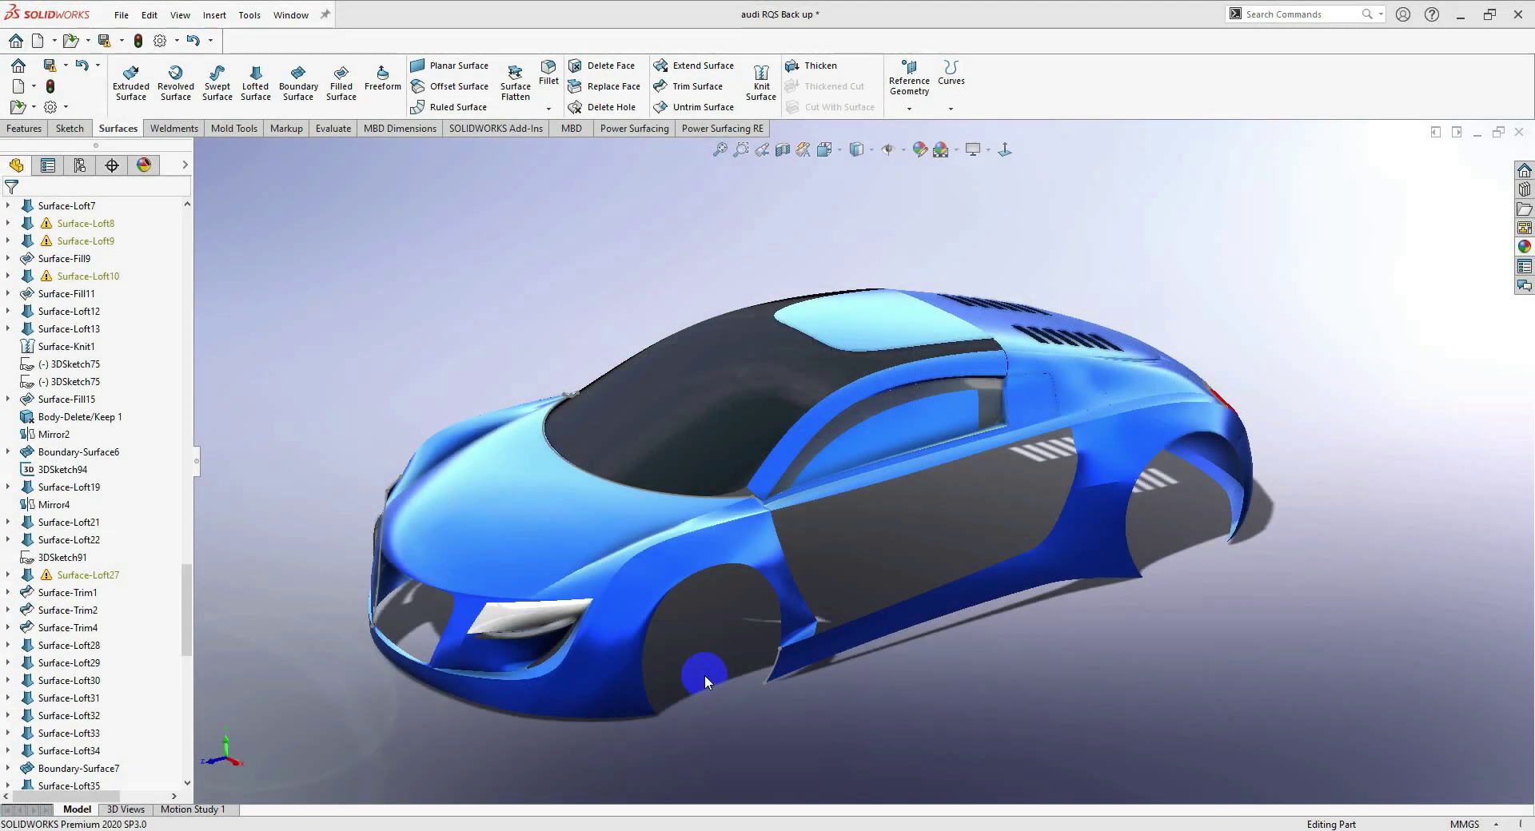
- Inspect the car body's side from a straight side view, focusing on the door and rear side intake
middle_drag(704, 674, 938, 697)
scroll(722, 554, down, 5)
middle_drag(781, 561, 888, 503)
scroll(794, 568, down, 3)
scroll(792, 569, up, 2)
scroll(858, 443, up, 2)
click(1005, 152)
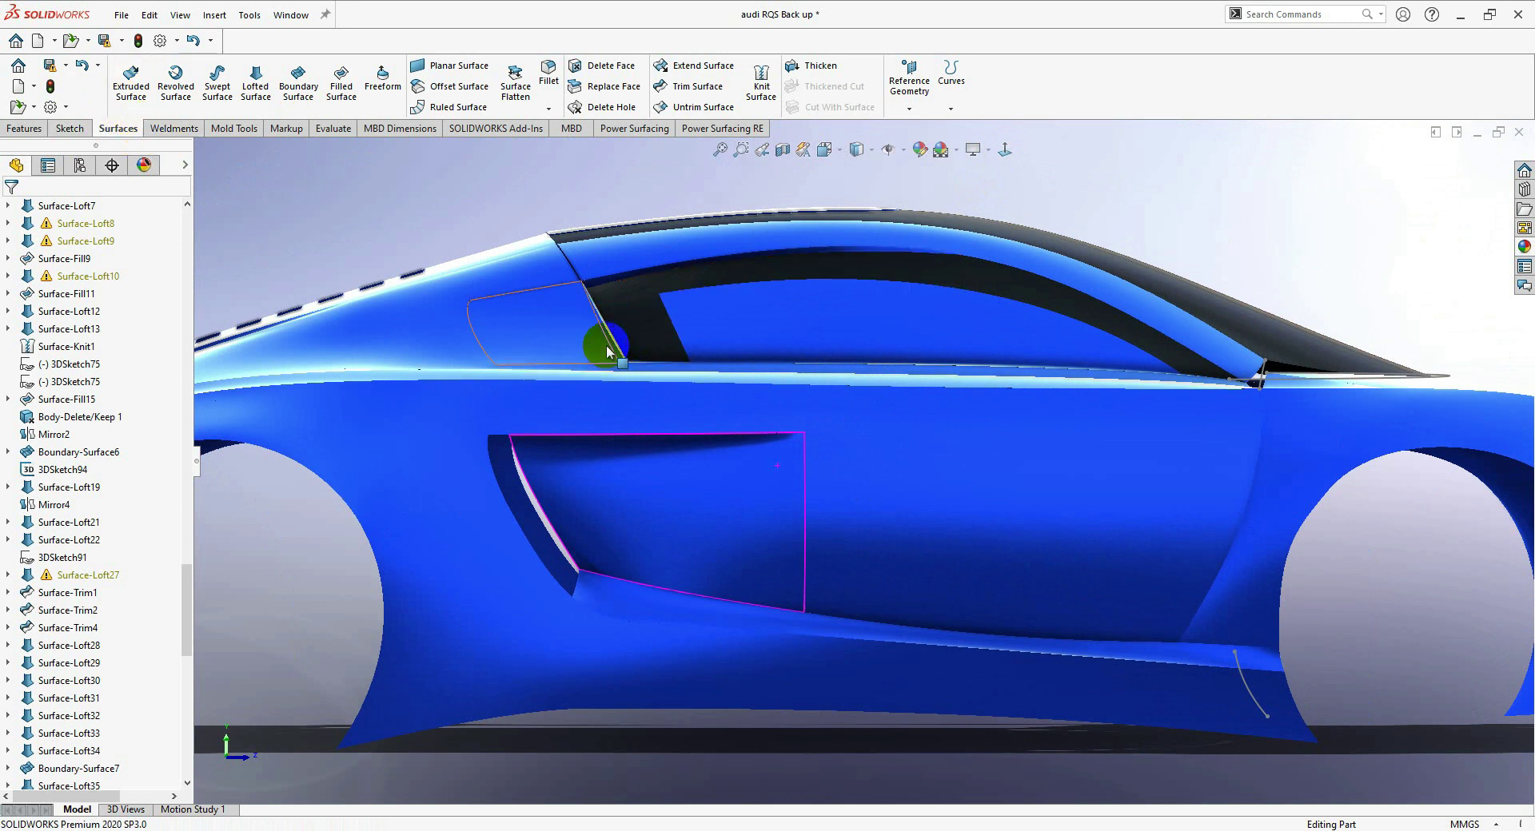
- Switch to the reference car photos and study the door outline, lower sill and side intake, then return to SOLIDWORKS
click(554, 829)
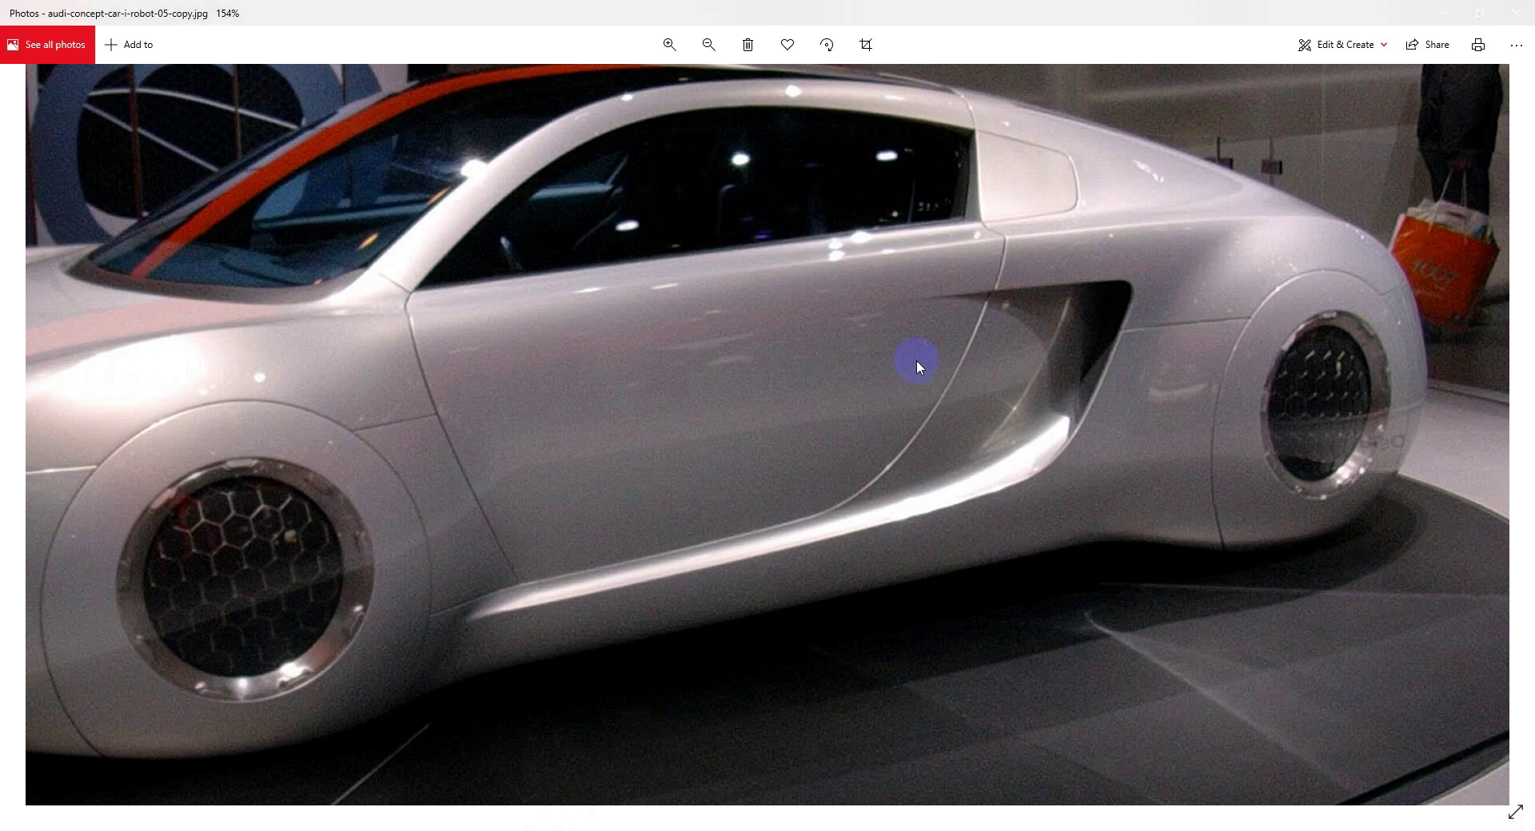
scroll(875, 307, down, 3)
scroll(973, 425, up, 5)
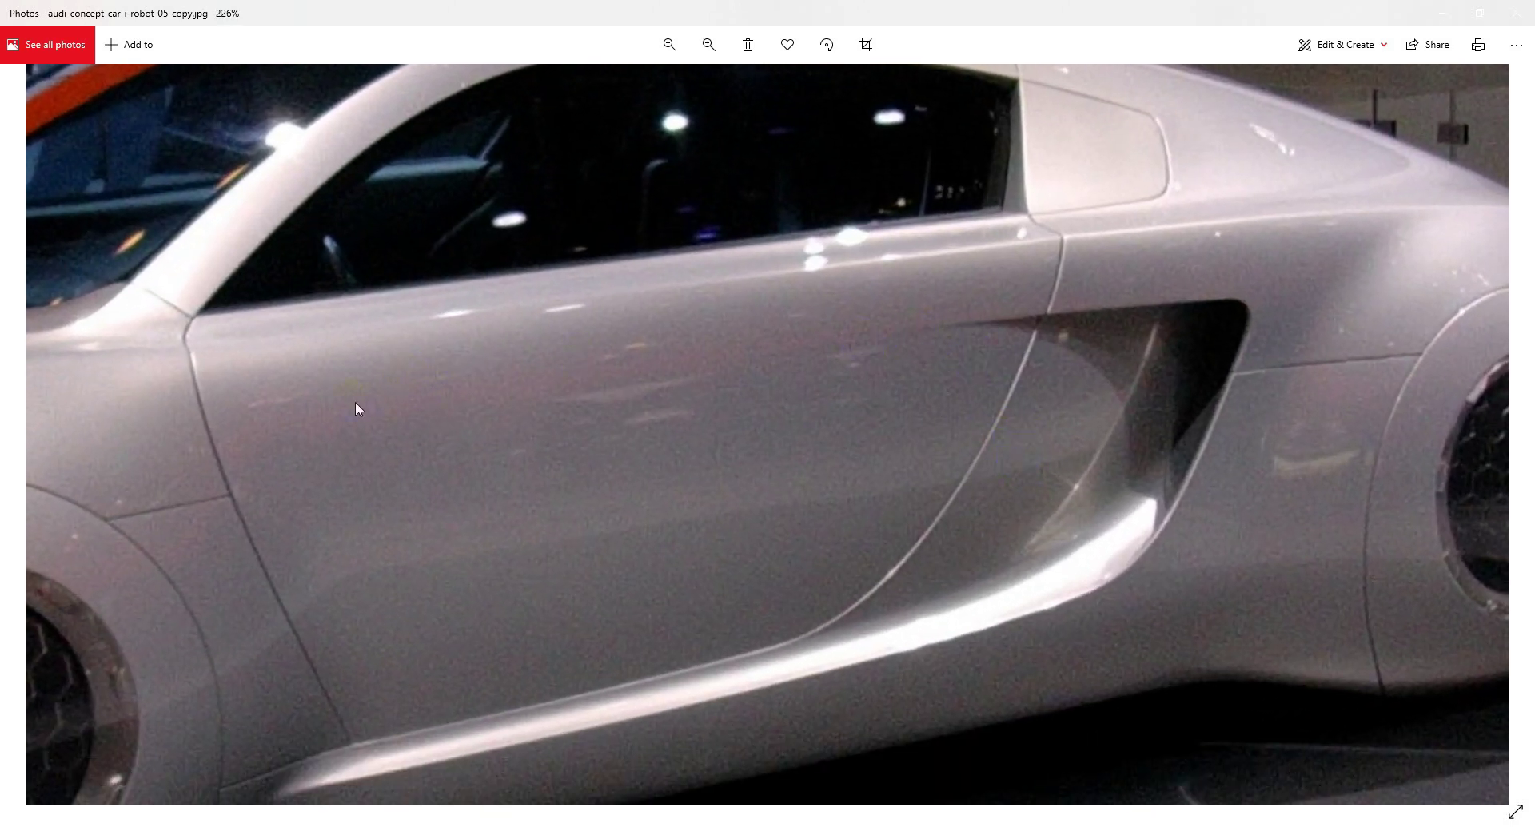
drag(602, 381, 791, 289)
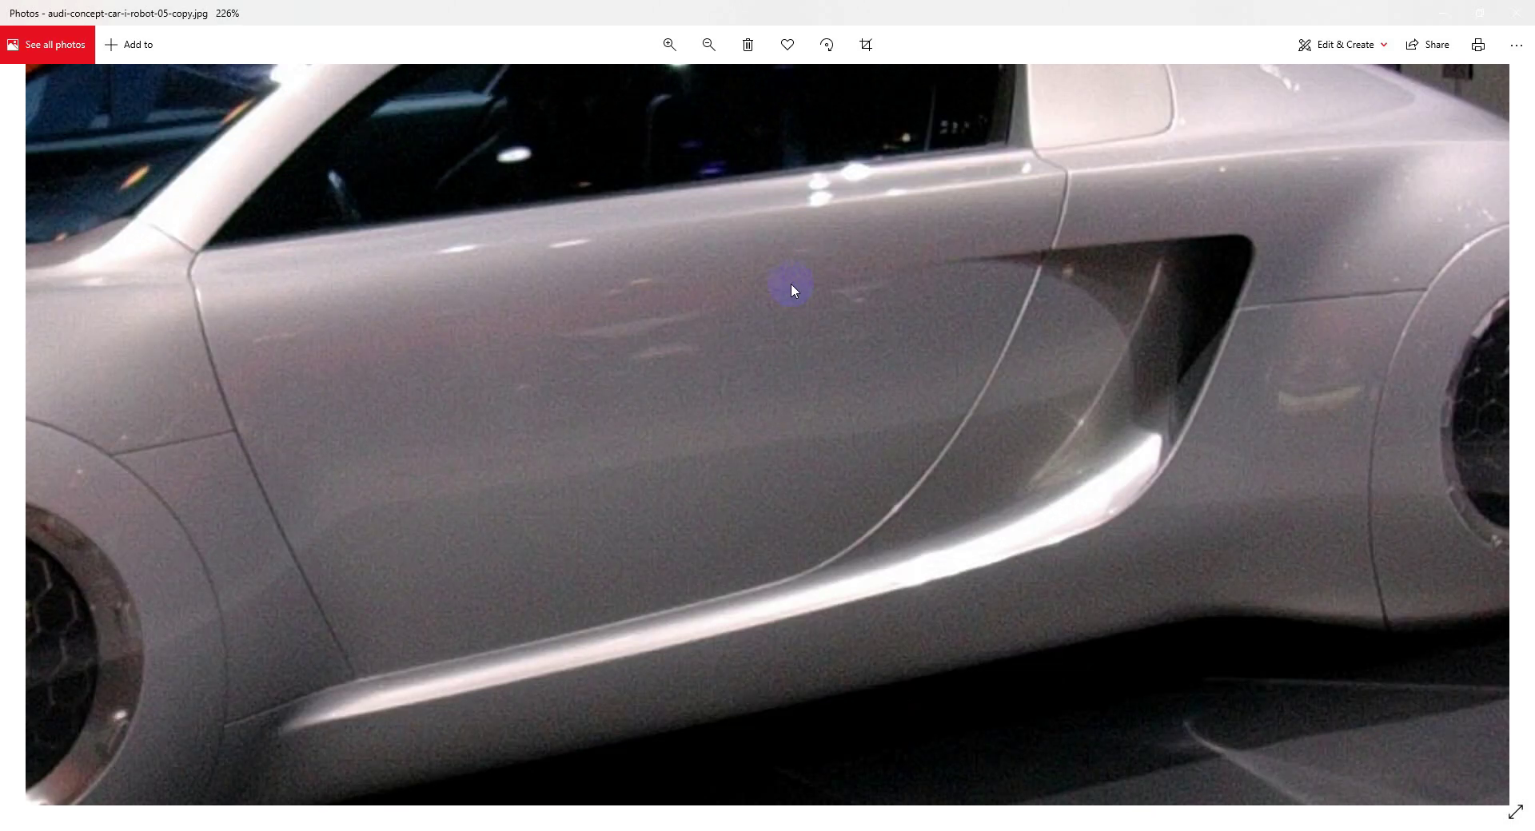
drag(1068, 297, 831, 397)
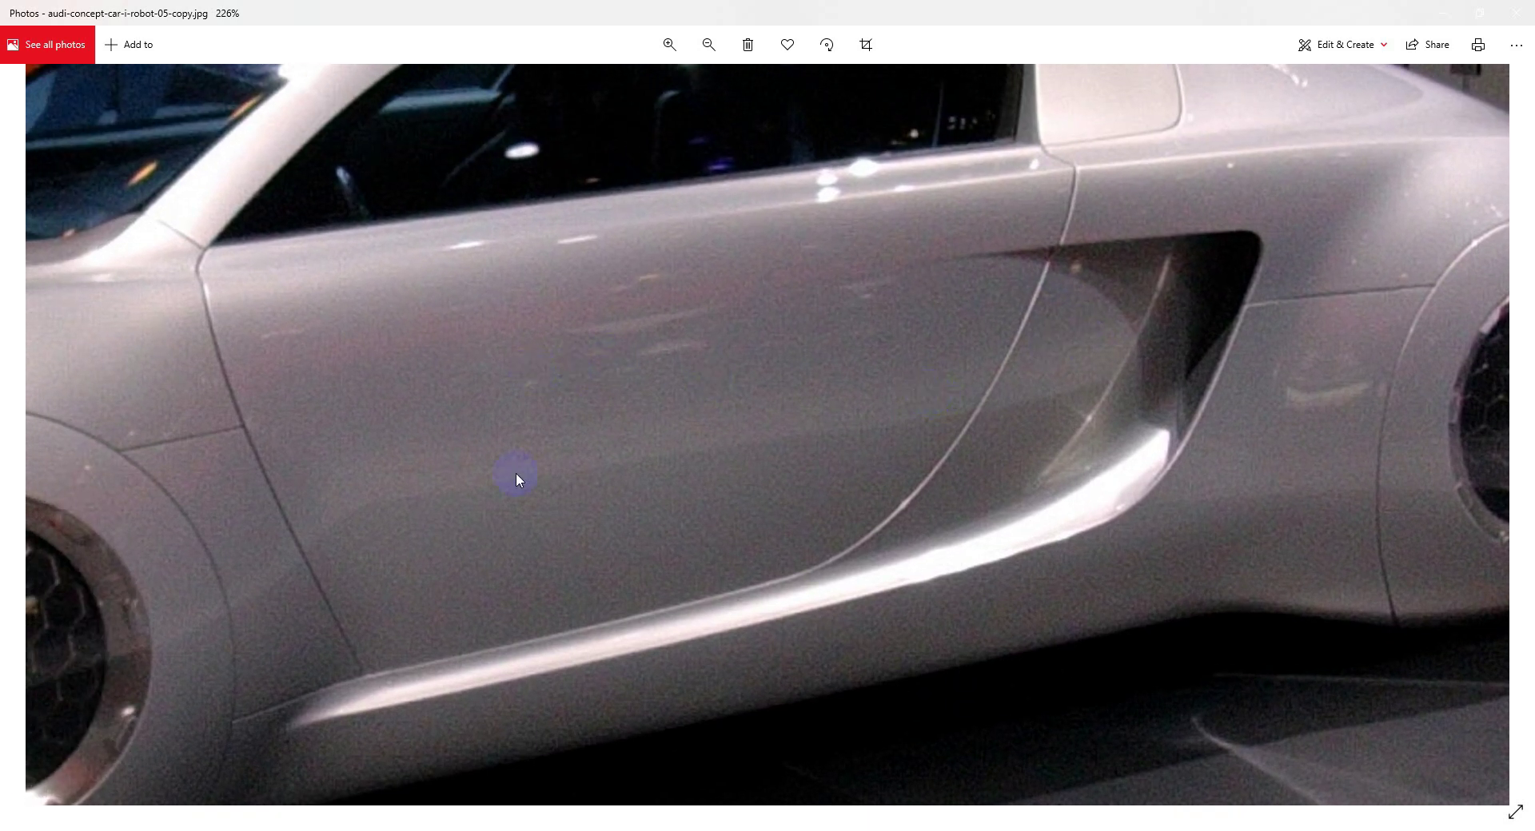
click(389, 830)
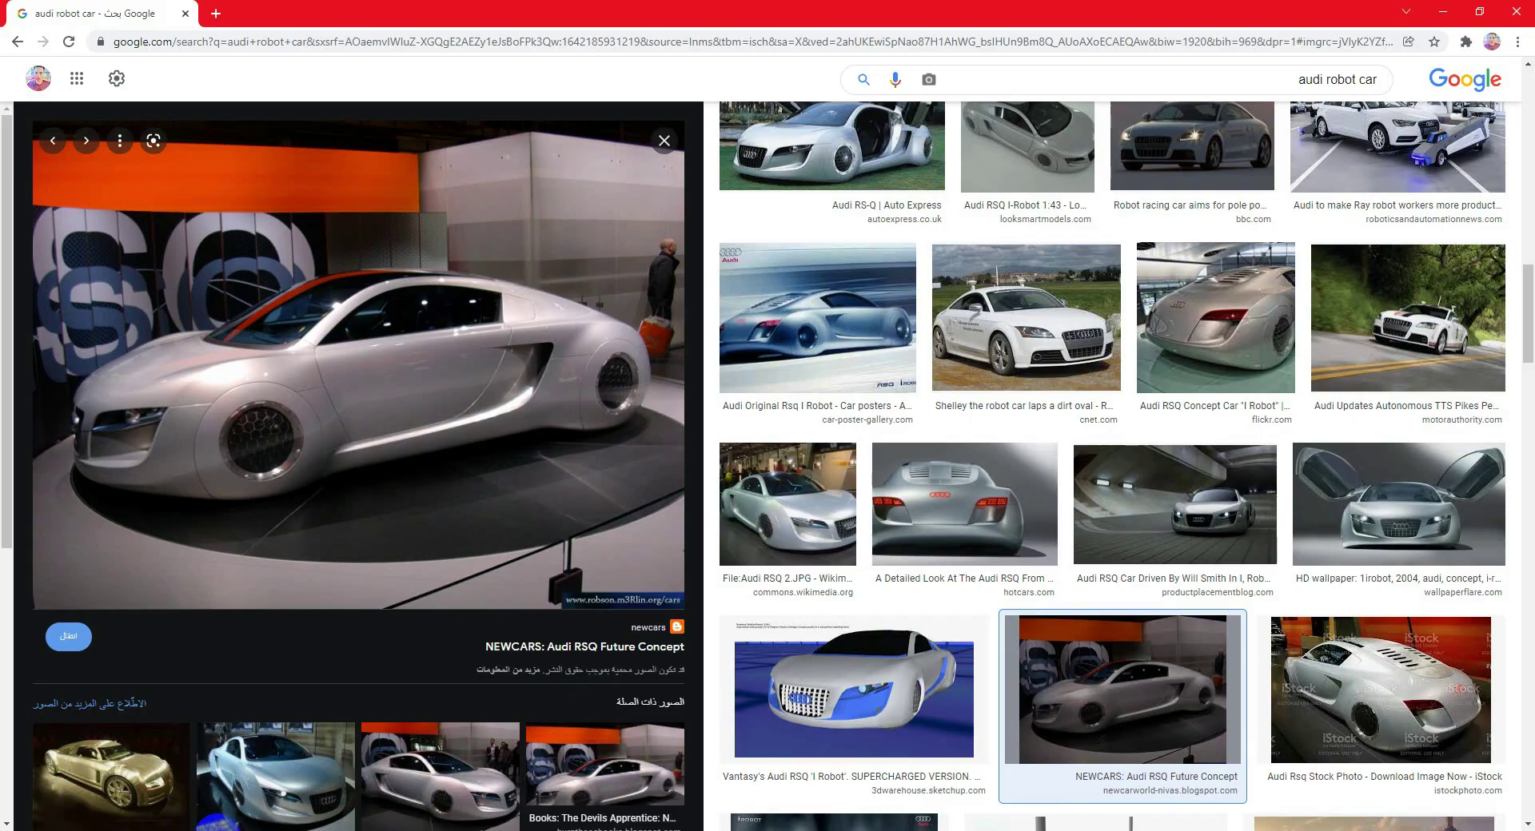
click(218, 830)
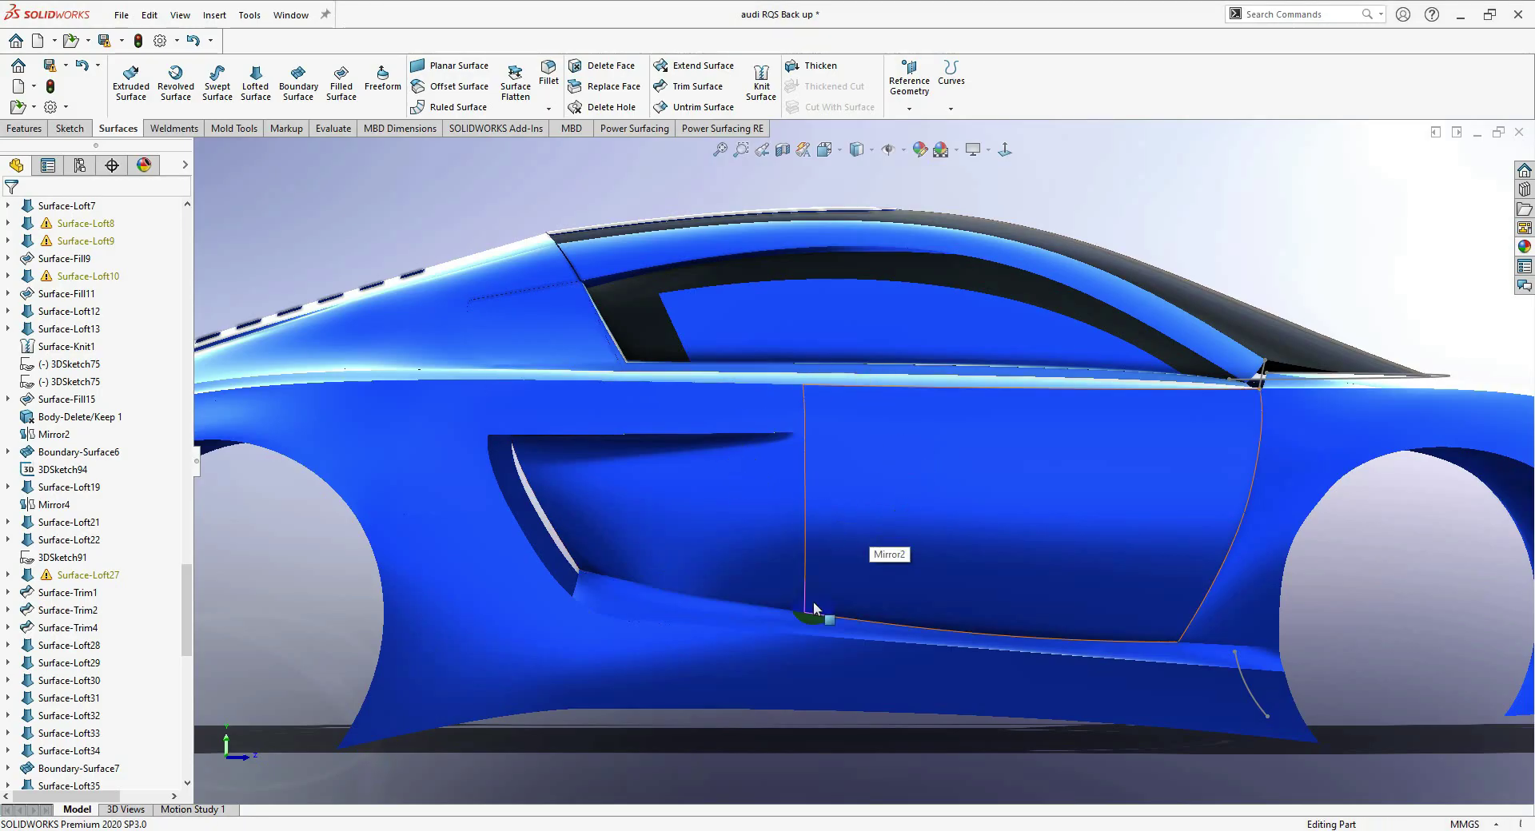
- Examine the modelled side intake and door surfaces up close, and compare them with the open door area on the other side
scroll(908, 572, down, 3)
middle_drag(908, 573, 1198, 485)
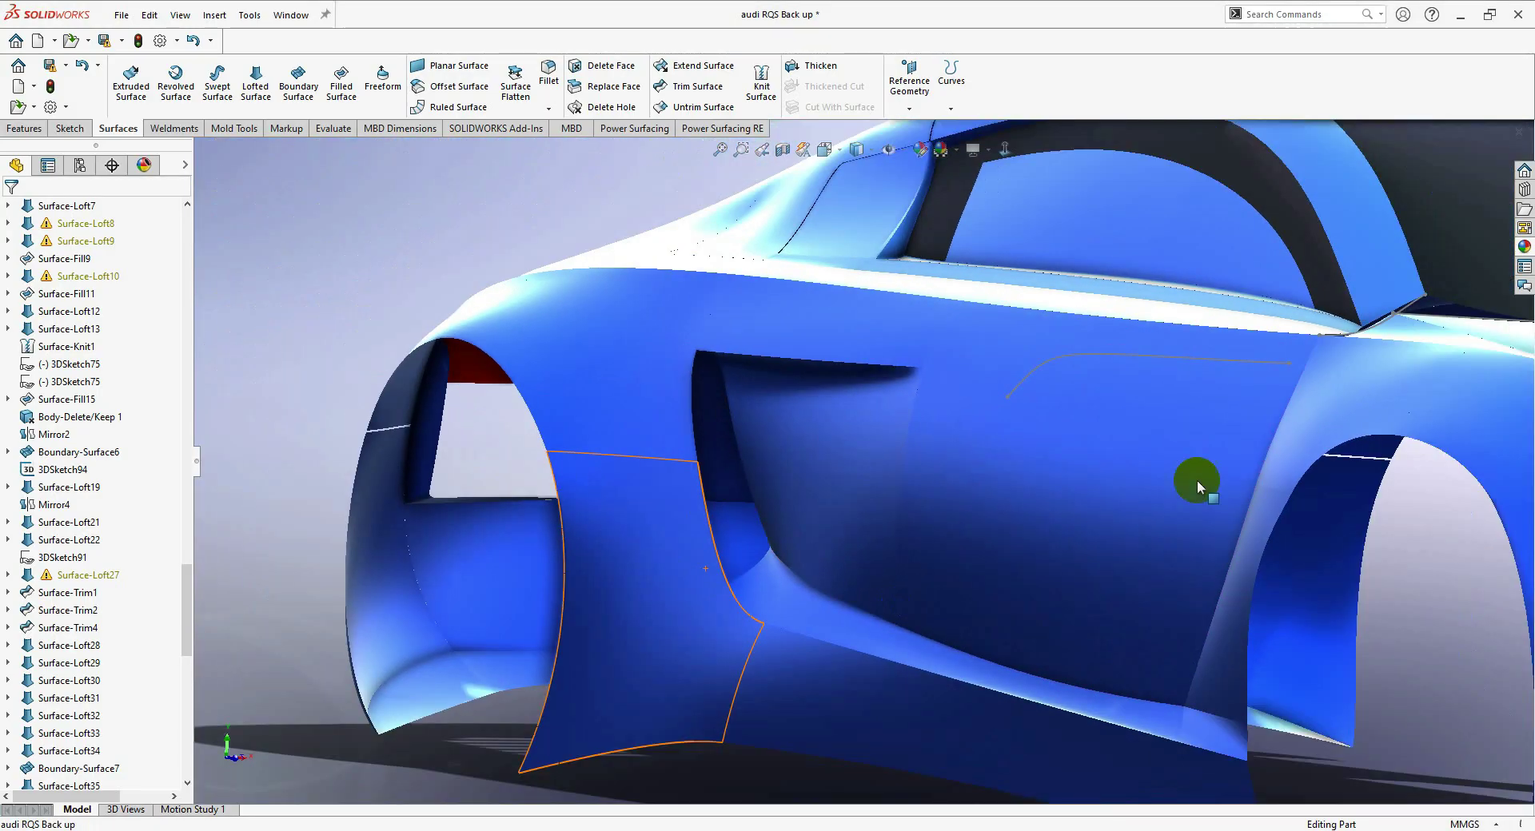
scroll(1198, 485, down, 10)
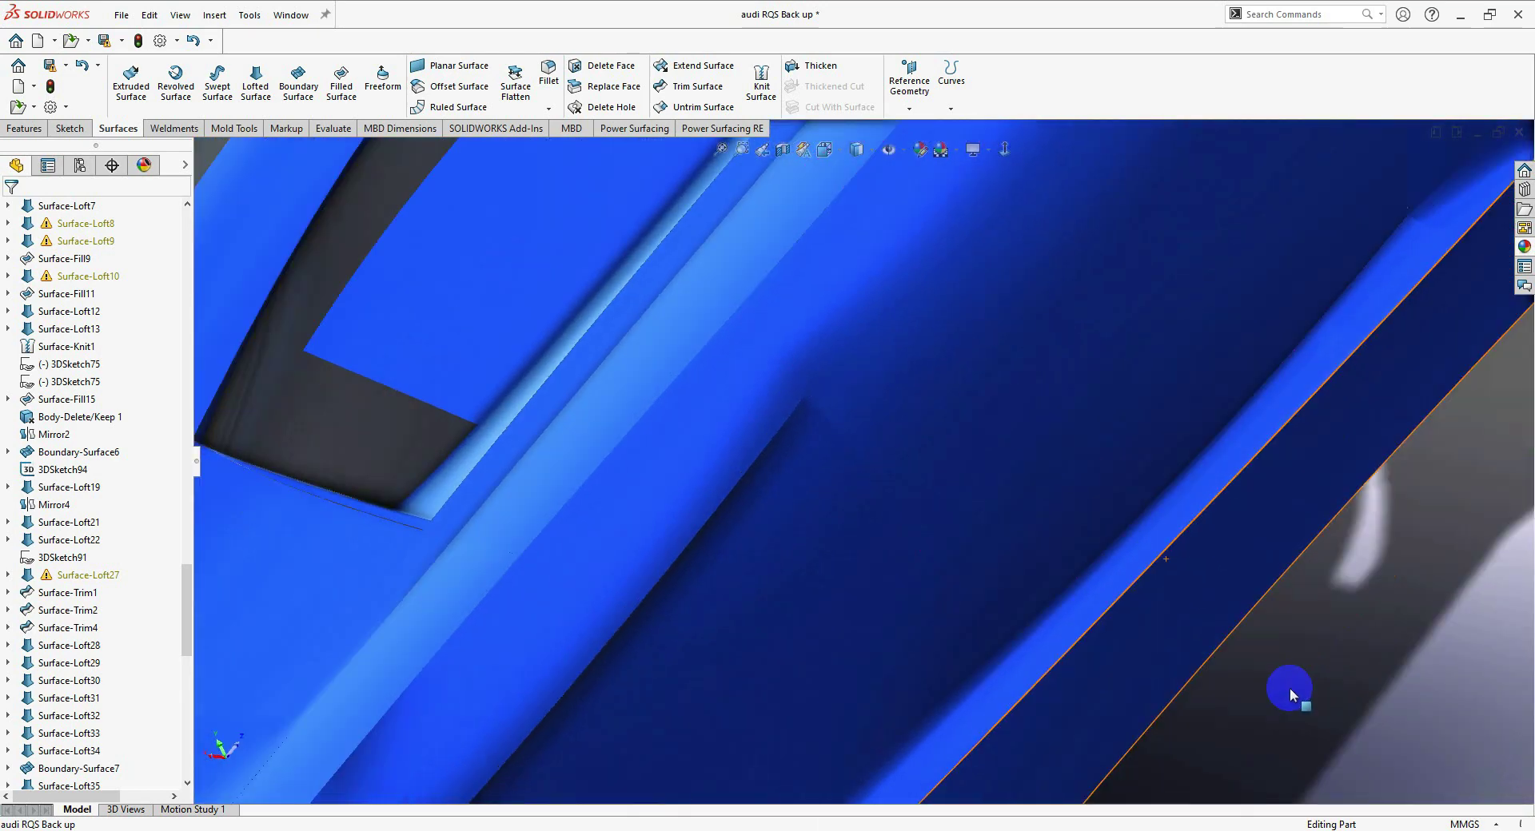
scroll(1274, 514, up, 5)
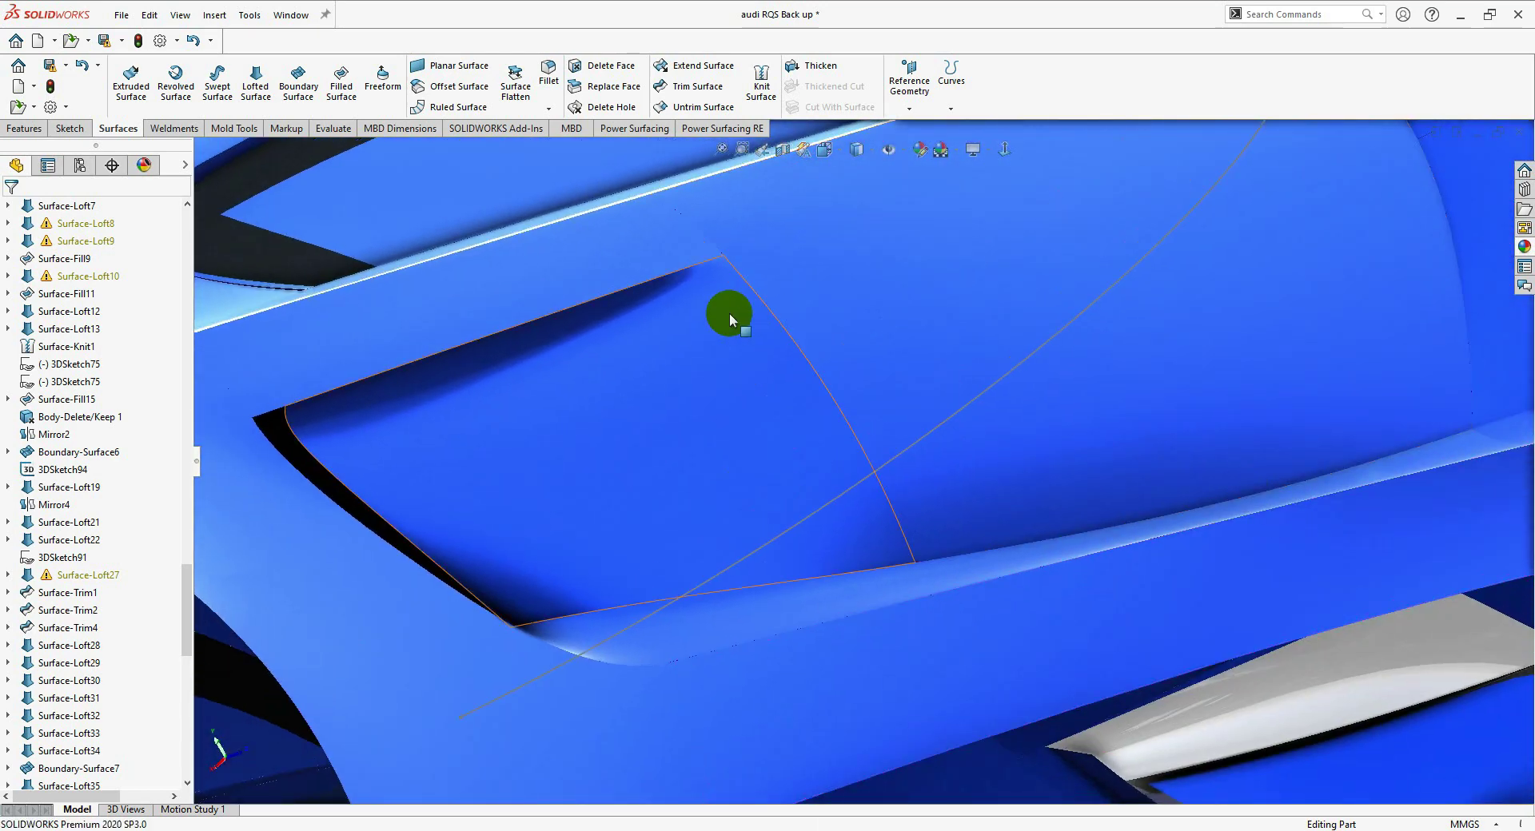
scroll(729, 313, down, 2)
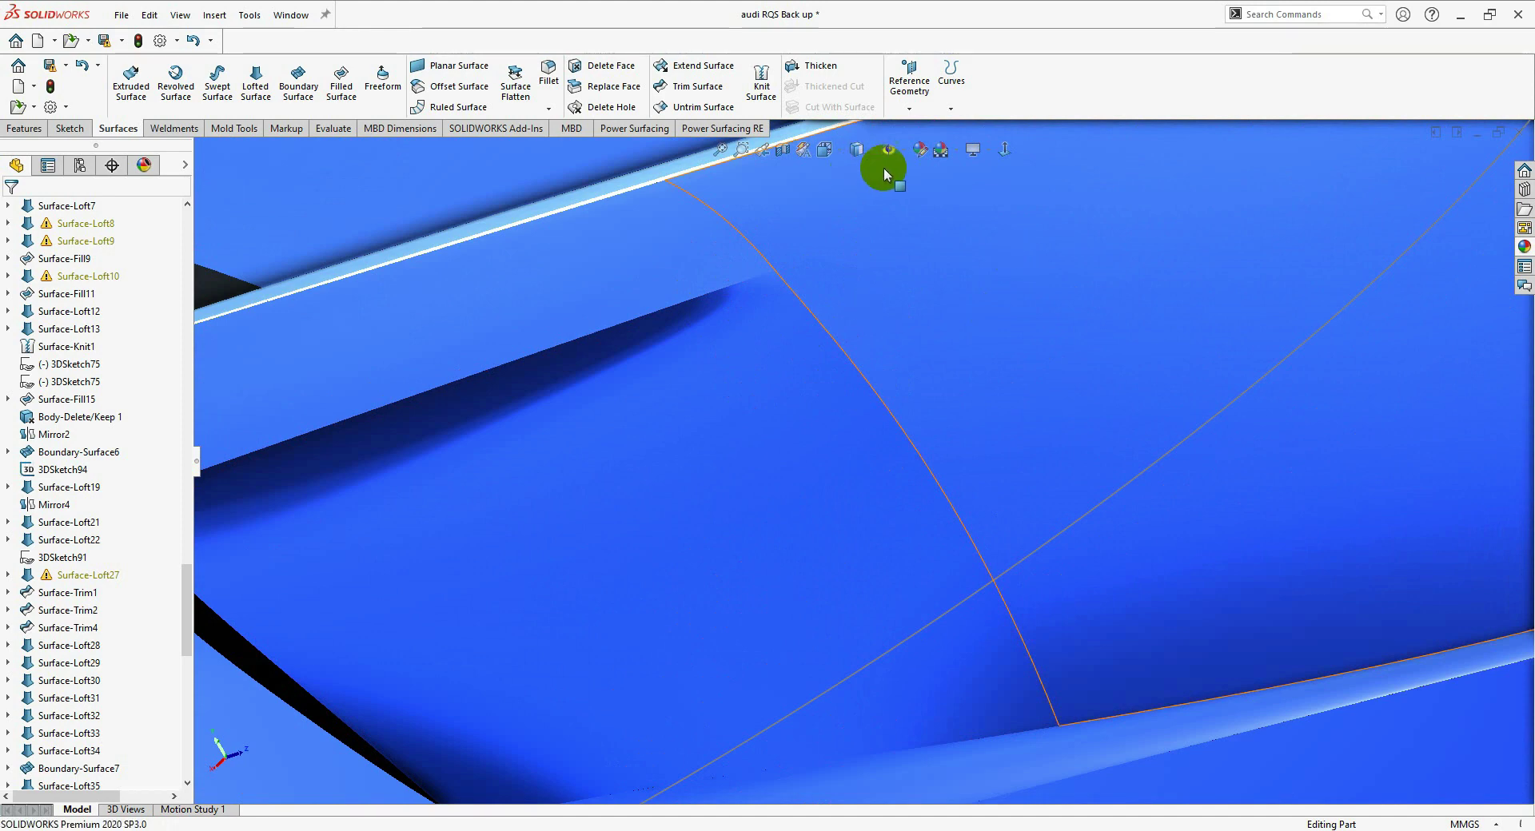
click(958, 152)
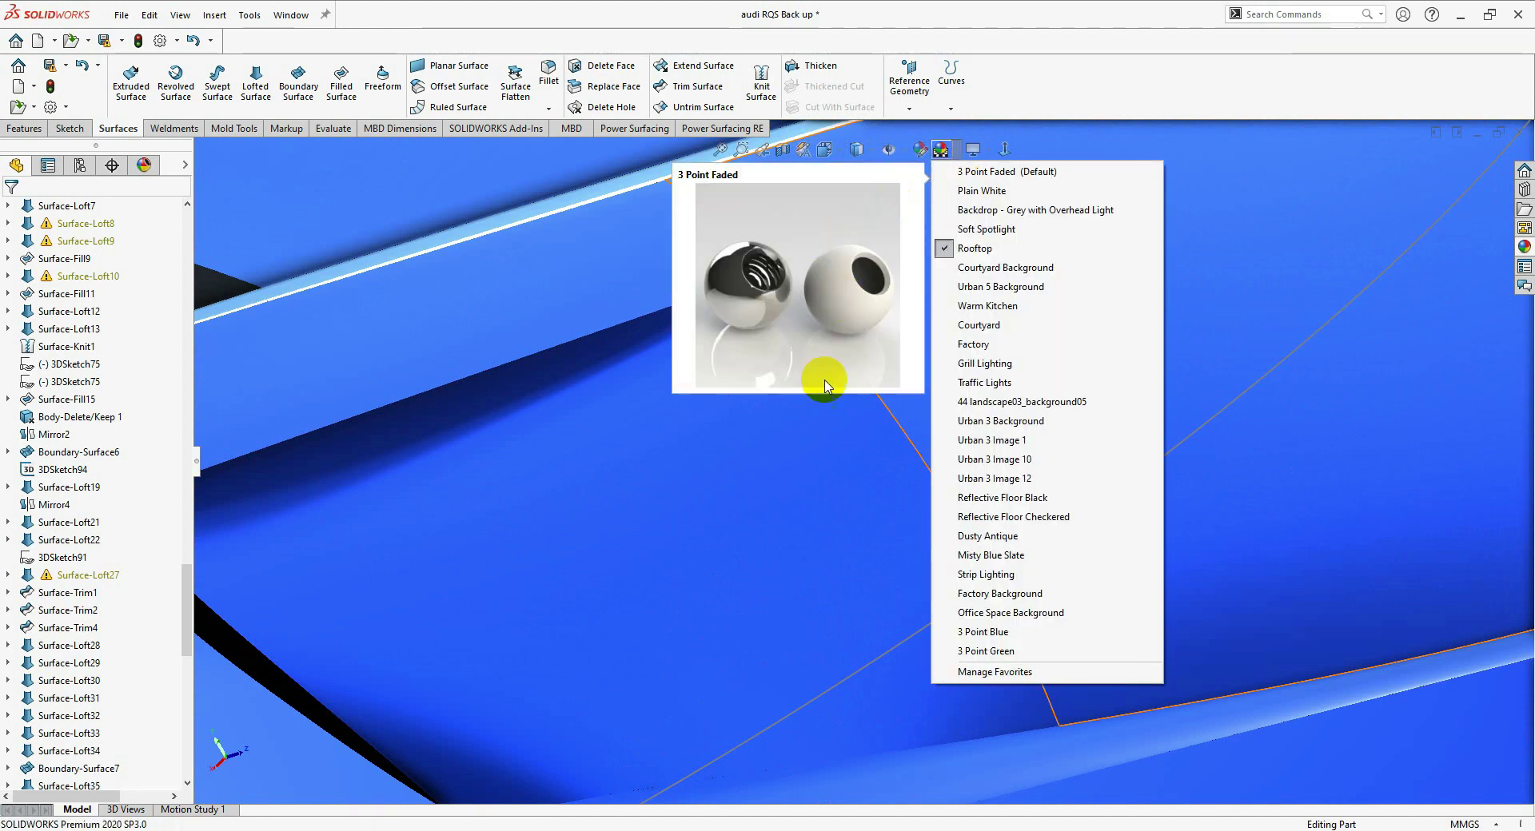
click(845, 487)
scroll(846, 485, up, 5)
middle_drag(1031, 404, 715, 388)
scroll(949, 536, up, 4)
scroll(716, 388, up, 2)
click(1009, 152)
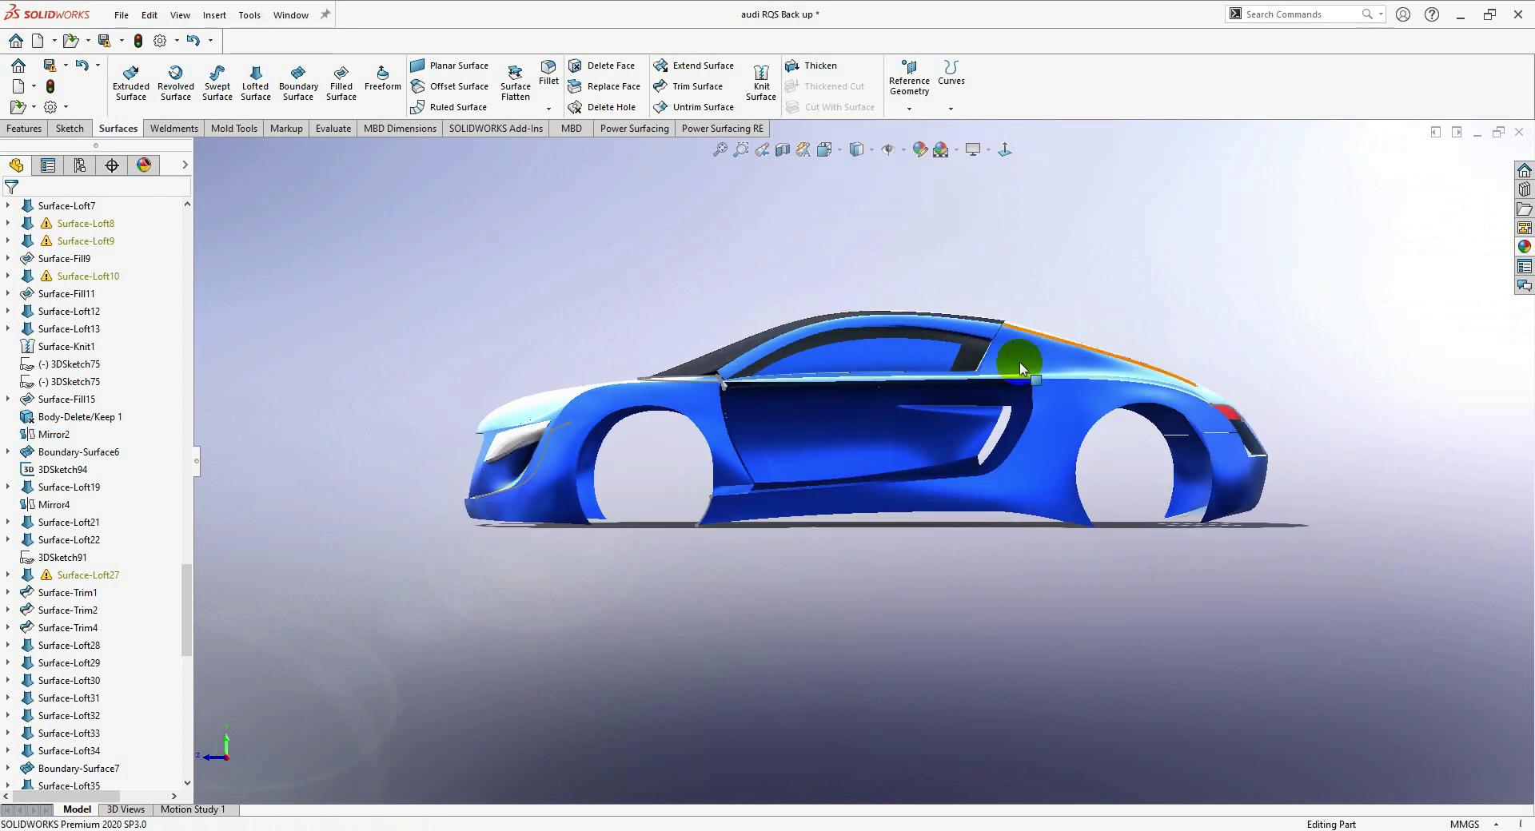
scroll(951, 424, down, 4)
middle_drag(683, 472, 994, 686)
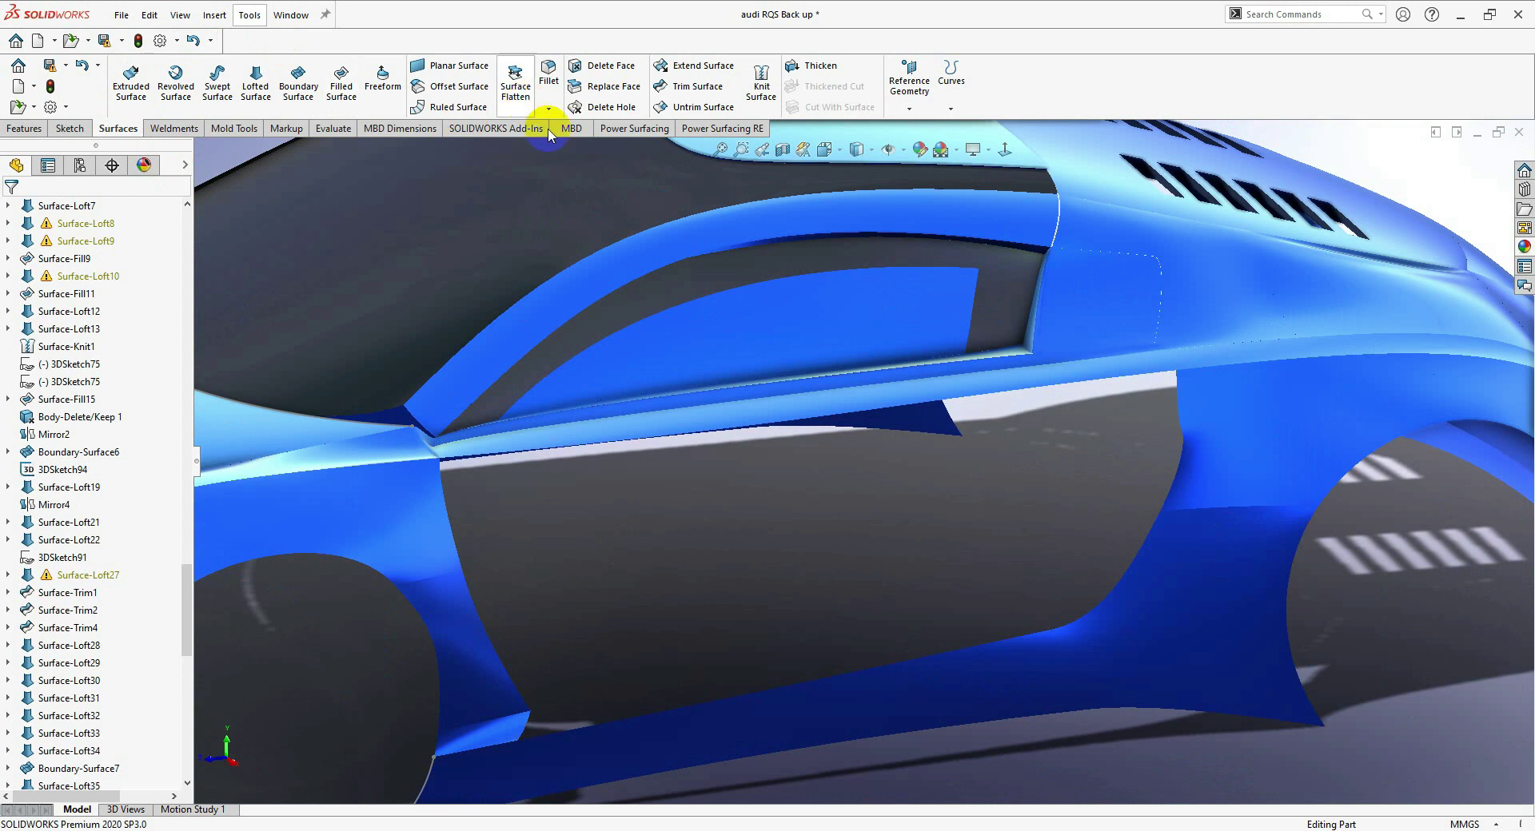
- Create a 100 mm by 100 mm Power Surfacing planar surface with one segment each way and rotate it upright, parallel to the car's side
click(628, 129)
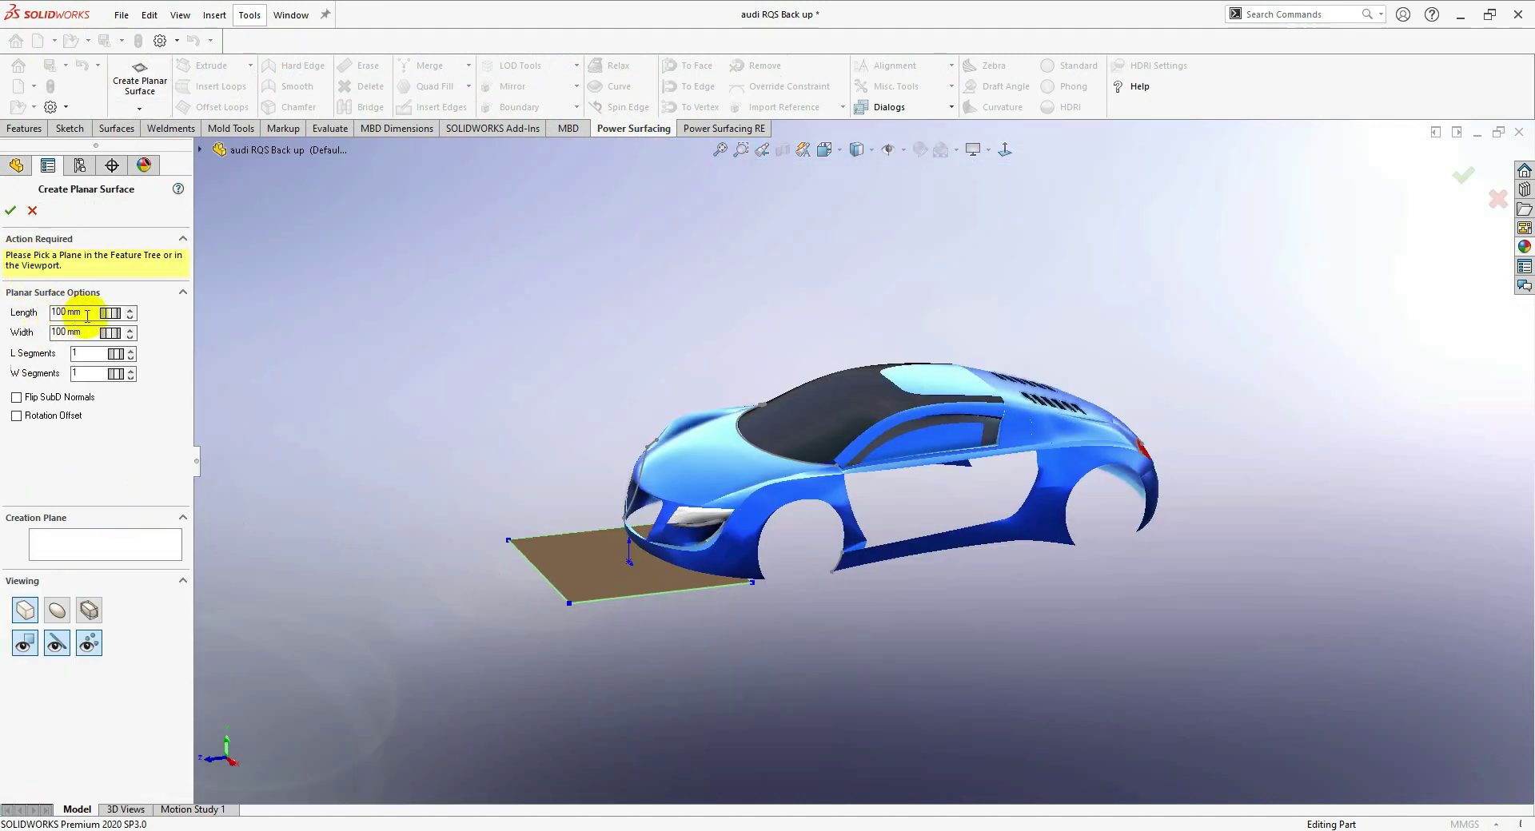
click(9, 211)
drag(835, 634, 908, 630)
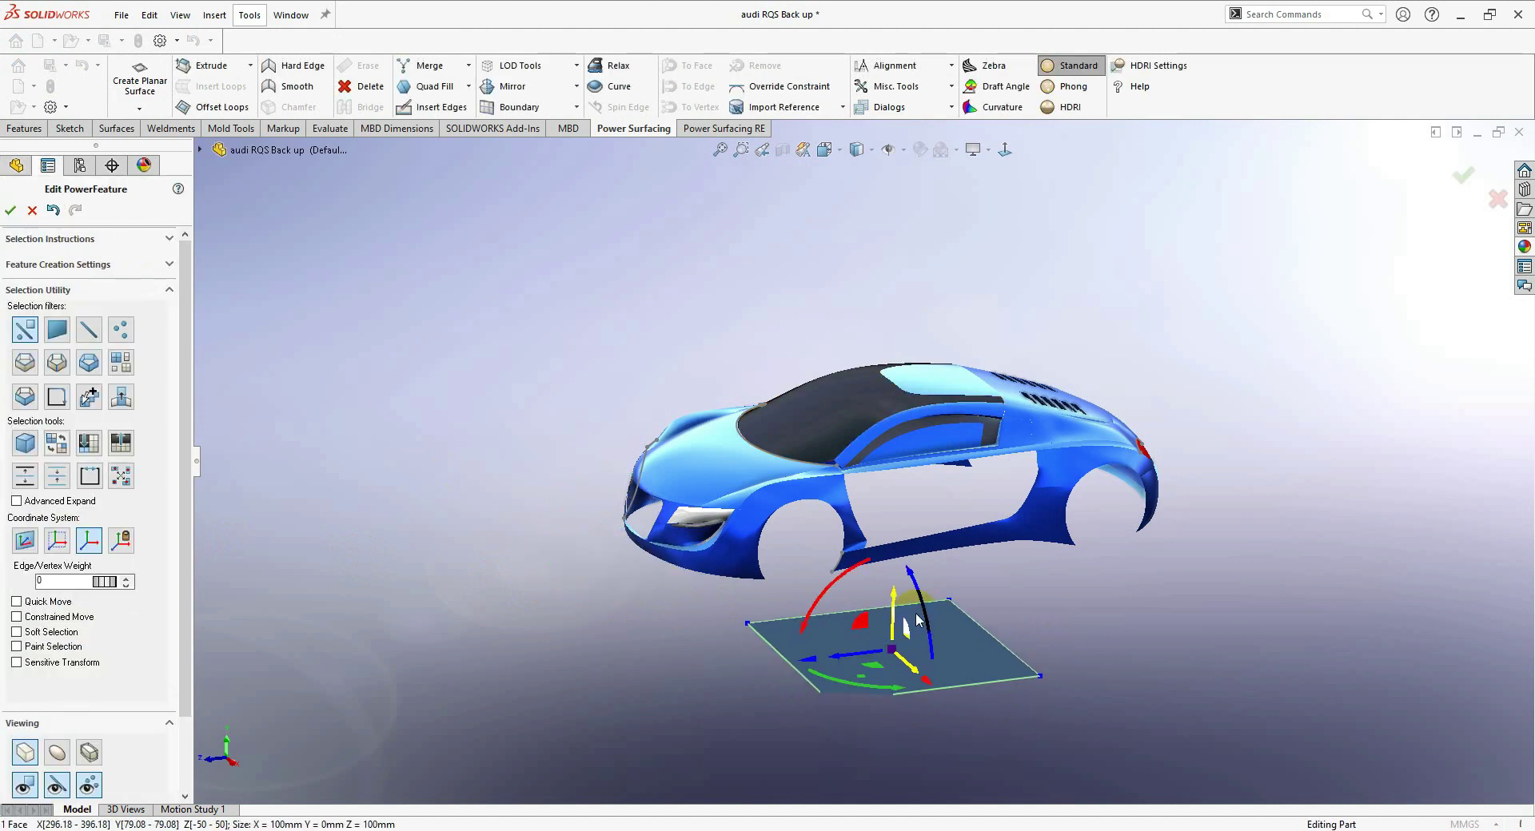
middle_drag(985, 587, 1040, 512)
drag(1126, 489, 1131, 693)
click(1005, 158)
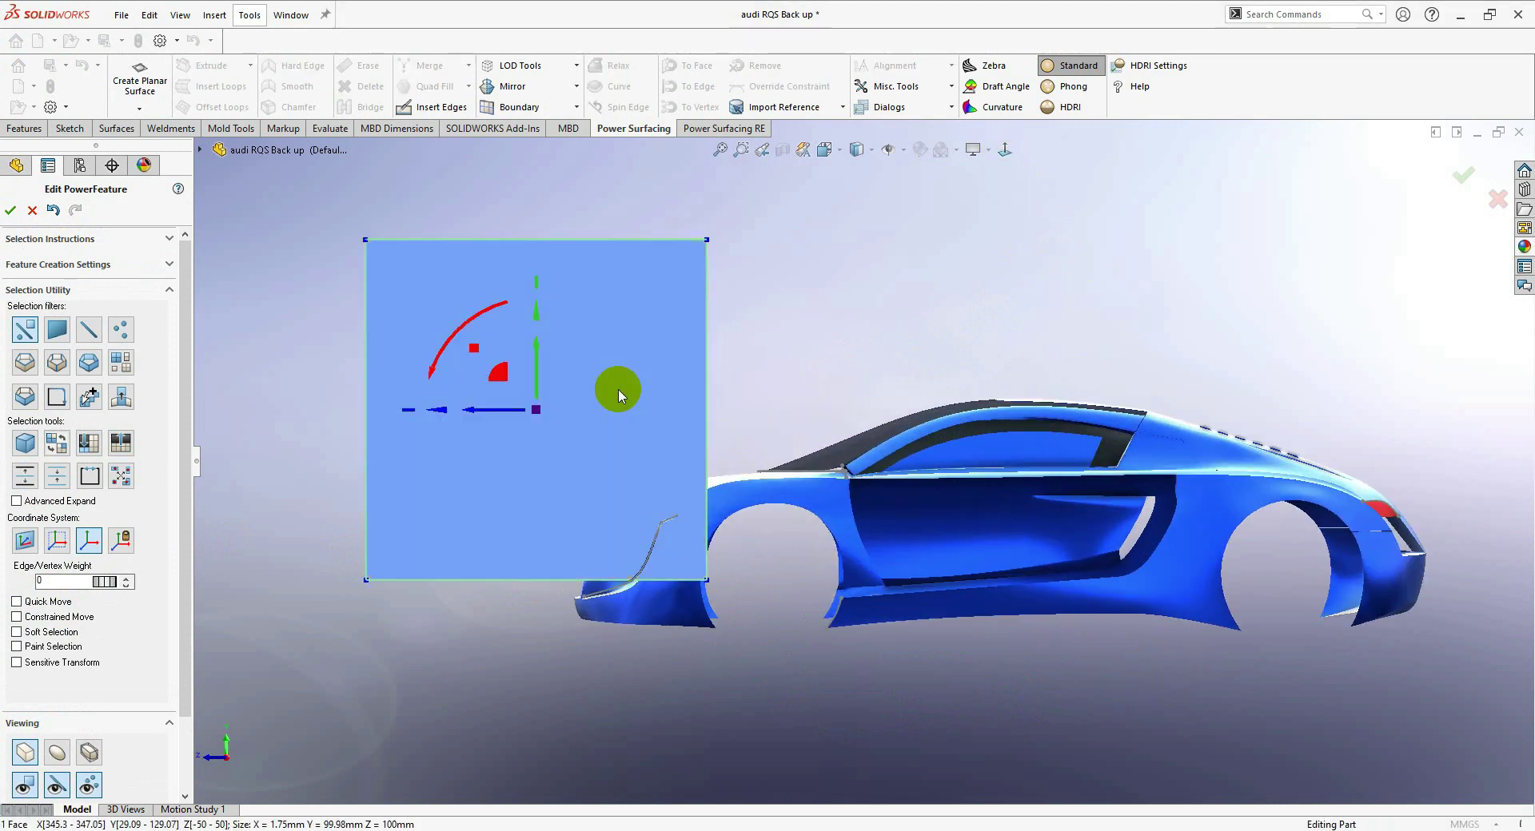
- Move the upright planar surface over the door opening in side view and reduce its height to suit the opening
drag(592, 384, 1055, 504)
scroll(1052, 503, down, 4)
drag(922, 534, 905, 662)
middle_click(918, 540)
drag(902, 527, 898, 590)
drag(864, 483, 1036, 493)
- Move the surface's two front vertices to the lower and upper front corners of the door opening
click(962, 614)
drag(937, 595, 783, 622)
scroll(788, 622, down, 3)
drag(805, 532, 576, 589)
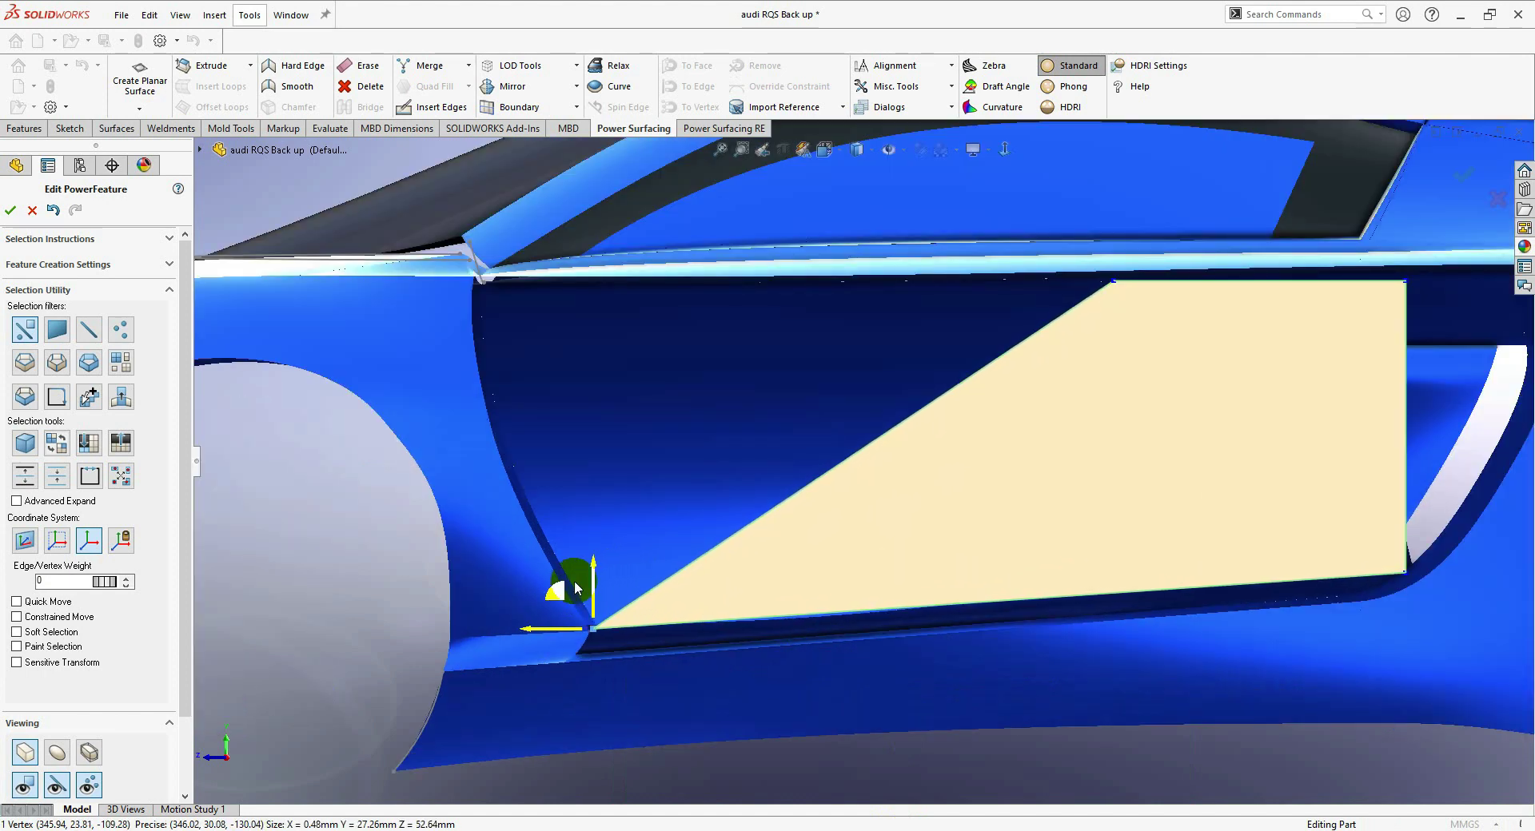
click(1121, 284)
drag(1063, 242, 433, 242)
scroll(1381, 397, up, 3)
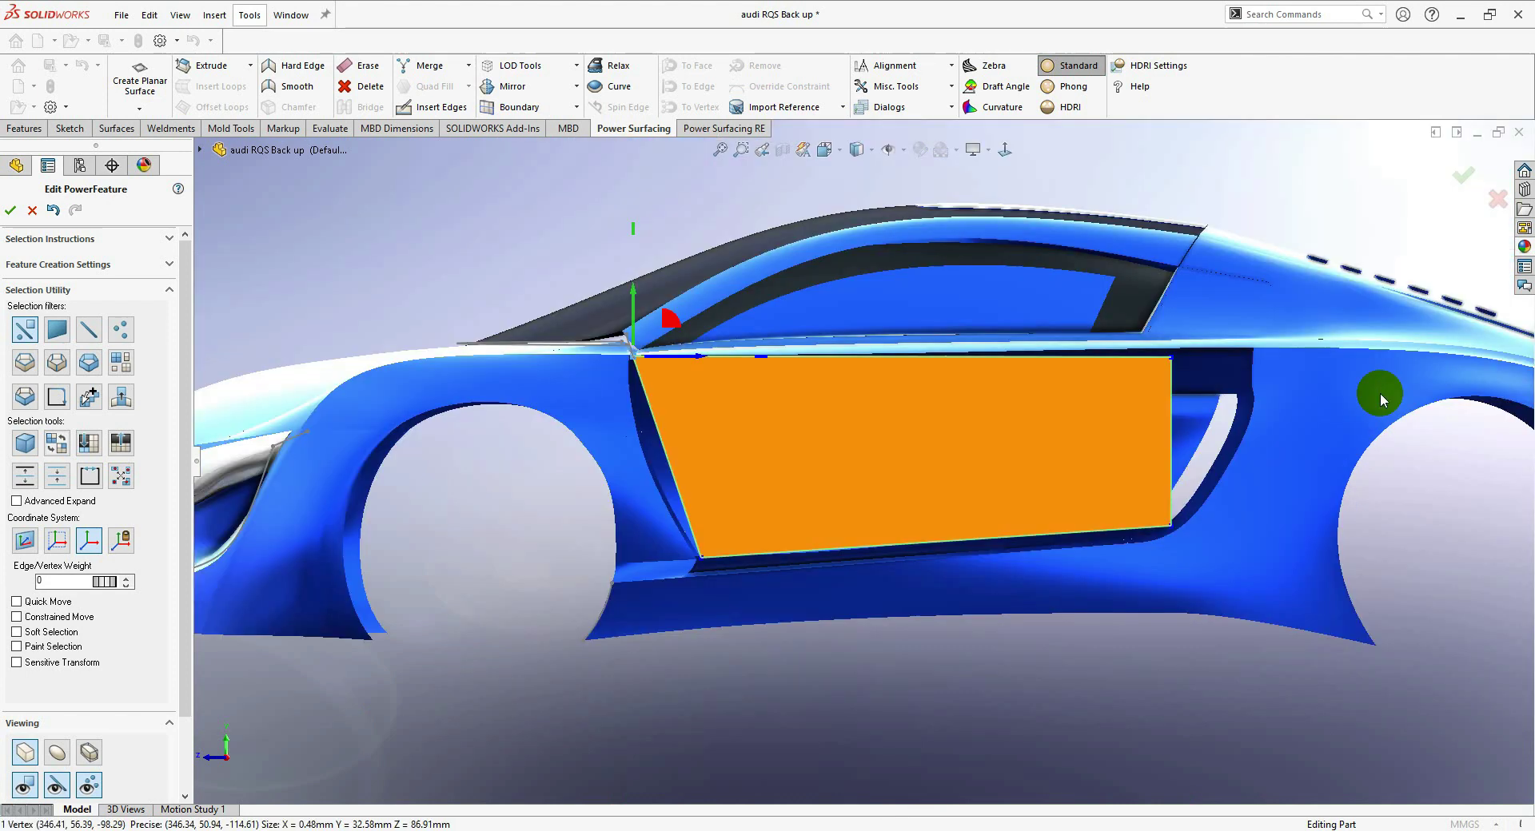
- Move the surface's two rear vertices to the upper and lower rear corners of the door opening
scroll(1380, 397, down, 1)
click(980, 368)
scroll(1012, 333, down, 2)
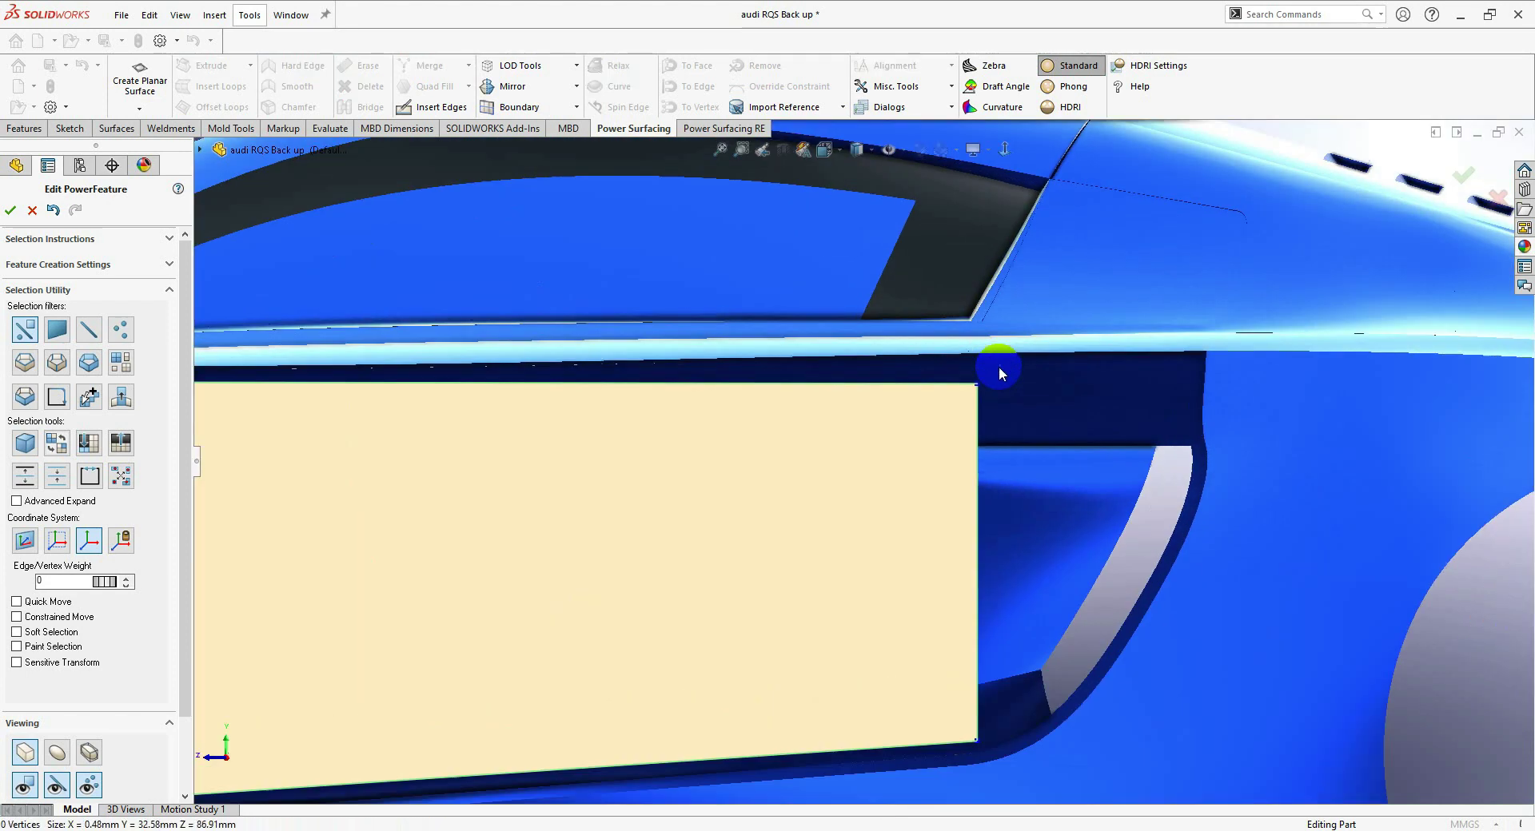
drag(951, 331, 1167, 312)
drag(952, 711, 991, 715)
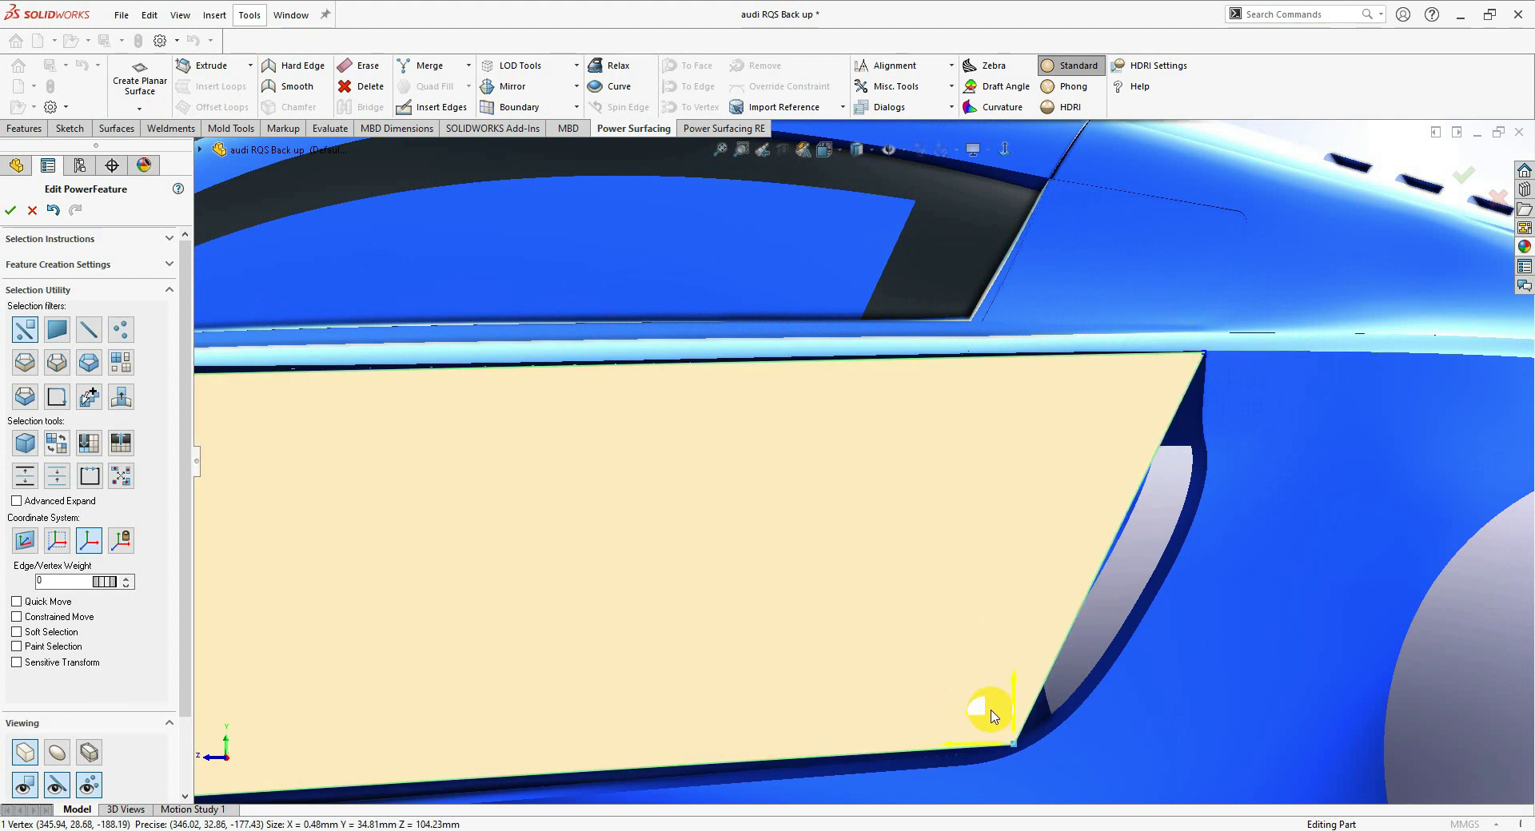
scroll(1121, 697, up, 5)
click(995, 571)
- Select the whole door surface and move it sideways until it sits at the open side of the car body
scroll(859, 456, down, 1)
mouse_move(866, 482)
middle_down()
mouse_move(1014, 603)
mouse_move(884, 549)
mouse_move(845, 482)
middle_up()
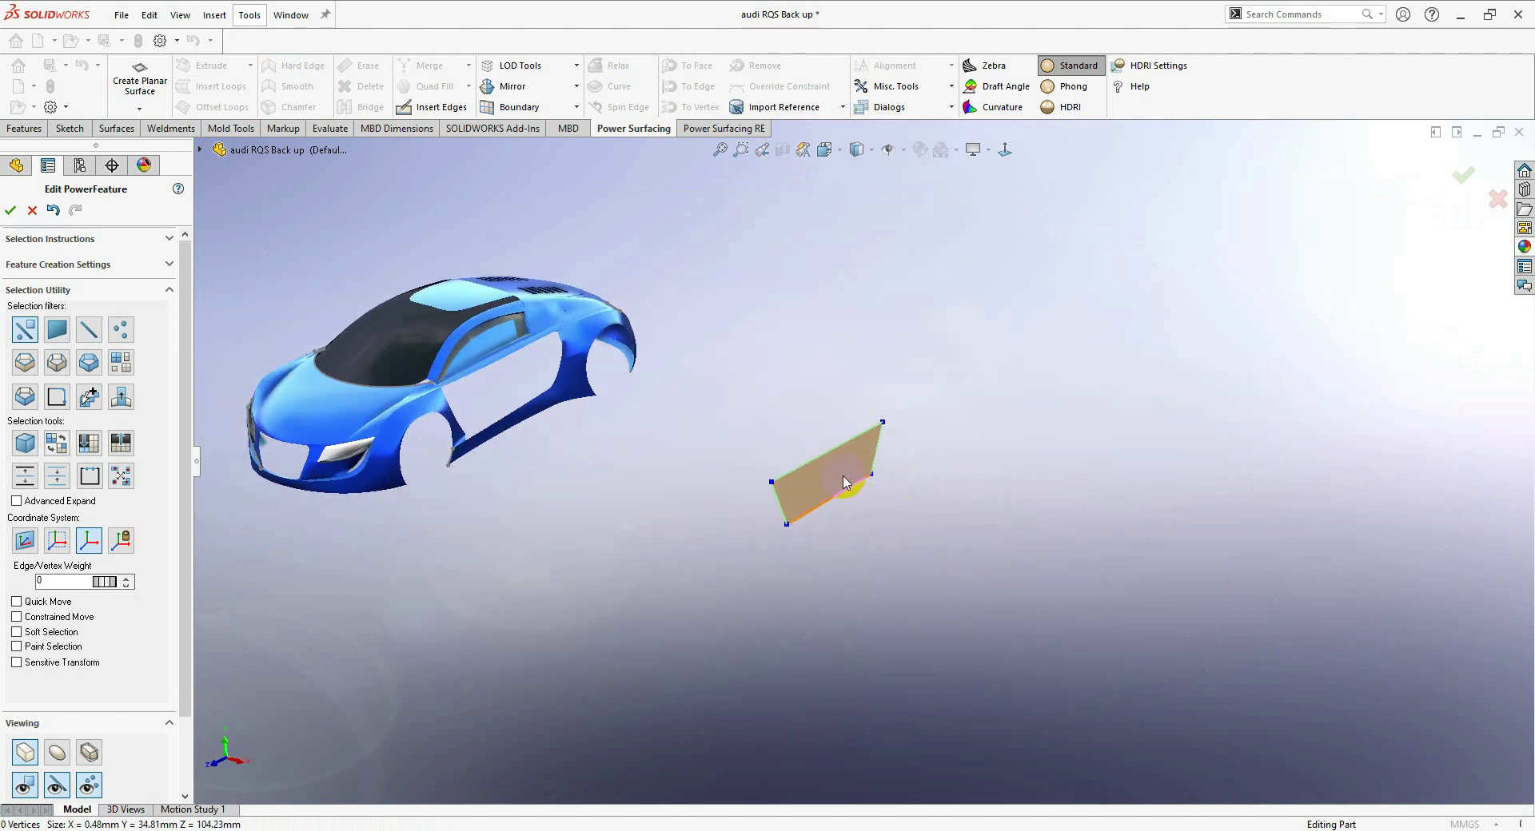
click(844, 478)
drag(863, 489, 534, 434)
scroll(650, 421, down, 3)
middle_drag(650, 424, 683, 456)
scroll(701, 328, up, 3)
scroll(731, 338, down, 6)
middle_drag(732, 341, 726, 395)
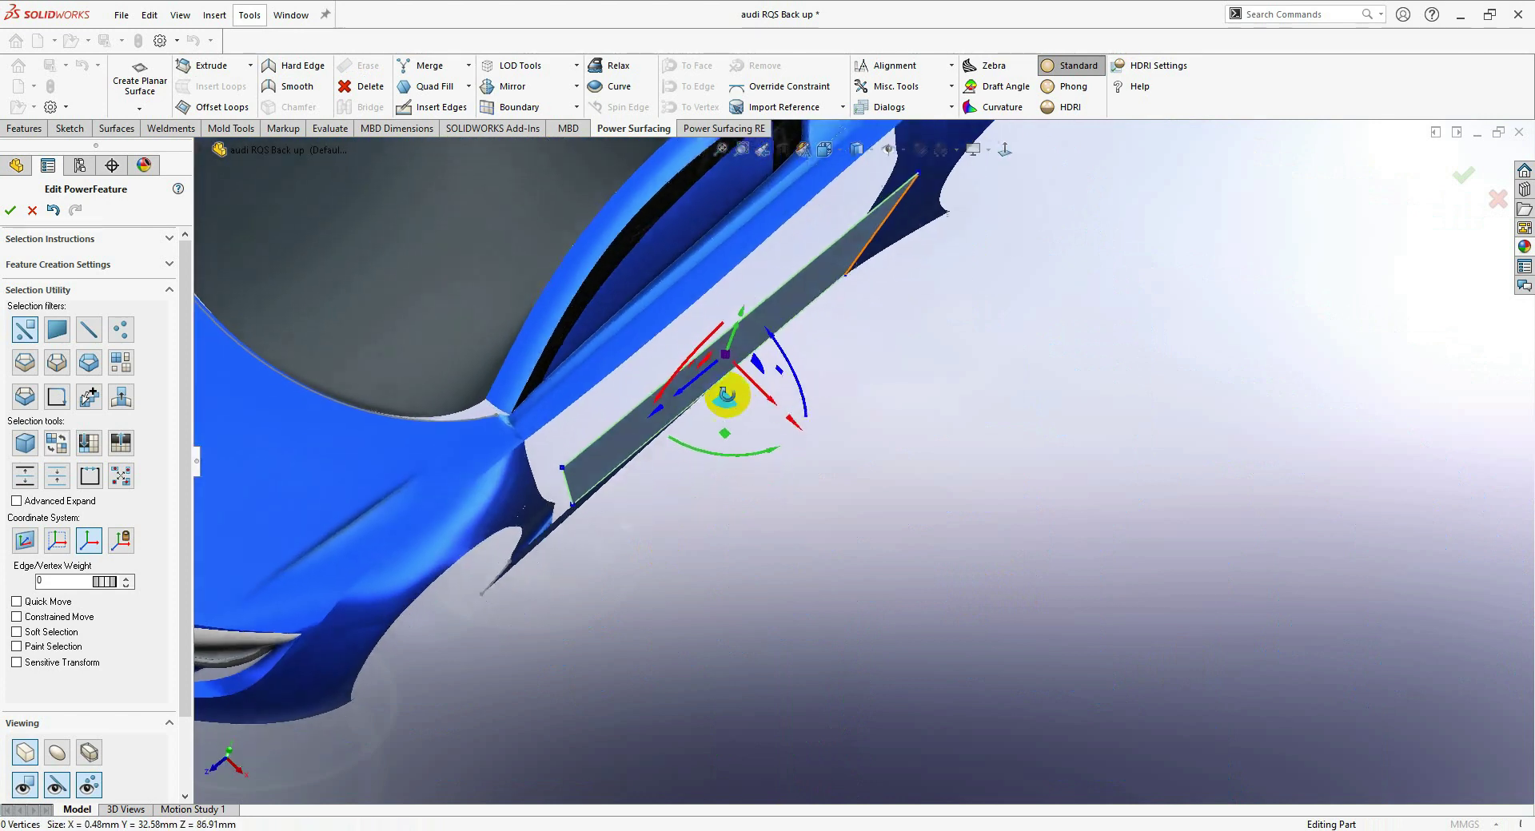
click(747, 377)
click(579, 434)
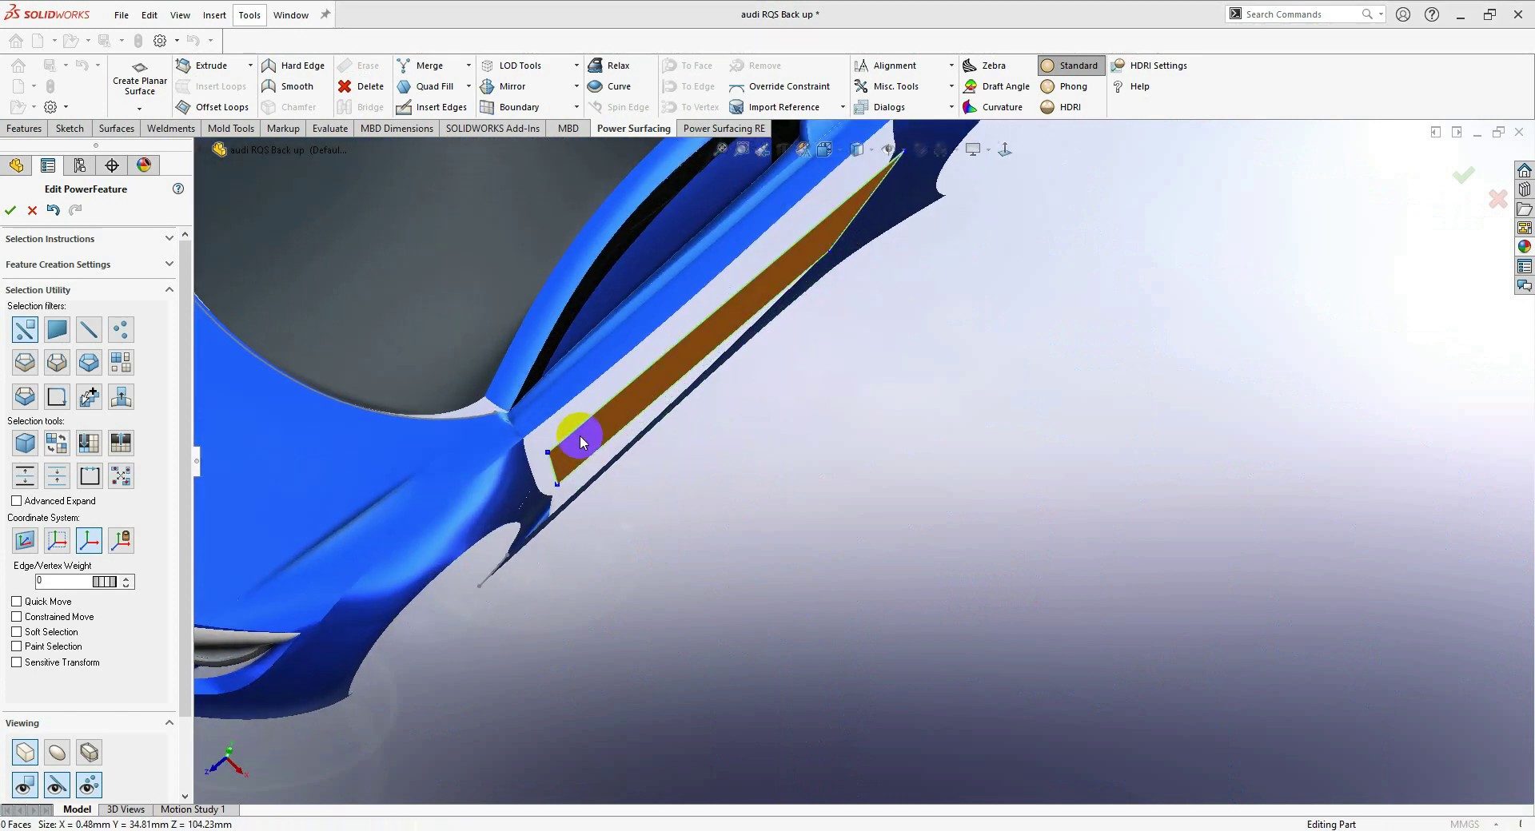
- Move the door surface's upper front and upper rear vertices inward to meet the body edge below the window
scroll(579, 437, down, 3)
click(553, 470)
drag(564, 518, 524, 494)
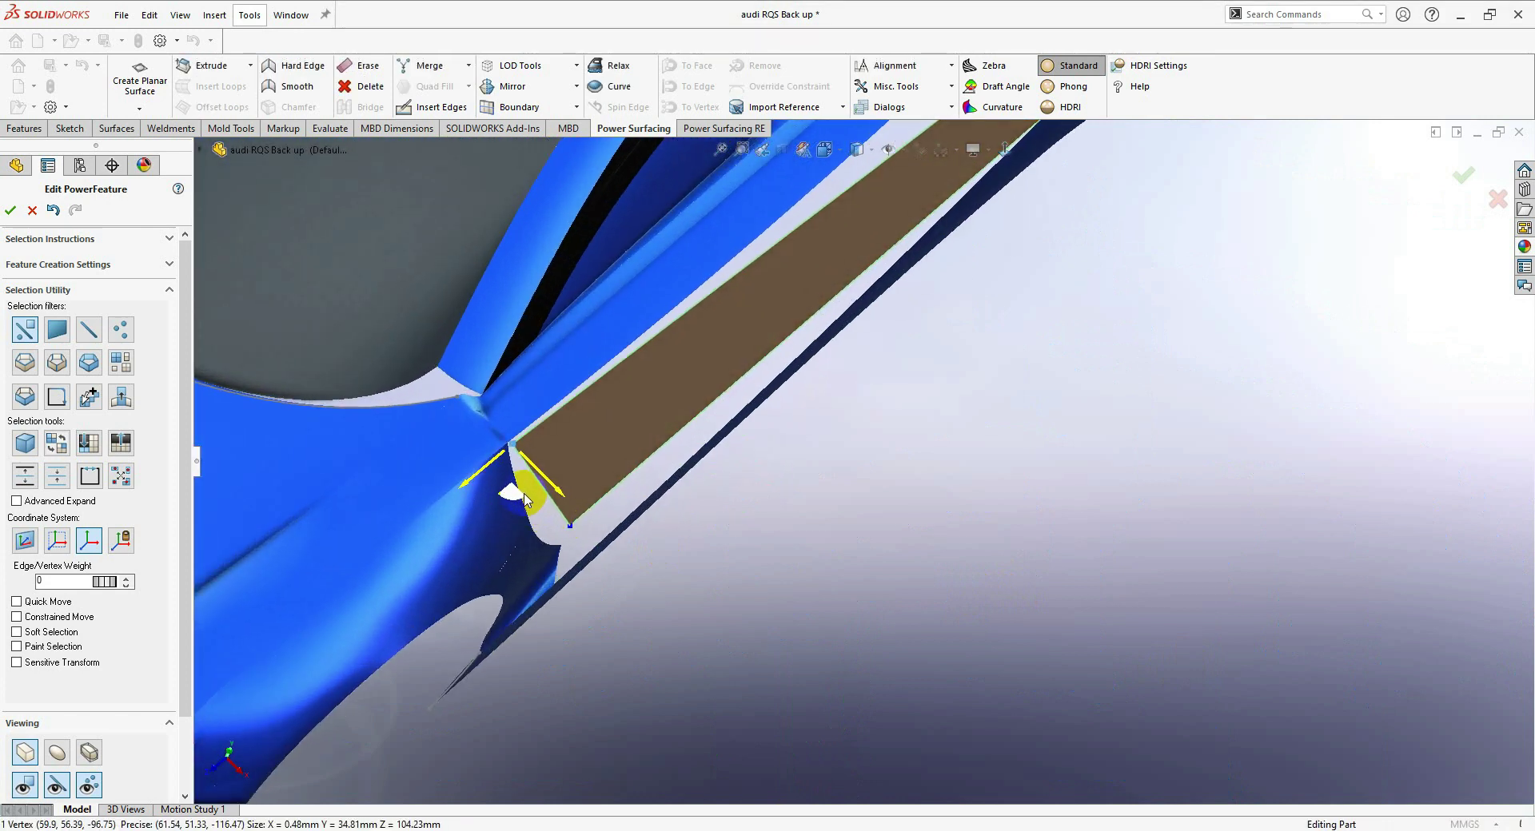
scroll(513, 500, up, 5)
scroll(1039, 268, down, 5)
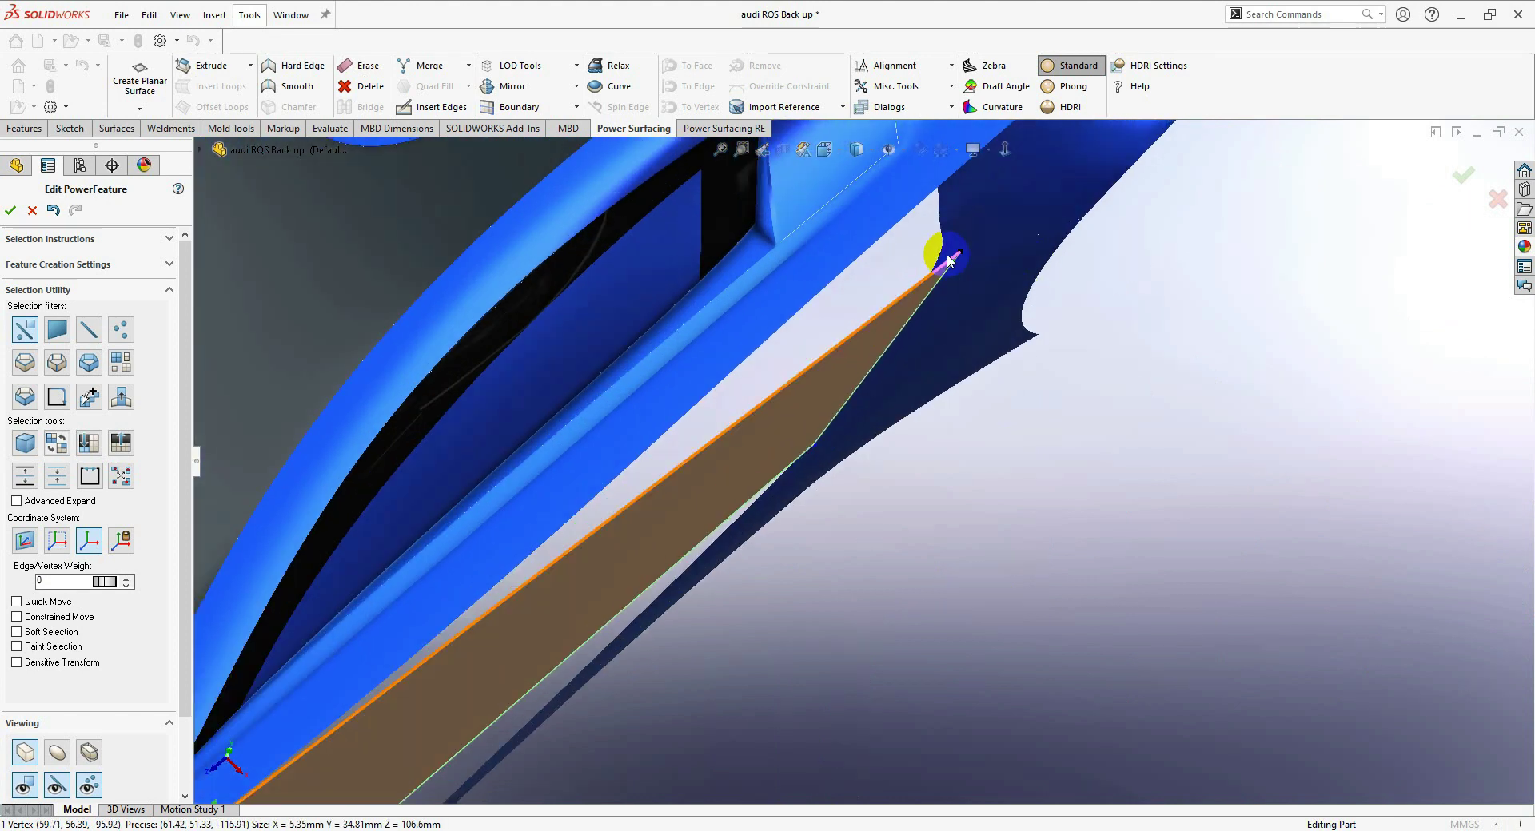
click(950, 259)
middle_drag(951, 260, 965, 278)
drag(962, 282, 937, 233)
- Shift the door surface's lower rear and lower front vertices outward to follow the sill of the body
click(816, 442)
scroll(831, 495, down, 2)
drag(873, 470, 870, 468)
scroll(730, 593, up, 5)
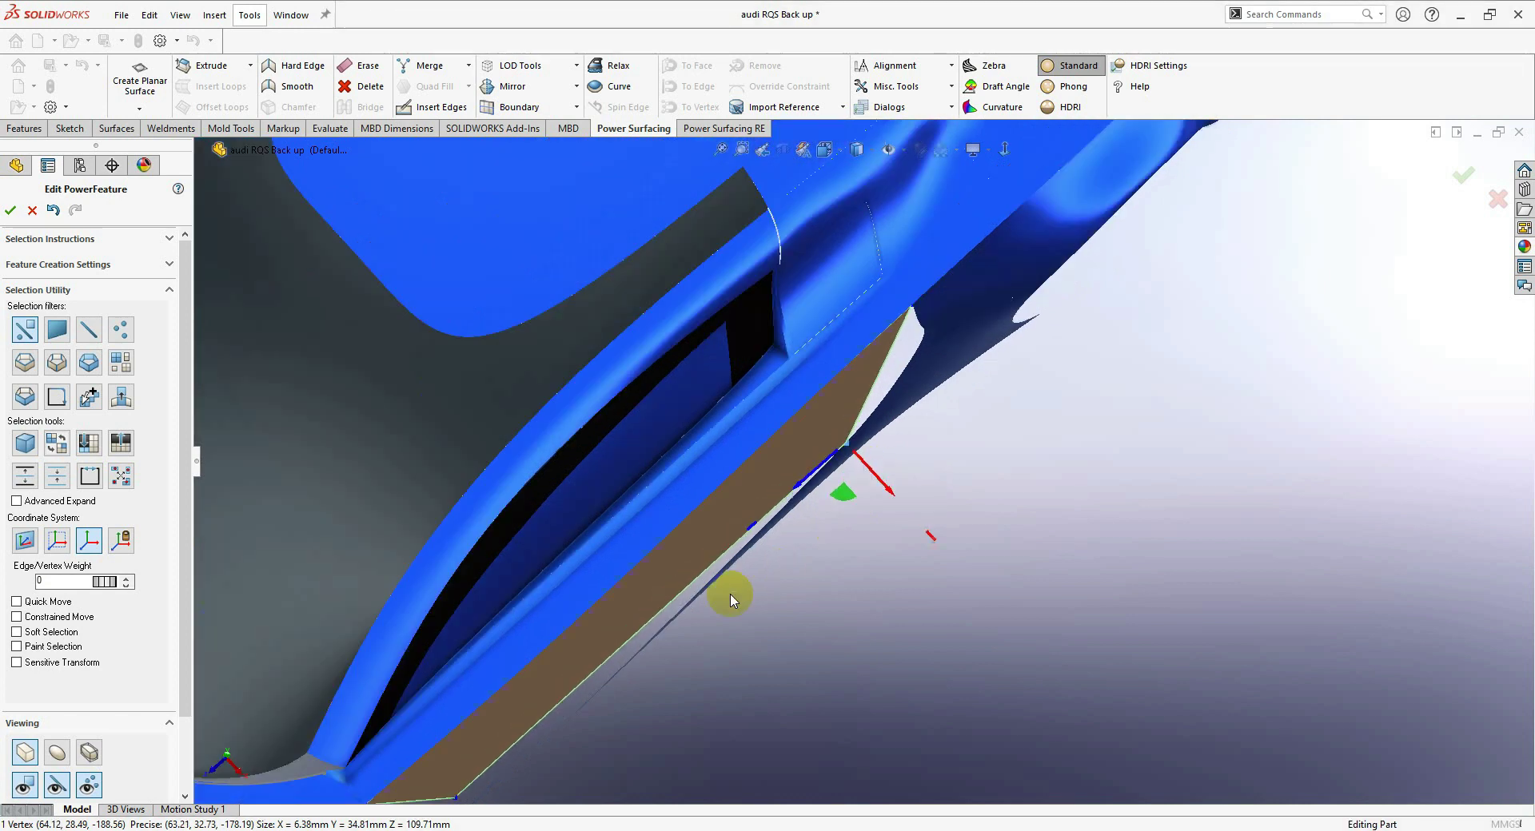
scroll(719, 576, down, 4)
middle_drag(692, 631, 694, 373)
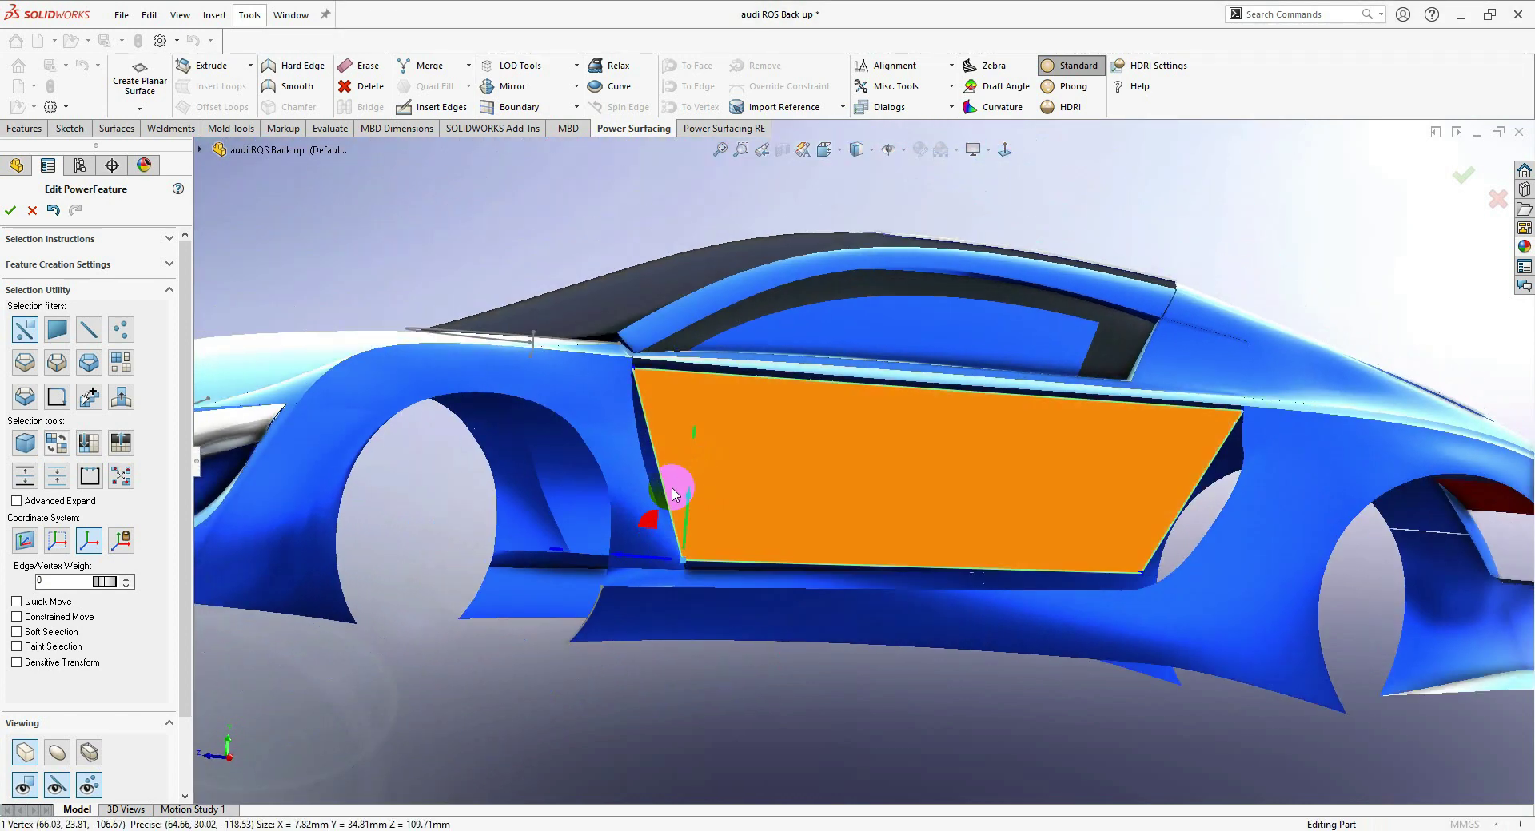
click(1005, 150)
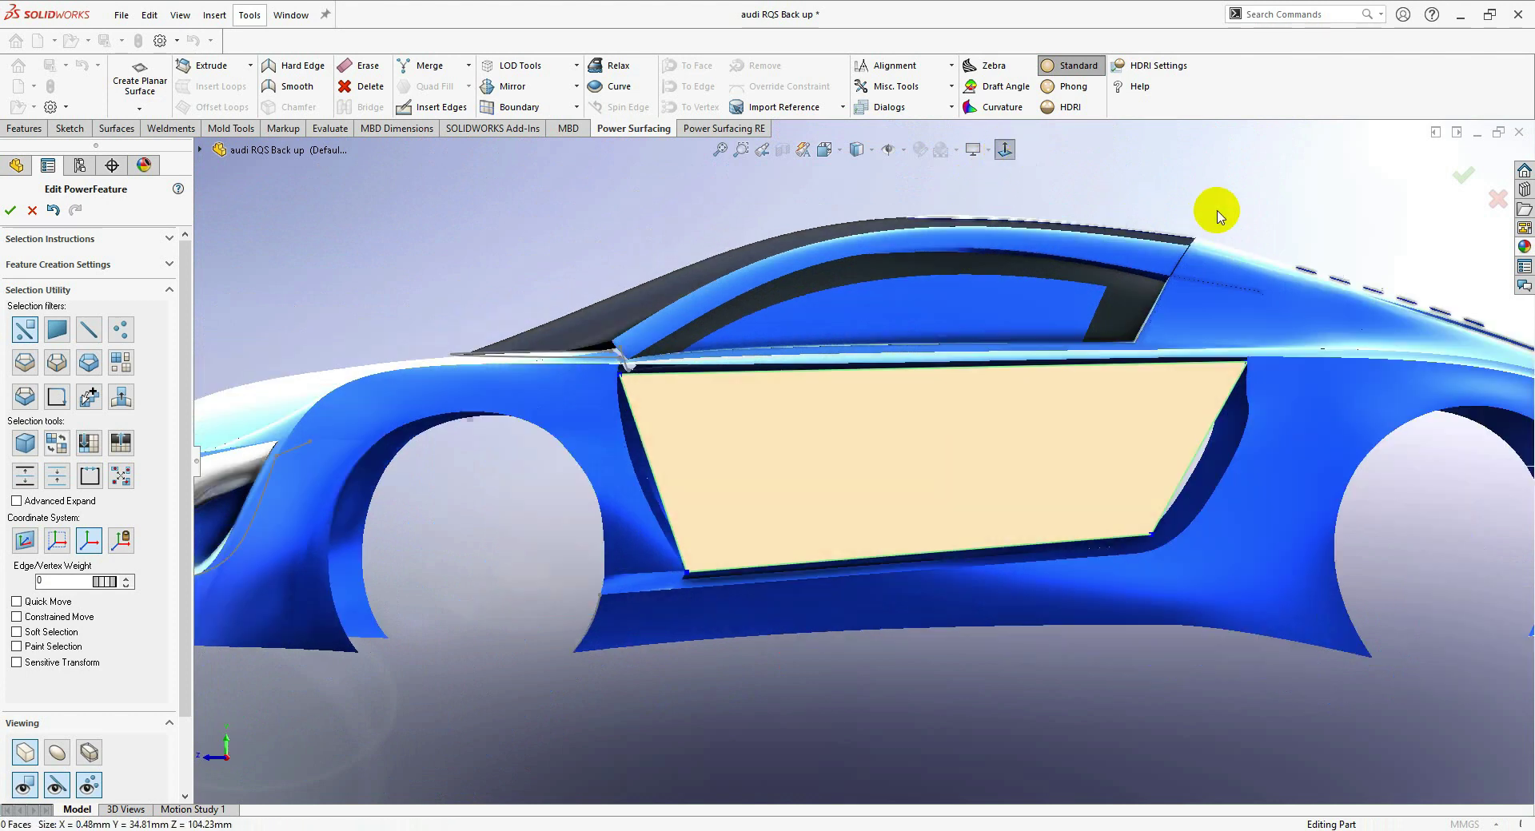
- Insert five roughly vertical edge loops spaced along the length of the door surface
scroll(1175, 396, up, 2)
scroll(1155, 435, down, 2)
click(941, 553)
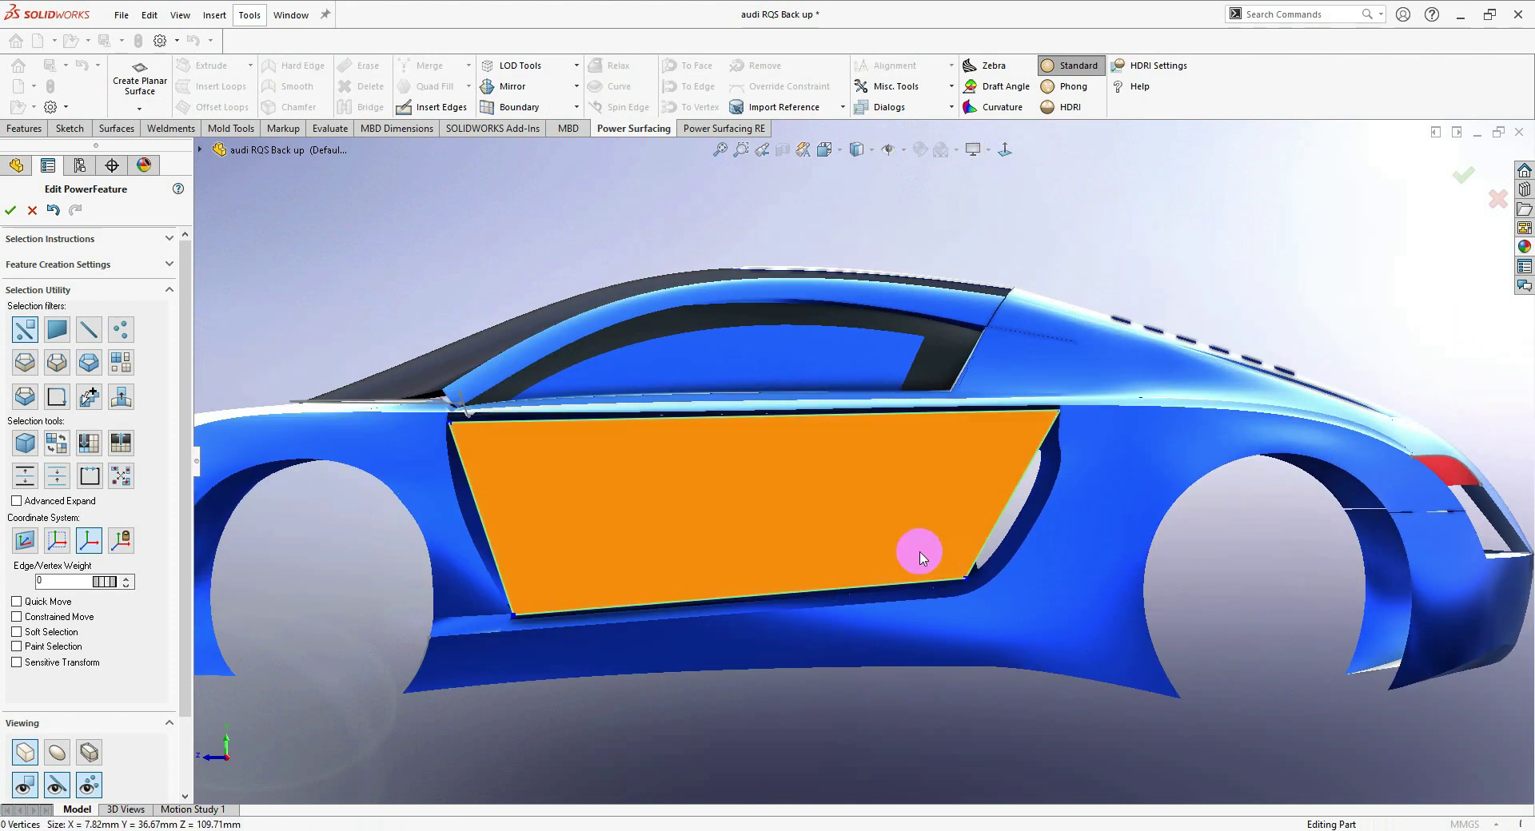
click(919, 558)
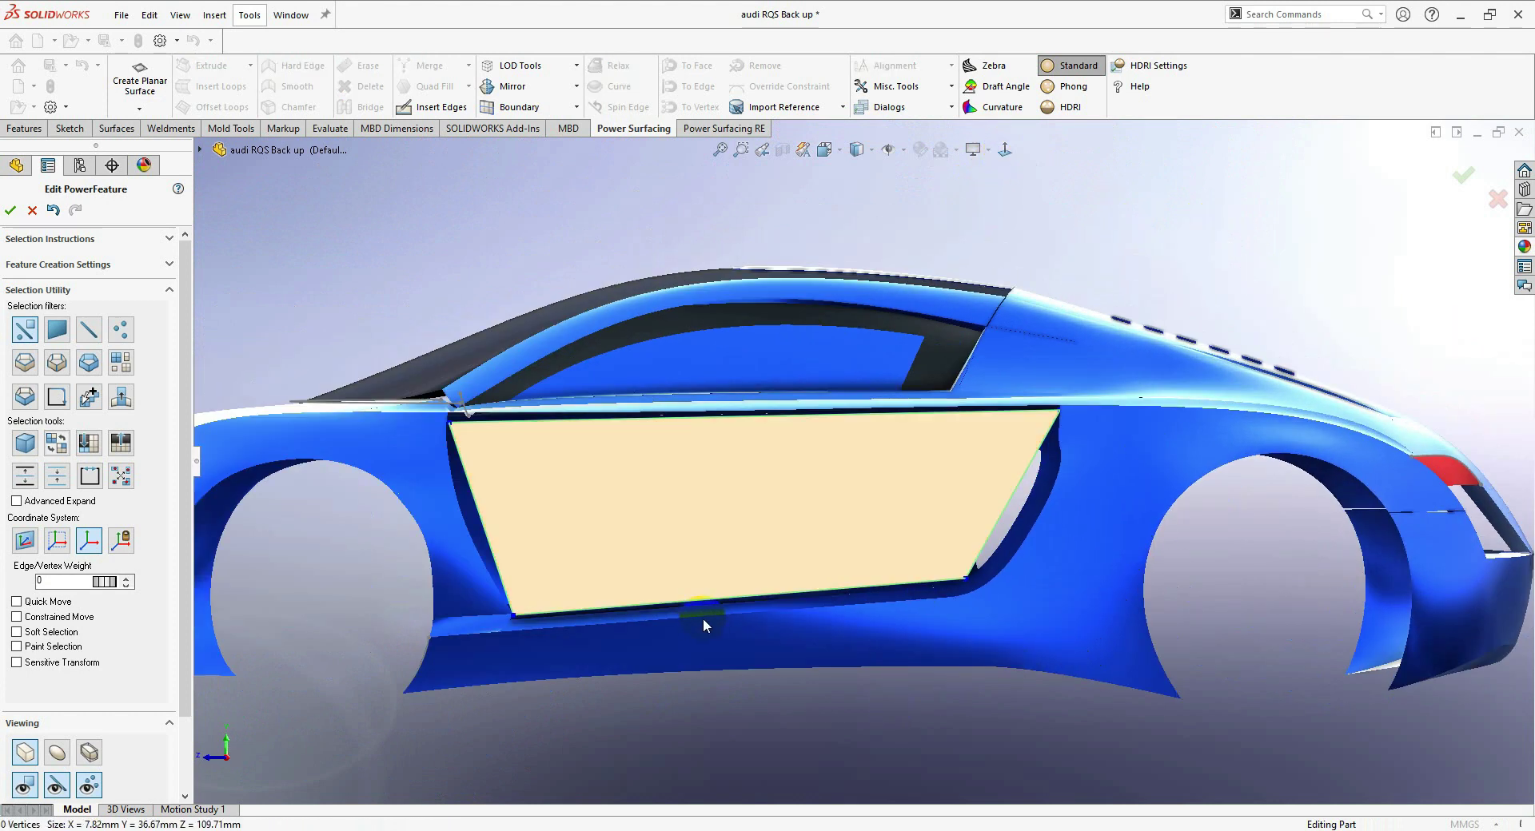
click(959, 415)
click(870, 416)
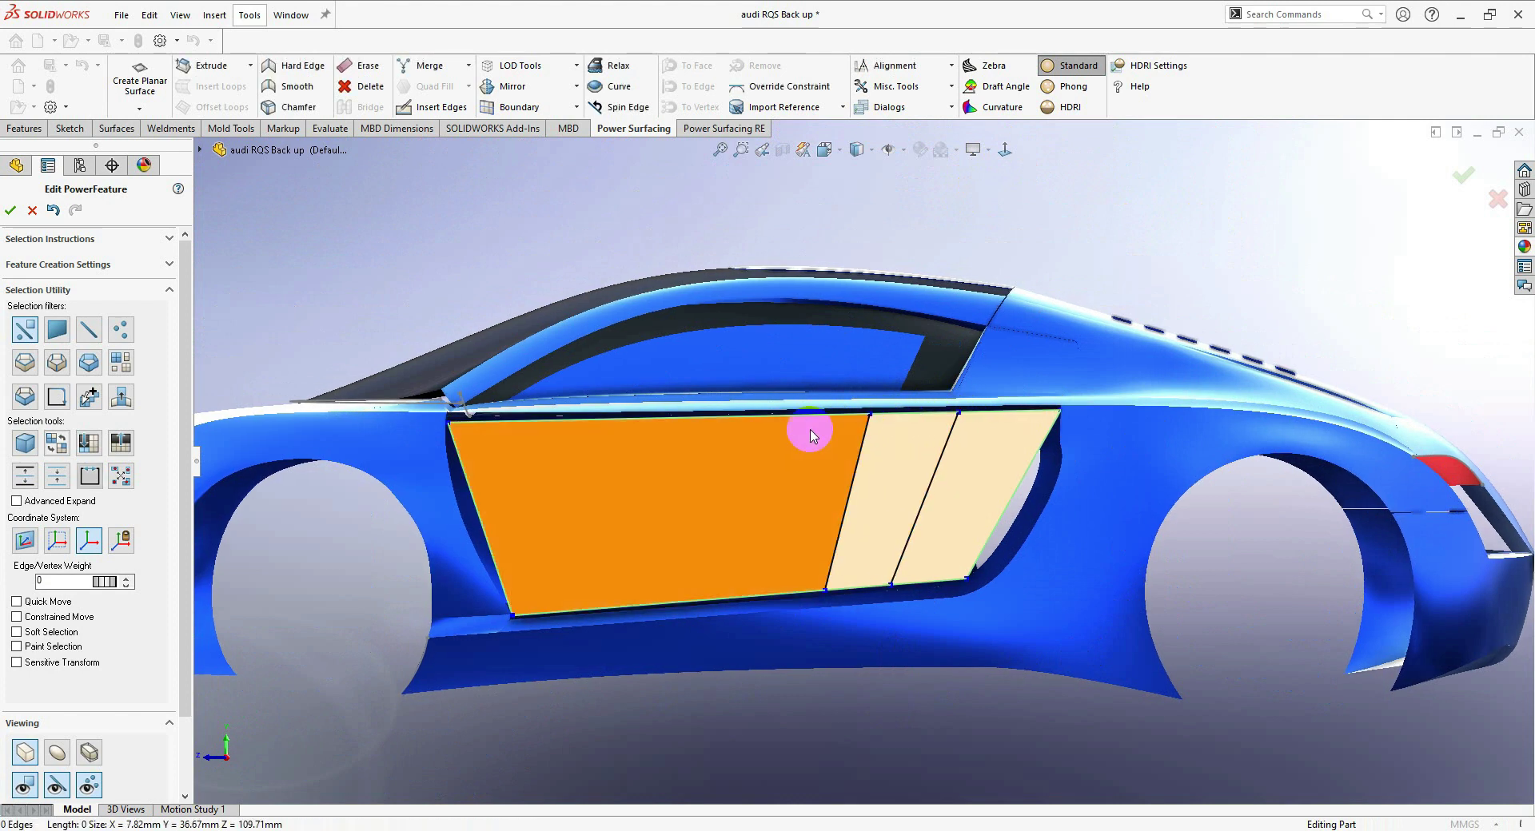
click(775, 416)
click(670, 430)
click(564, 432)
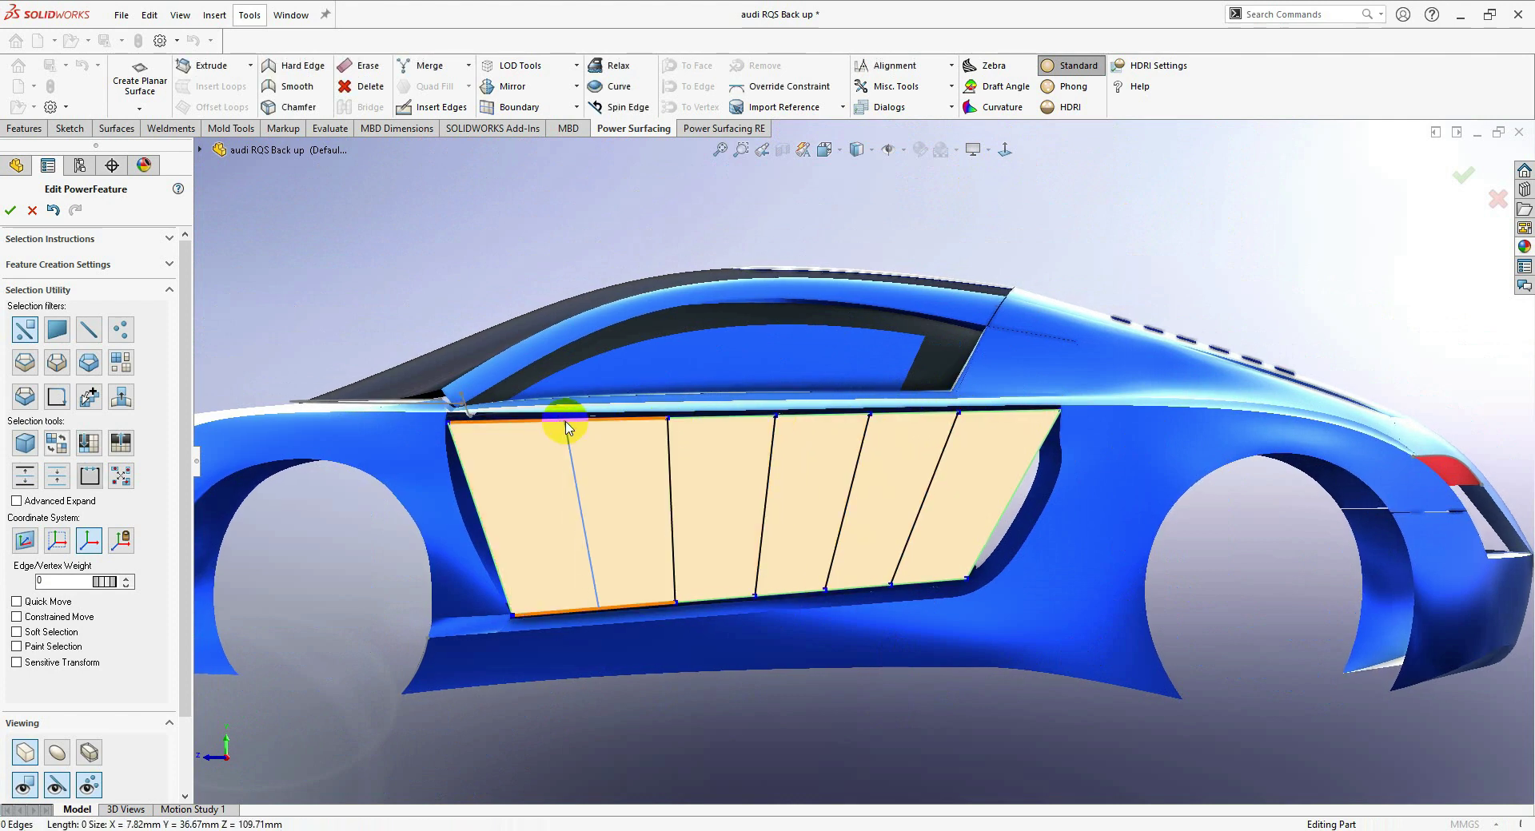
- Insert two lengthwise edge loops across the door surface, one in the upper part and one in the lower part
click(1036, 458)
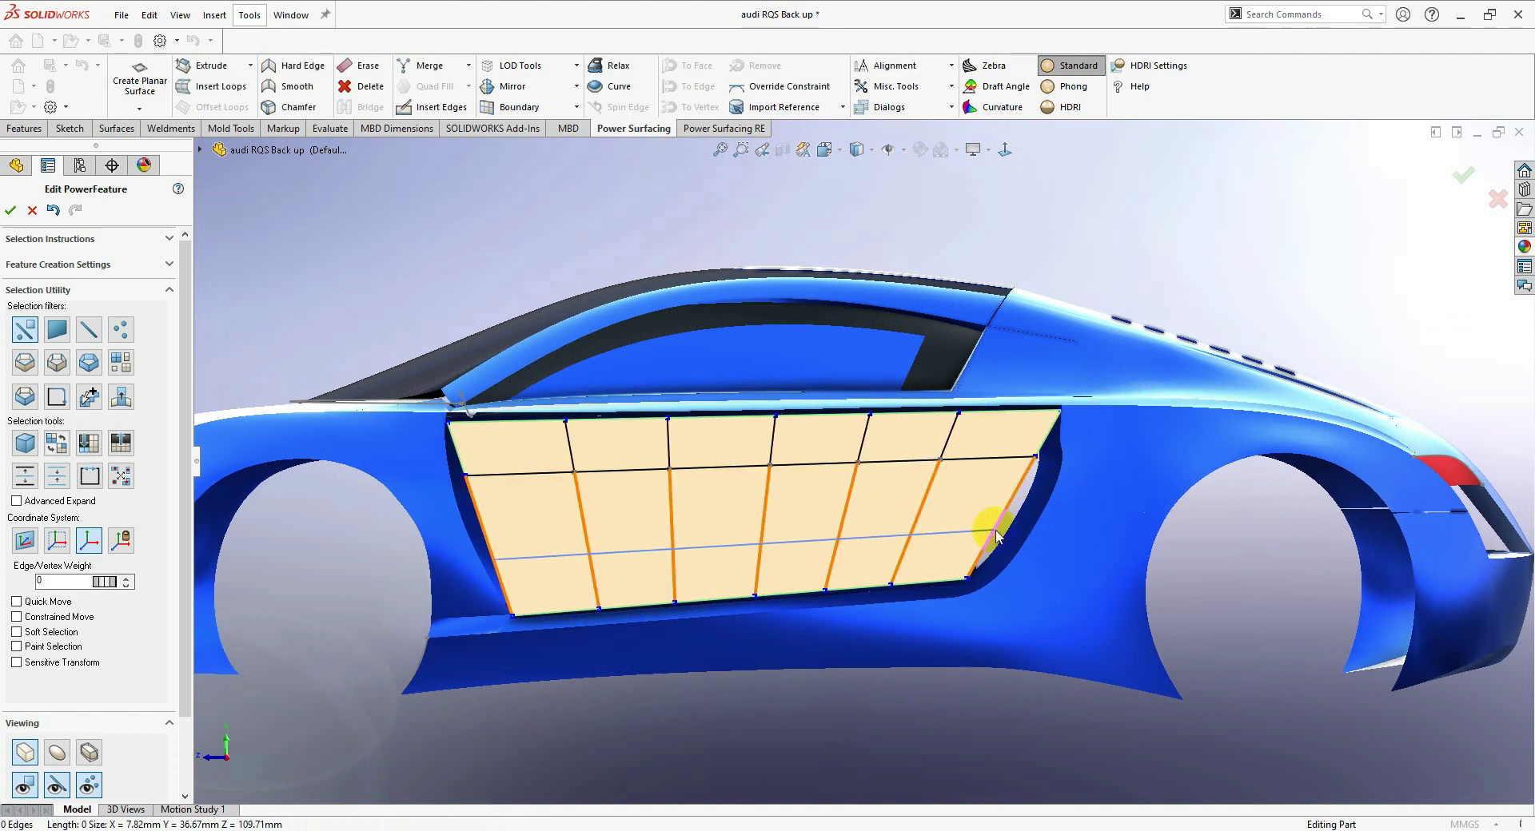
click(995, 532)
scroll(891, 593, down, 2)
mouse_move(890, 570)
middle_down()
mouse_move(932, 552)
mouse_move(998, 655)
mouse_move(894, 561)
middle_up()
scroll(894, 562, up, 2)
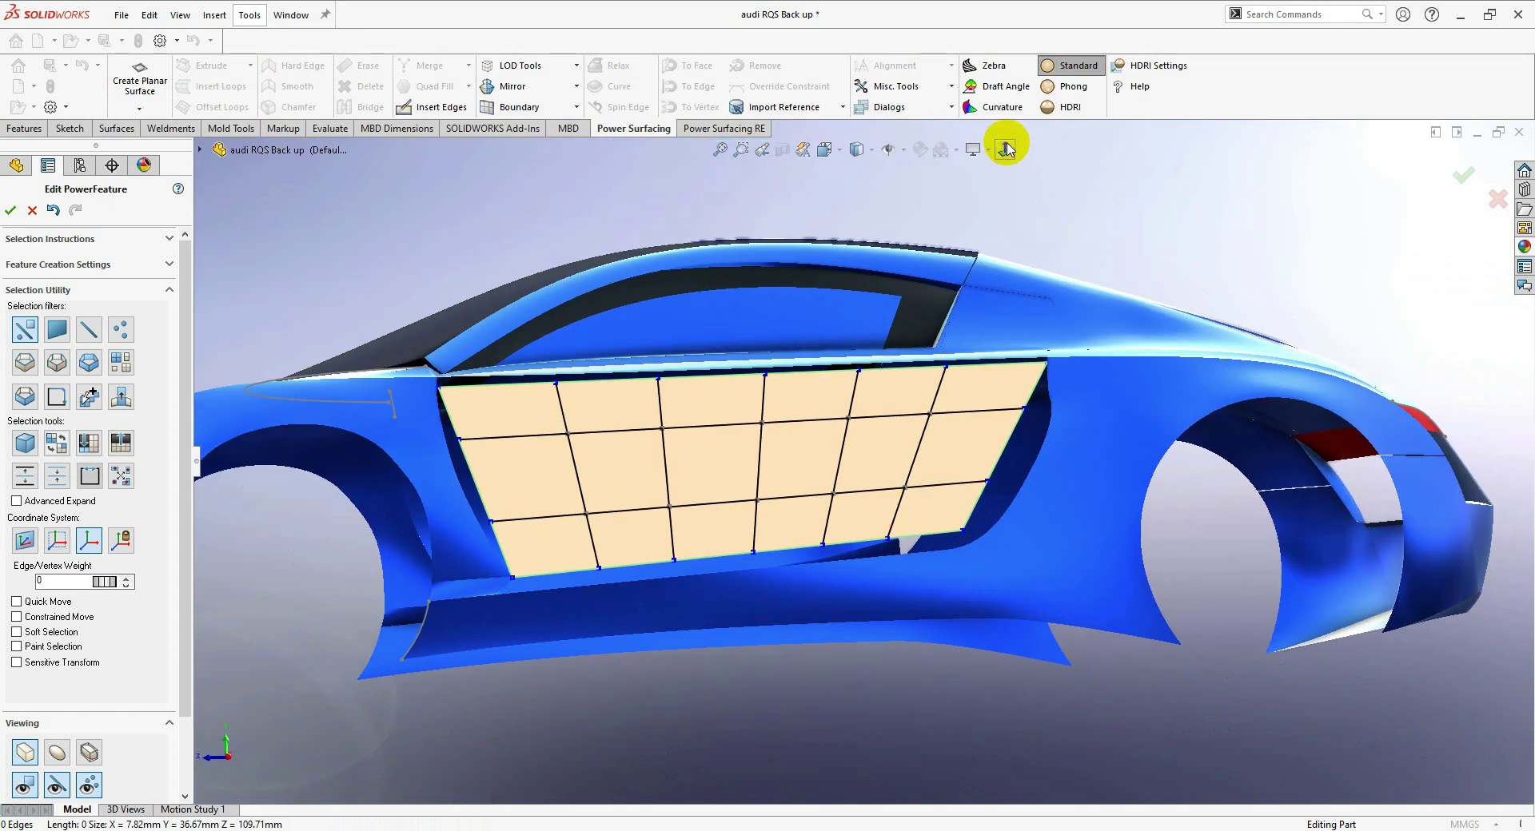
- Import the body faces surrounding the door opening as references for the door surface, including the strip below the window and the sill
click(1006, 149)
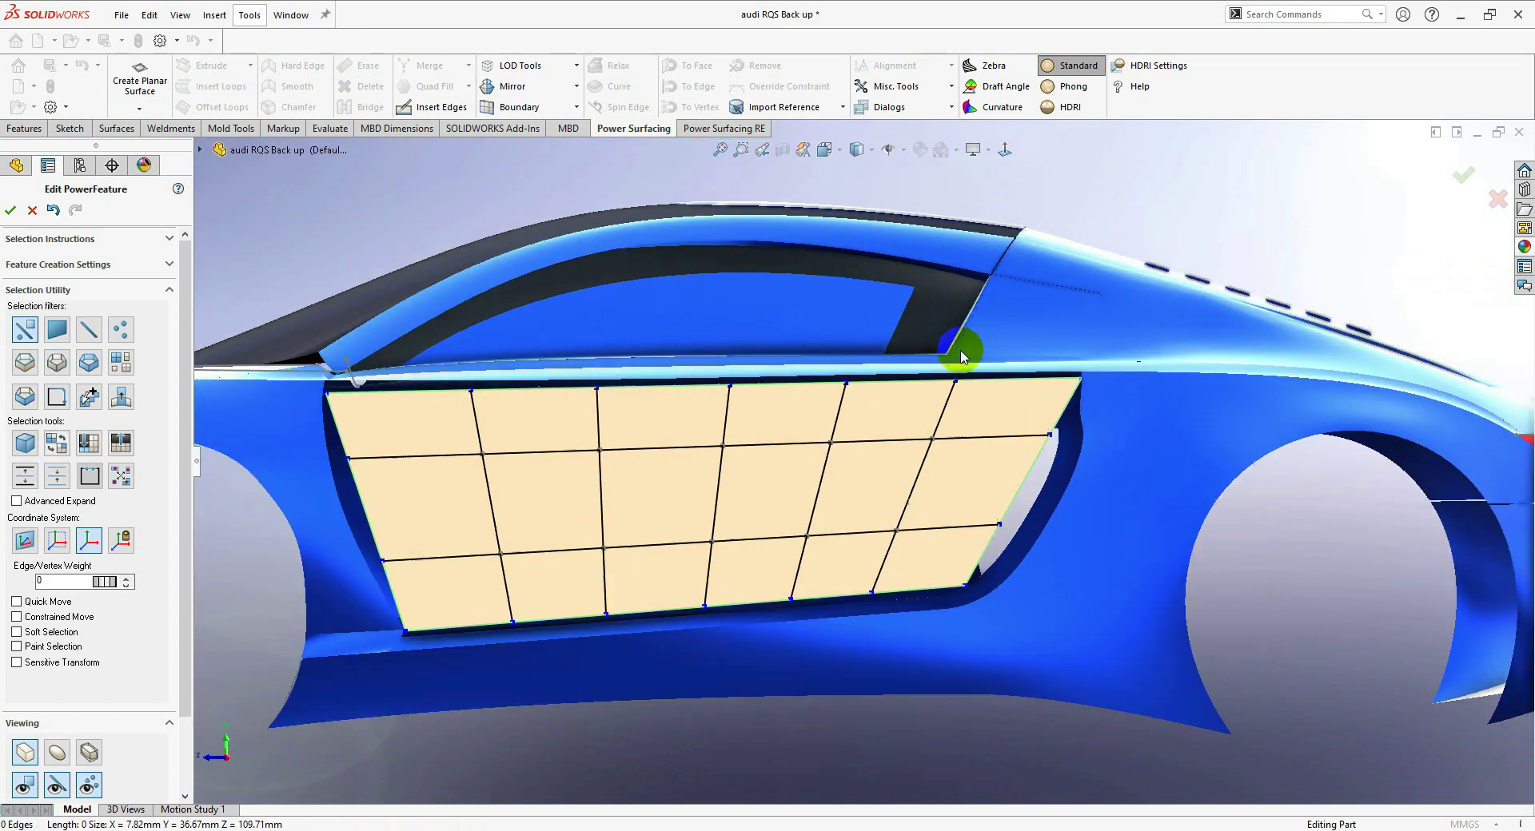
click(773, 108)
click(120, 409)
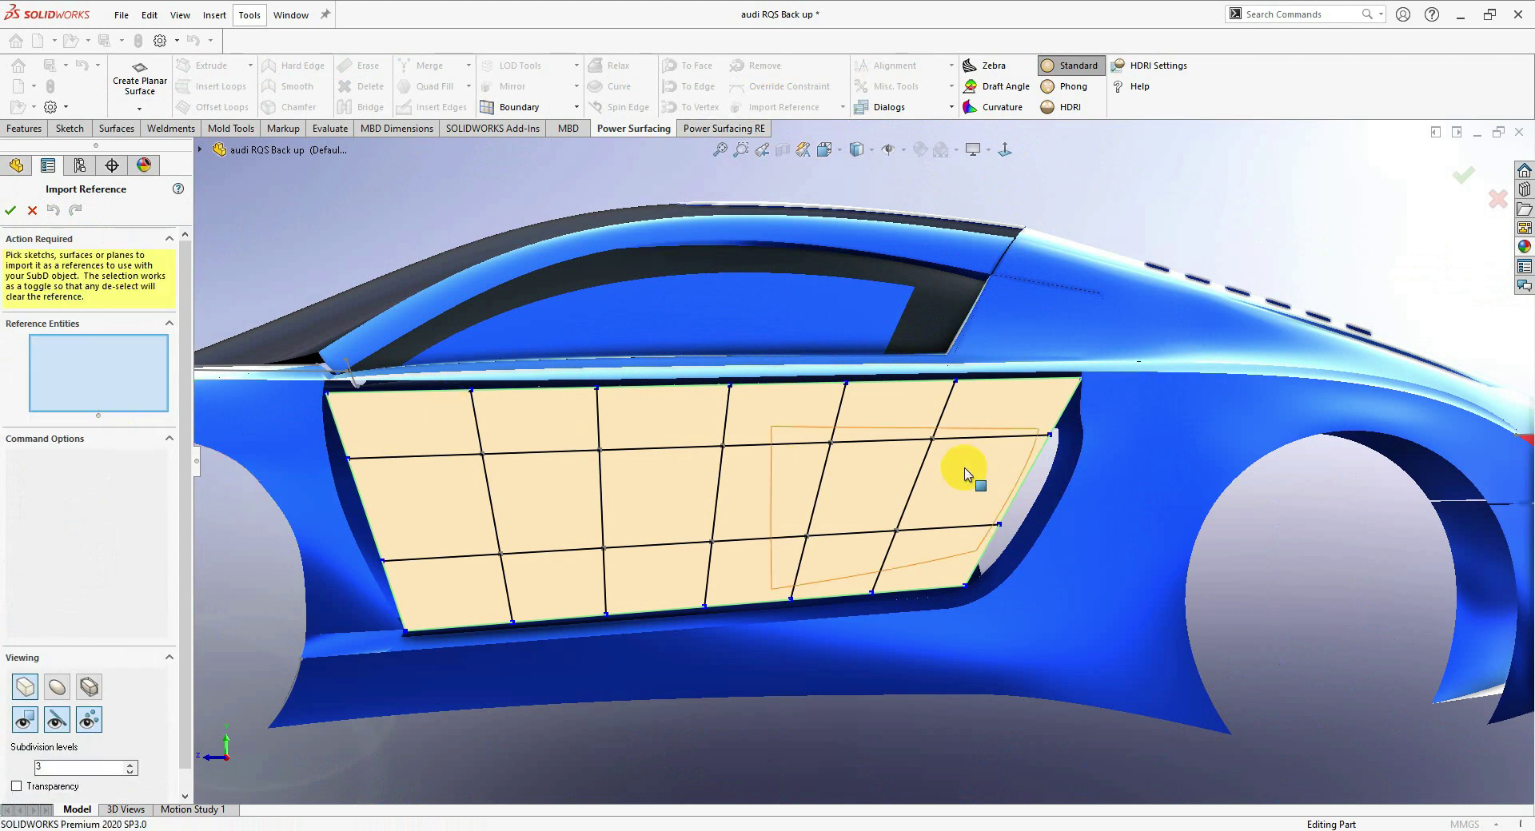
click(1129, 593)
click(921, 359)
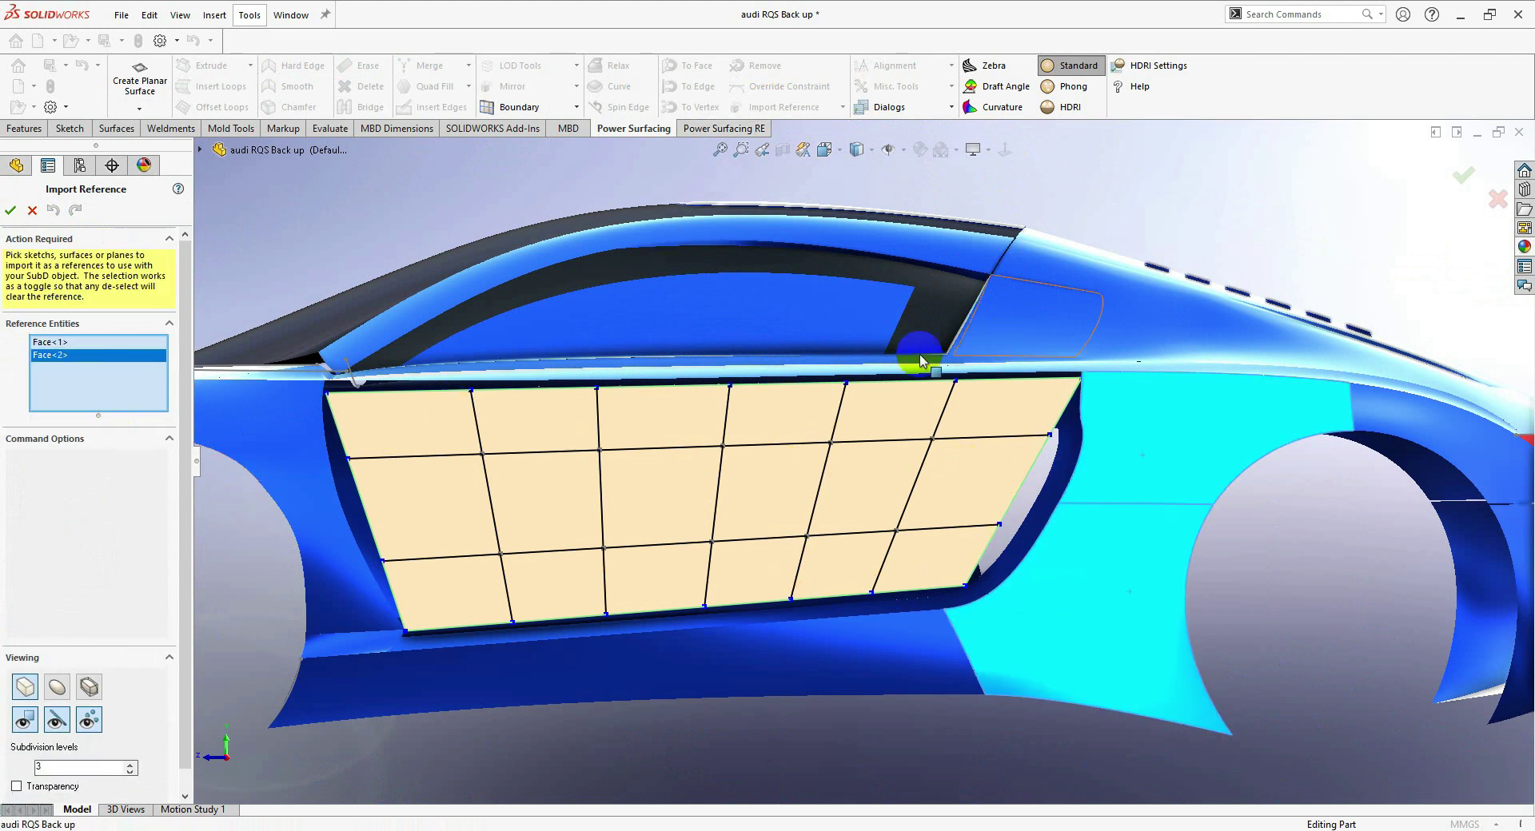
click(642, 681)
click(359, 637)
click(301, 418)
click(319, 394)
middle_drag(319, 394, 791, 598)
click(760, 540)
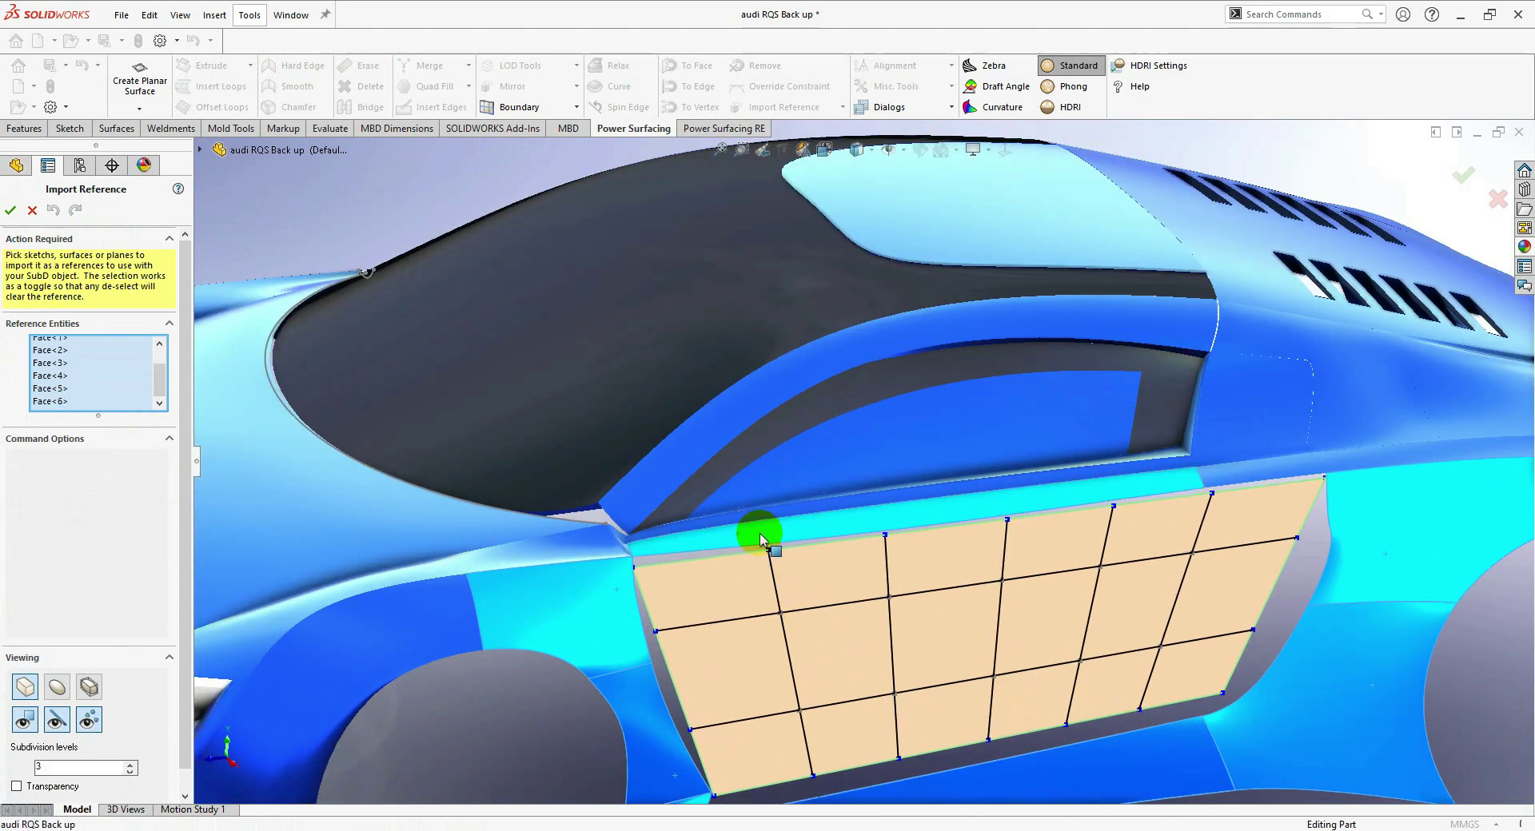
click(1284, 483)
click(10, 210)
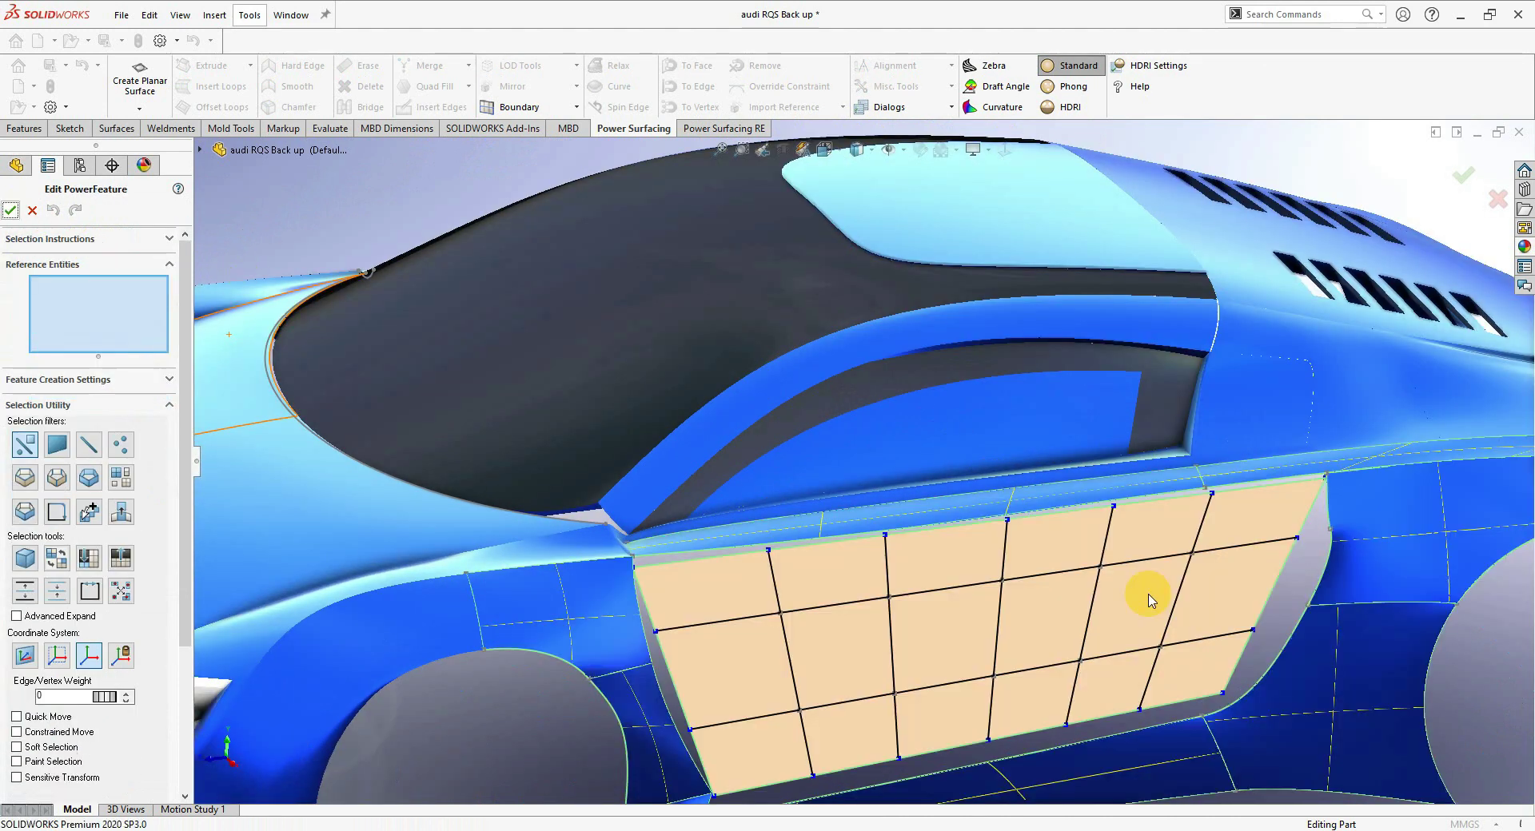
scroll(1129, 611, down, 3)
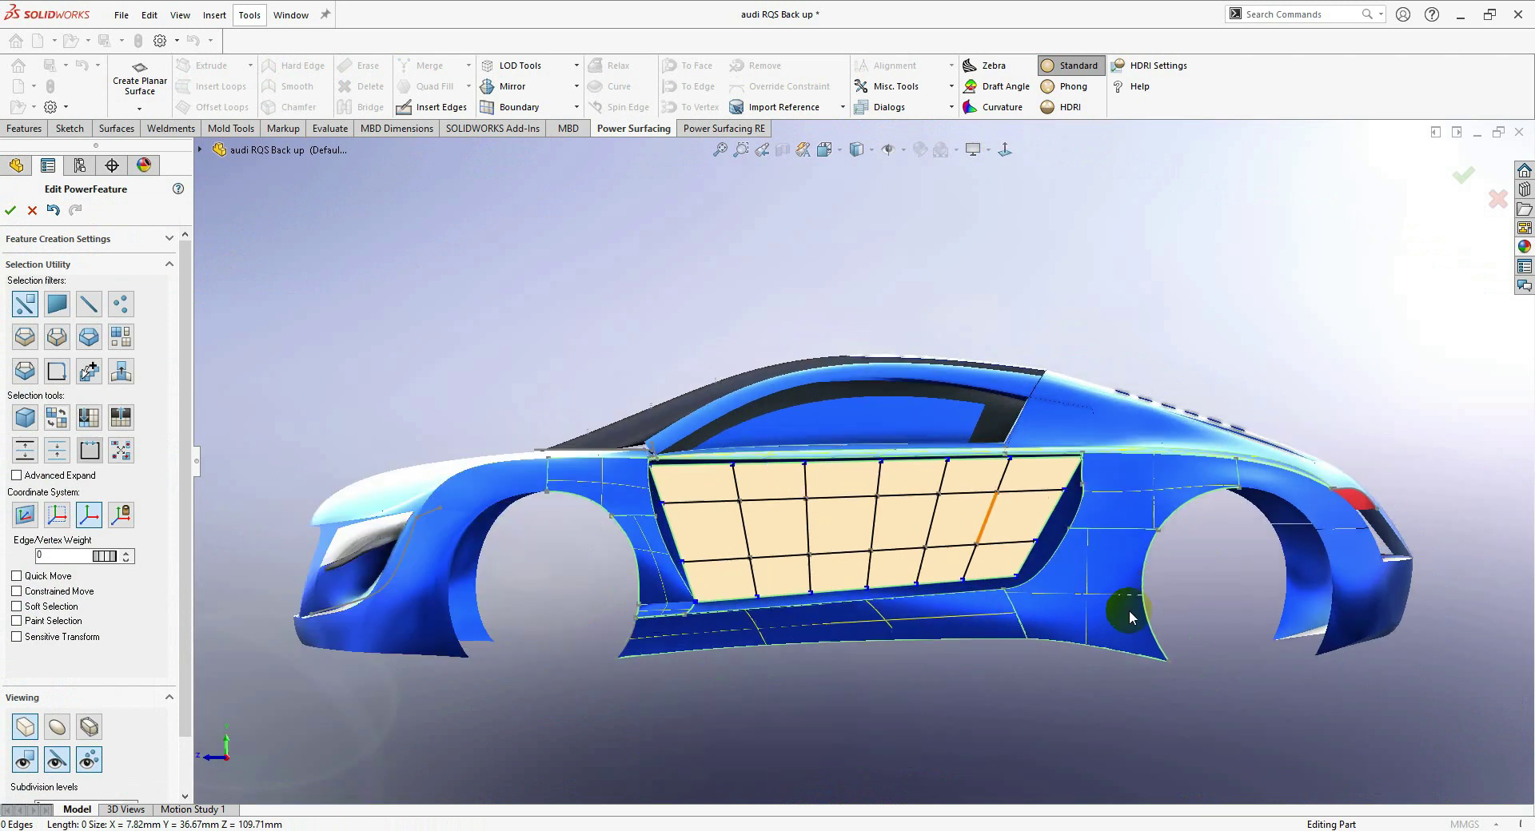
scroll(785, 460, up, 5)
click(610, 507)
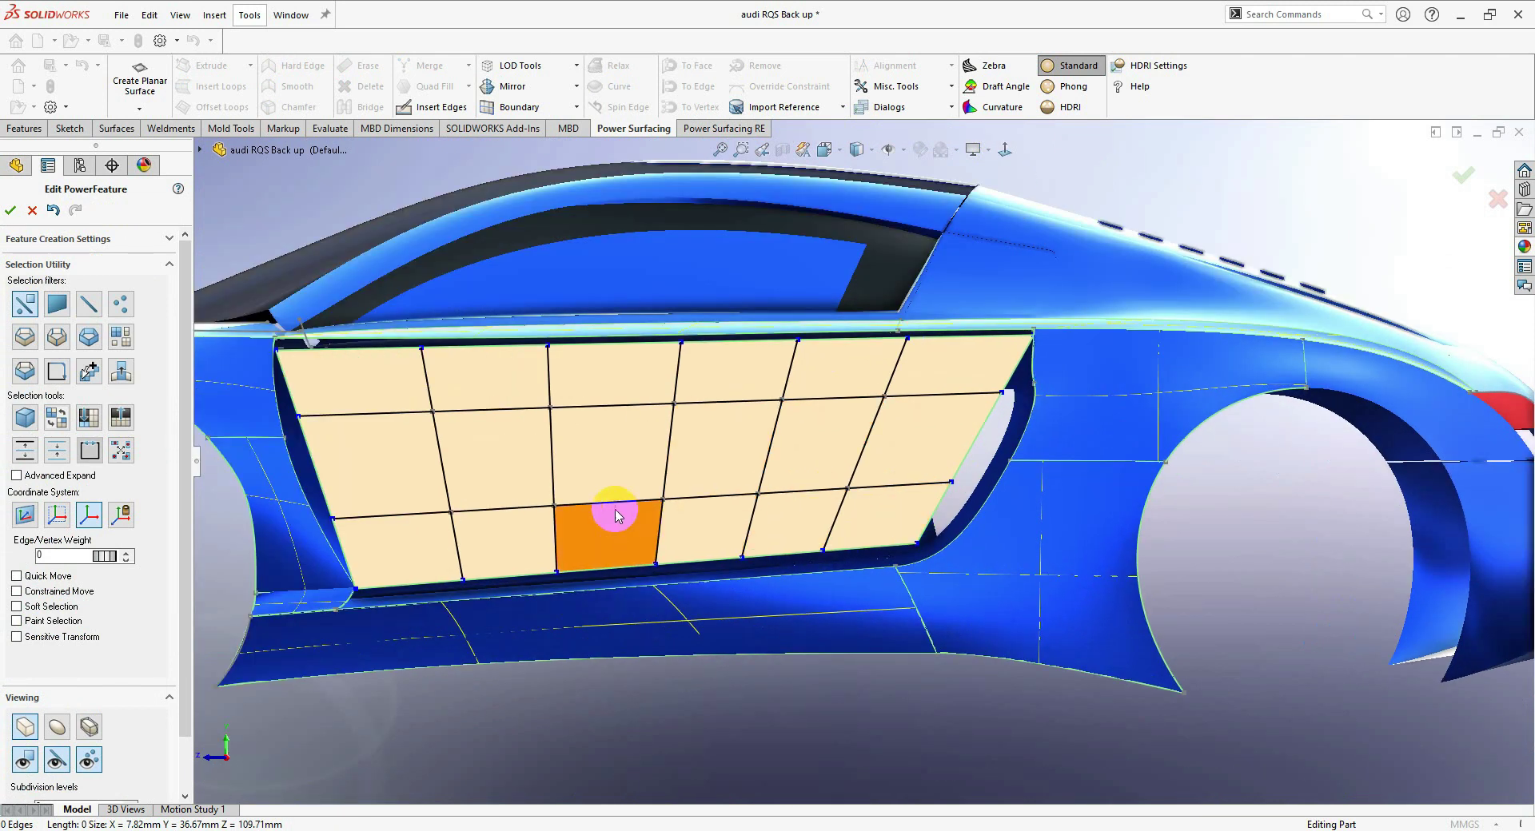
scroll(671, 450, down, 1)
click(671, 450)
scroll(672, 450, up, 1)
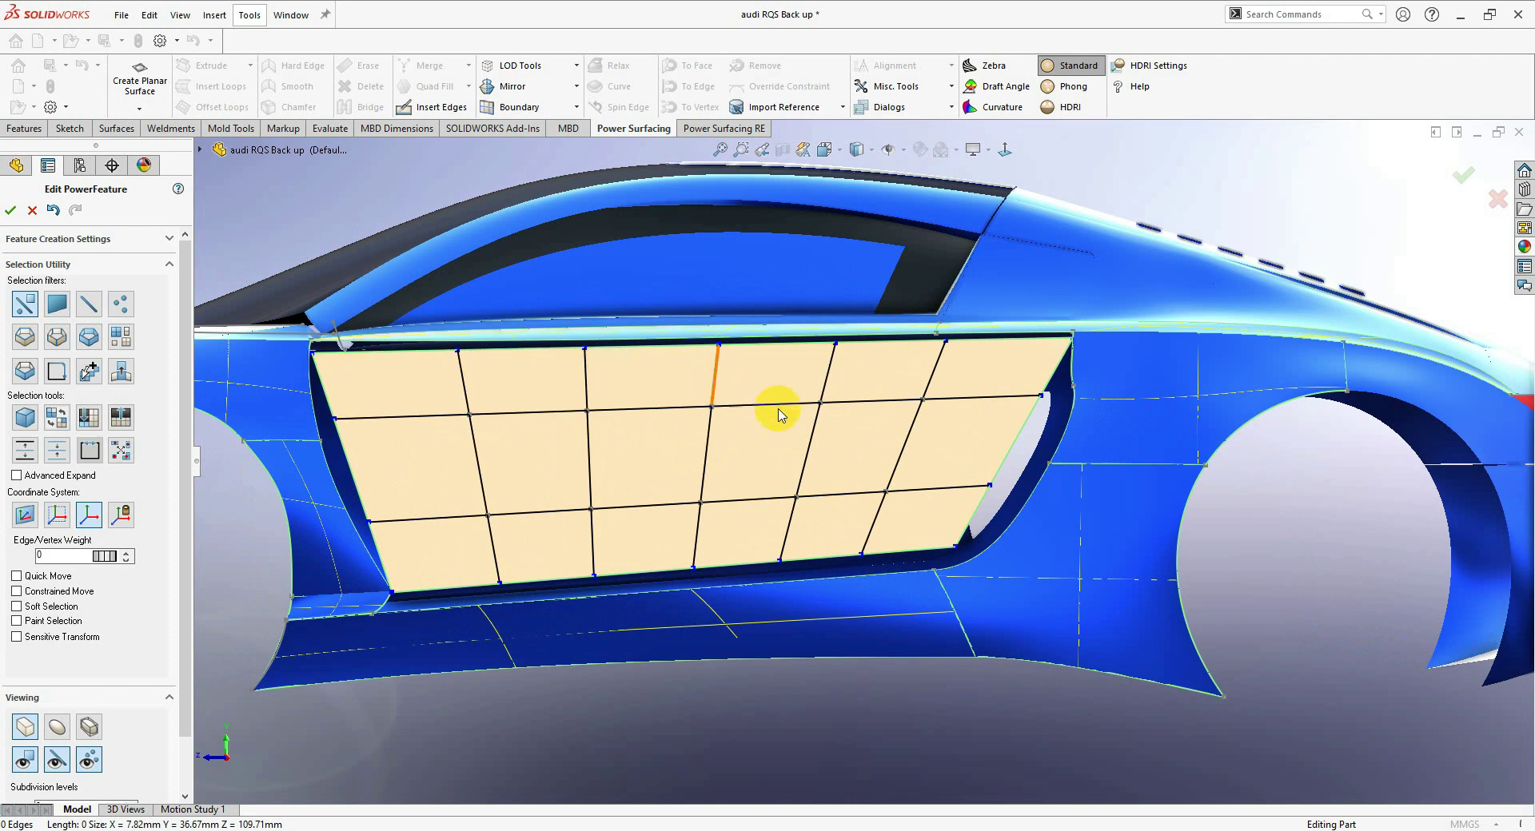
scroll(631, 364, up, 1)
- Constrain the six upper boundary edges of the door surface to the body's reference edge below the window
middle_drag(668, 369, 640, 405)
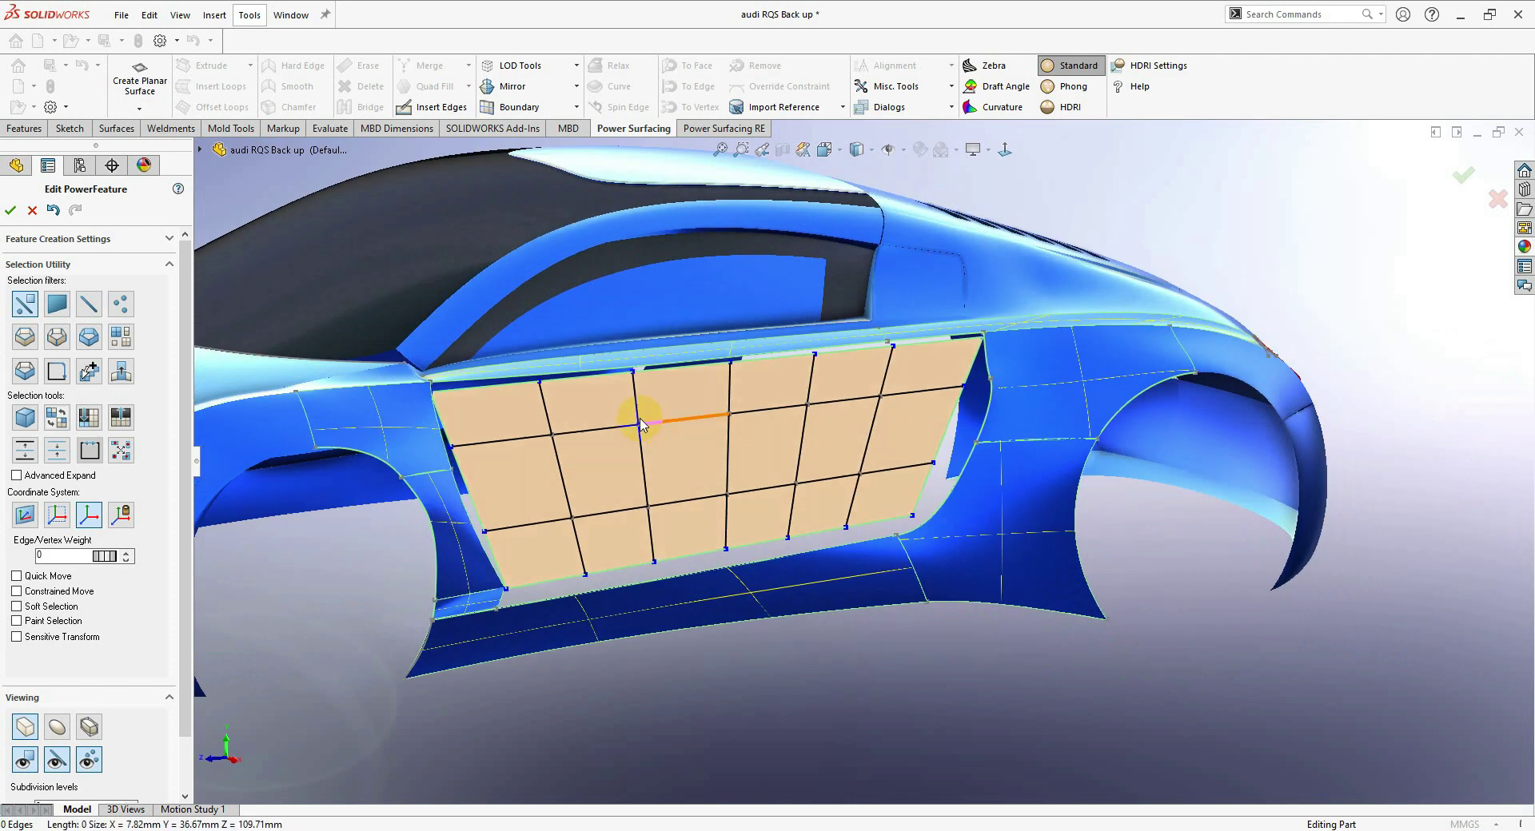
scroll(638, 404, down, 2)
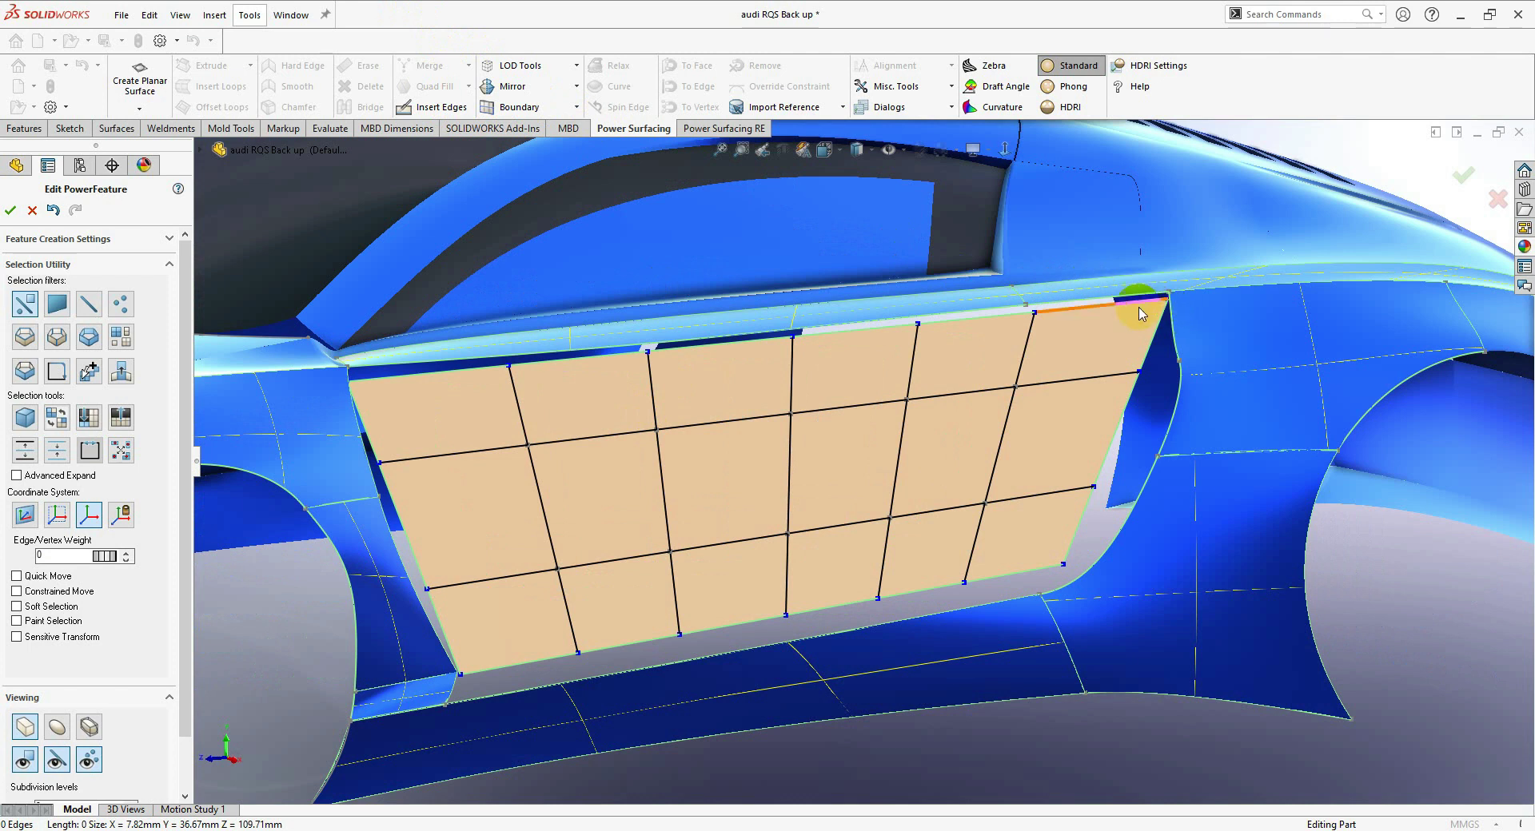
click(1111, 311)
ctrl+click(948, 321)
ctrl+click(852, 332)
ctrl+click(731, 346)
ctrl+click(581, 361)
ctrl+click(444, 378)
scroll(565, 240, up, 2)
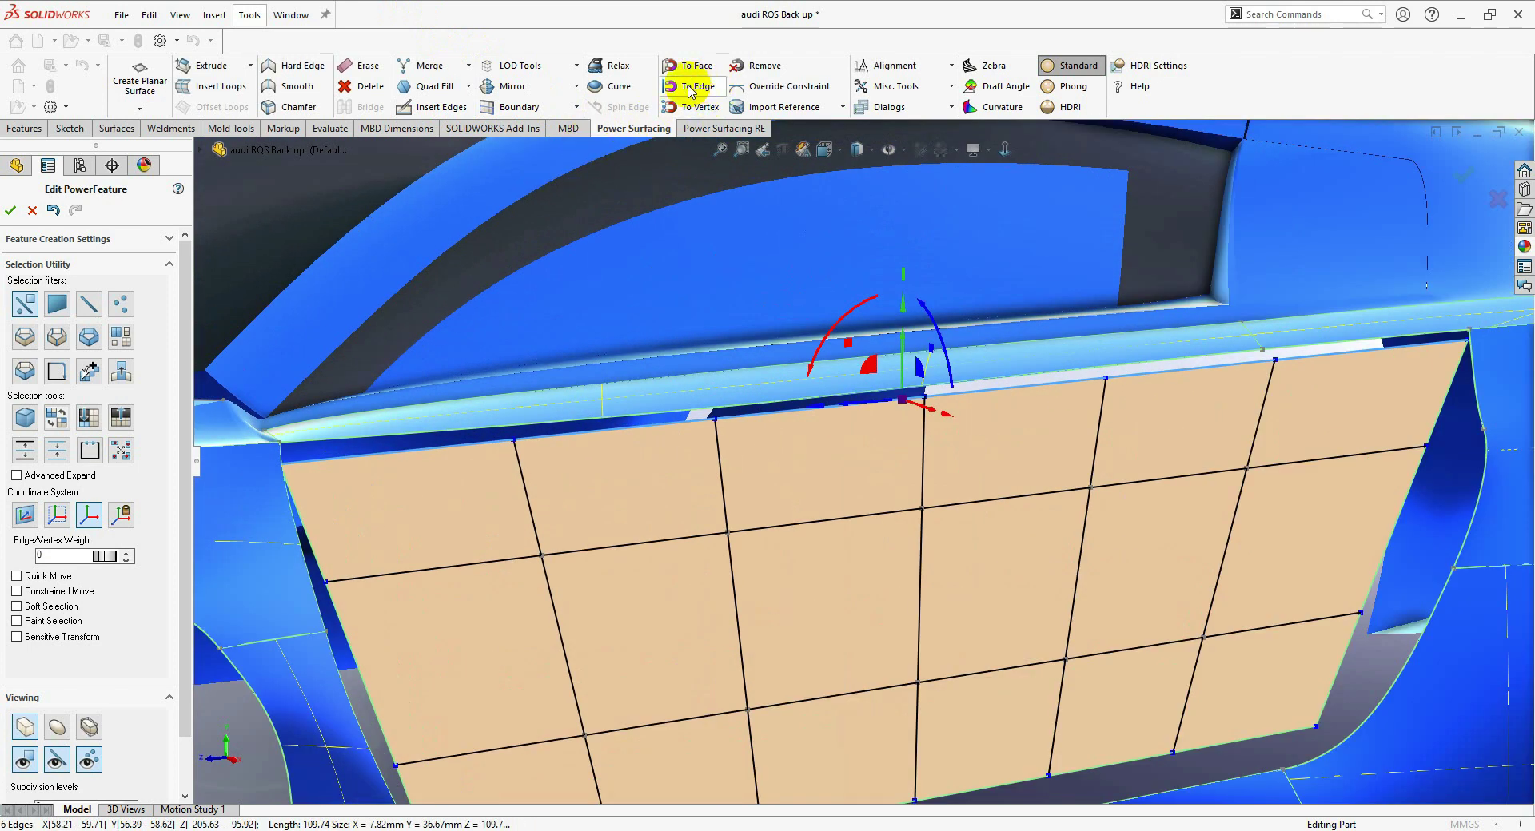
scroll(1139, 568, down, 2)
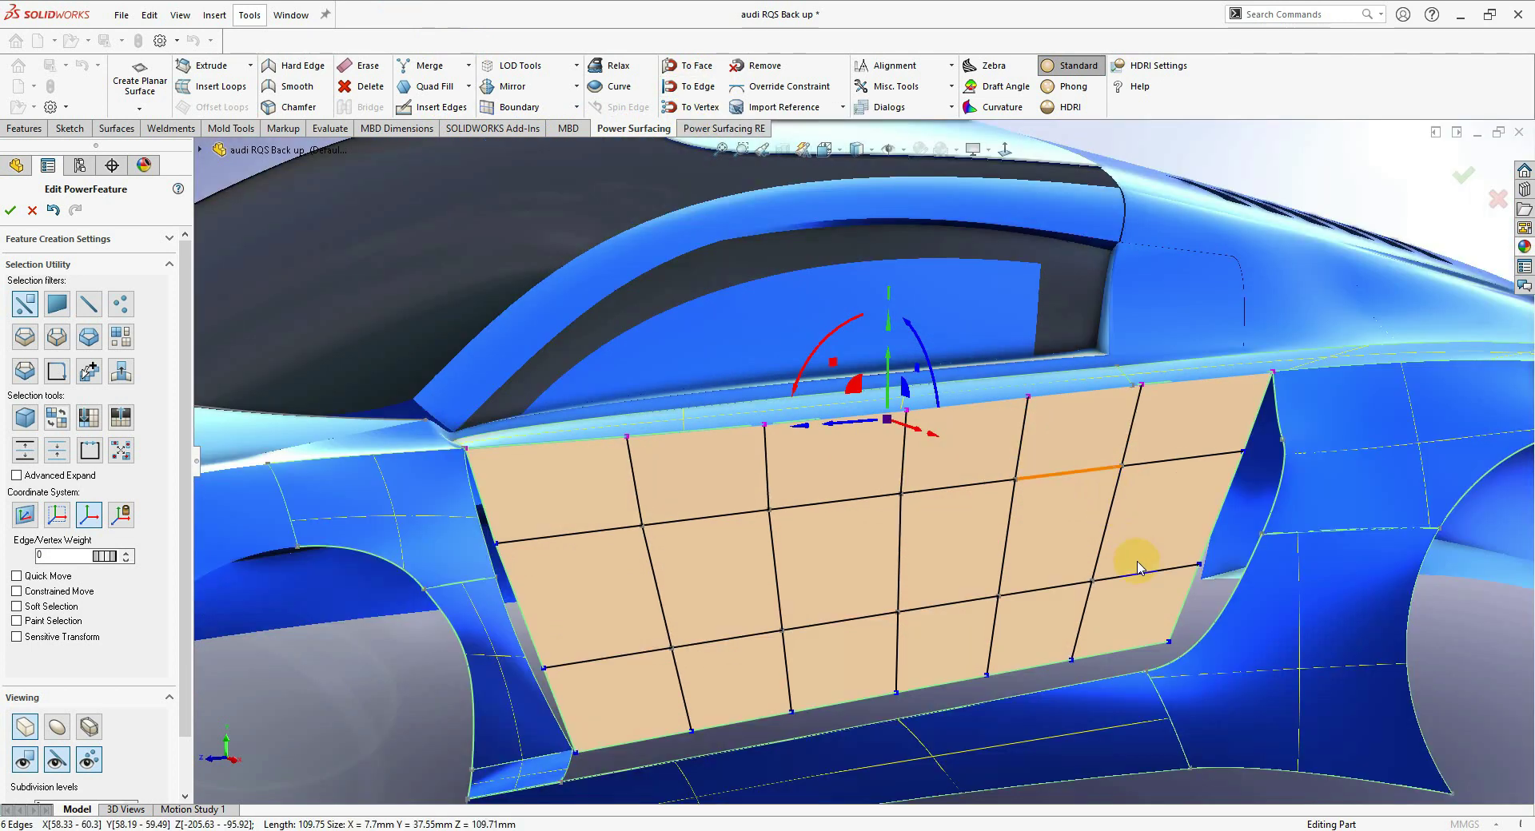
- Constrain the six lower boundary edges of the door surface to the reference edge of the sill
click(1108, 654)
ctrl+click(1020, 669)
ctrl+click(942, 684)
ctrl+click(847, 702)
ctrl+click(745, 725)
ctrl+click(670, 735)
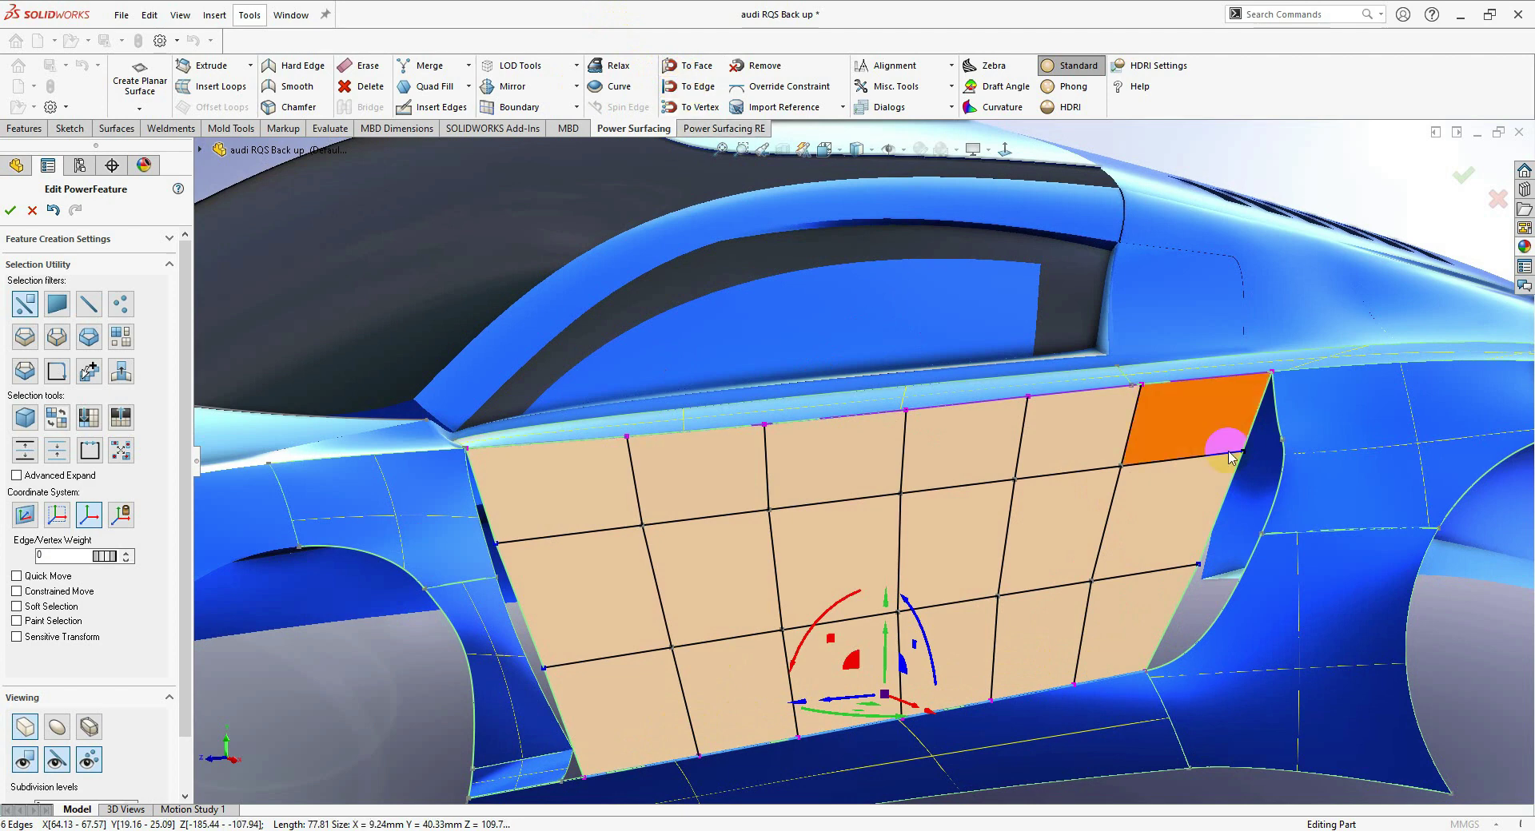
click(1241, 490)
scroll(1167, 473, up, 1)
middle_drag(1166, 471, 1123, 428)
click(499, 526)
ctrl+click(519, 586)
ctrl+click(557, 676)
scroll(562, 670, down, 3)
middle_drag(565, 651, 659, 672)
click(459, 738)
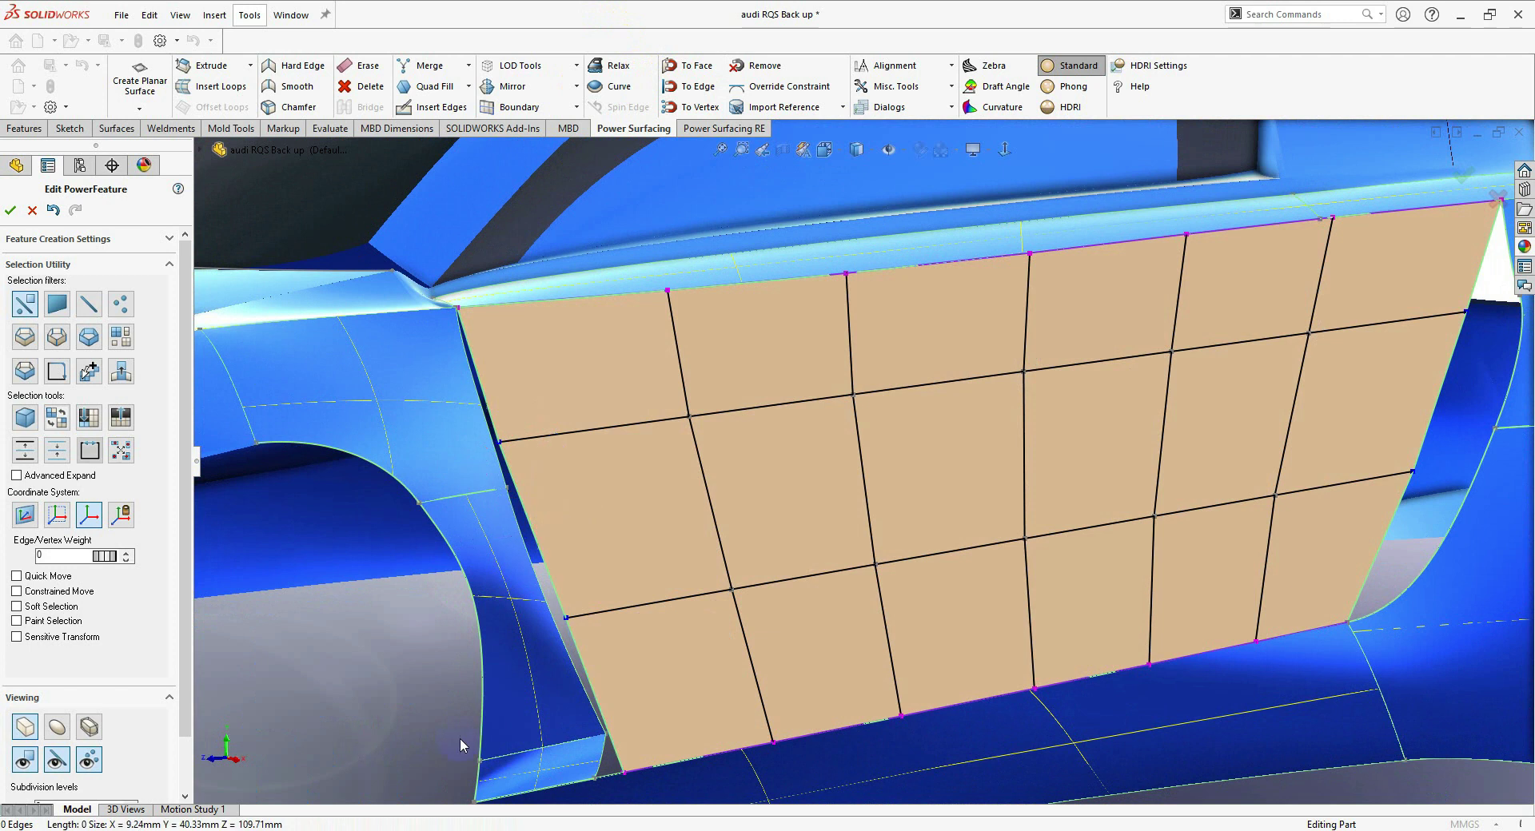
- Insert a lengthwise edge loop across the door surface just above the sill, starting at the front corner of the opening
scroll(653, 693, down, 6)
click(666, 645)
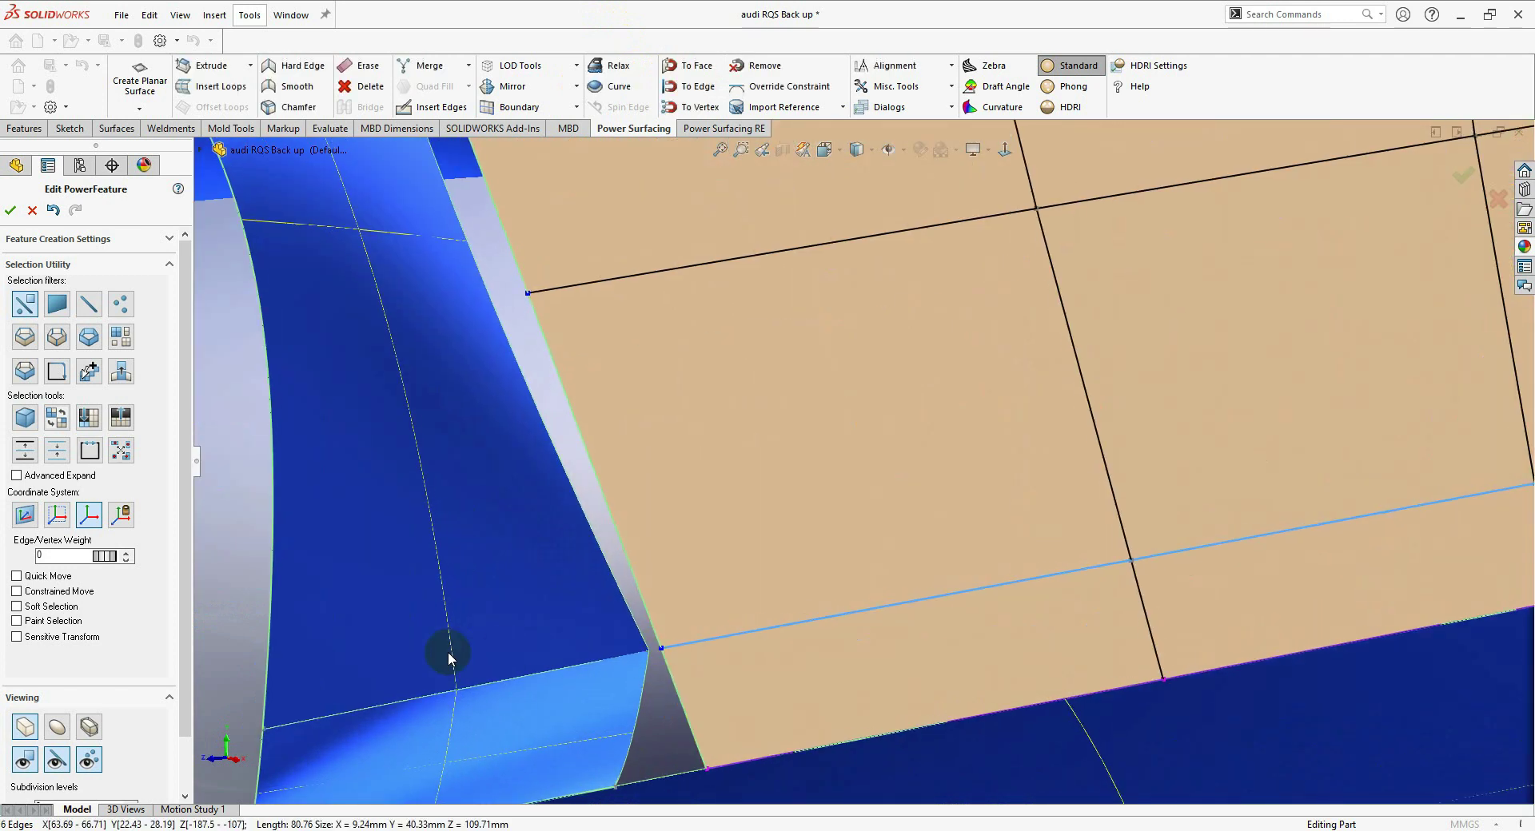
scroll(720, 652, up, 5)
scroll(774, 432, down, 1)
- Constrain the entire boundary loop of the door surface to the surrounding reference edges so its front and rear sides follow the opening
right_click(774, 428)
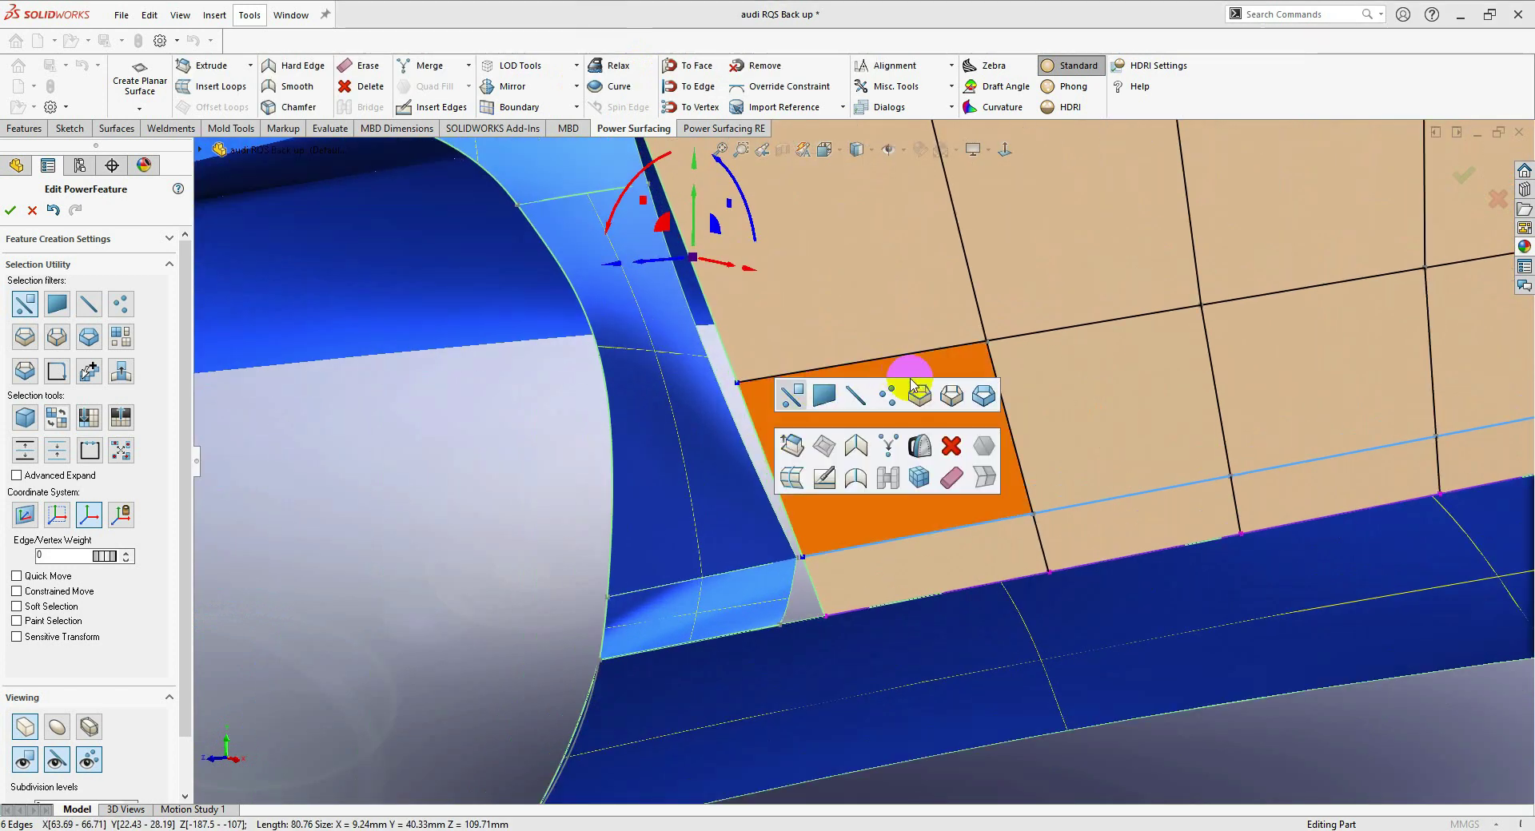
click(920, 390)
click(785, 484)
scroll(792, 480, up, 2)
scroll(787, 384, down, 1)
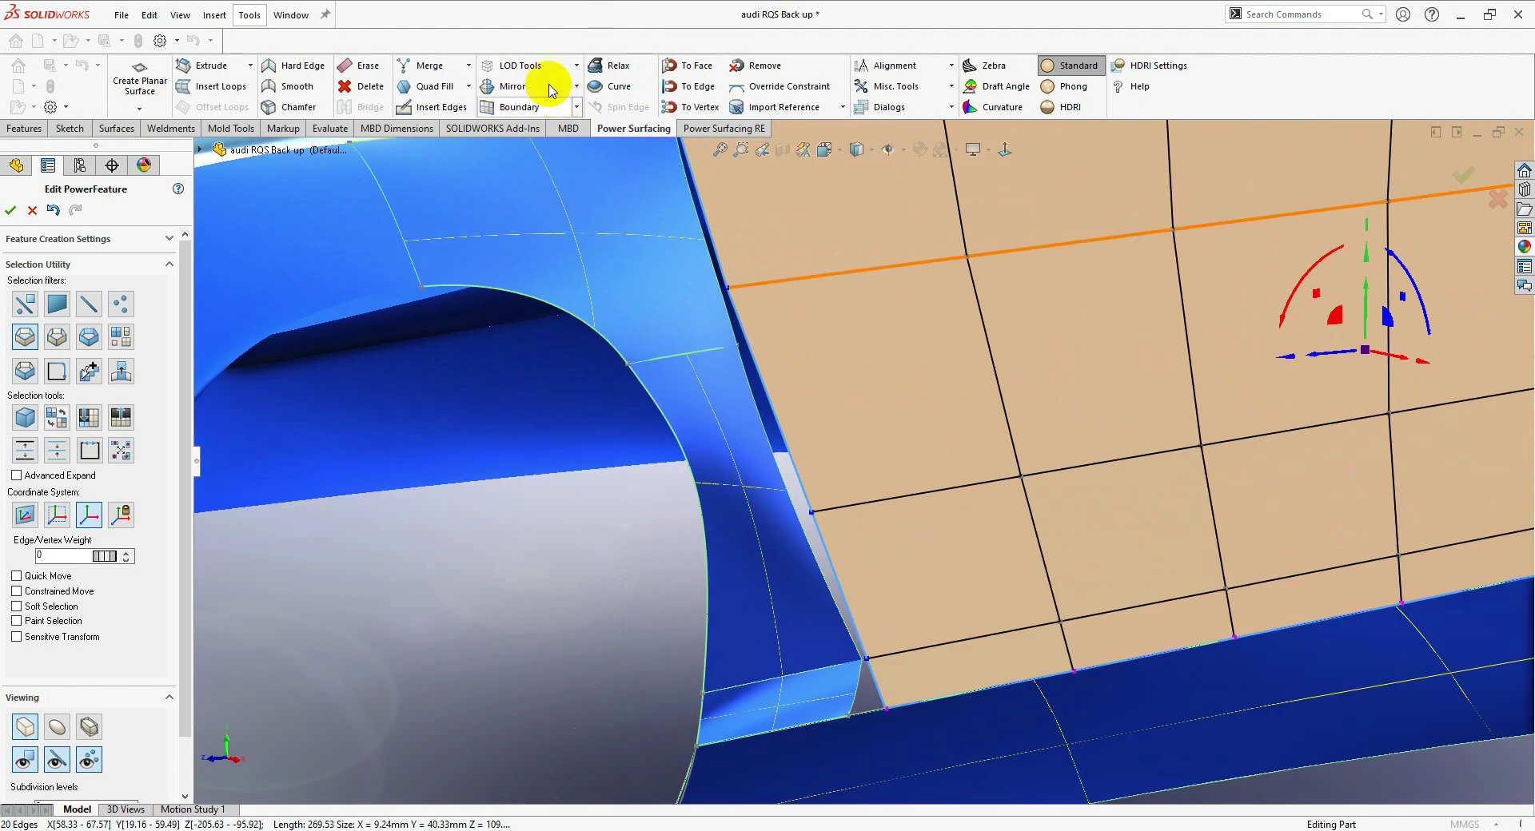
middle_drag(891, 438, 991, 379)
scroll(992, 380, up, 1)
middle_drag(994, 166, 1007, 181)
click(1007, 181)
scroll(1236, 430, down, 2)
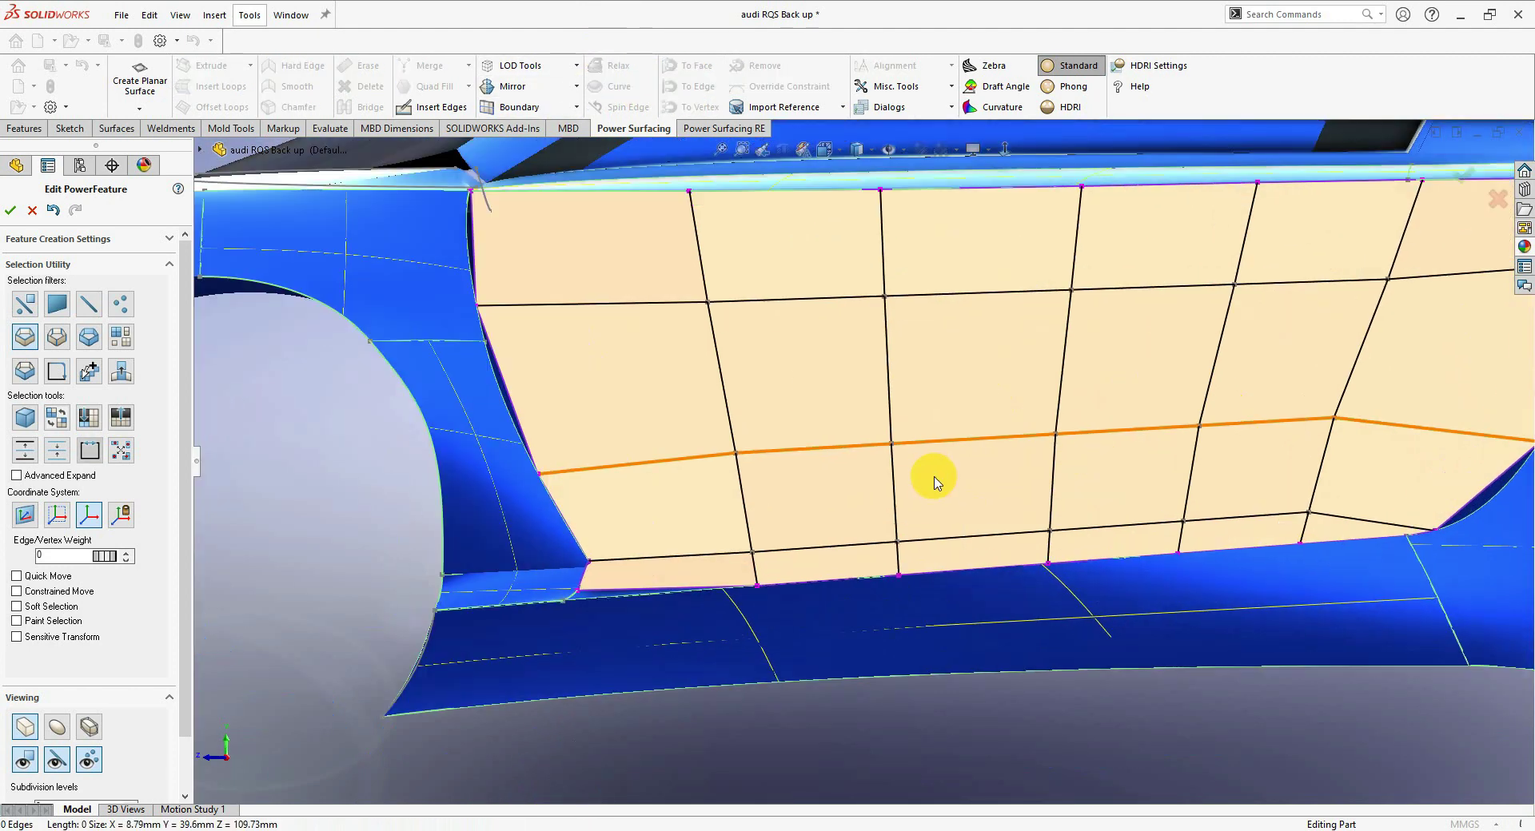
- Snap the door surface's lower front corner vertex to the reference vertex where the front body panel meets the sill
click(574, 590)
scroll(596, 595, down, 3)
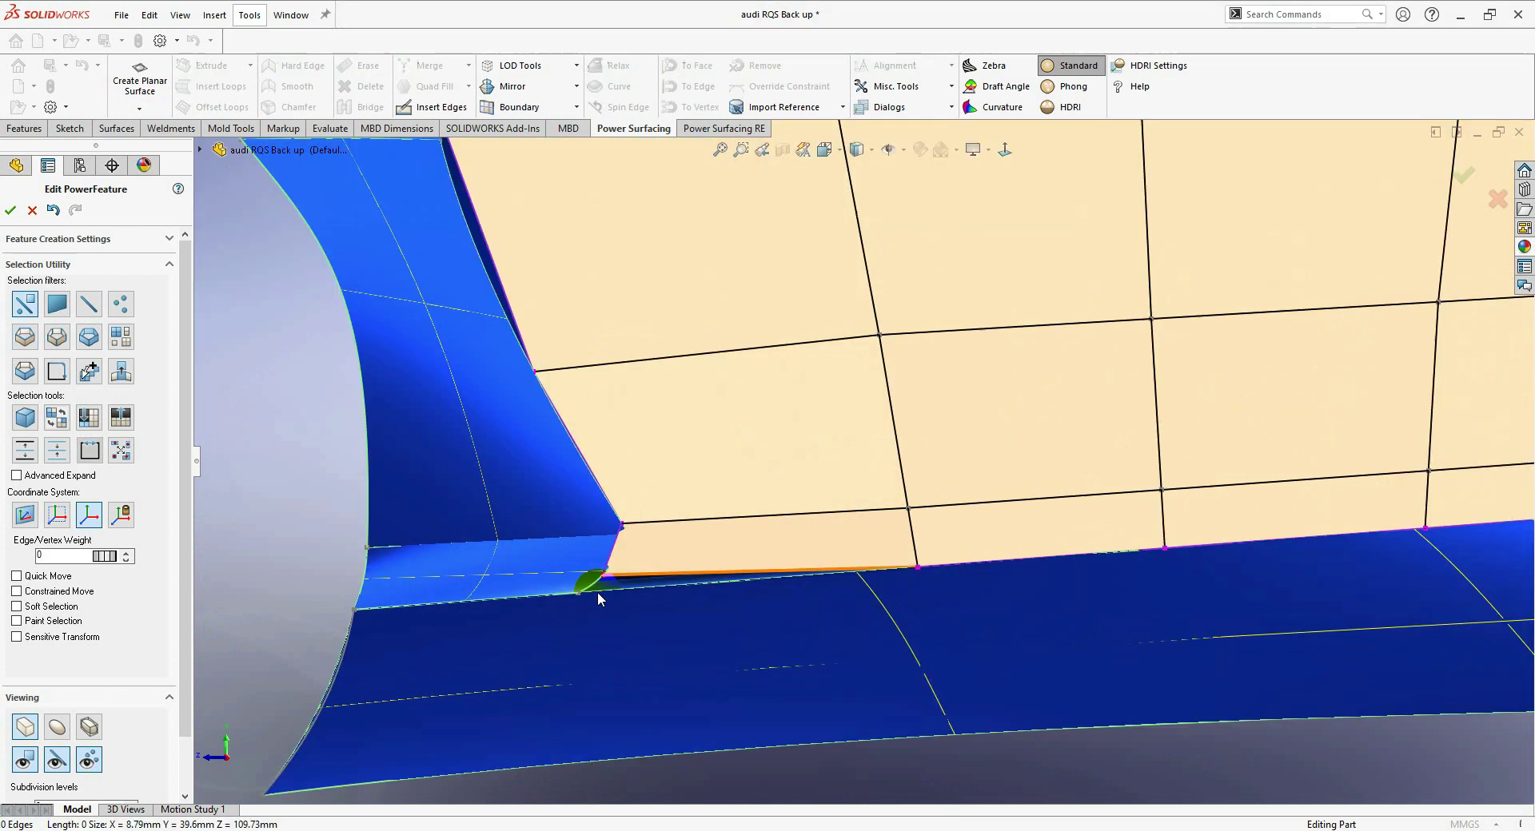
click(605, 574)
scroll(605, 574, down, 3)
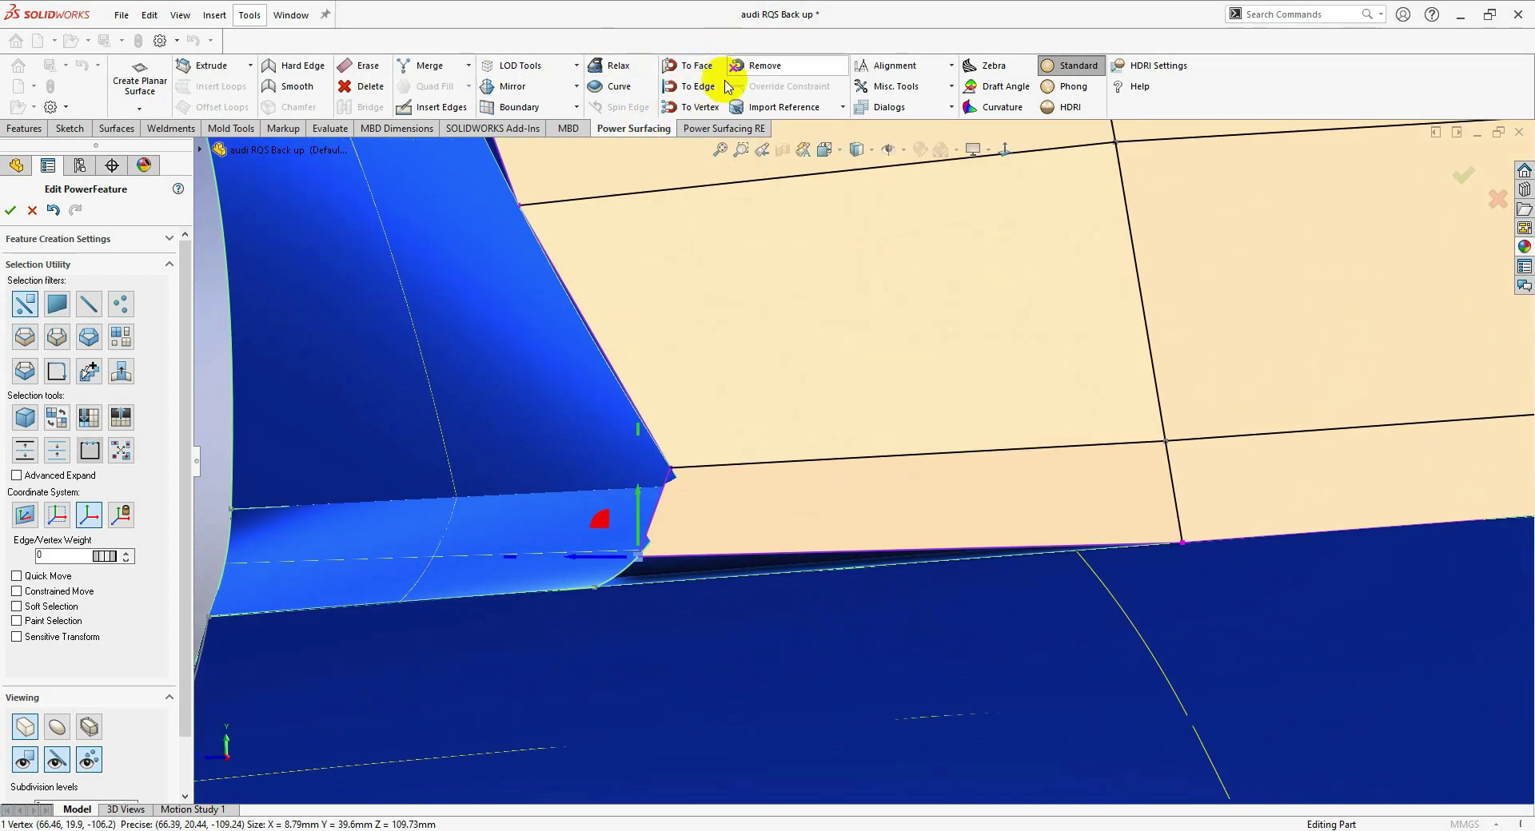
click(707, 107)
- Move the front boundary vertex just above the lower front corner slightly down onto the bend in the body edge
click(669, 467)
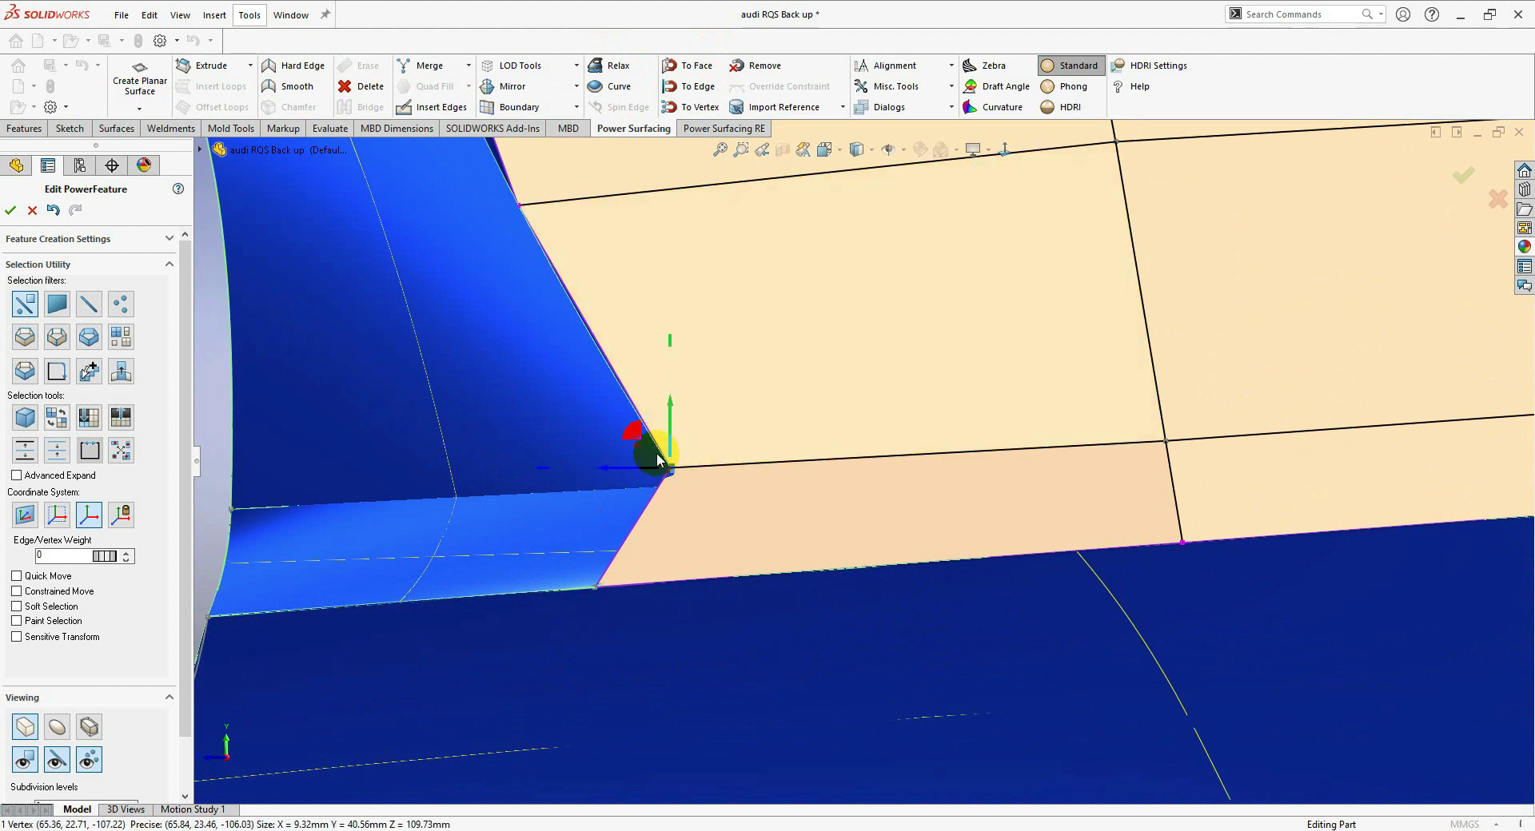
mouse_move(639, 434)
mouse_down()
mouse_move(647, 474)
mouse_move(636, 455)
mouse_up()
scroll(1257, 412, up, 7)
scroll(1343, 384, down, 3)
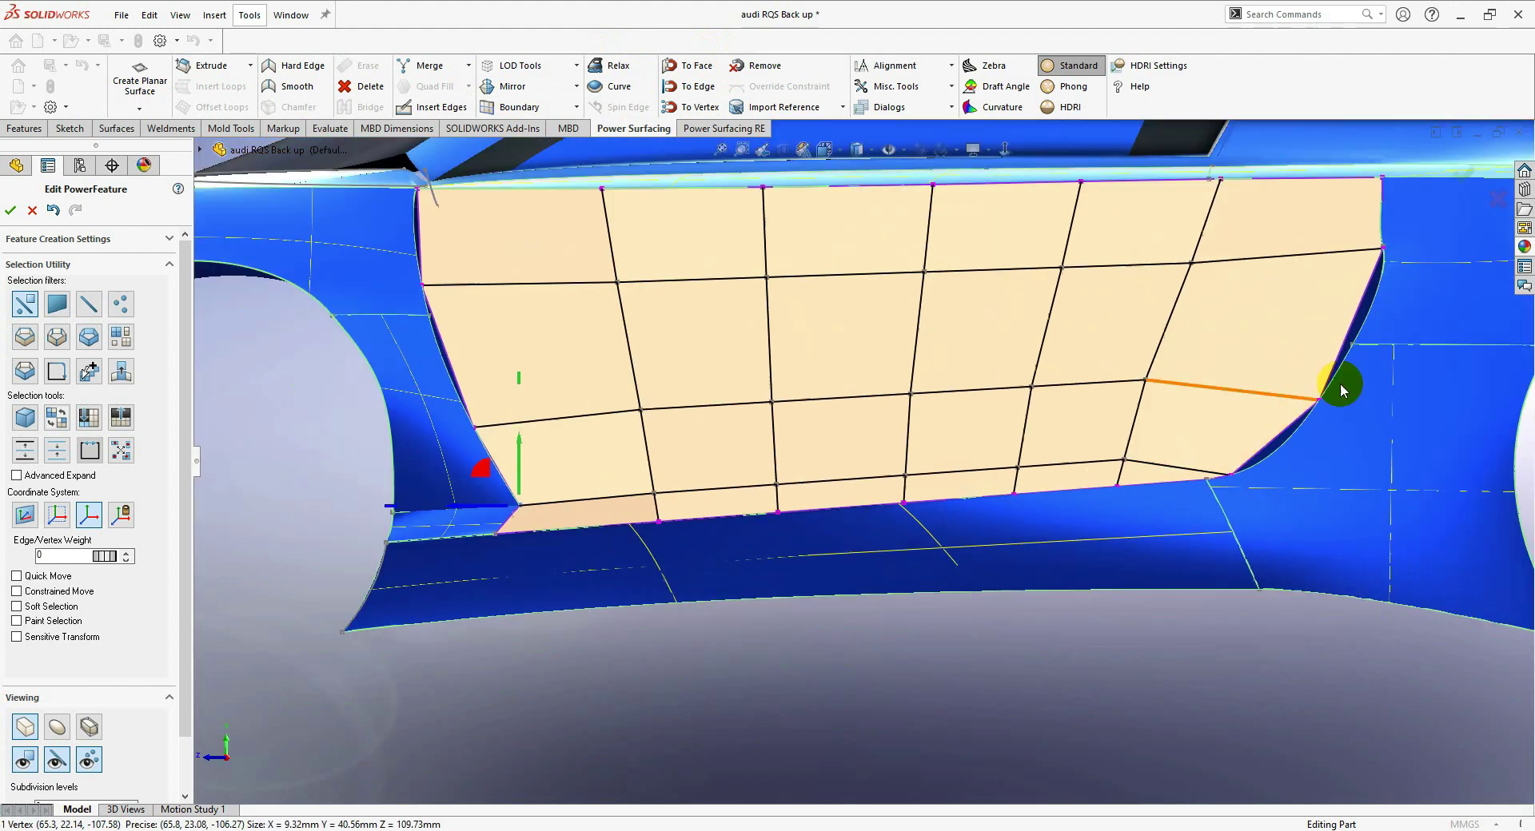
- Display the smooth subdivision shape and make the vertex at the door's upper rear corner hard
scroll(1017, 302, down, 4)
click(1050, 310)
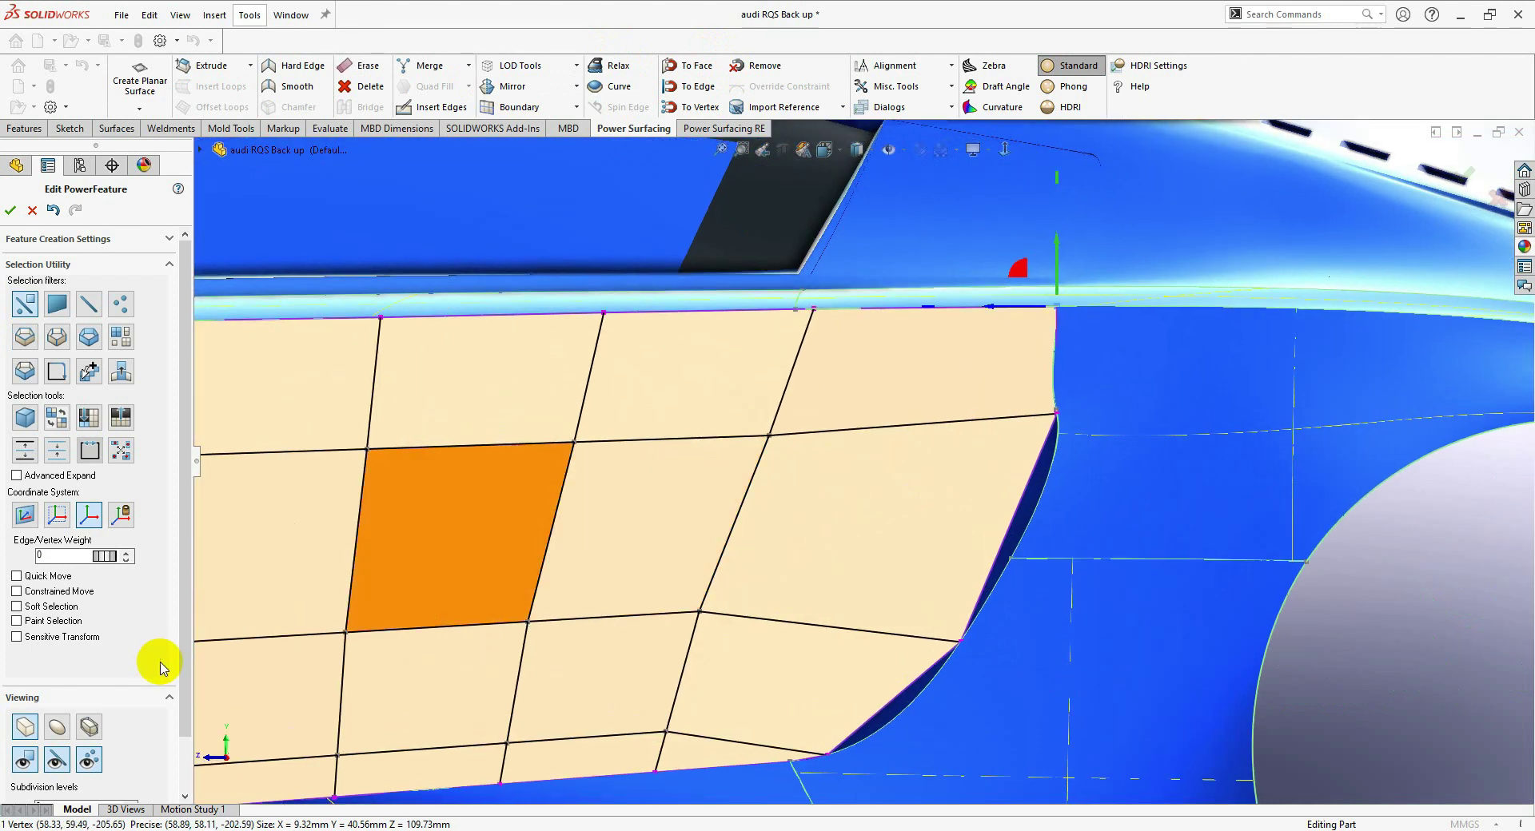
scroll(1083, 325, down, 3)
middle_drag(1083, 327, 1155, 456)
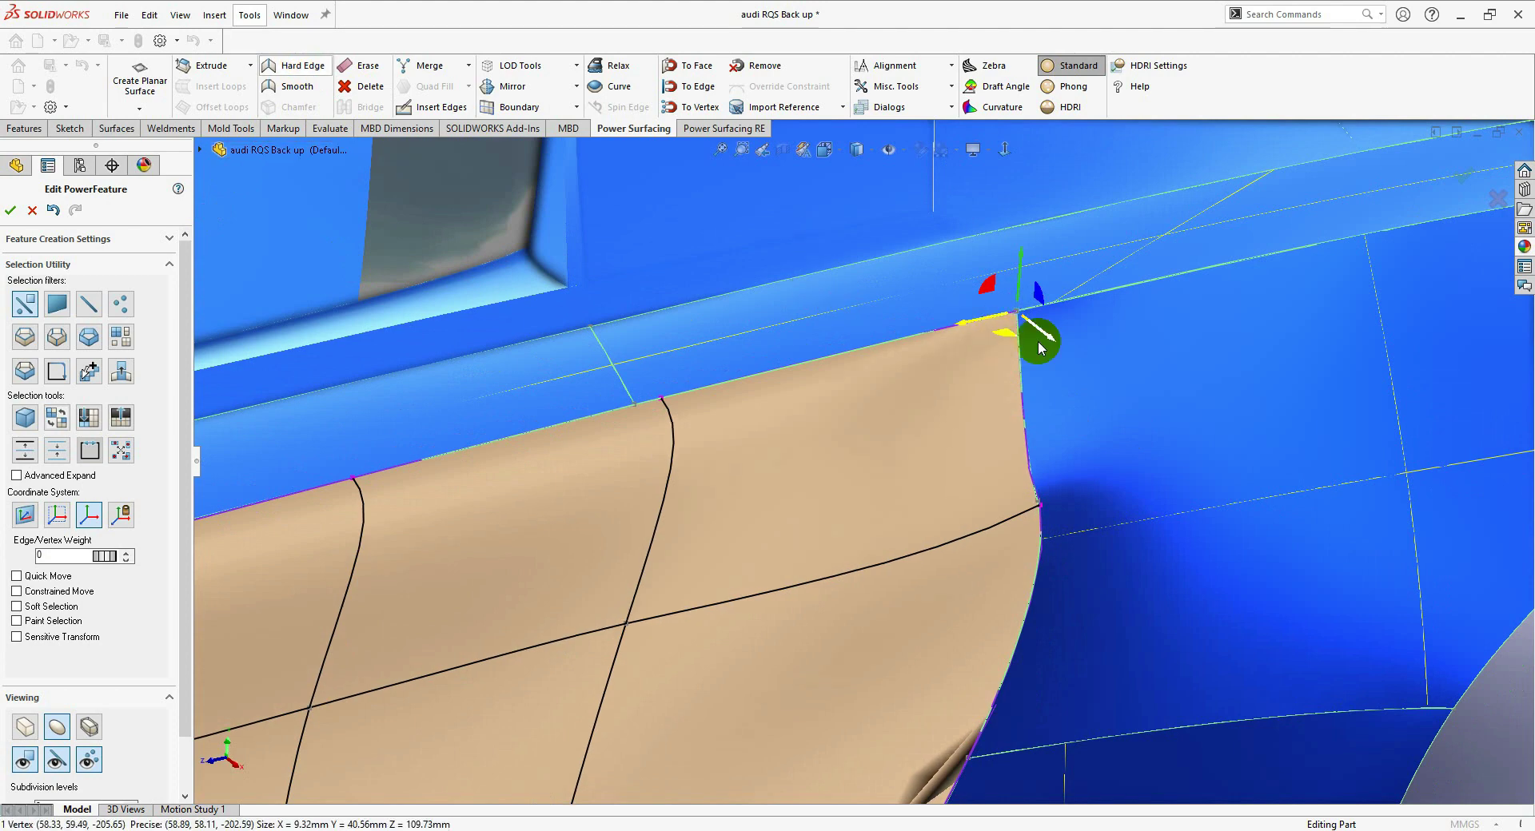
- Start overriding the constraint on the door surface's entire boundary loop and open its tangency type options
scroll(1007, 583, up, 5)
middle_drag(686, 681, 639, 565)
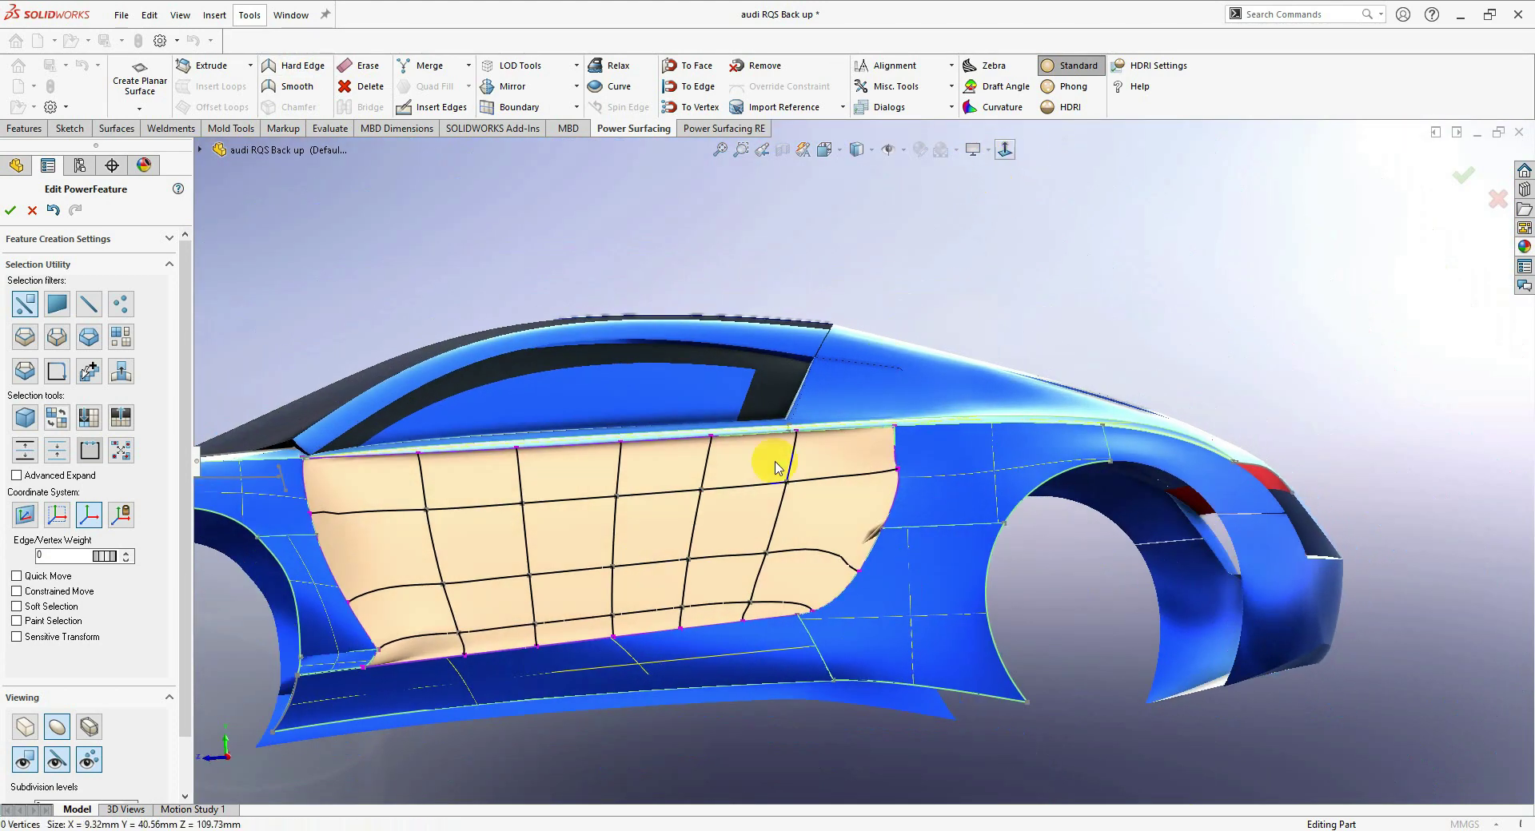
scroll(774, 467, down, 5)
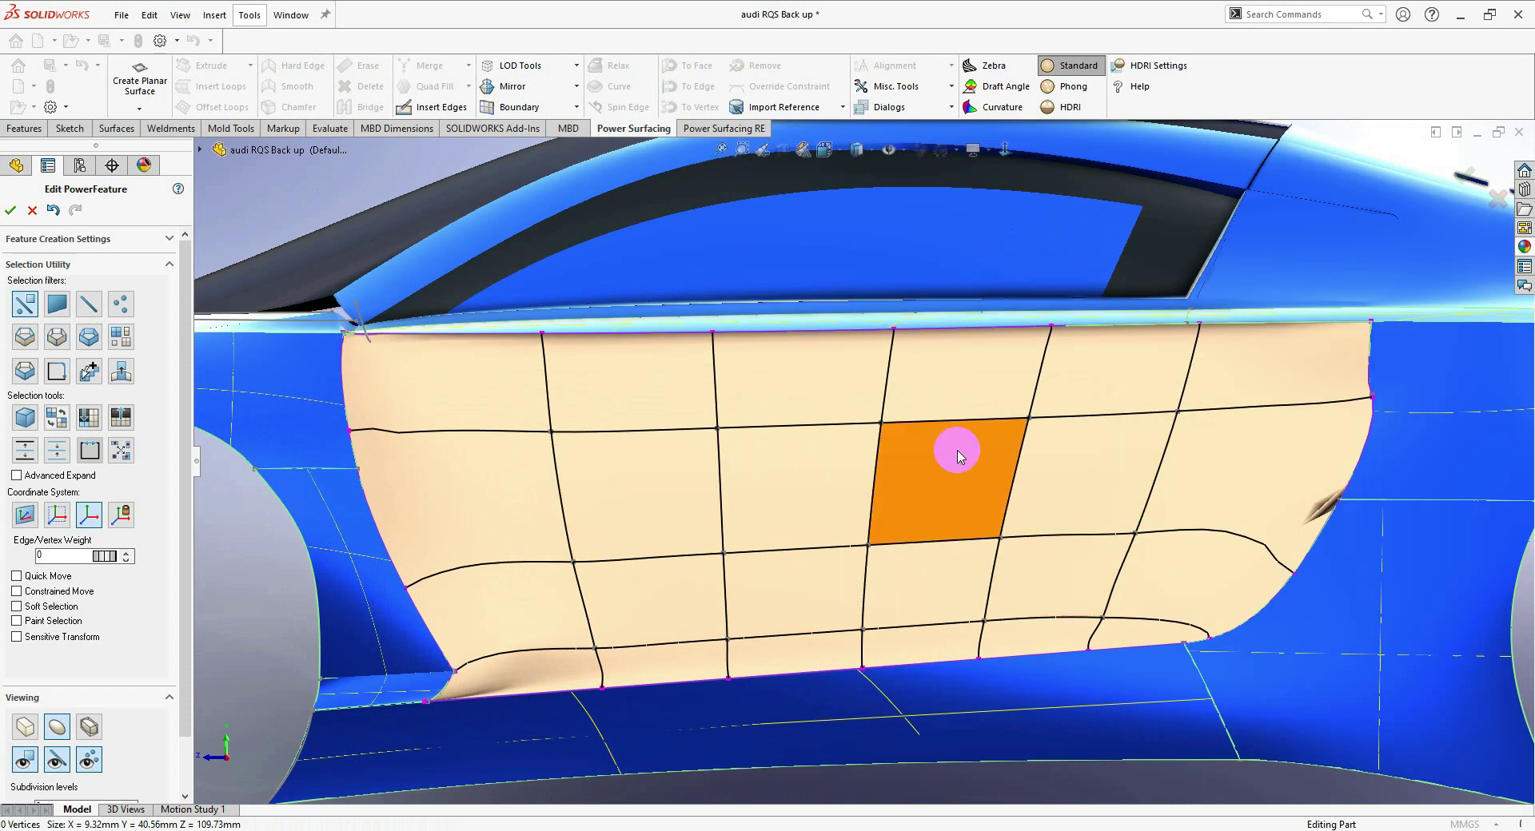
right_click(784, 440)
click(929, 406)
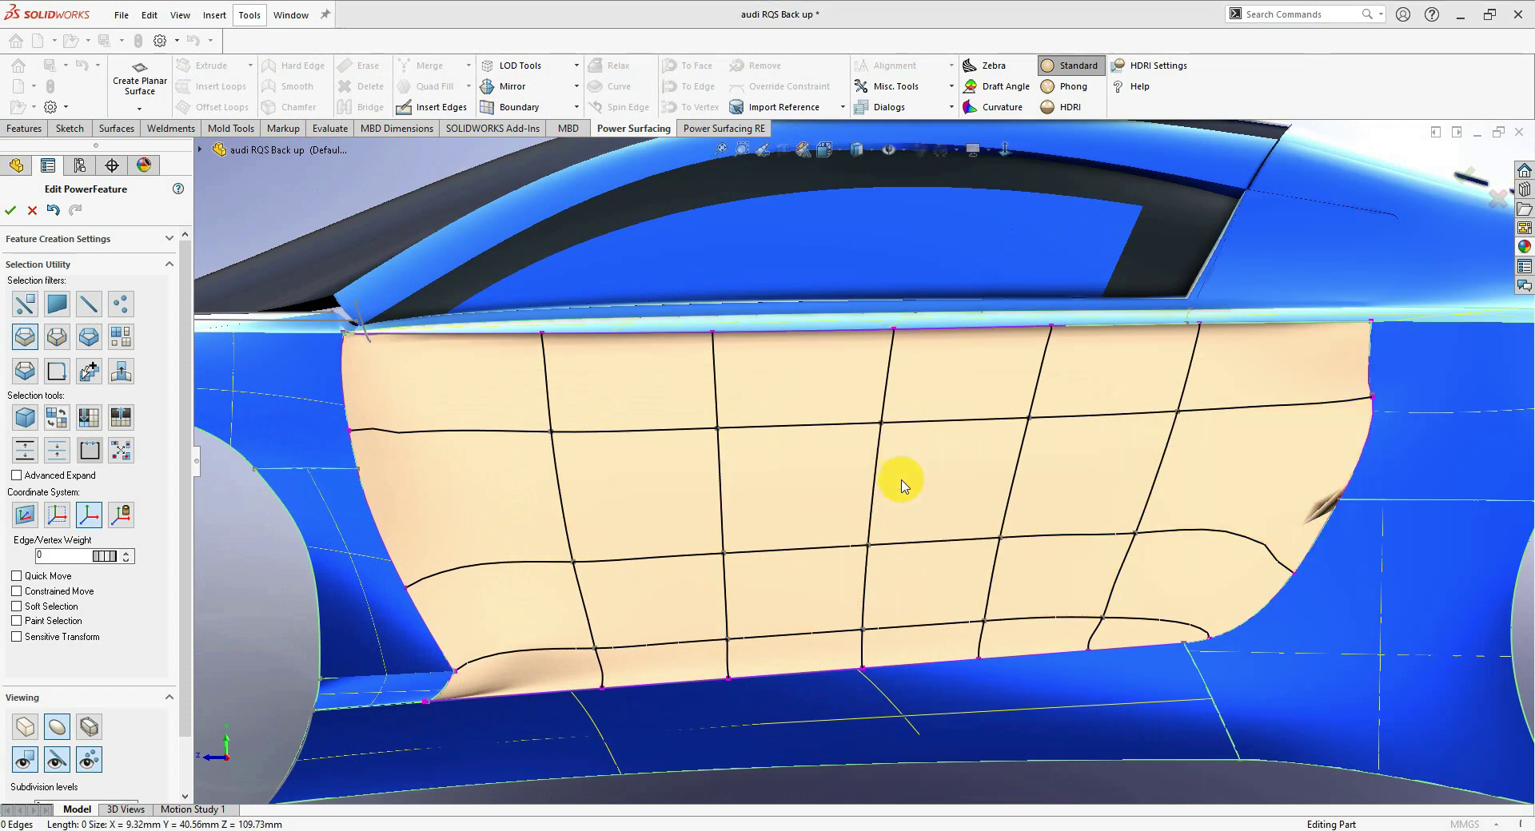
click(816, 330)
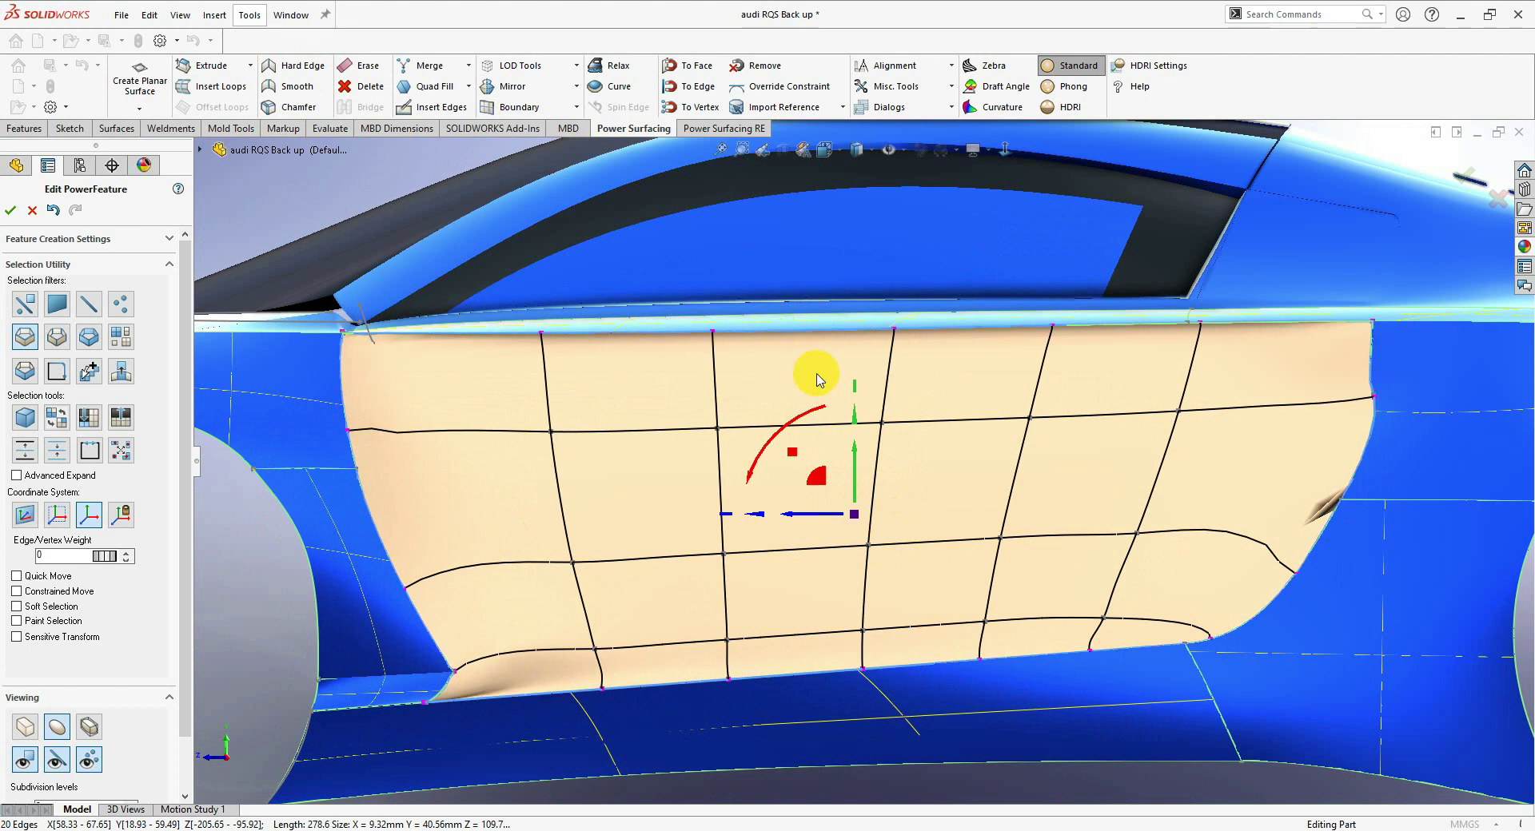
click(1407, 508)
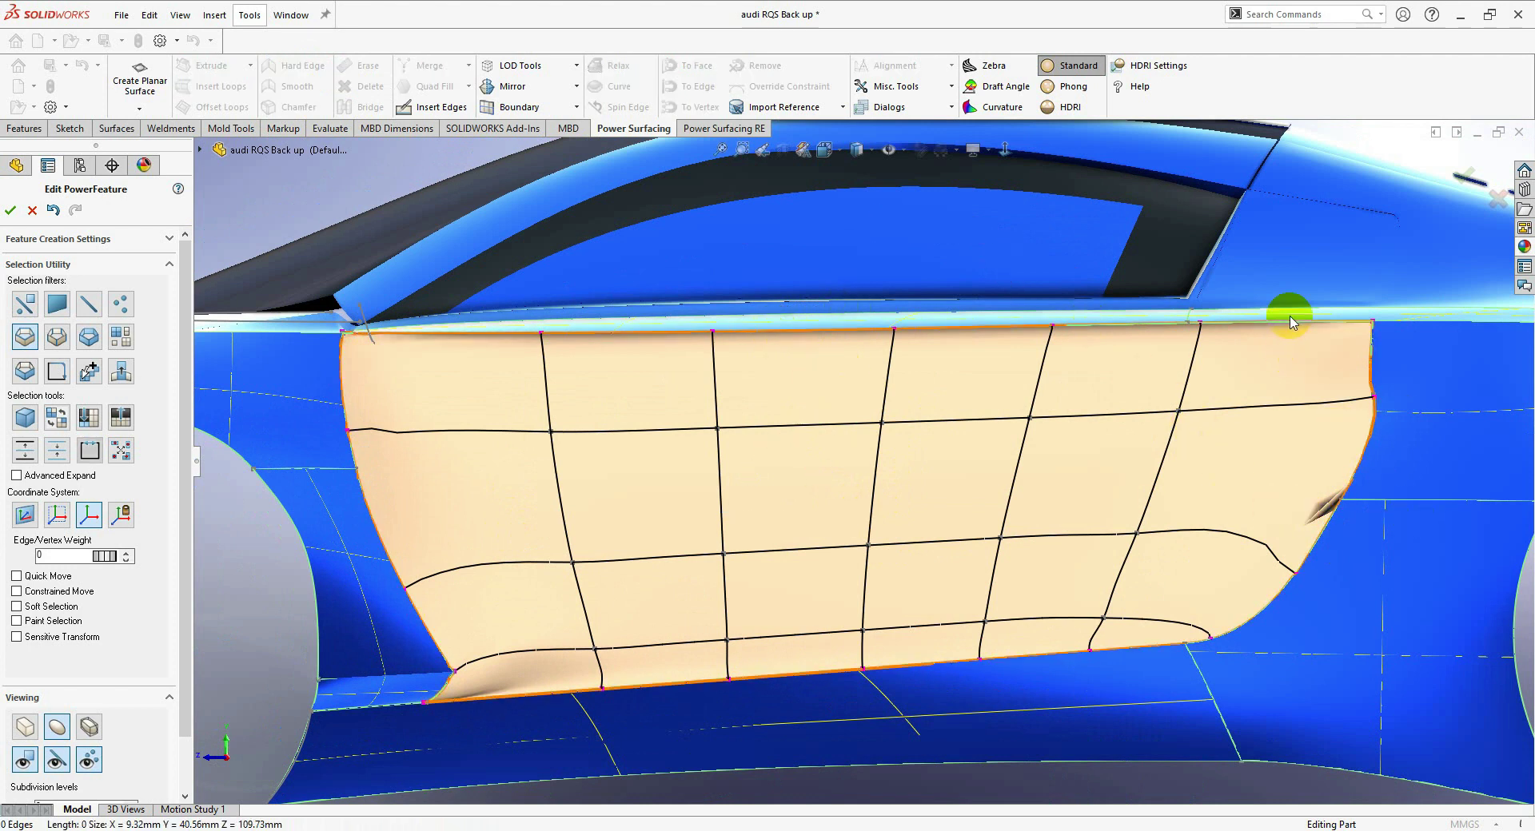
click(621, 344)
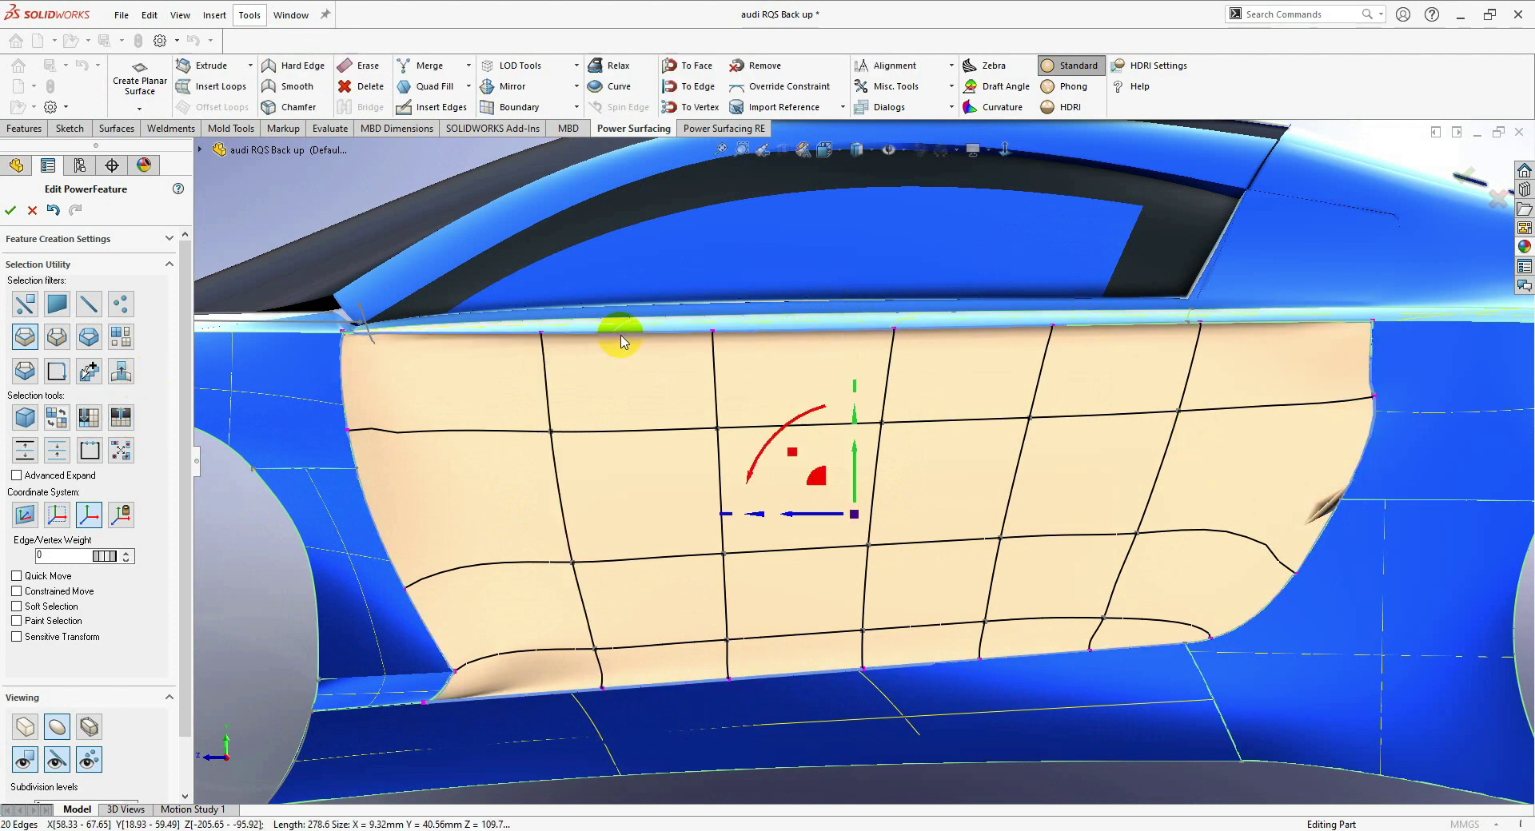
click(794, 90)
click(96, 324)
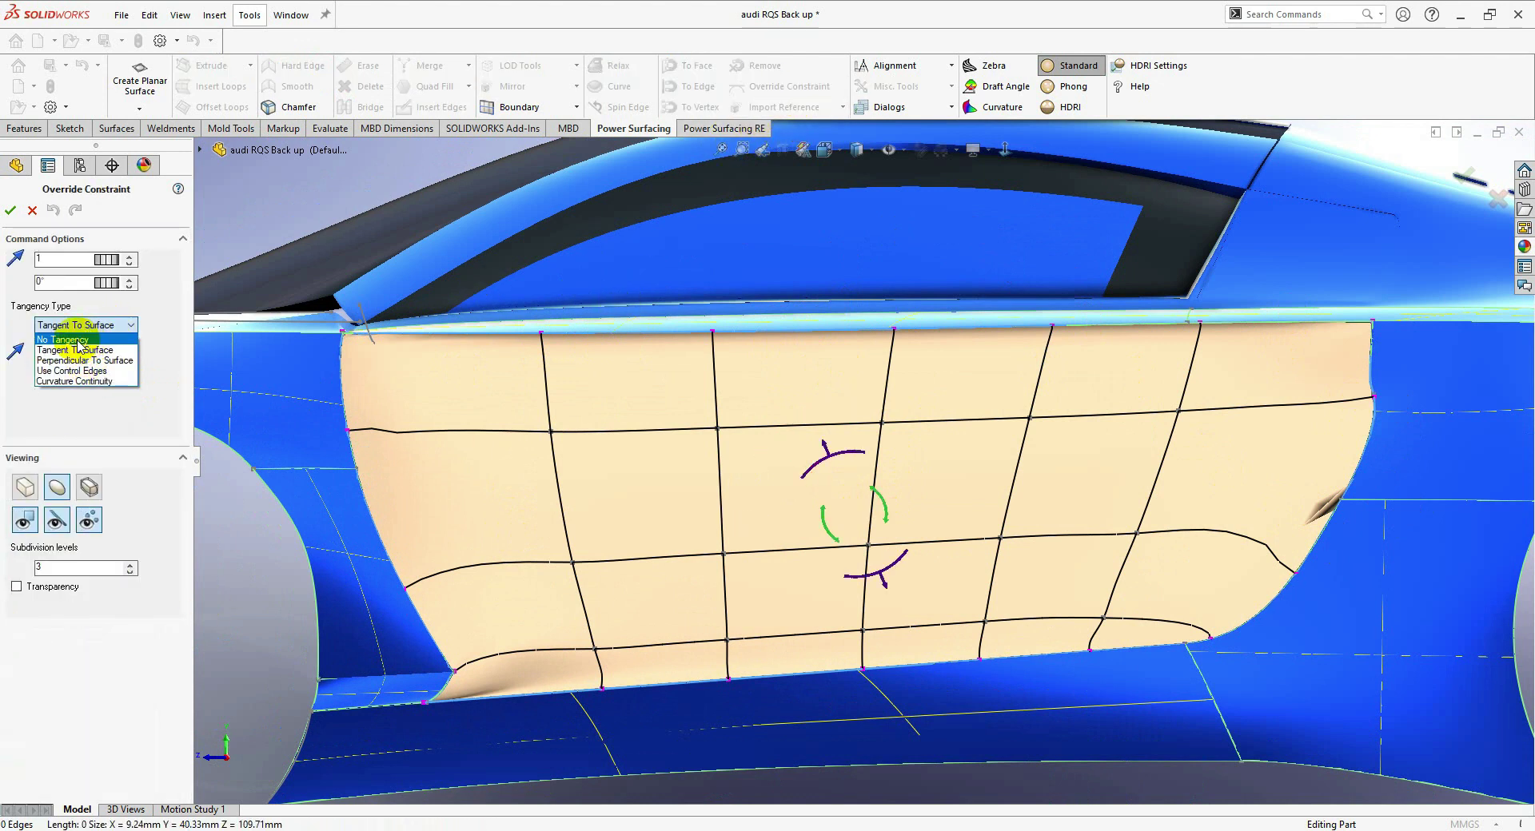
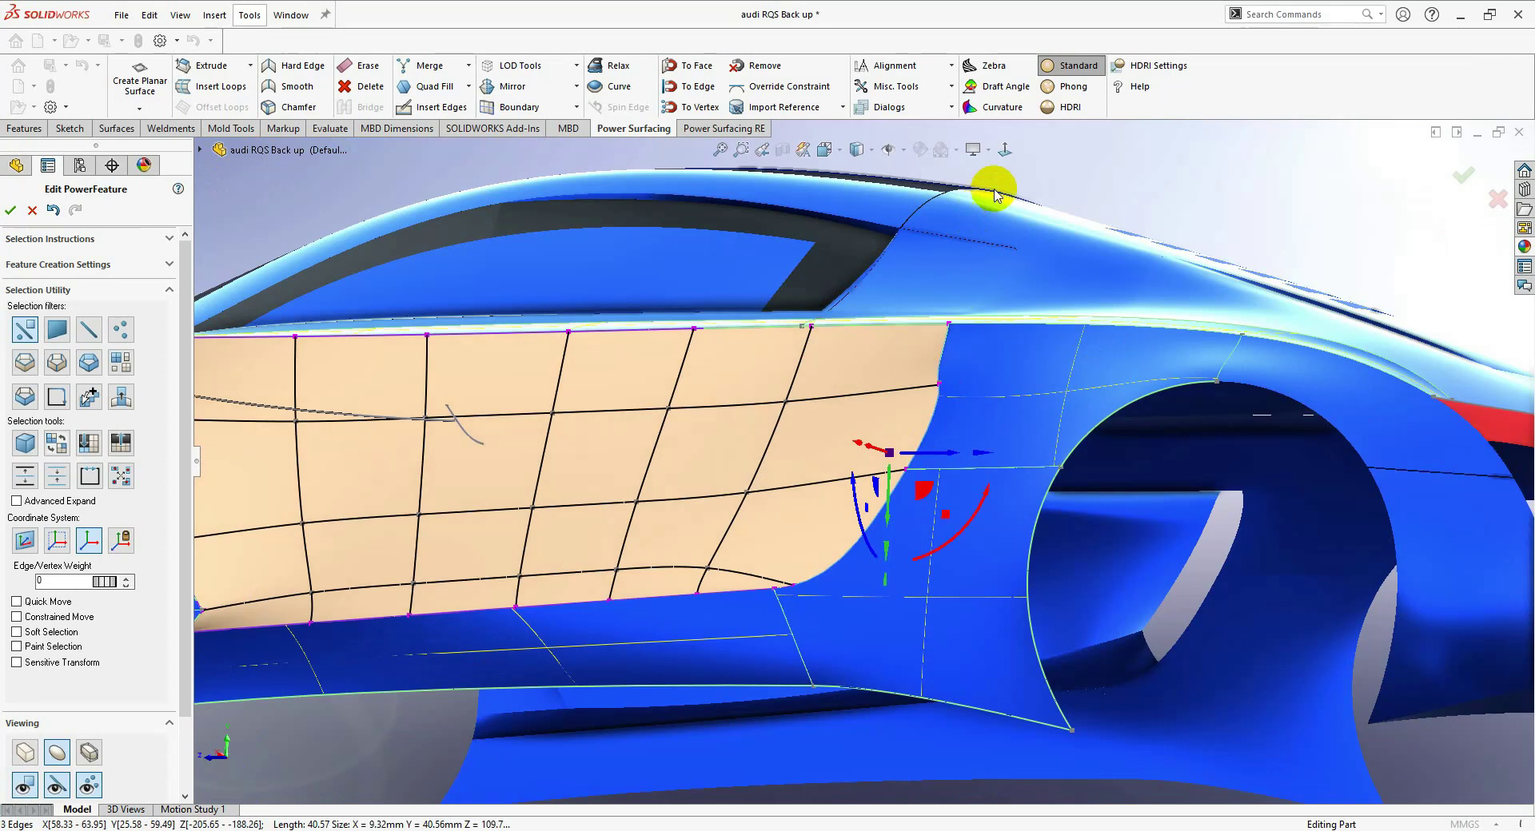
- Make the vertices at the door's lower front corner hard where the surface meets the front panel and sill
scroll(672, 600, up, 10)
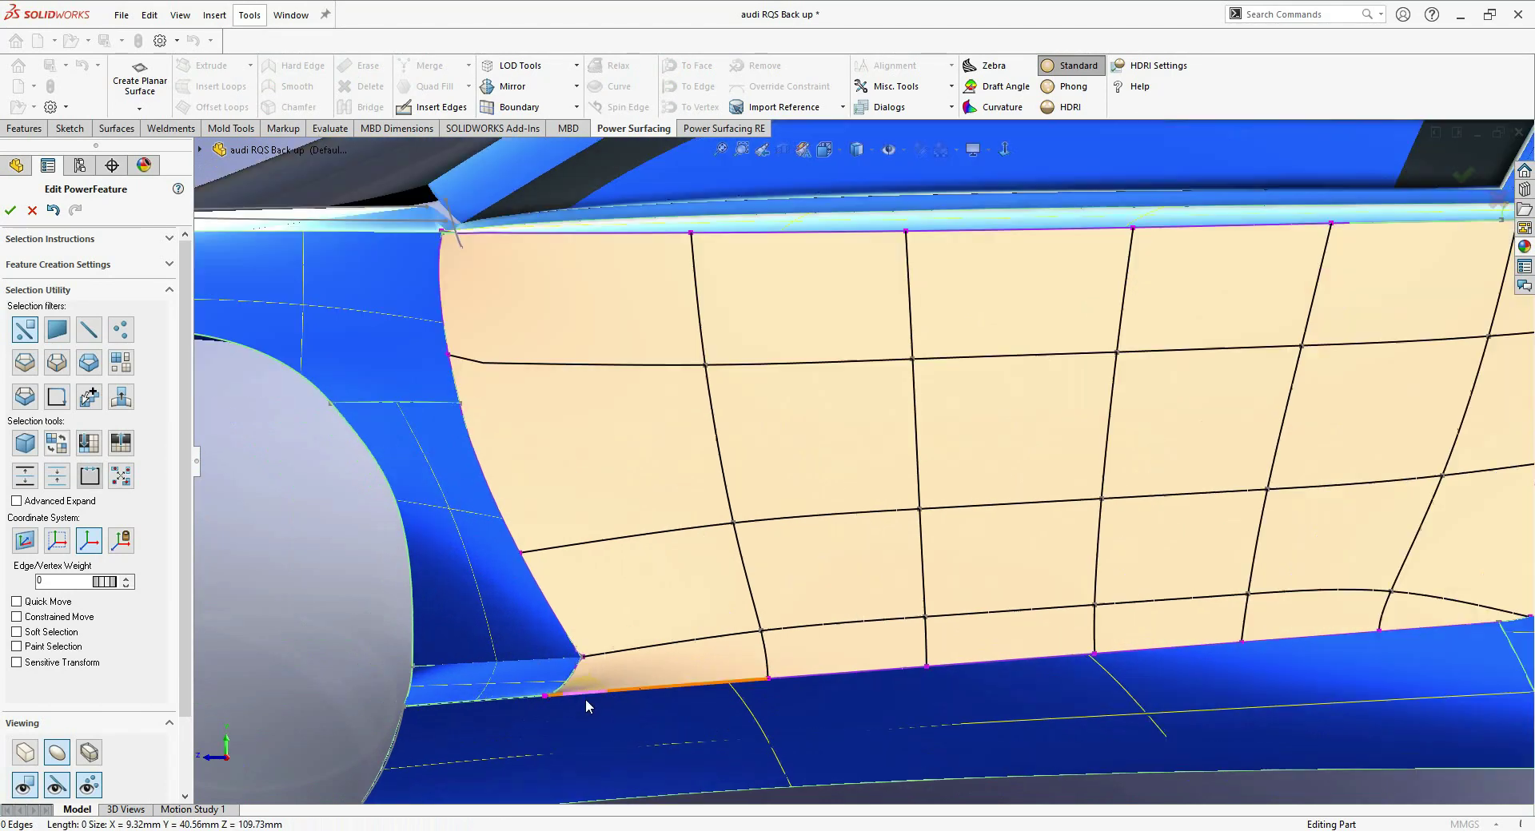
click(651, 588)
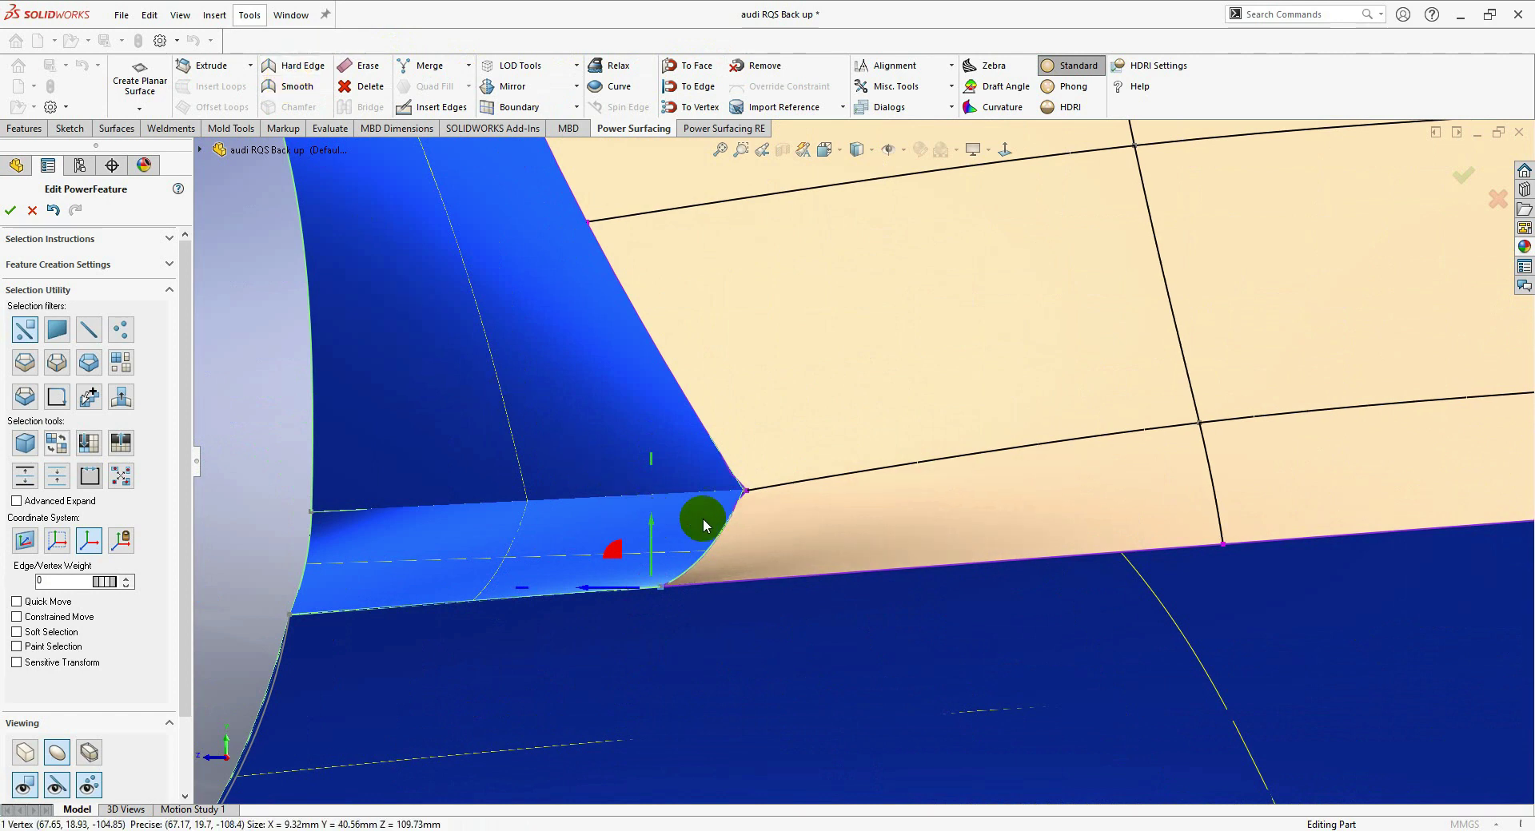
click(745, 491)
click(308, 69)
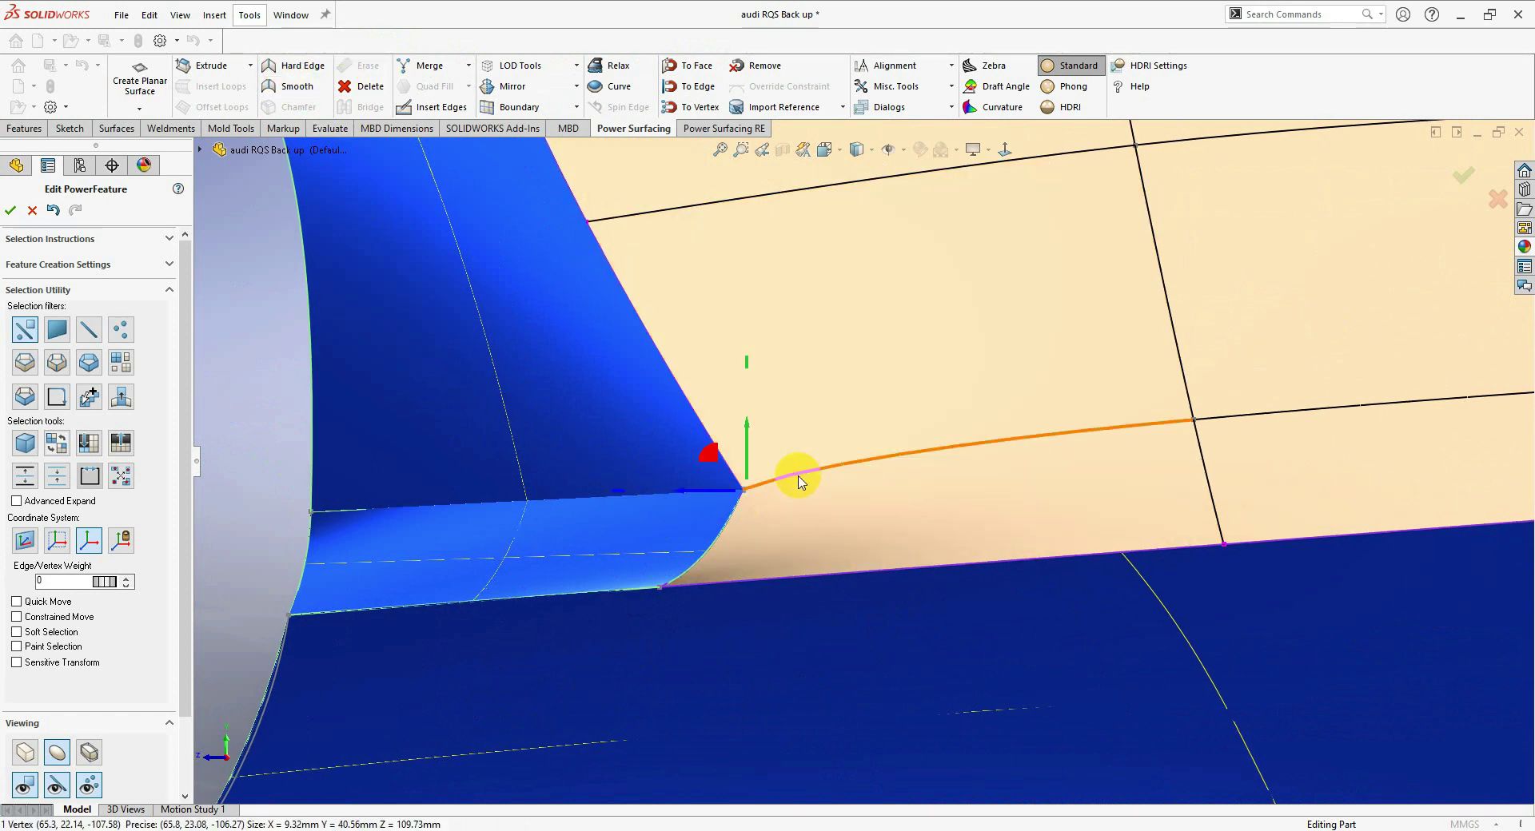
- Constrain the vertex at the door's upper front corner to the adjoining body vertex
scroll(758, 500, down, 4)
scroll(815, 298, up, 7)
scroll(818, 282, down, 3)
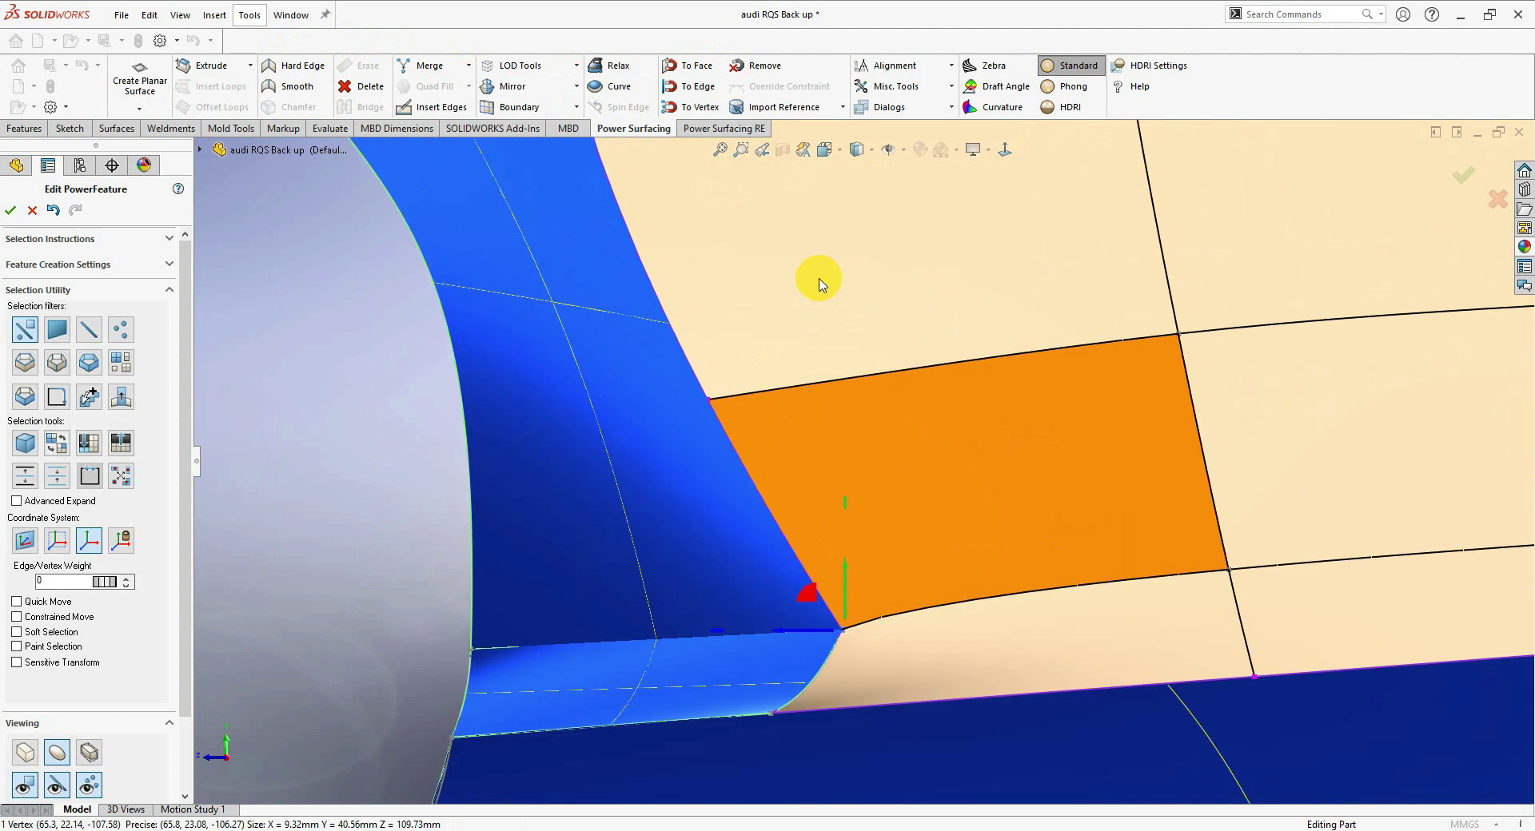
scroll(822, 287, up, 6)
scroll(807, 295, down, 3)
scroll(744, 260, up, 5)
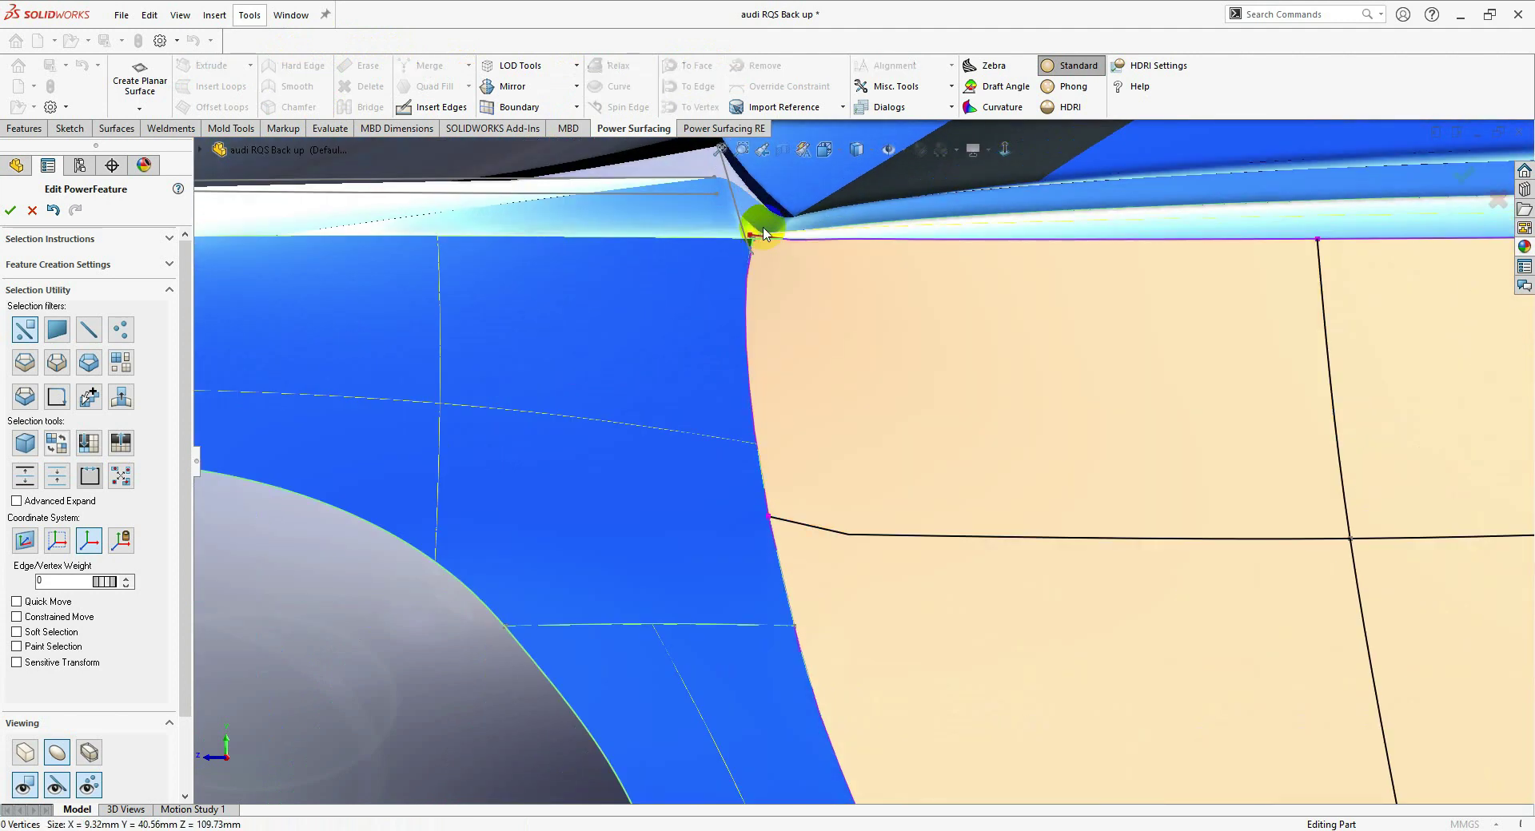
click(748, 231)
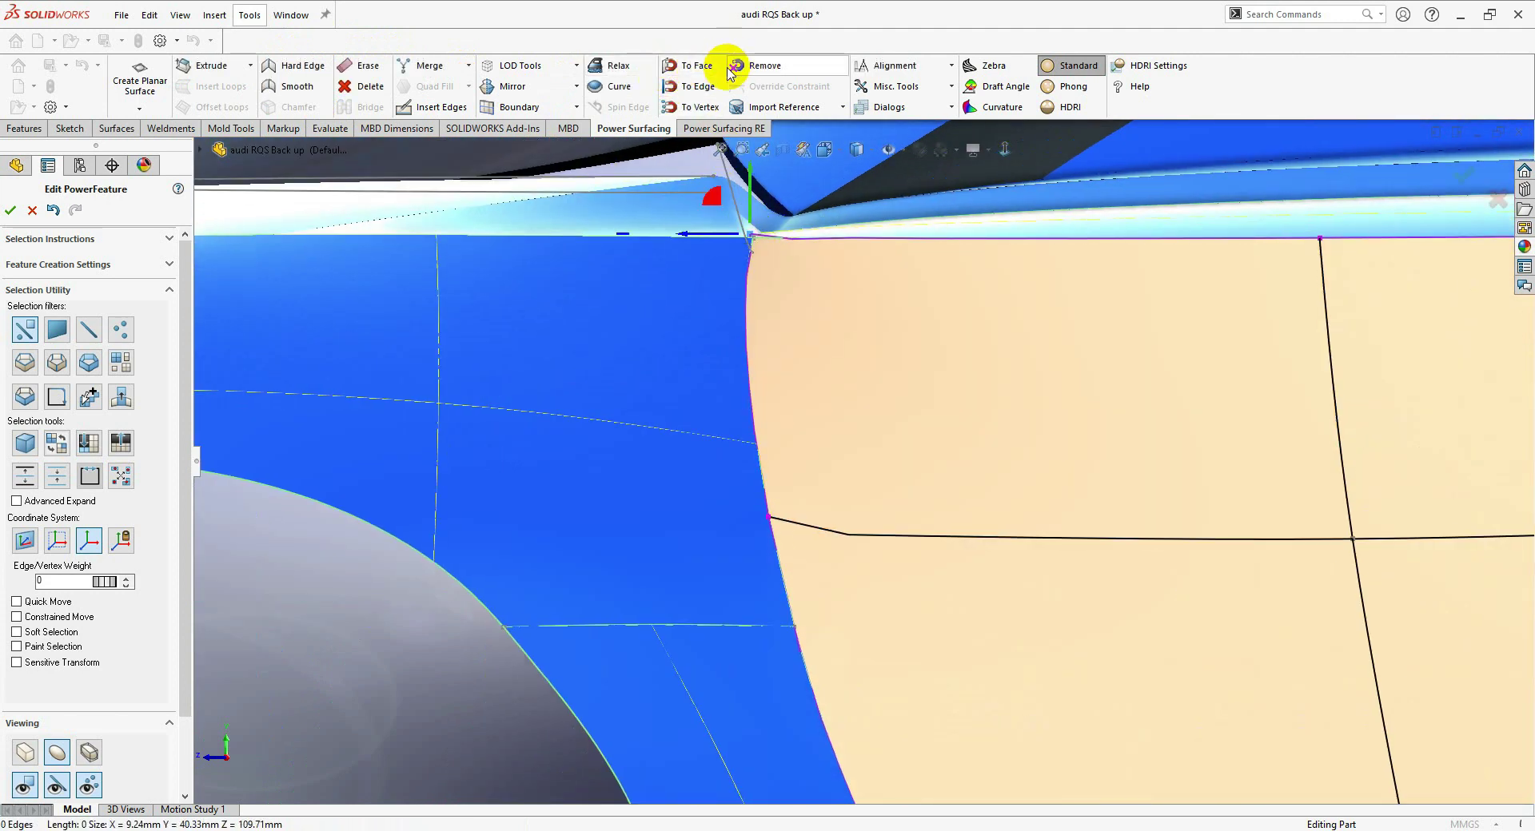
click(689, 110)
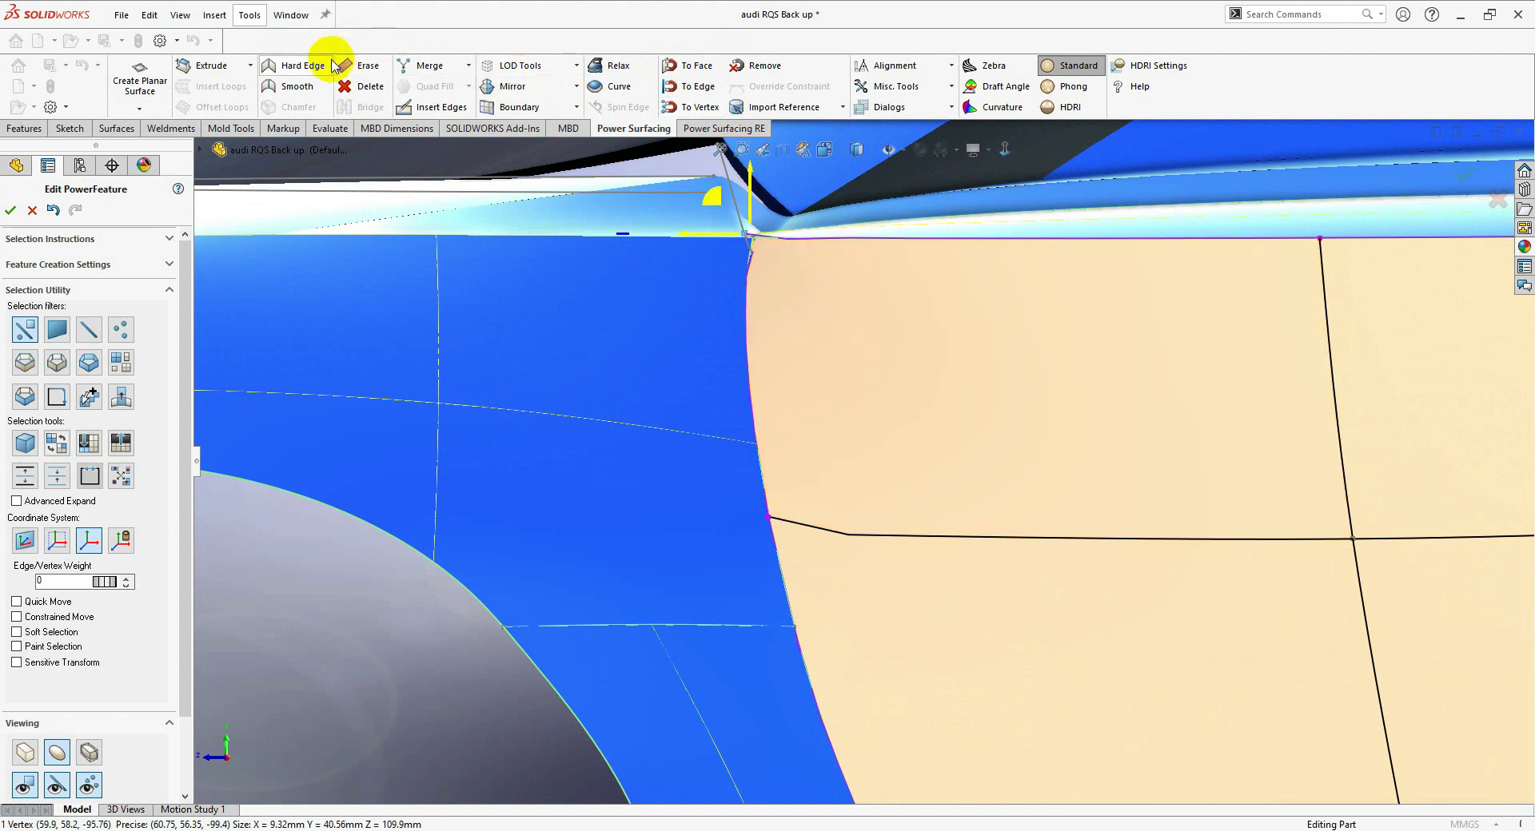
- Inspect the smooth door surface from the side and rear, and display its control mesh
scroll(736, 339, down, 10)
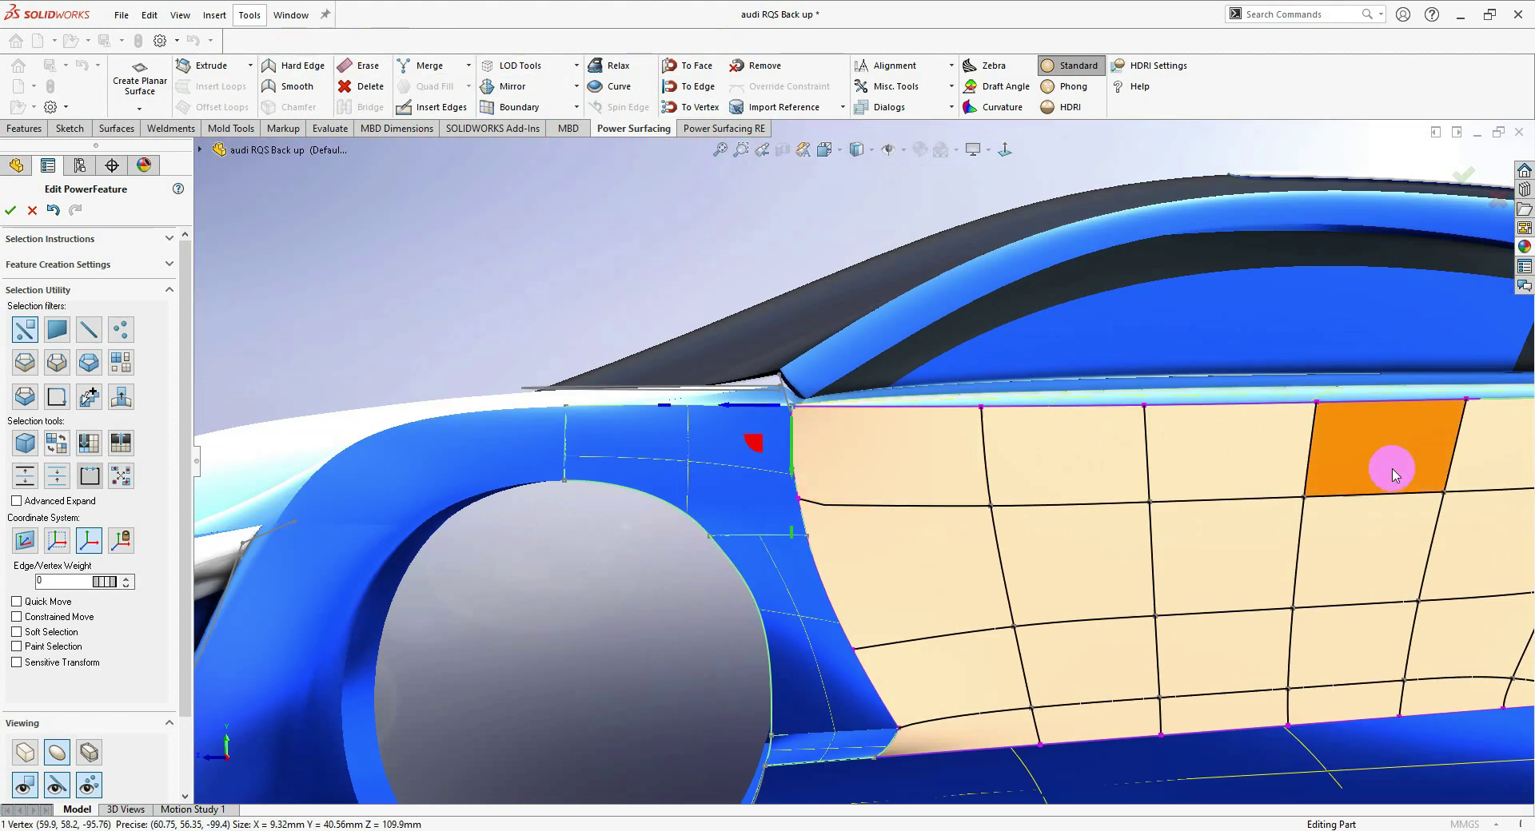
scroll(1335, 489, up, 2)
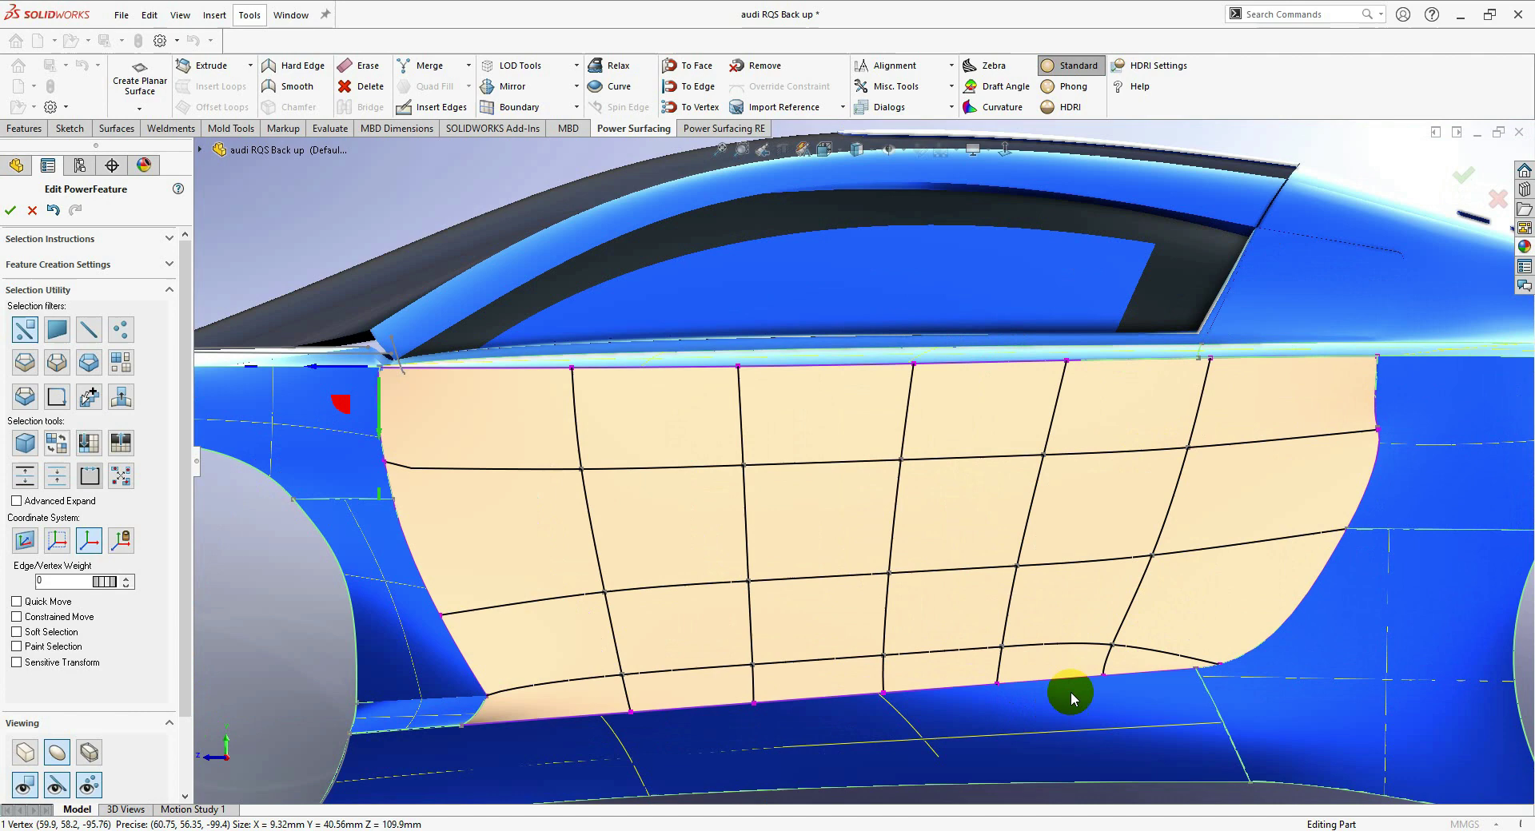
middle_drag(818, 603, 640, 695)
scroll(640, 695, down, 2)
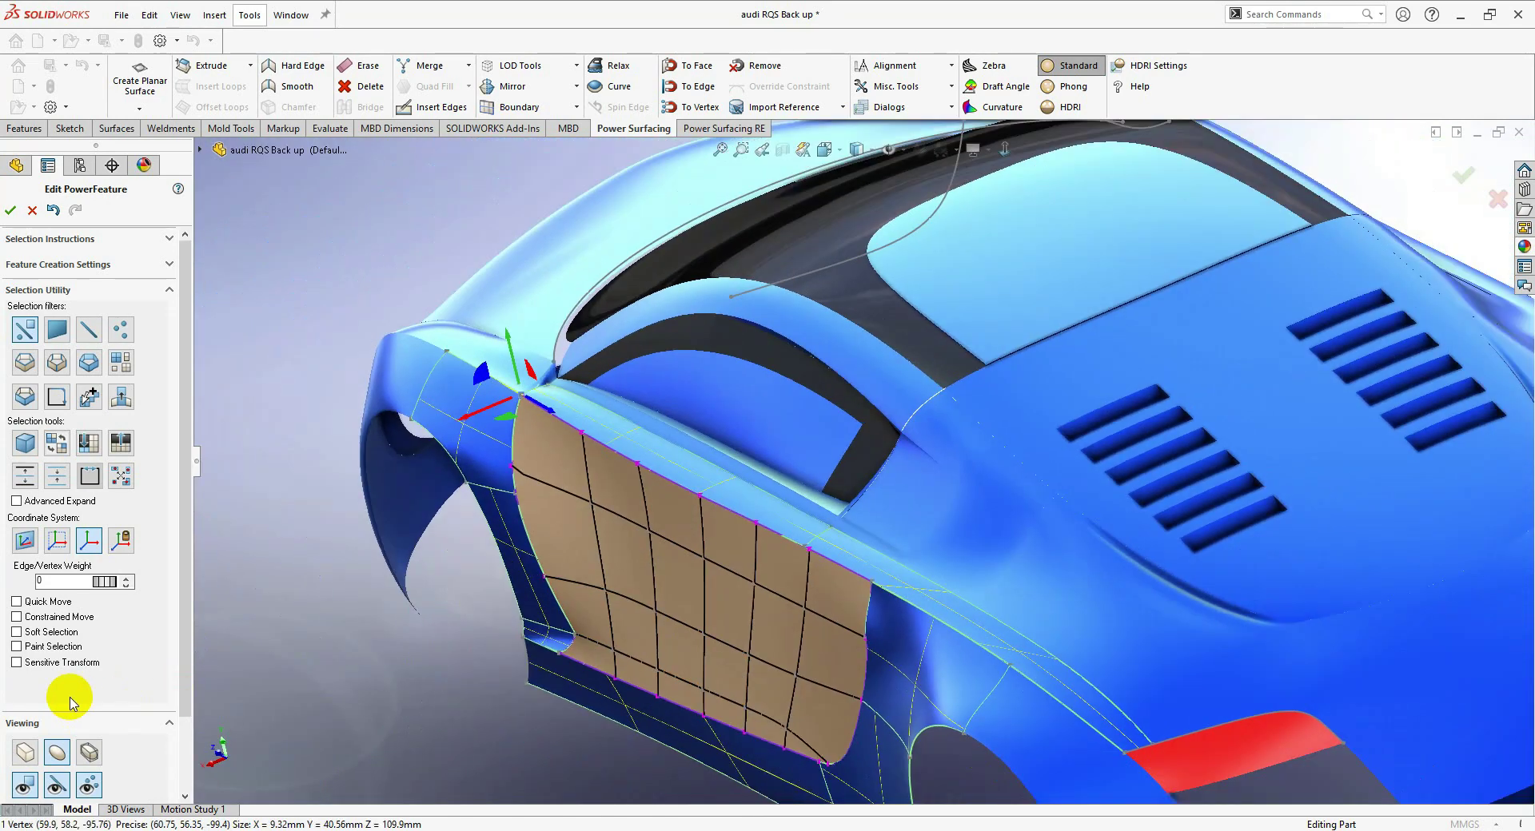
scroll(605, 703, up, 2)
click(24, 755)
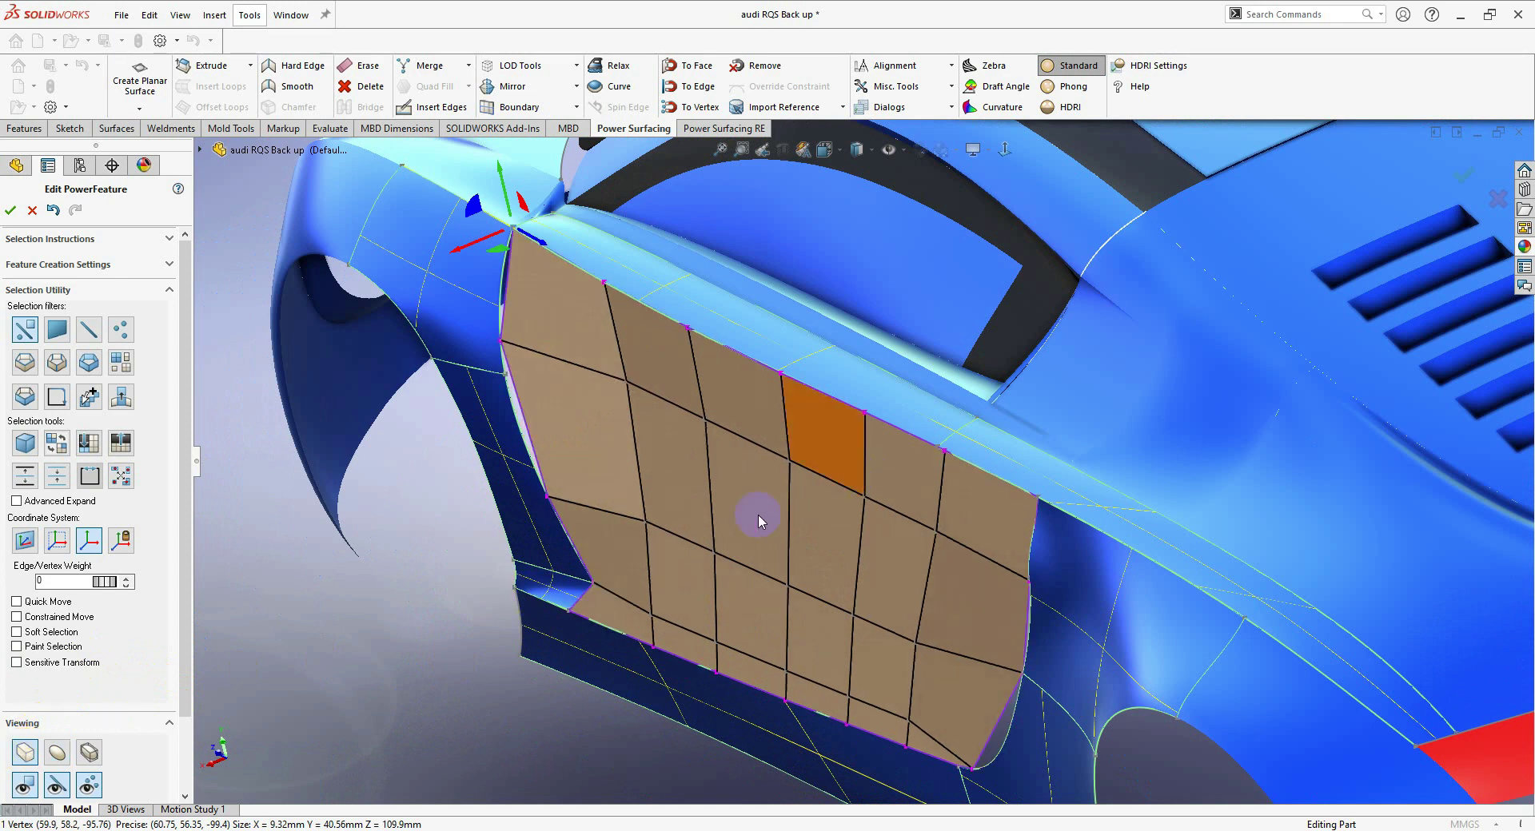
- Select the four faces across the middle of the door and pull them about 2 mm outward
click(760, 521)
click(827, 550)
ctrl+click(886, 558)
ctrl+click(761, 521)
ctrl+click(686, 497)
middle_drag(690, 497, 938, 497)
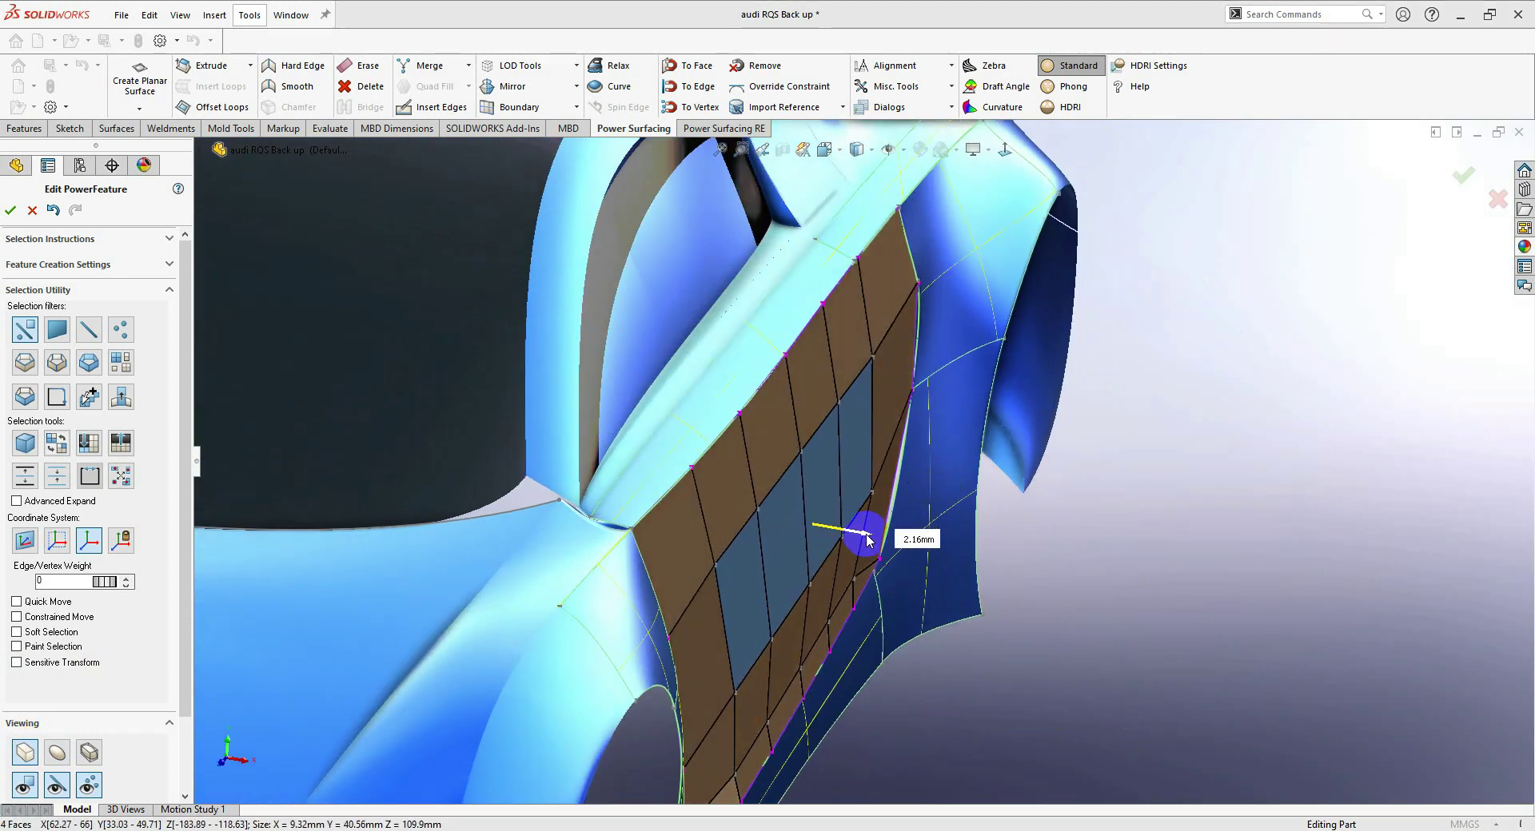
middle_drag(949, 565, 973, 676)
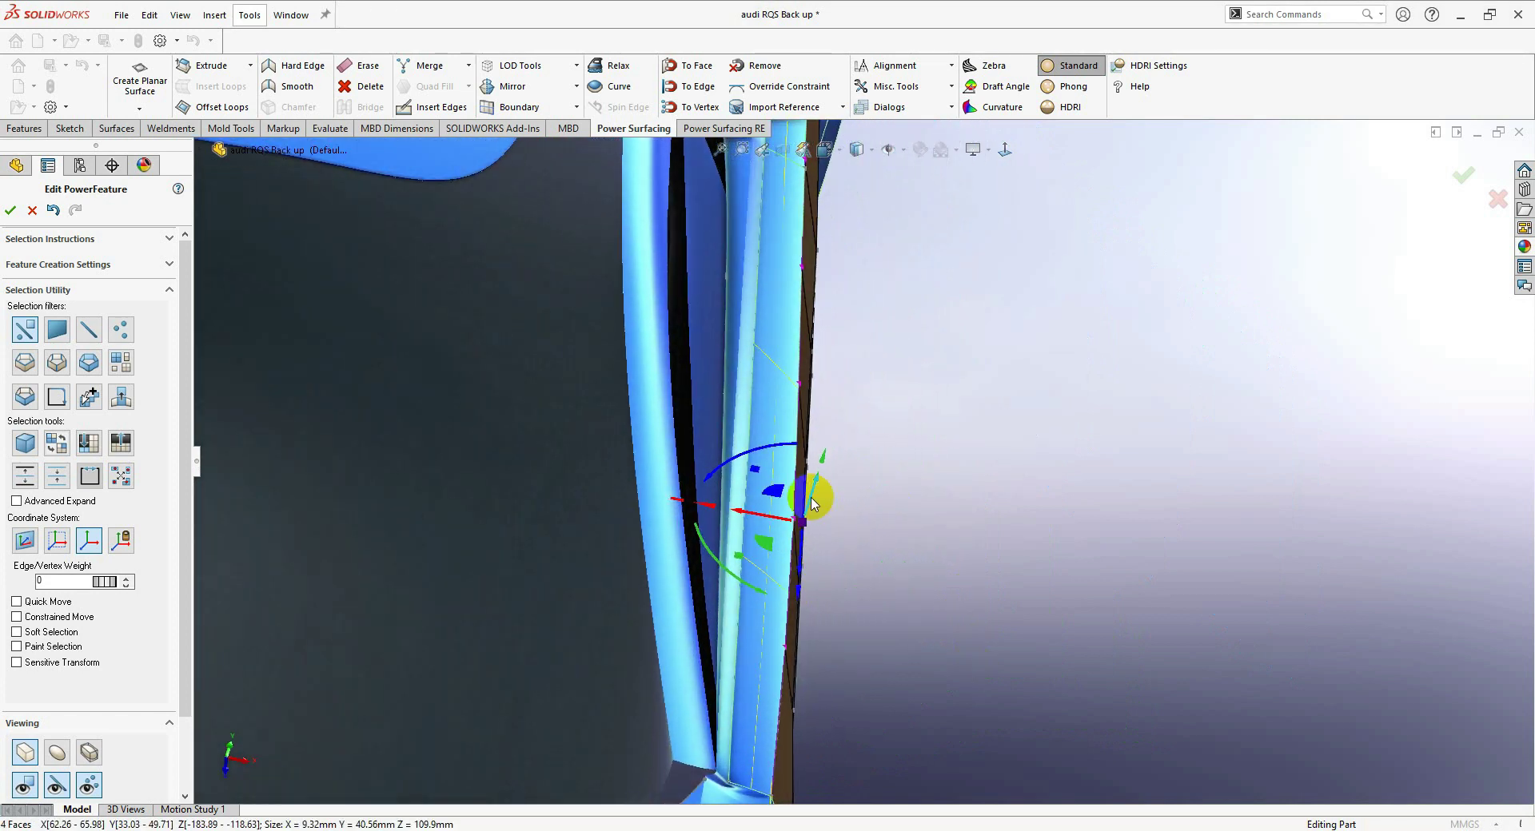
drag(762, 520, 770, 525)
middle_drag(770, 525, 947, 150)
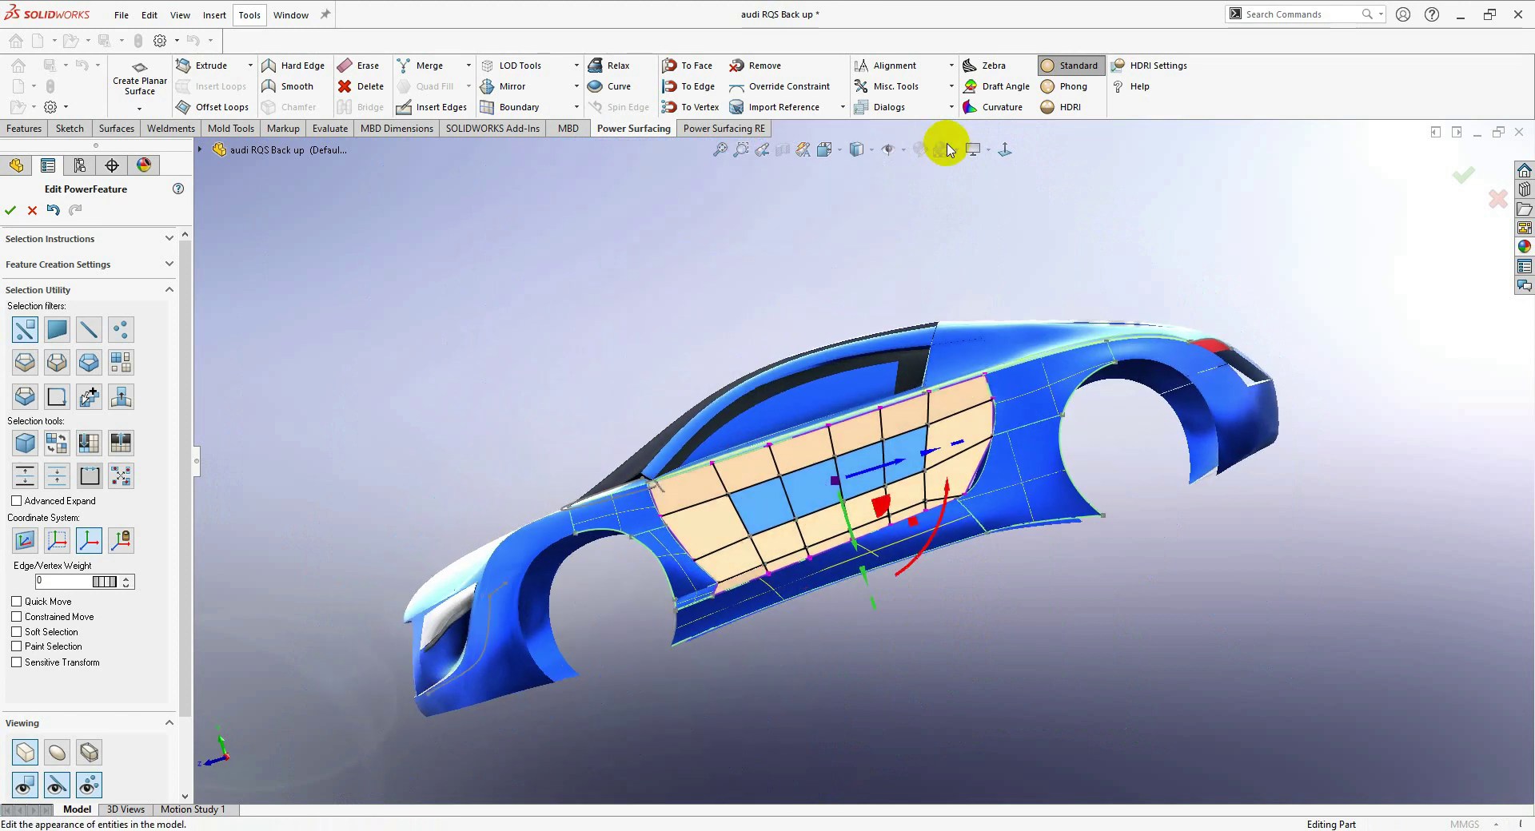
- Move the boundary vertex at the door's lower rear corner up and rearward onto the curved edge of the opening
click(1006, 156)
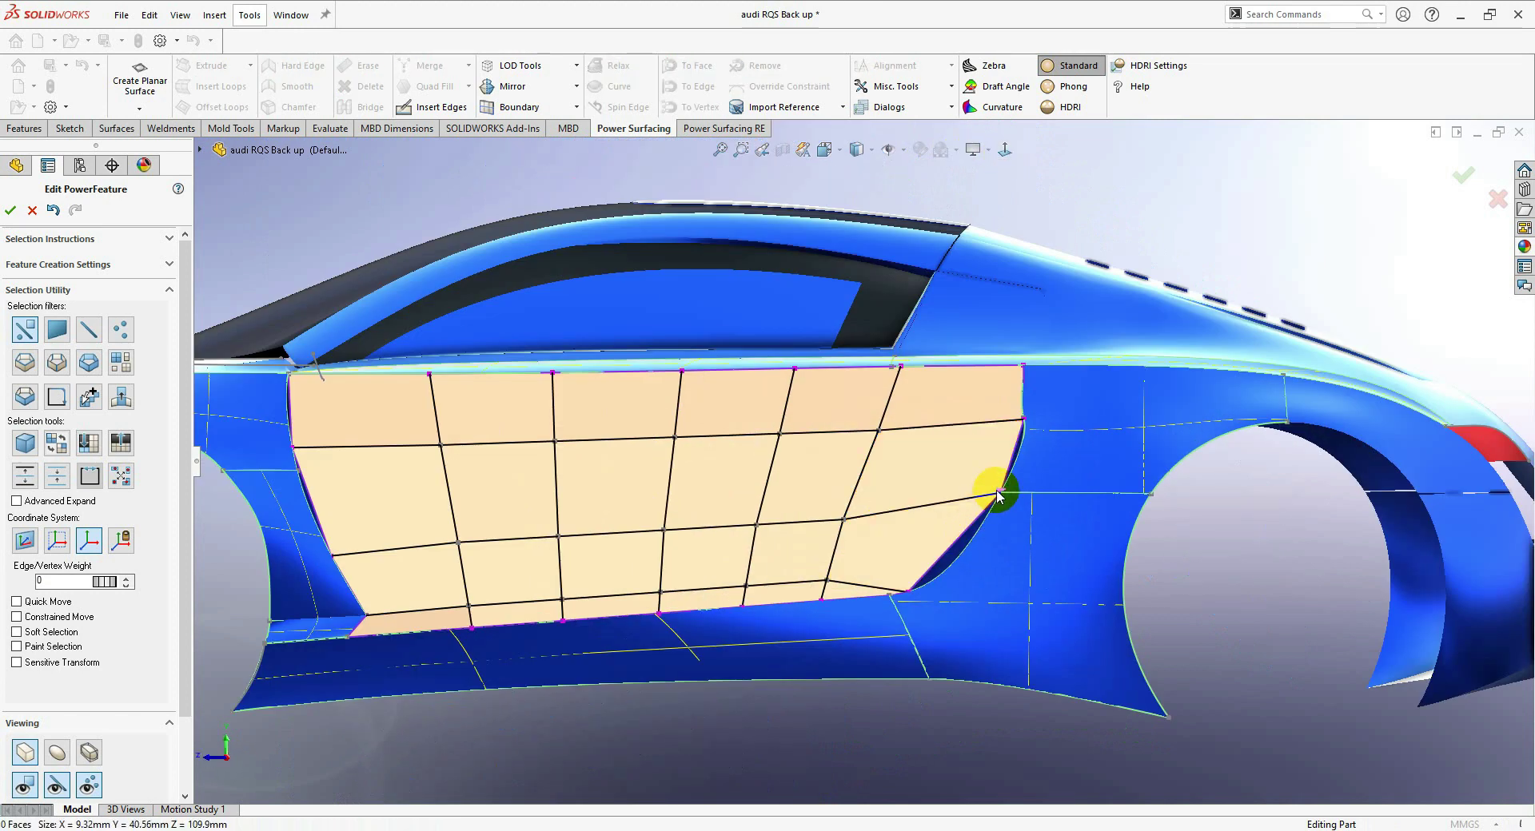
click(998, 492)
click(909, 592)
drag(878, 551, 930, 527)
scroll(966, 569, down, 2)
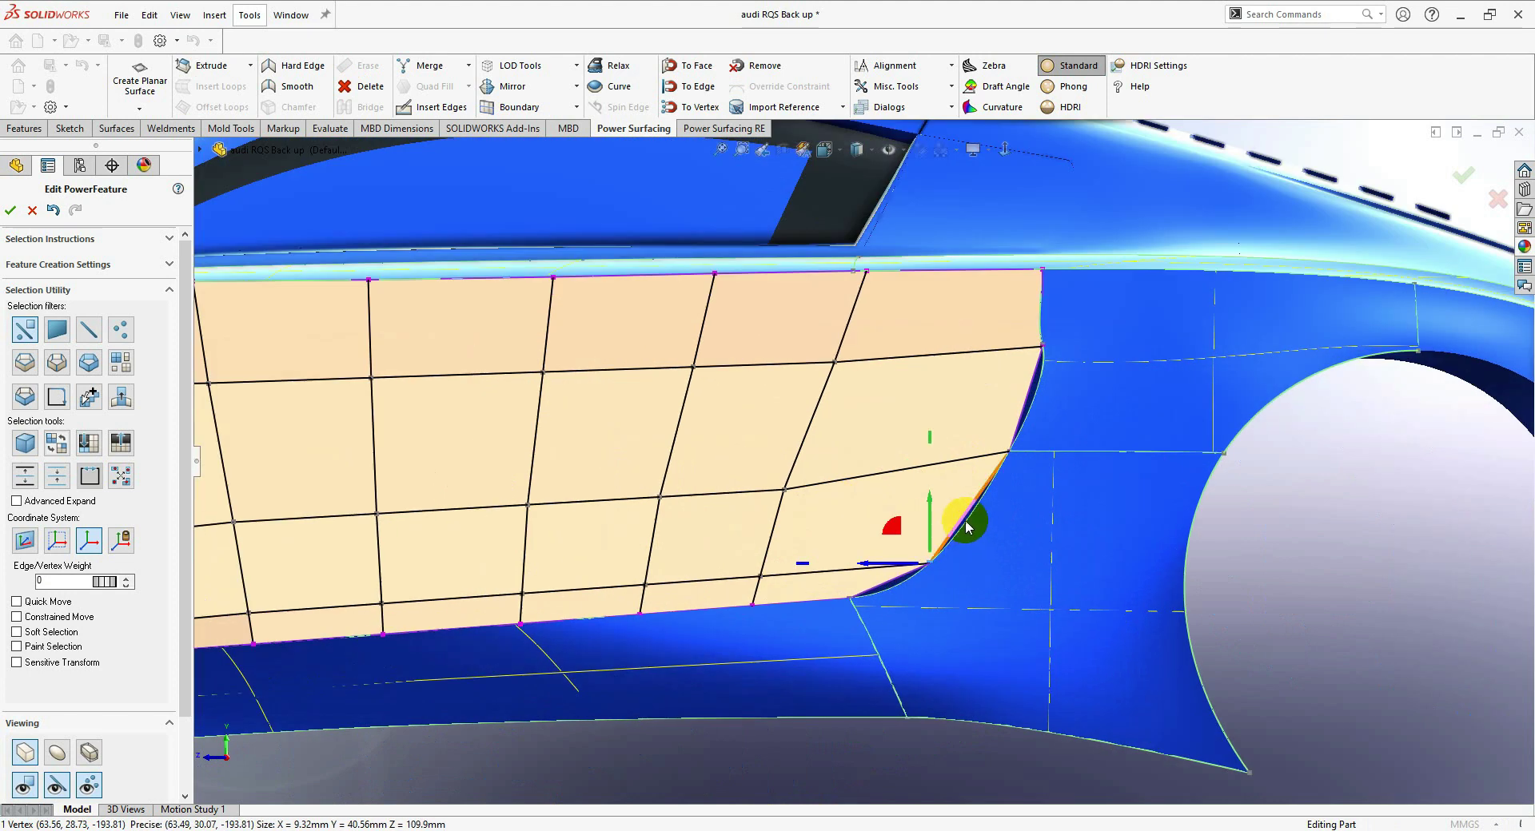
click(784, 763)
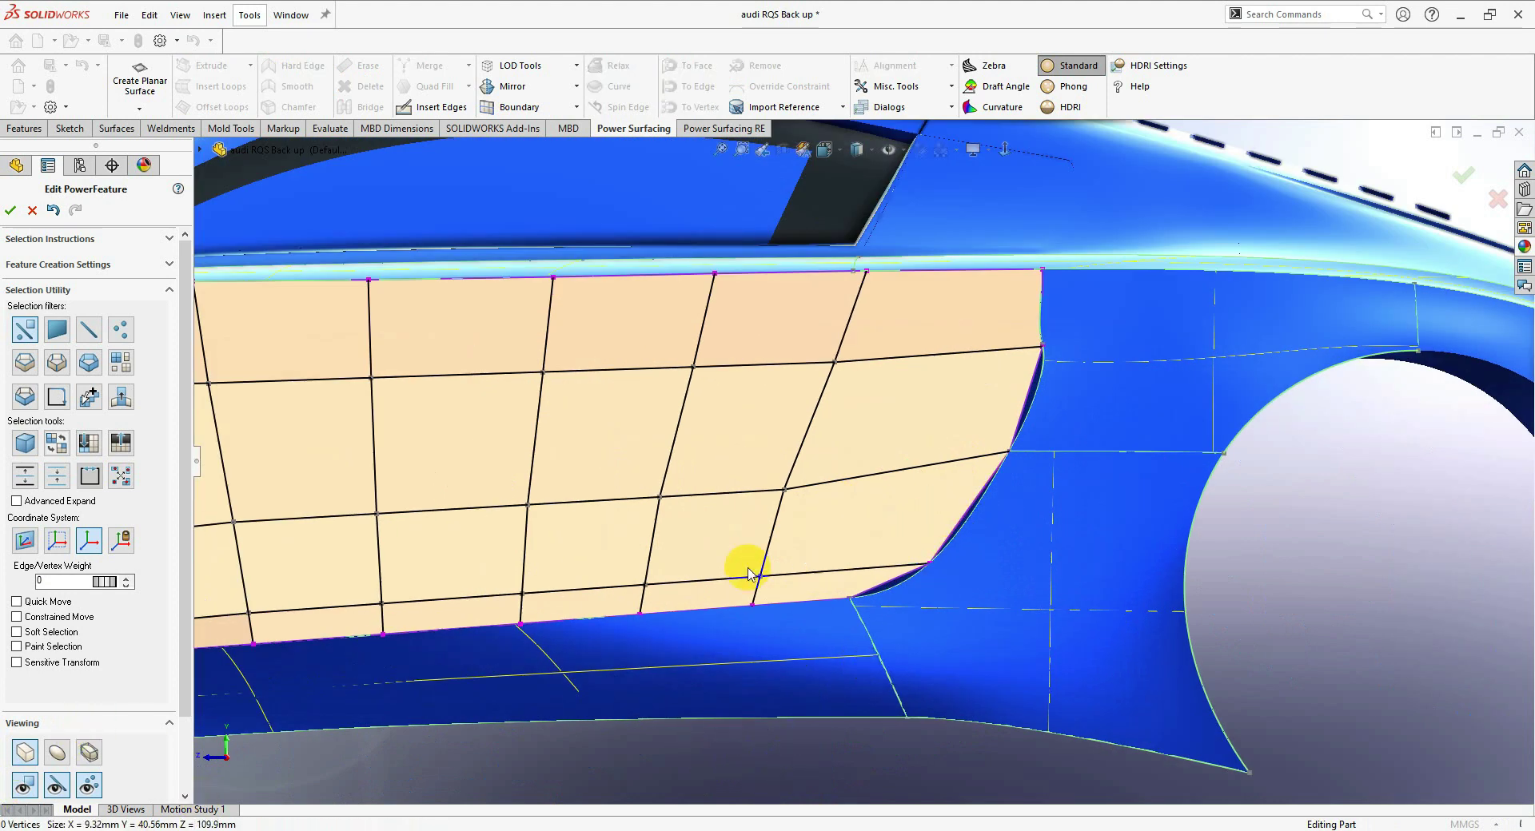
- Move the rearmost interior vertex of the door's middle edge row slightly up, and display the smooth shape
scroll(745, 567, up, 3)
scroll(719, 489, down, 2)
click(859, 470)
drag(867, 445, 869, 439)
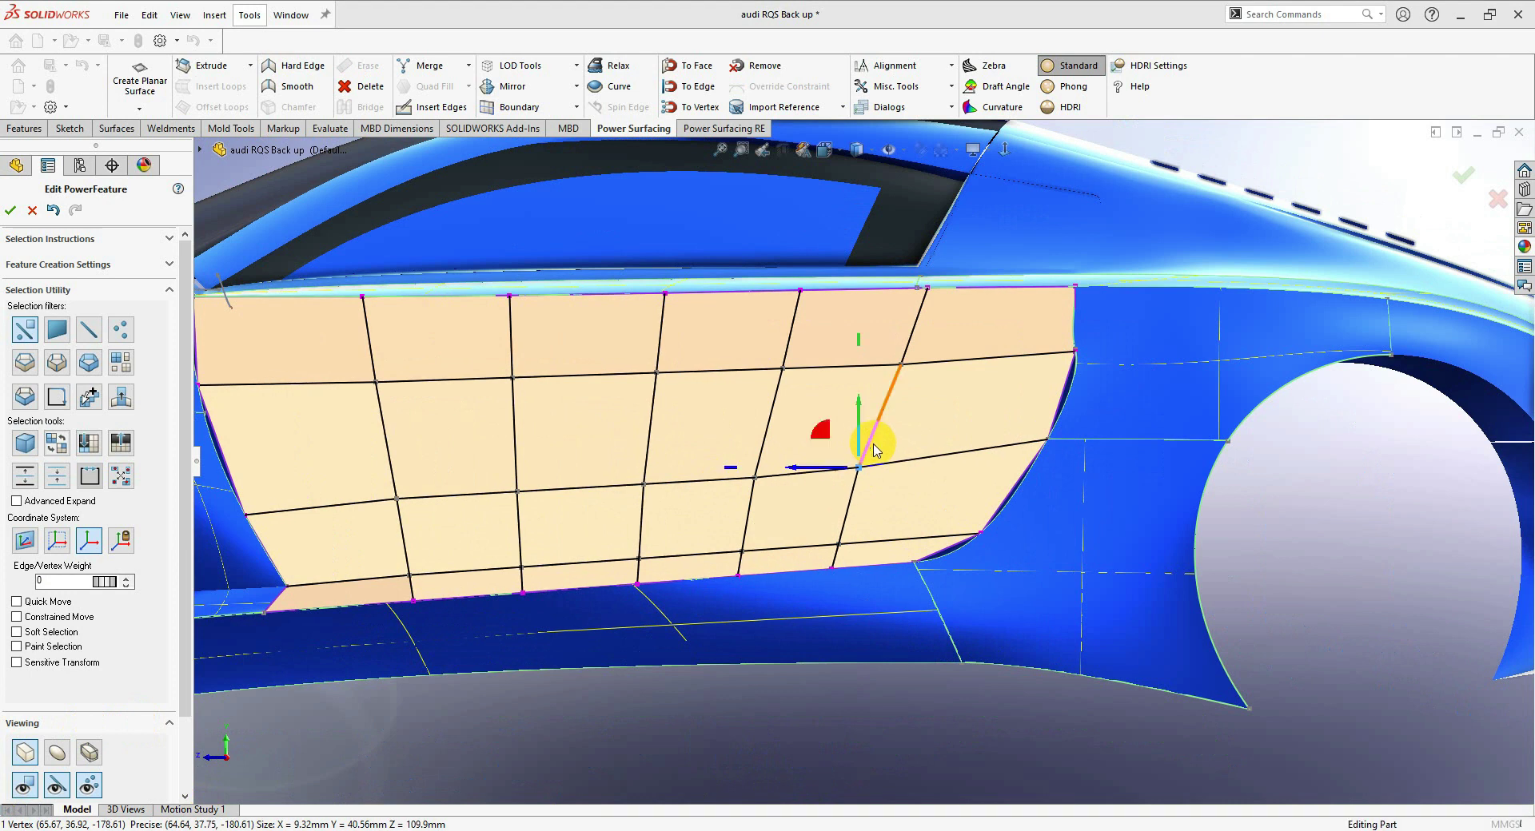
scroll(800, 488, up, 1)
scroll(769, 436, down, 1)
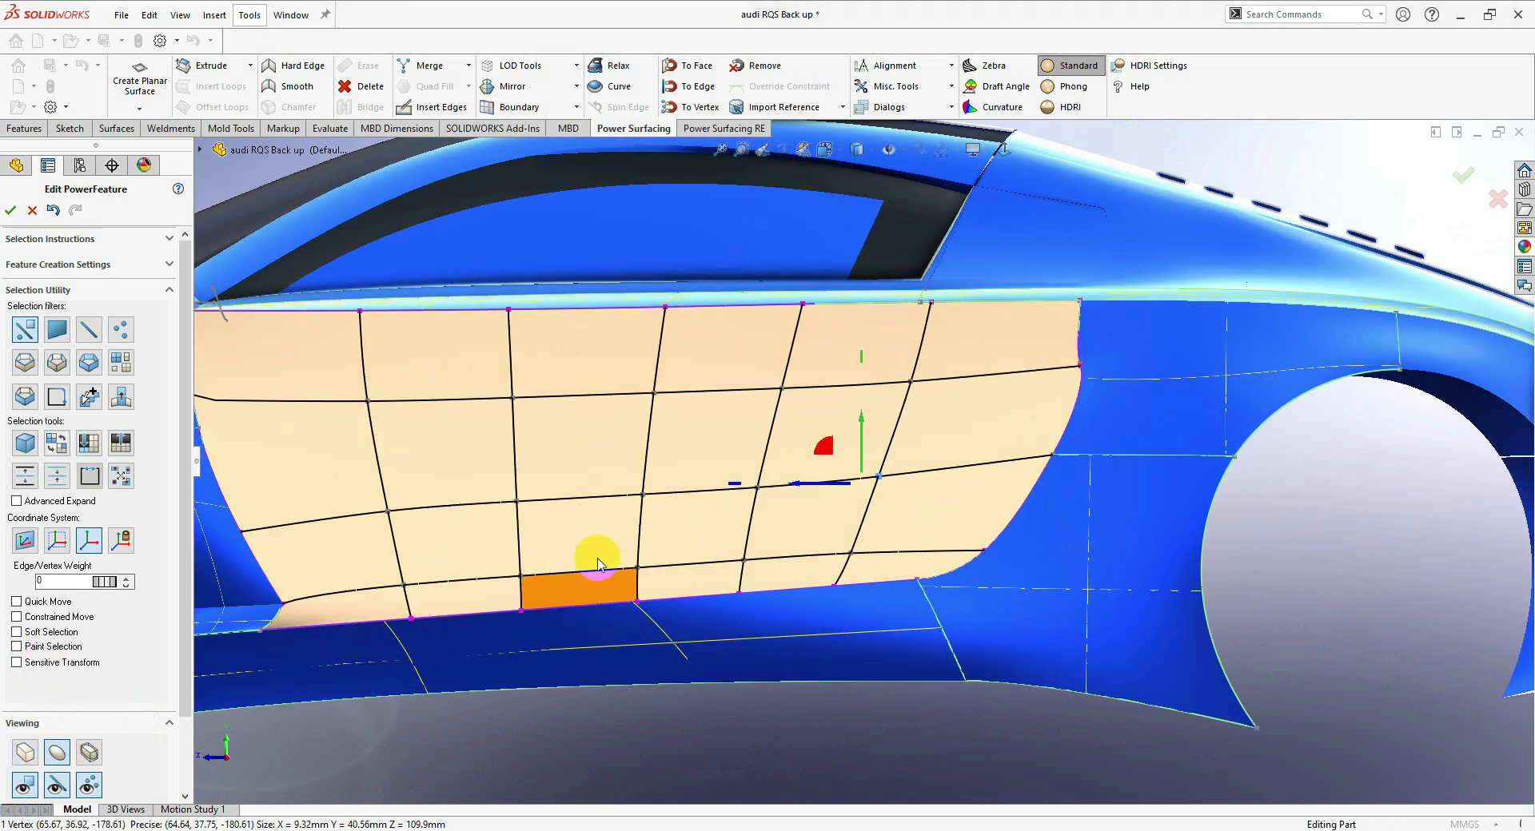
scroll(704, 502, up, 5)
scroll(728, 426, down, 4)
click(665, 720)
- Set an edge weight of 68 on all six edges of the horizontal row just above the sill
scroll(680, 674, up, 5)
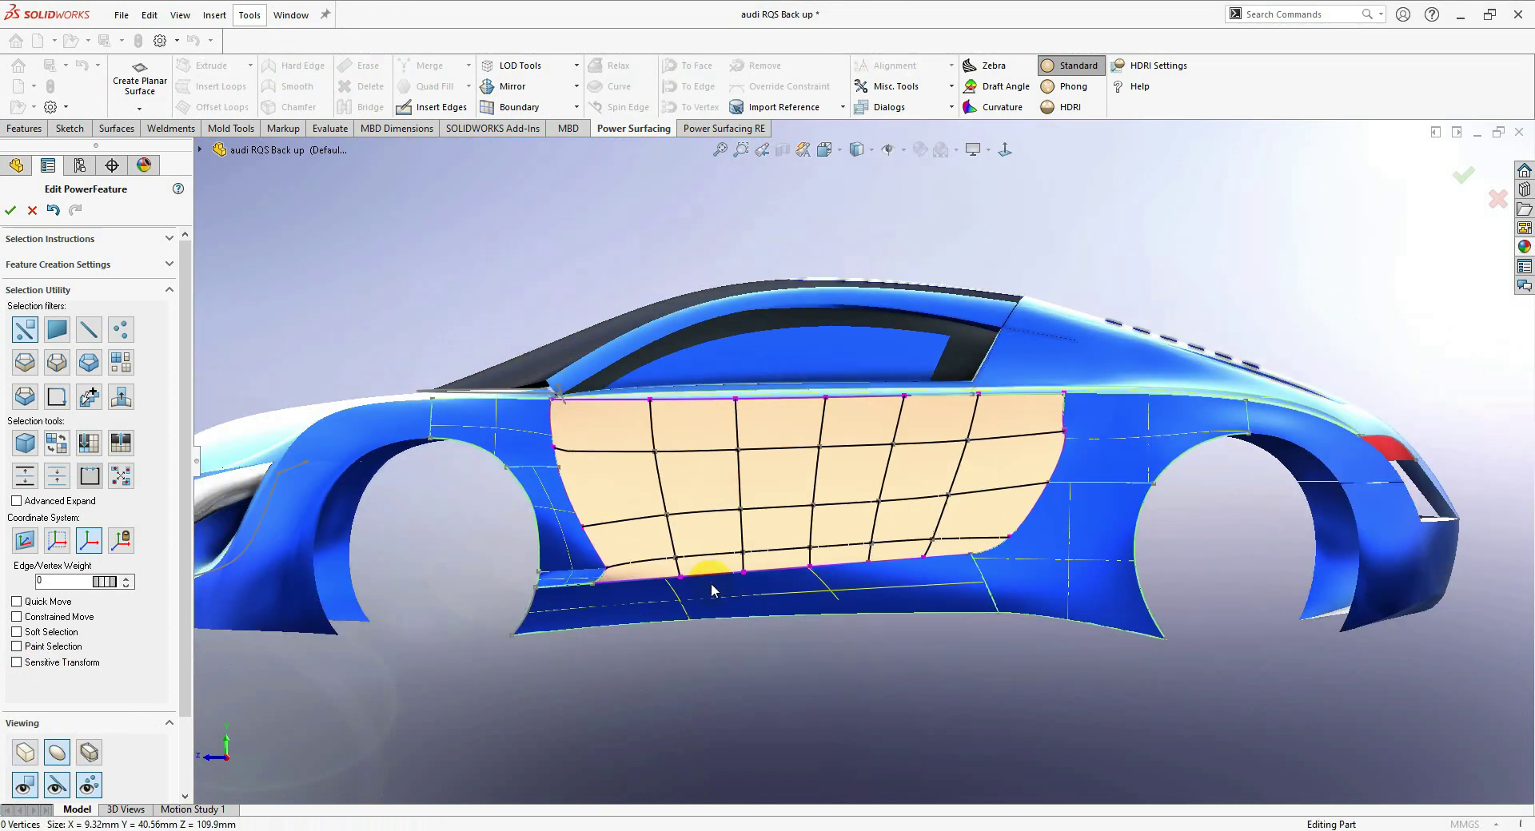
scroll(712, 583, down, 6)
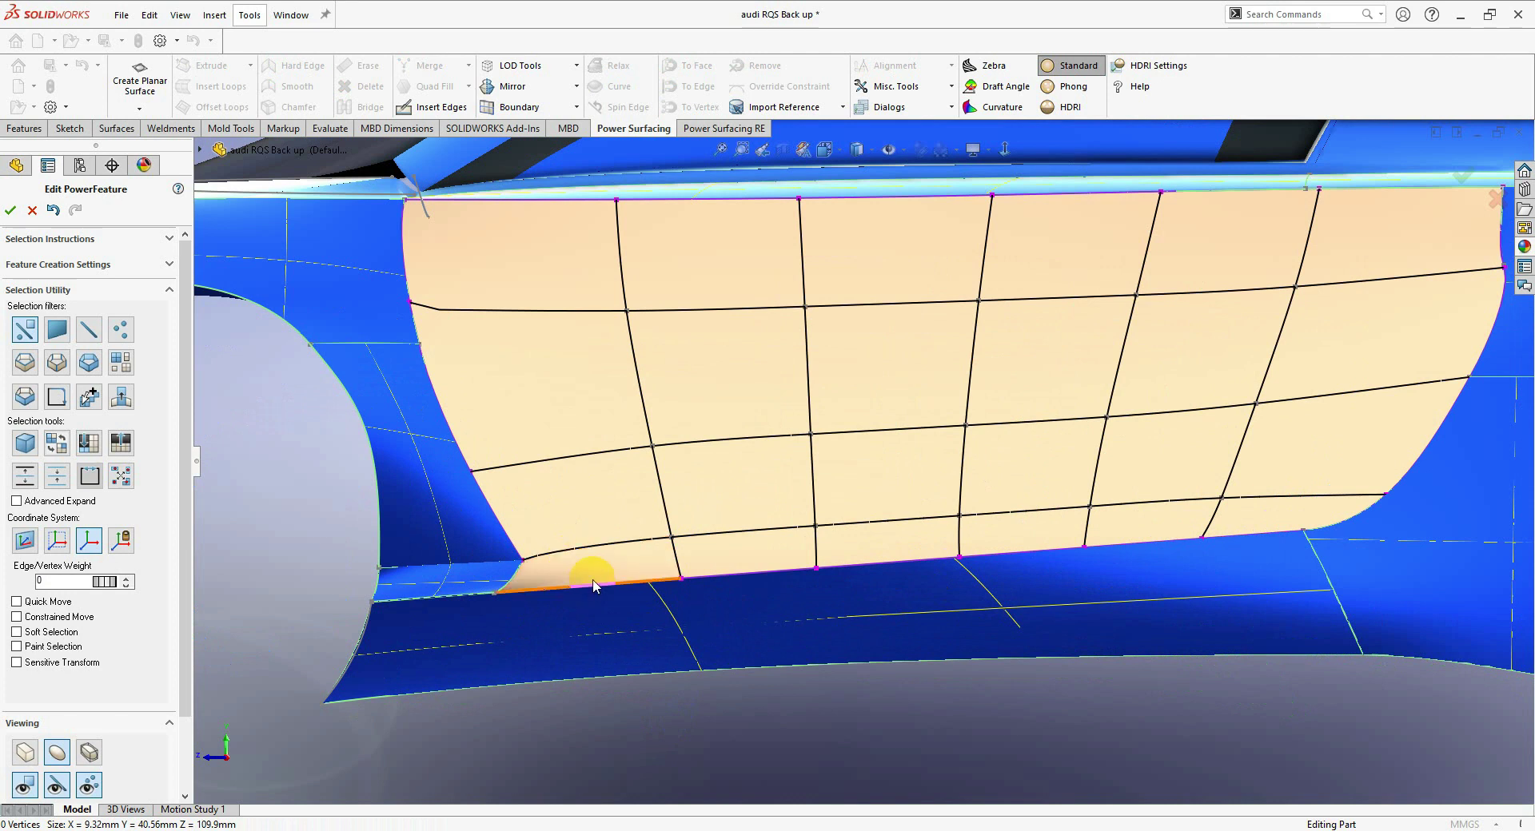
click(560, 552)
ctrl+click(732, 533)
ctrl+click(903, 521)
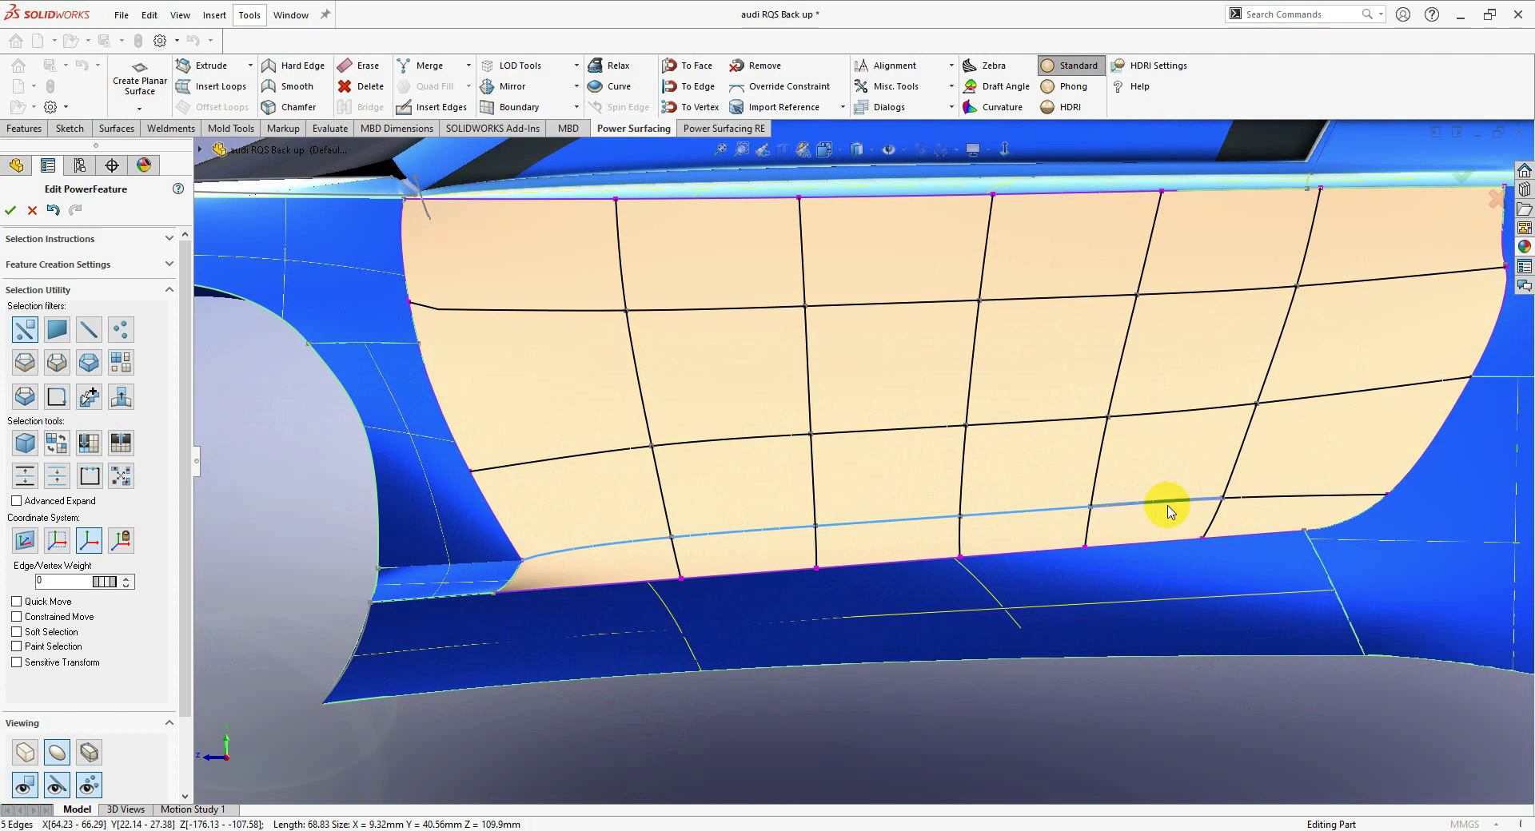
click(56, 547)
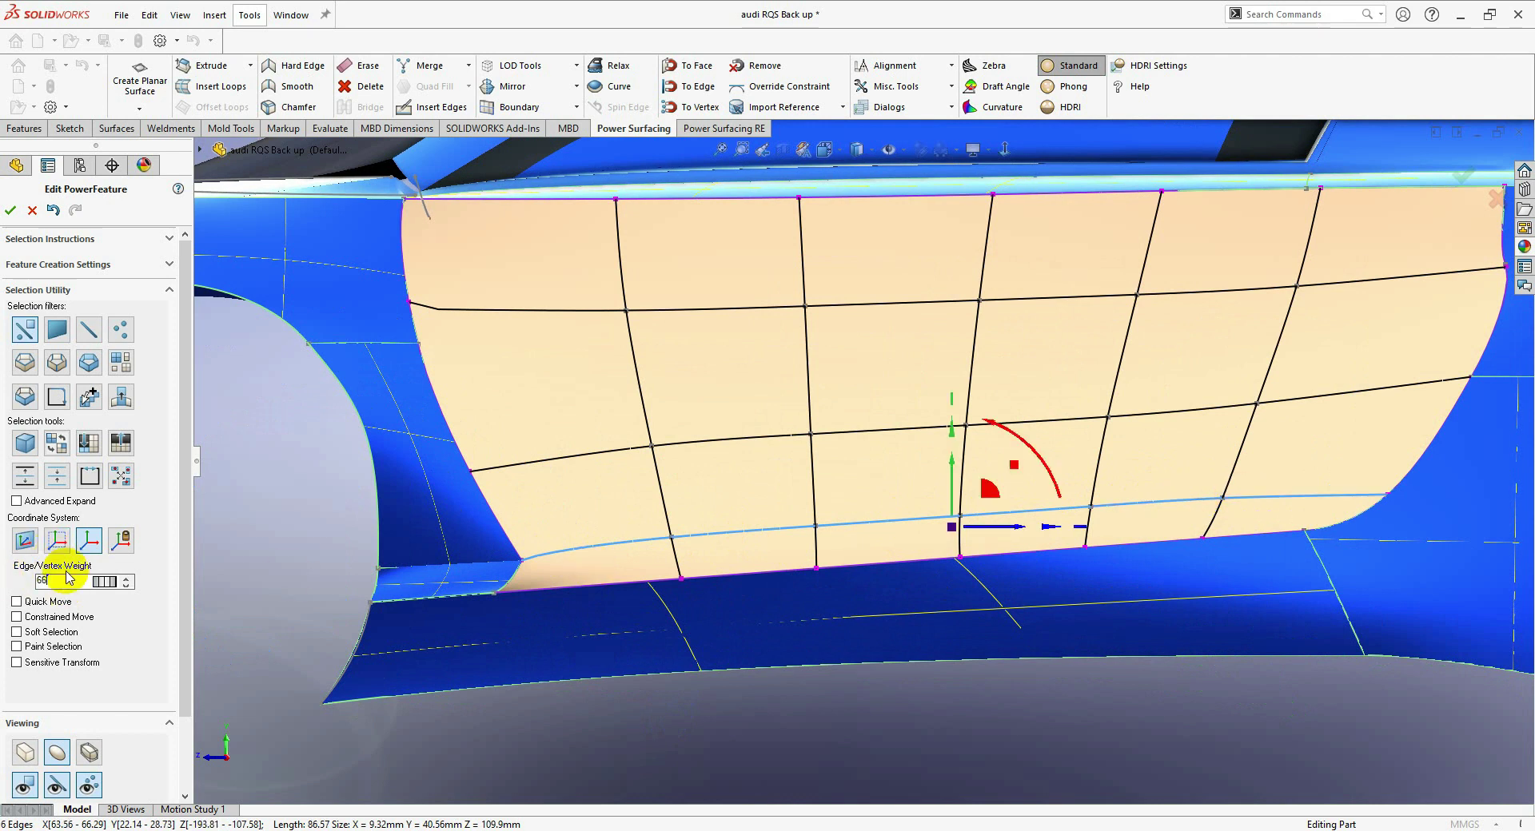
drag(857, 714, 865, 724)
click(865, 724)
- Reselect the six weighted edges above the sill and examine the crease they form from the front
click(760, 541)
ctrl+click(918, 530)
ctrl+click(606, 551)
ctrl+click(1039, 521)
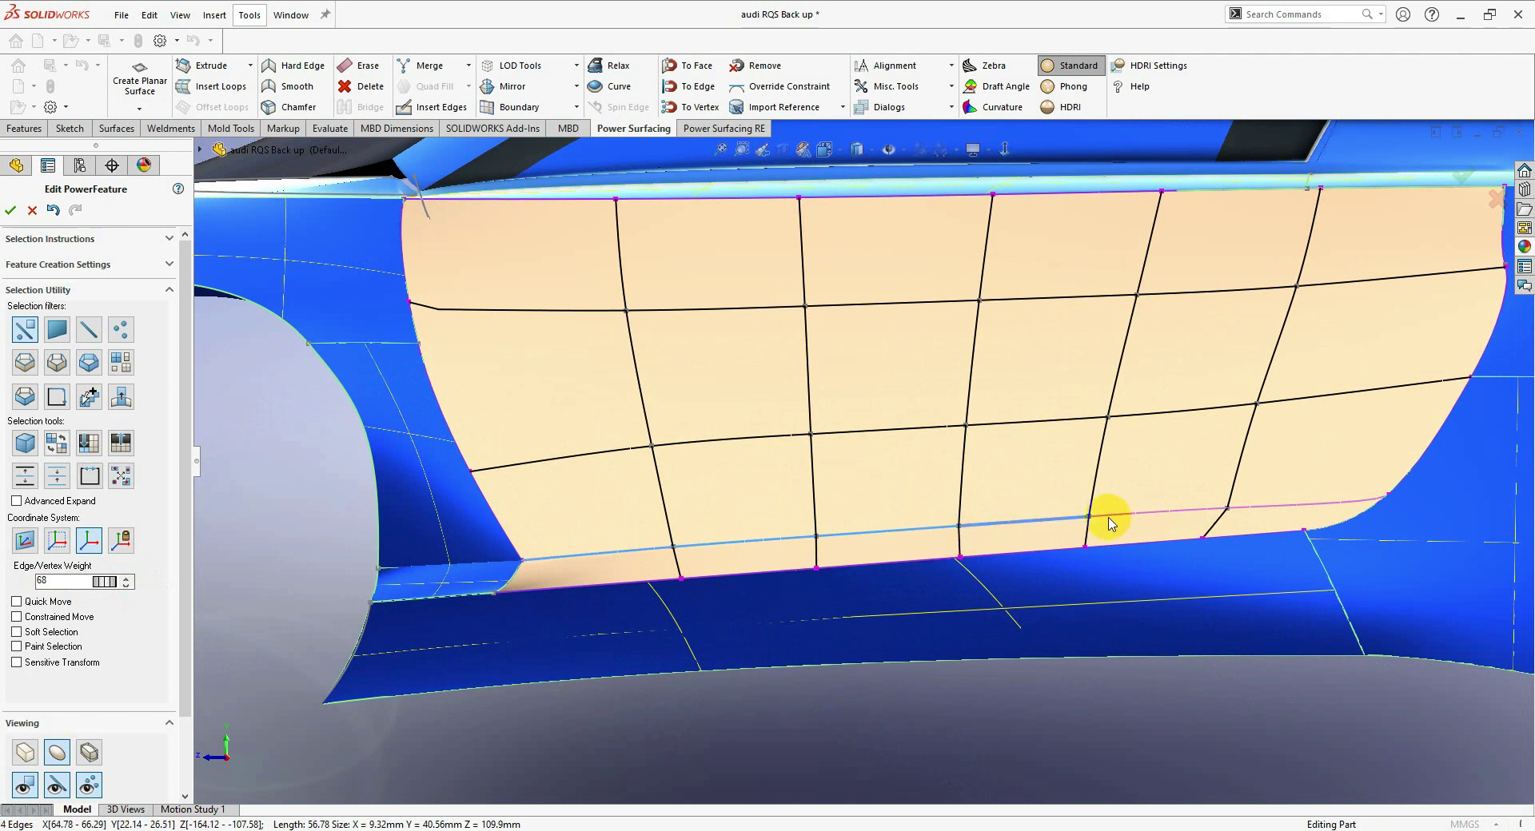
ctrl+click(1282, 514)
middle_drag(1047, 537, 1199, 593)
scroll(969, 592, down, 2)
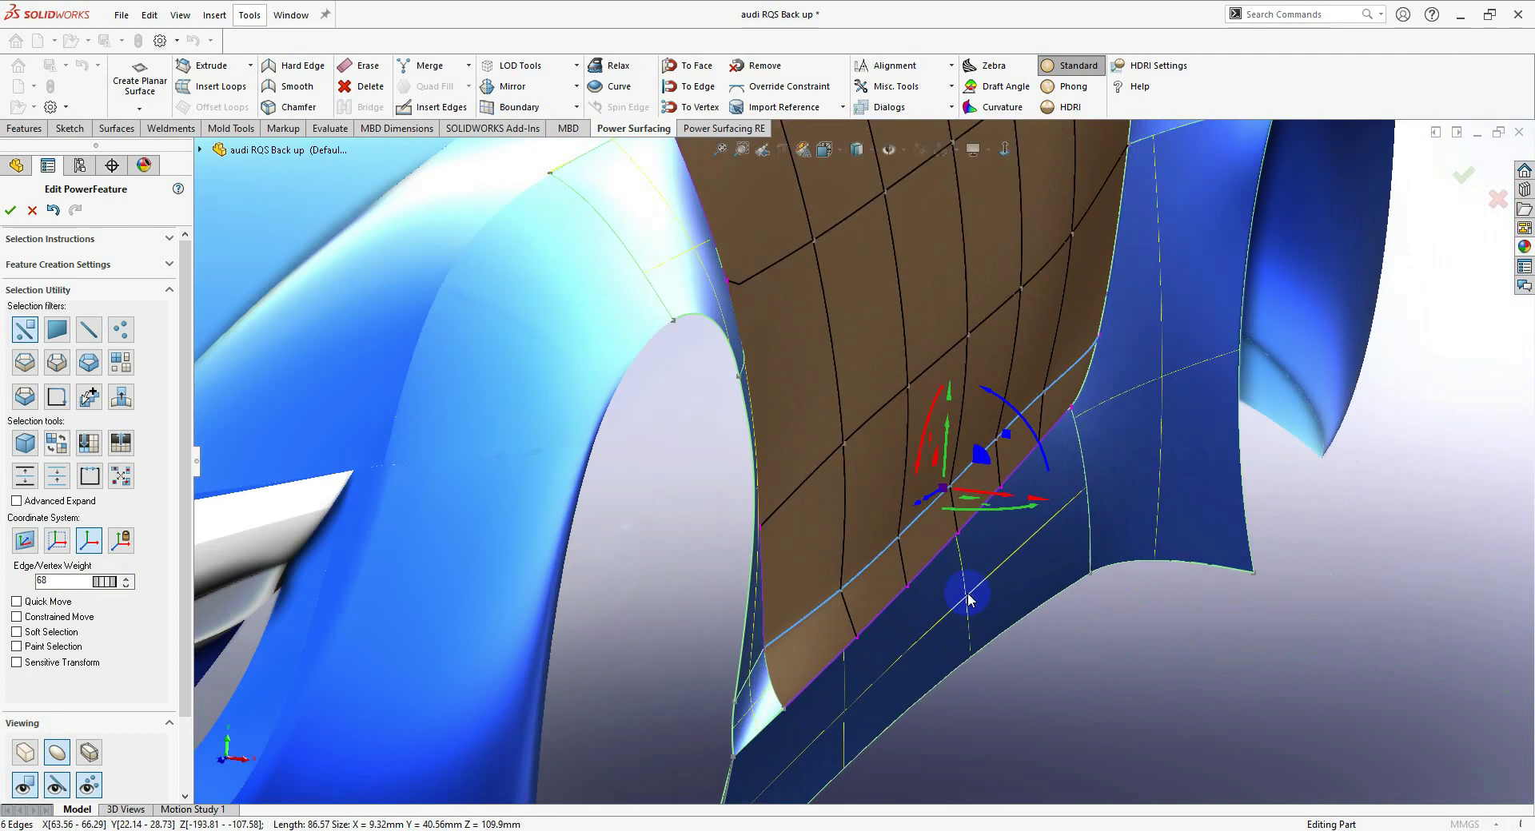
right_click(967, 593)
click(1112, 612)
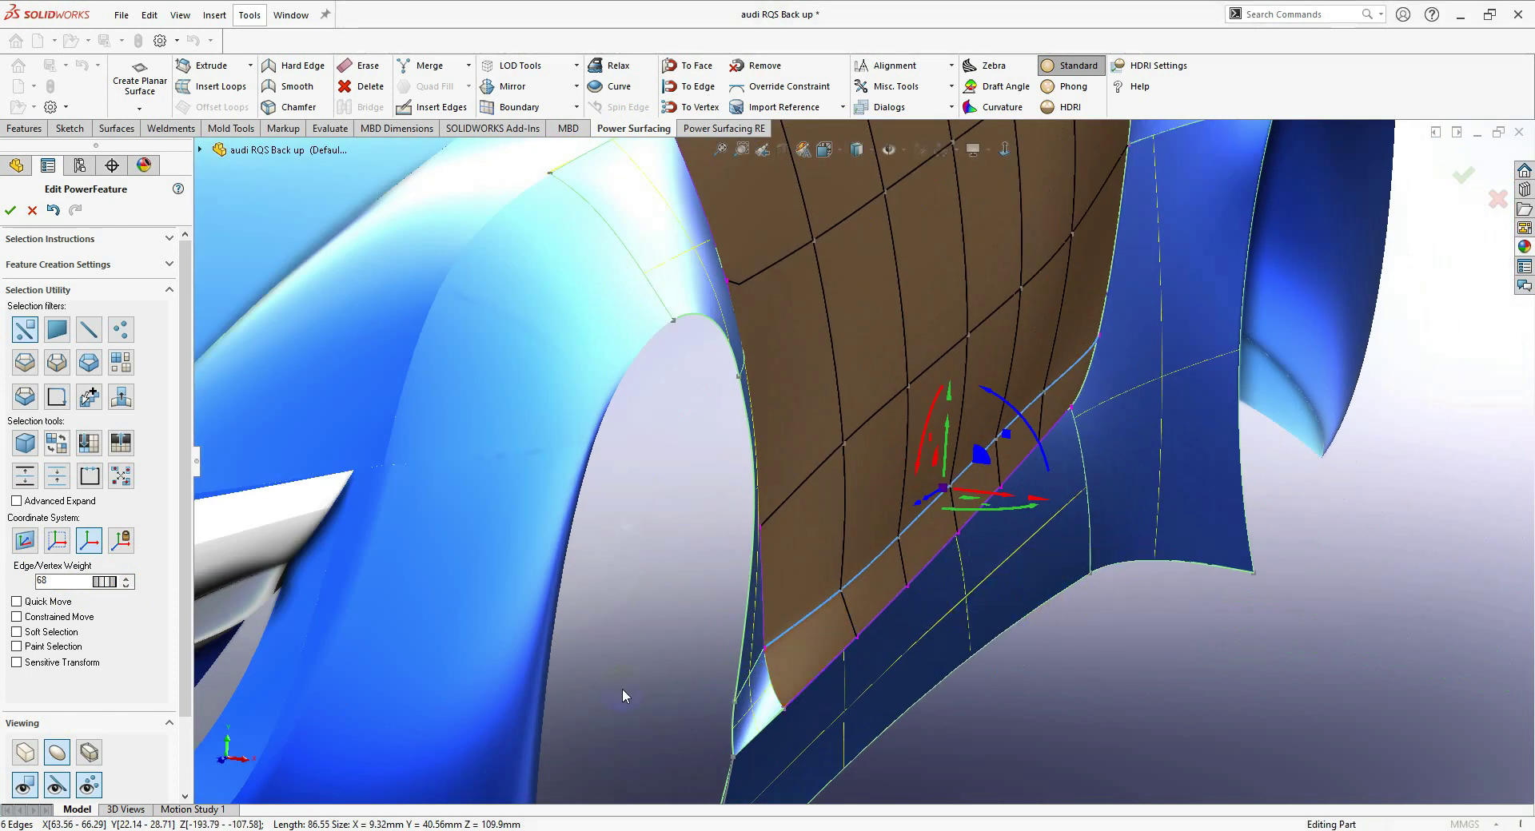
click(985, 678)
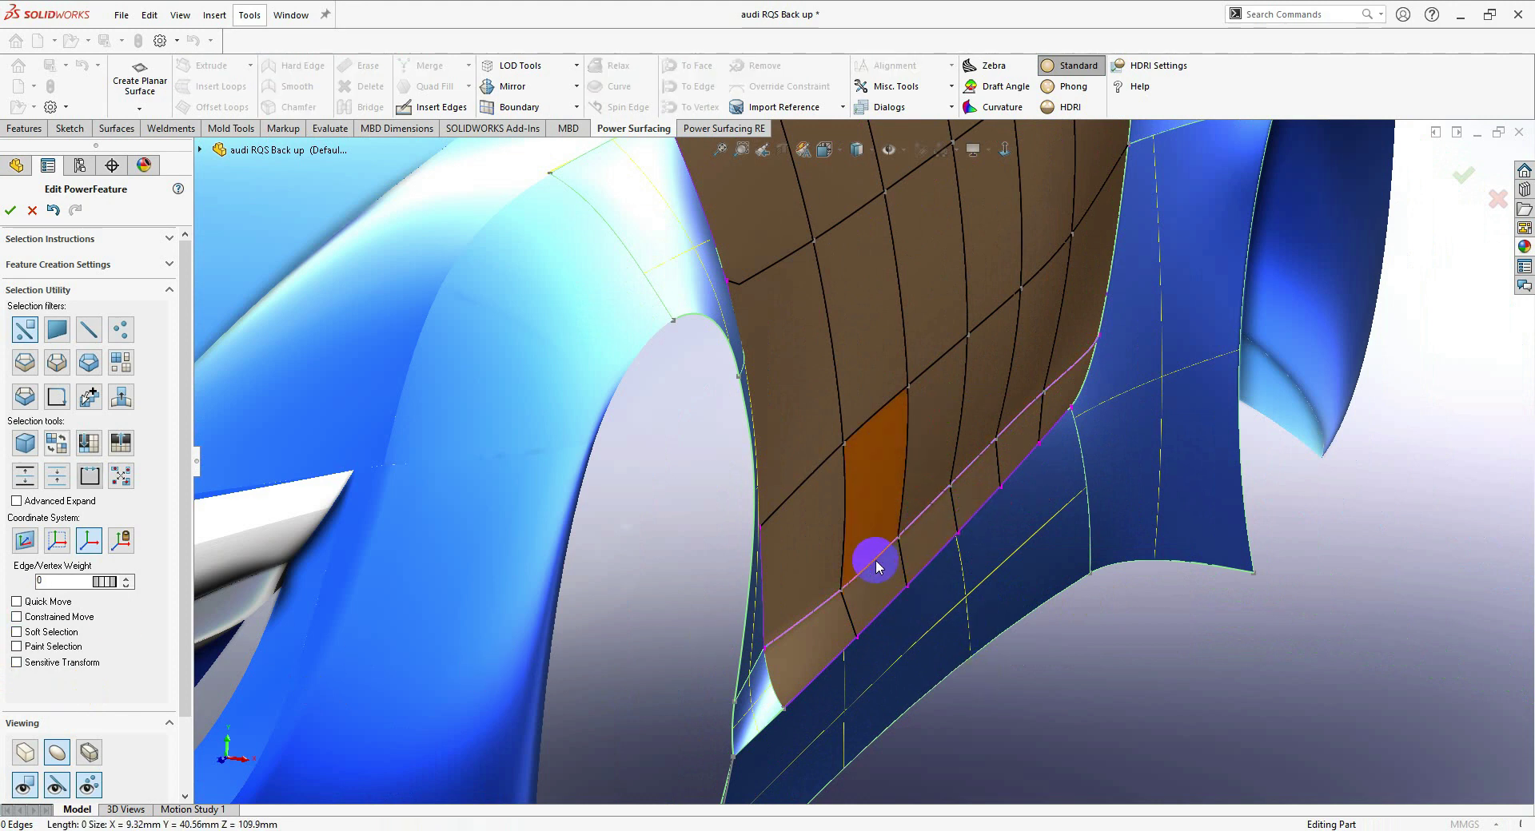
- Move the three middle edges of the lower crease inward, along with the vertex just behind them
click(875, 559)
ctrl+click(922, 508)
ctrl+click(956, 473)
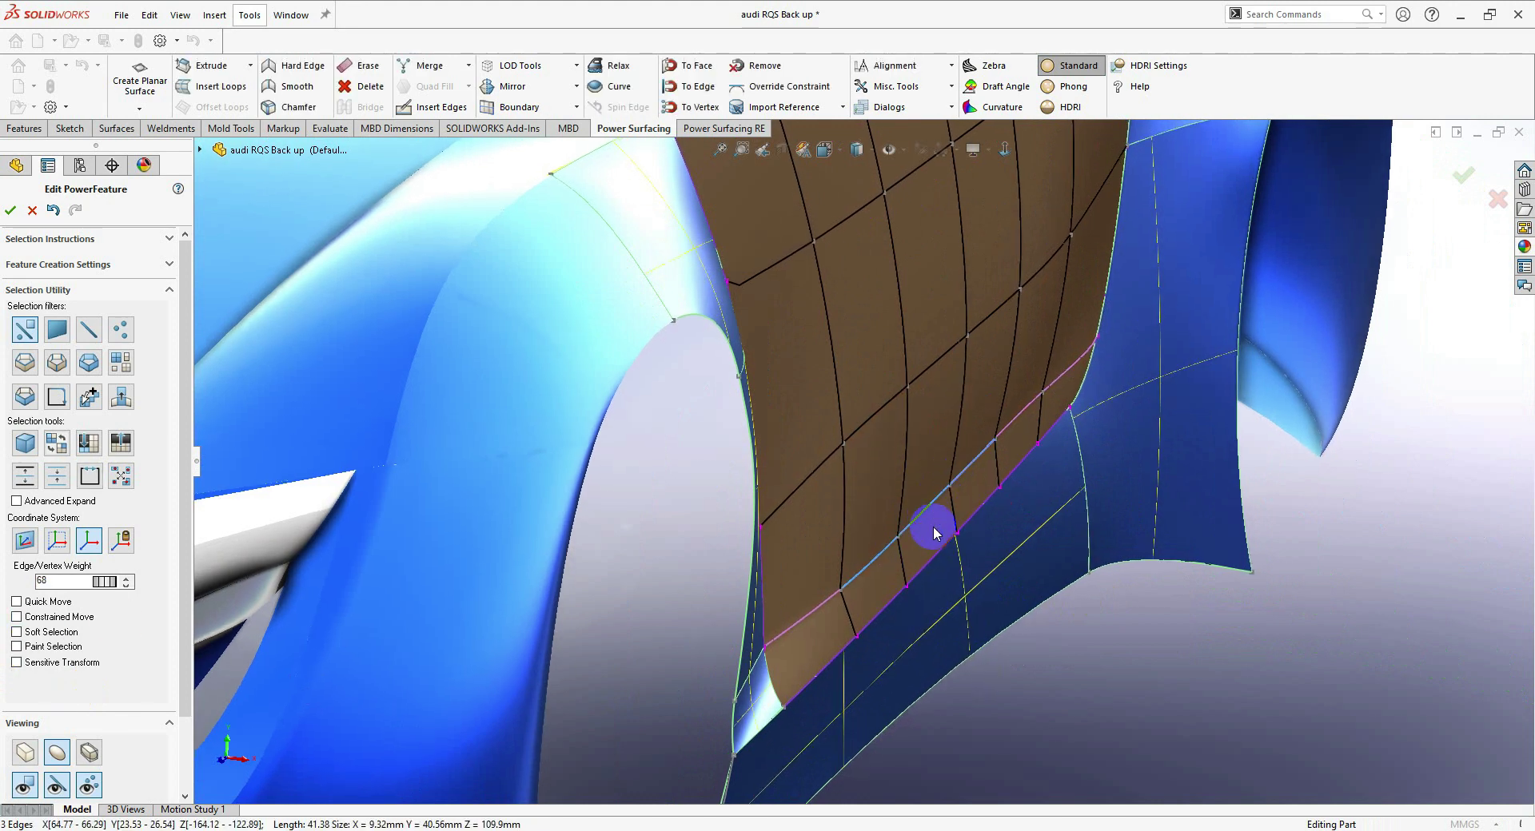
drag(969, 521, 928, 534)
click(1045, 392)
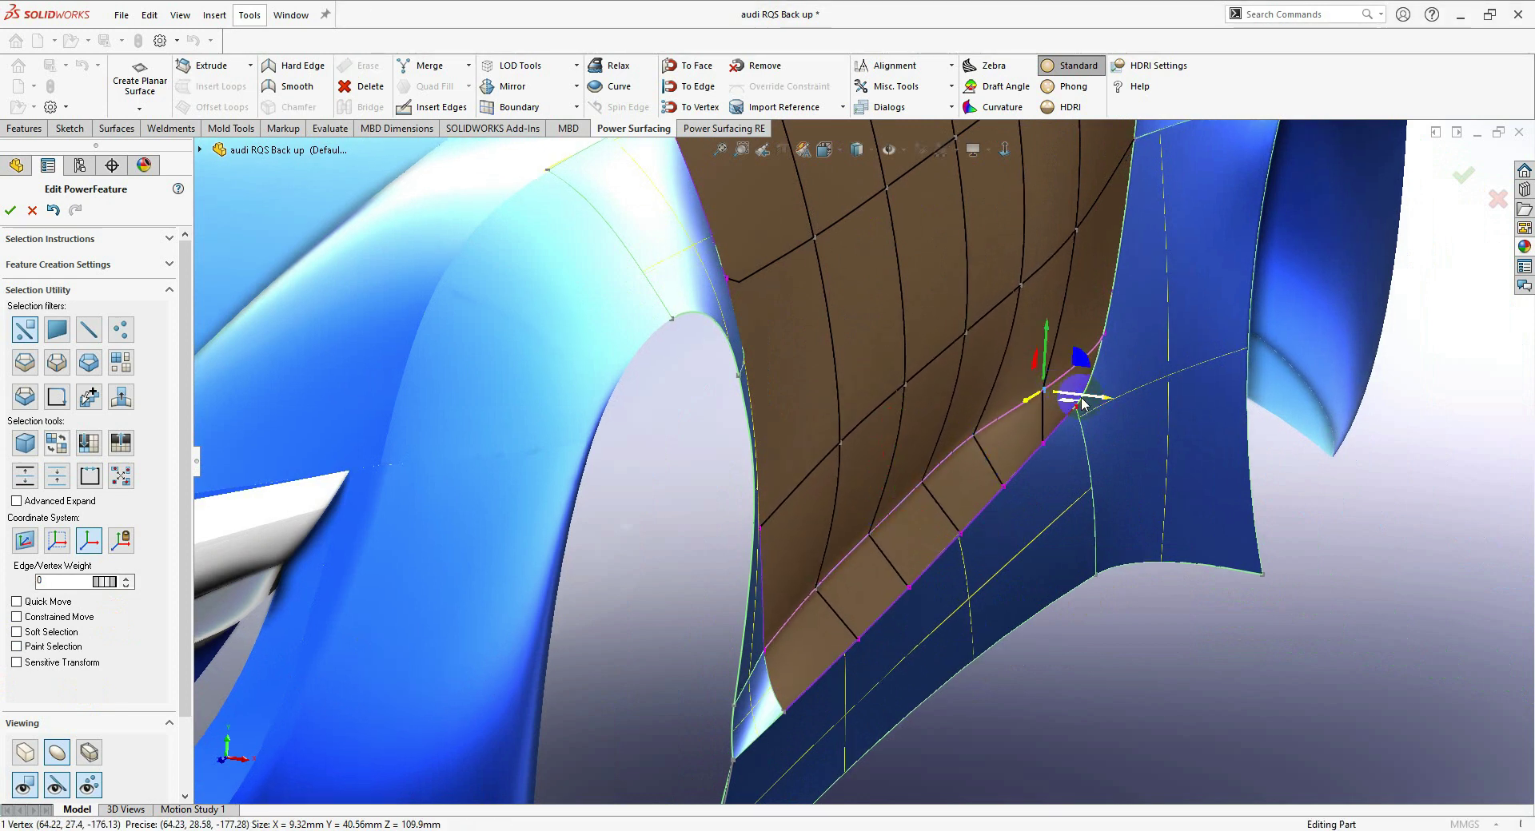
drag(1087, 403, 1061, 400)
- Examine the door's reshaped lower crease from several angles and in side view
middle_drag(1019, 511, 863, 596)
scroll(829, 570, up, 3)
scroll(829, 564, up, 2)
middle_drag(822, 546, 834, 345)
scroll(832, 431, up, 1)
click(977, 156)
scroll(833, 344, down, 3)
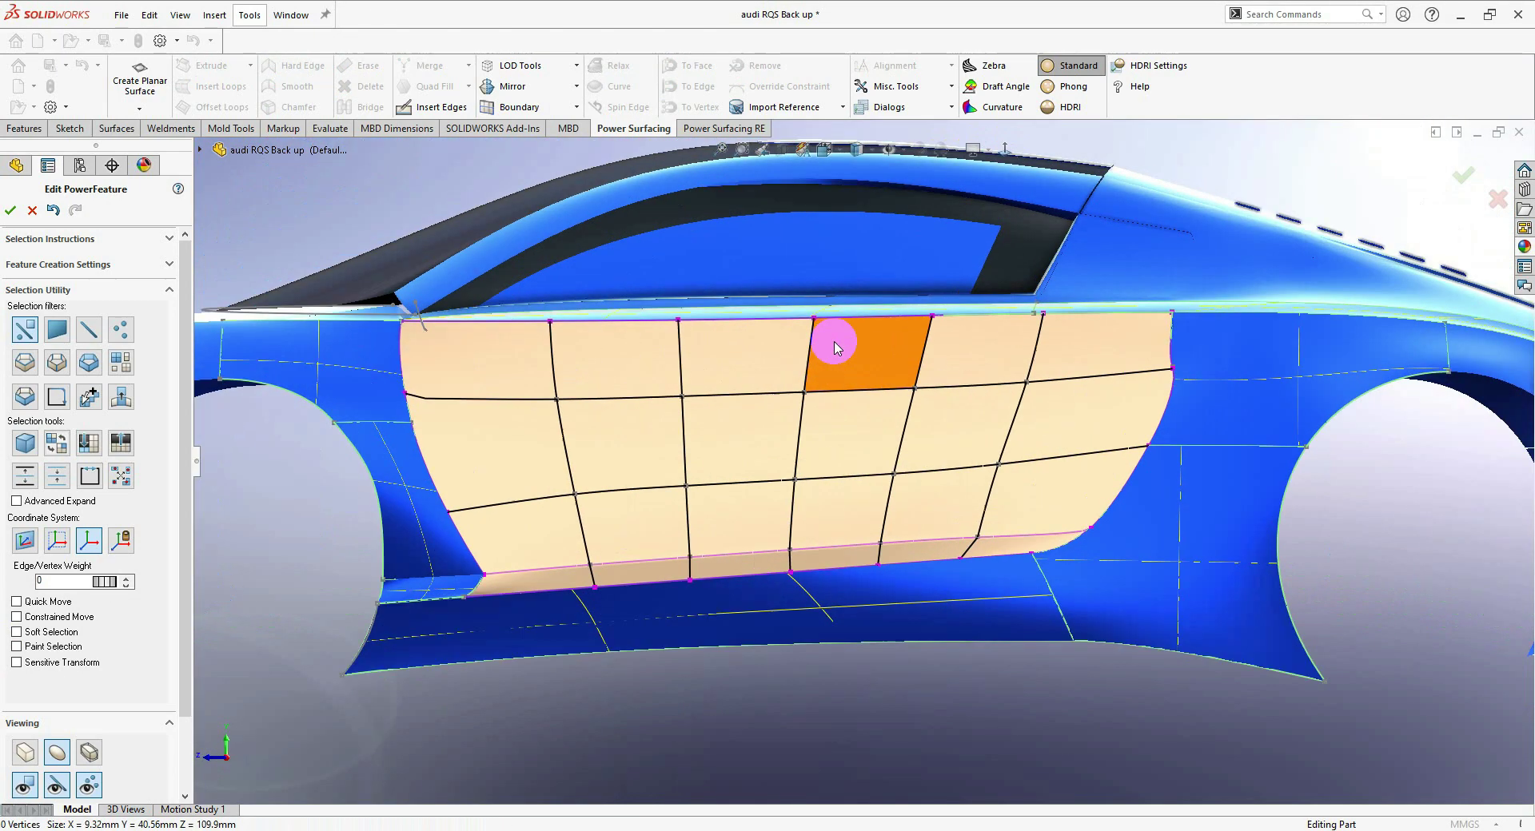
scroll(1091, 432, down, 2)
scroll(655, 467, up, 2)
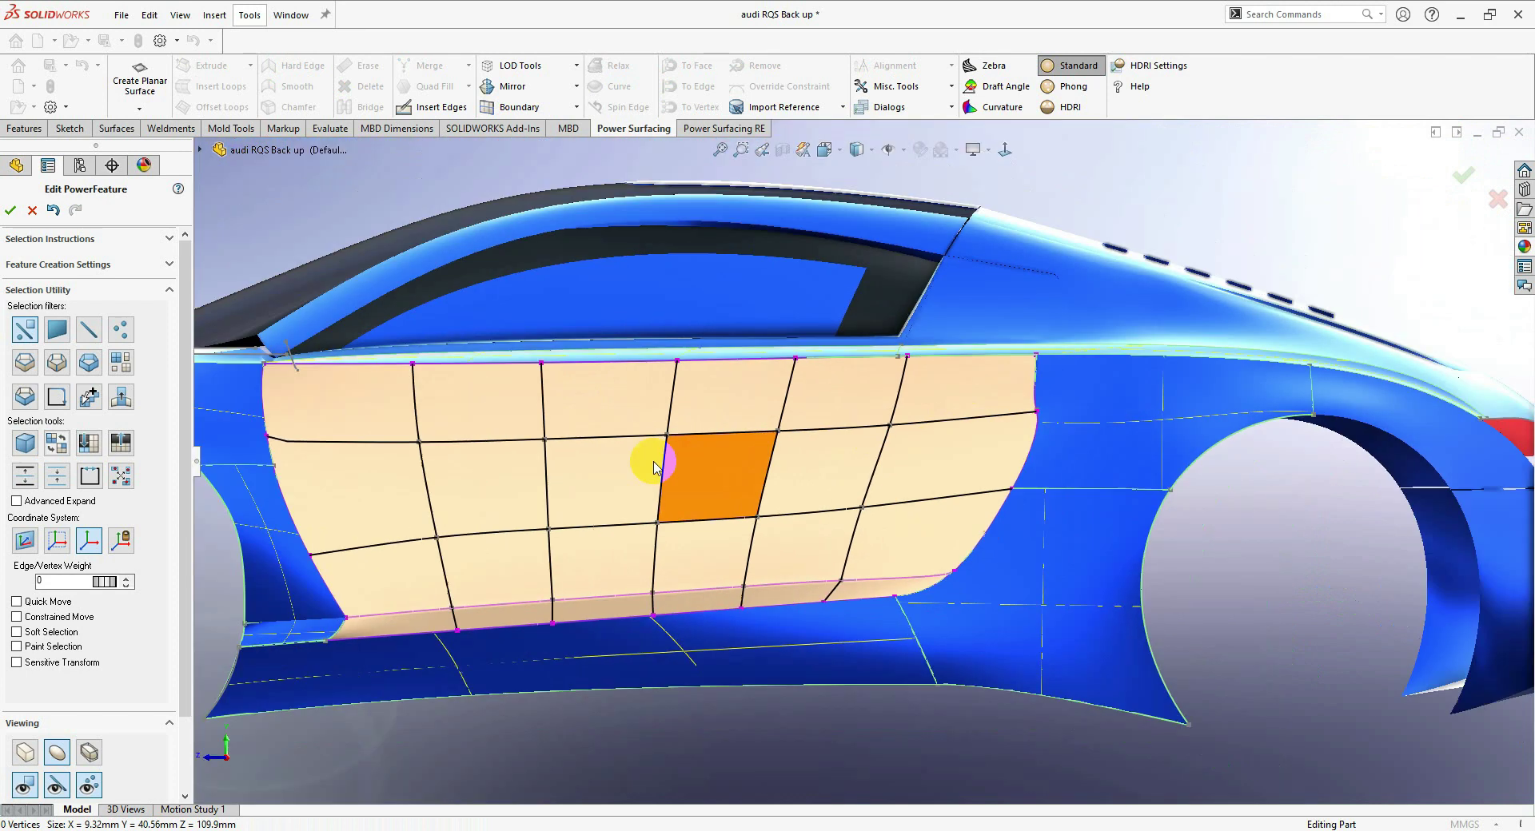
- Switch to the reference photo in Photos and compare the real car's door contour and lower crease with the model
scroll(514, 486, up, 3)
scroll(640, 486, down, 3)
click(710, 511)
click(847, 531)
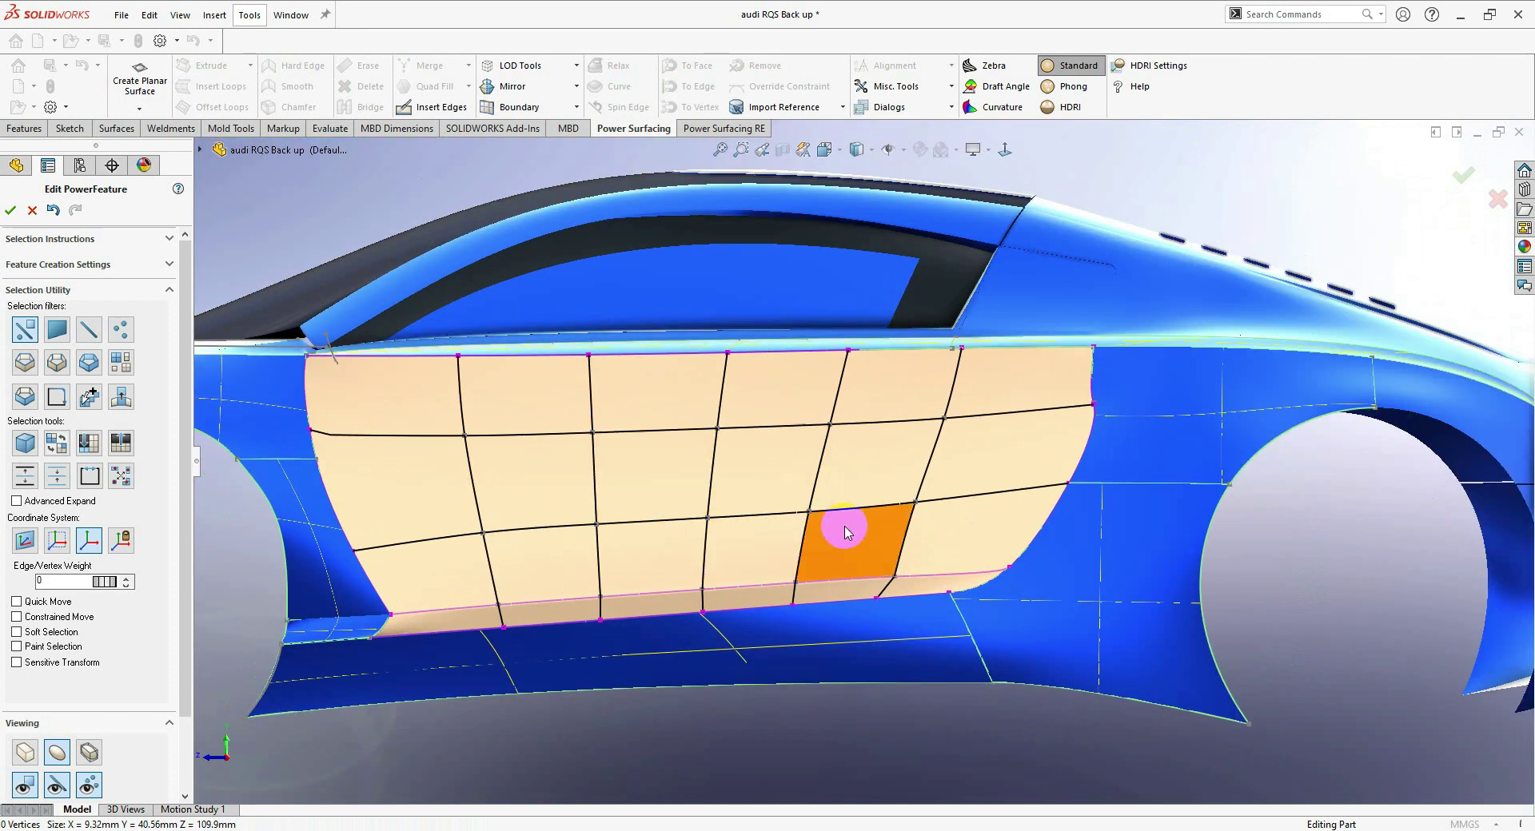
click(946, 465)
click(688, 459)
click(549, 822)
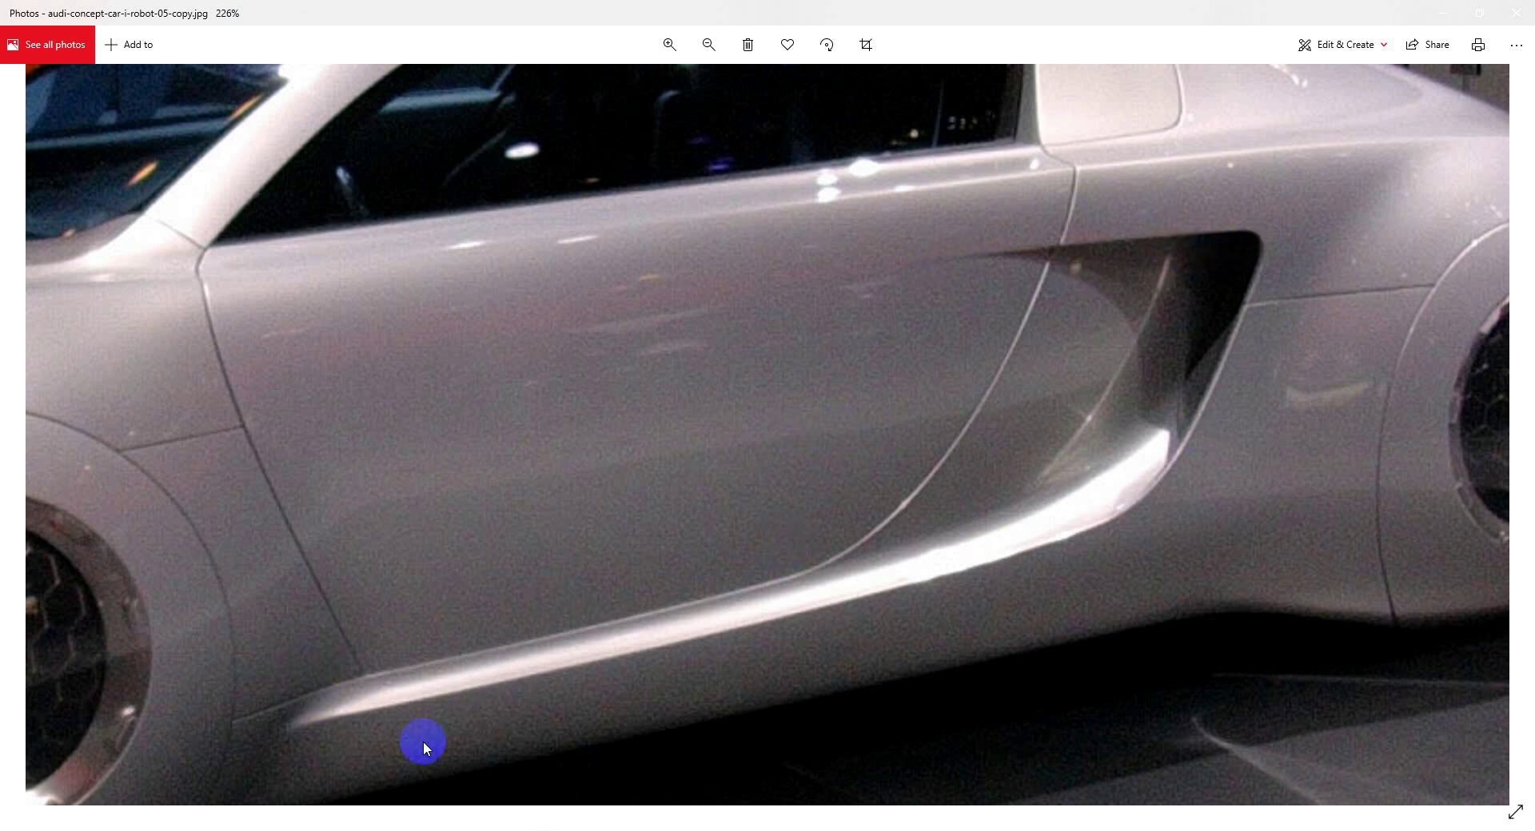
click(524, 827)
- Display the control mesh and move the door's entire upper horizontal edge row slightly upward
click(999, 451)
click(908, 421)
click(907, 421)
click(30, 749)
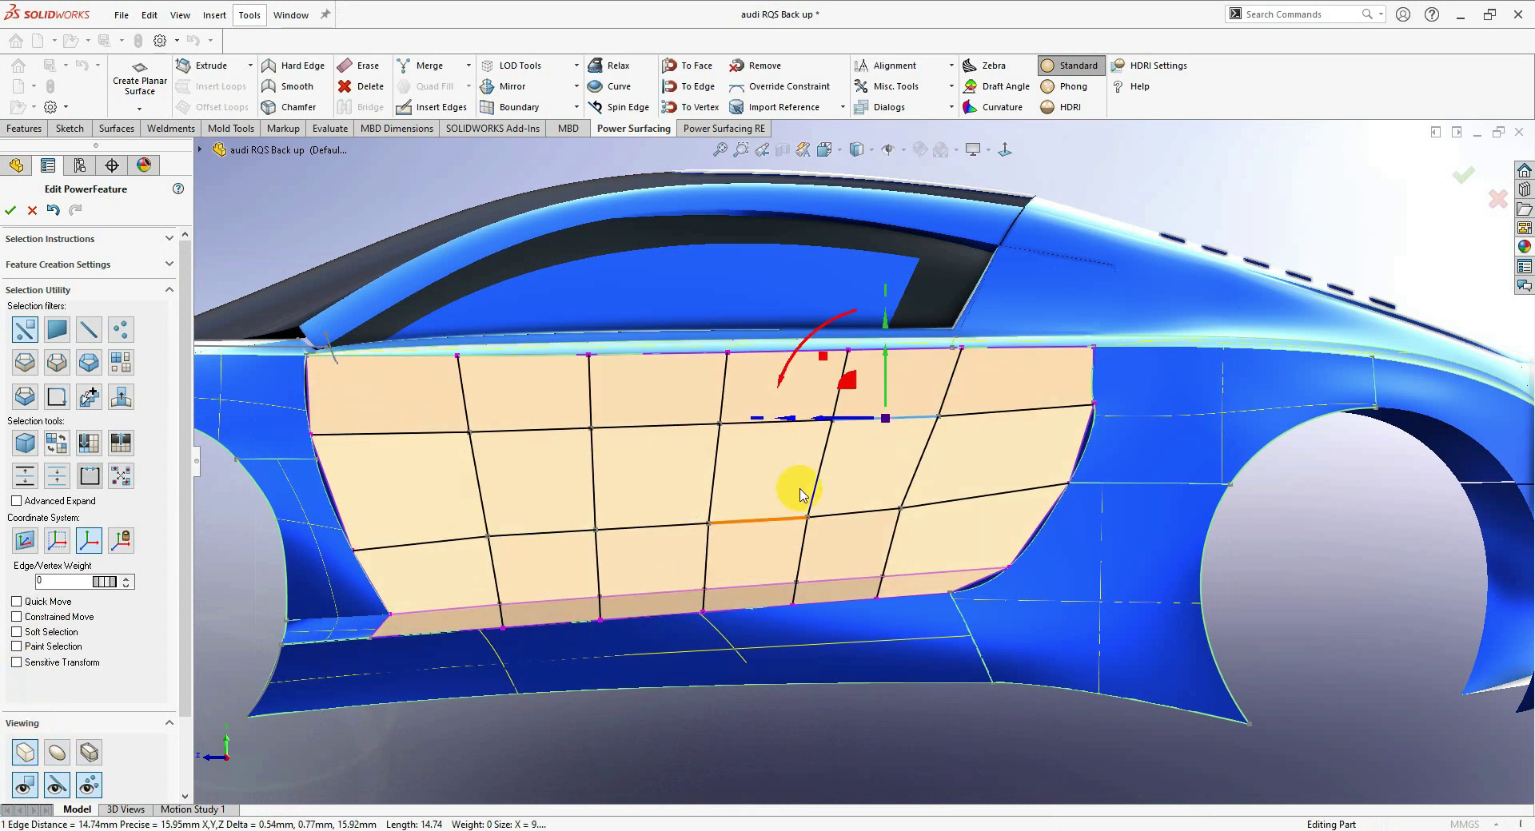
ctrl+click(744, 423)
ctrl+click(628, 428)
ctrl+click(498, 432)
ctrl+click(440, 433)
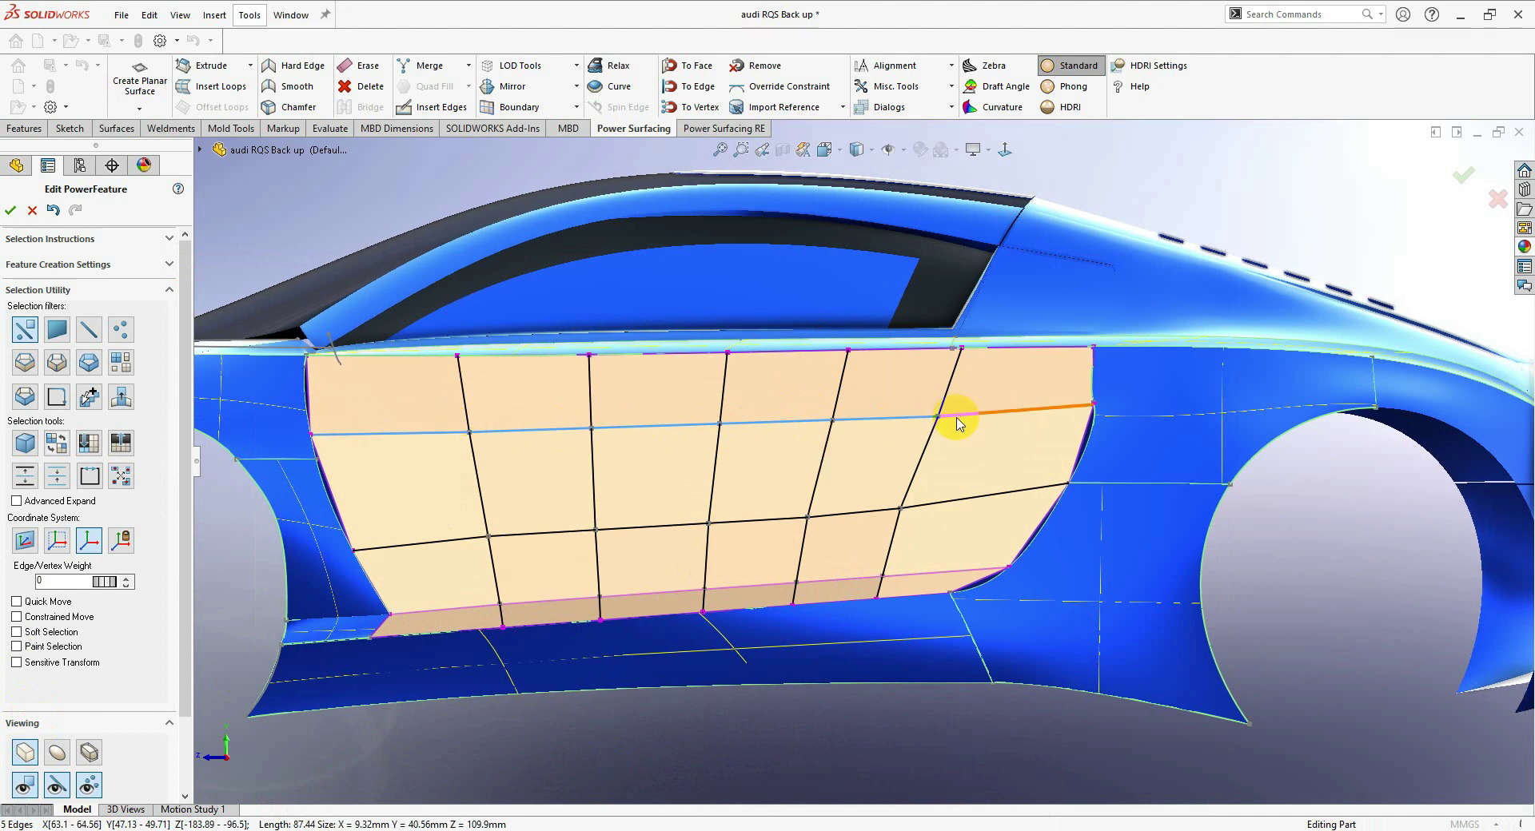
ctrl+click(957, 419)
drag(711, 387, 715, 379)
click(911, 704)
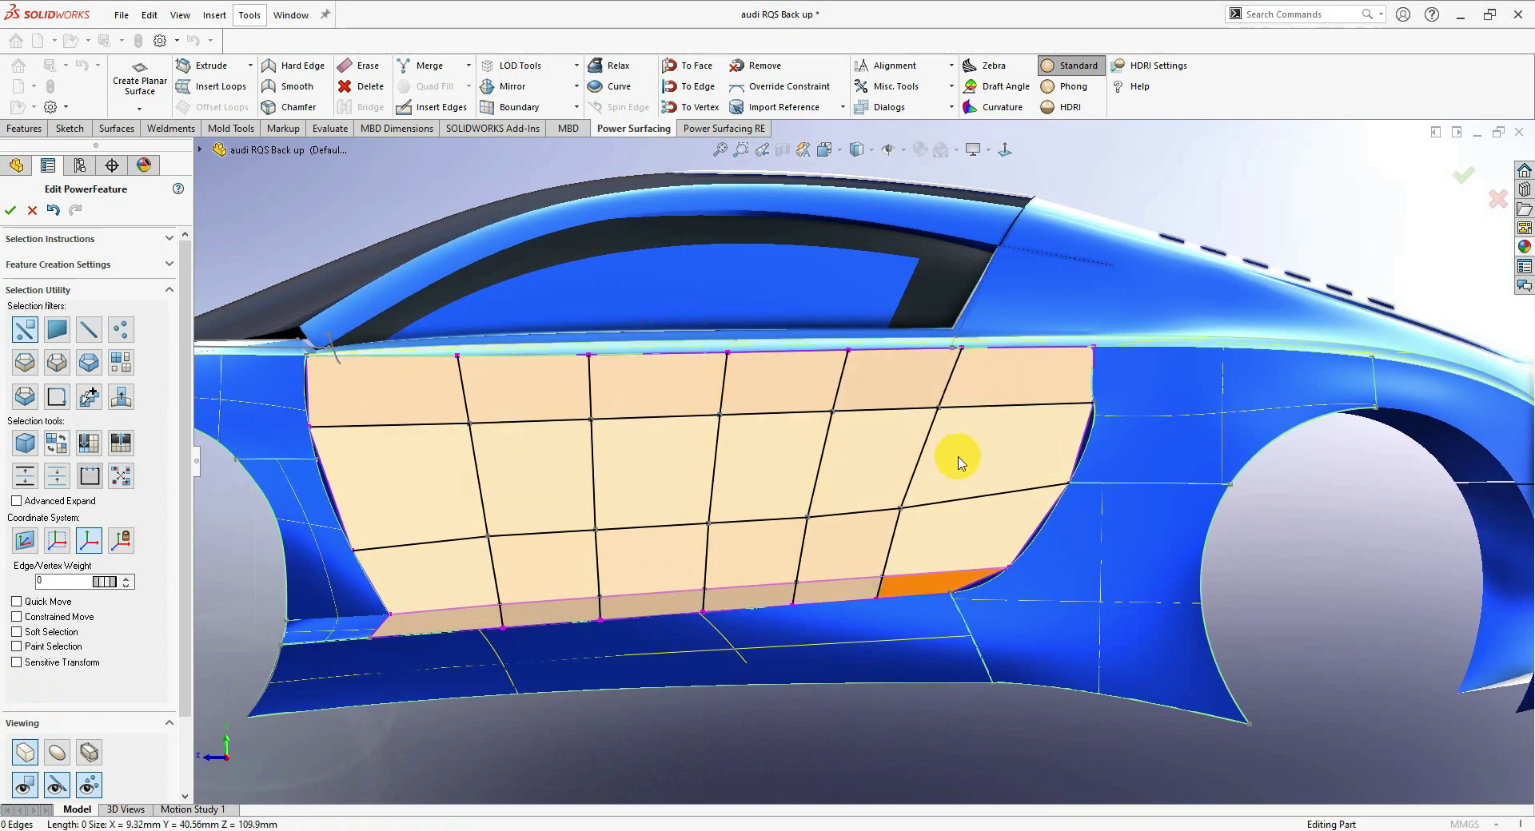
- Insert a chain of edges through the door's rearmost column, from the upper boundary down to the lower rear corner
click(997, 410)
scroll(993, 480, down, 3)
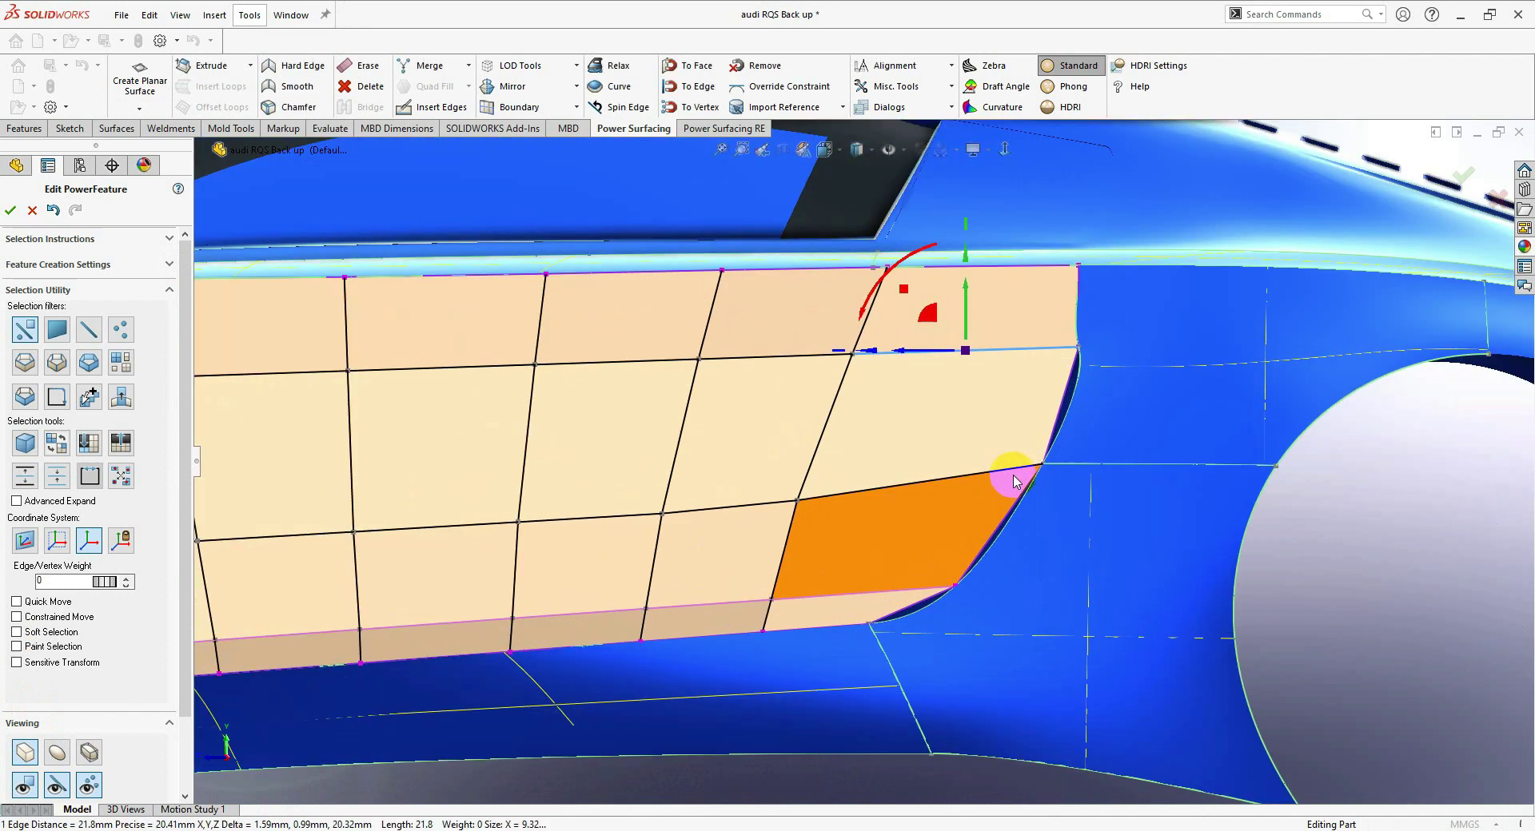
click(435, 106)
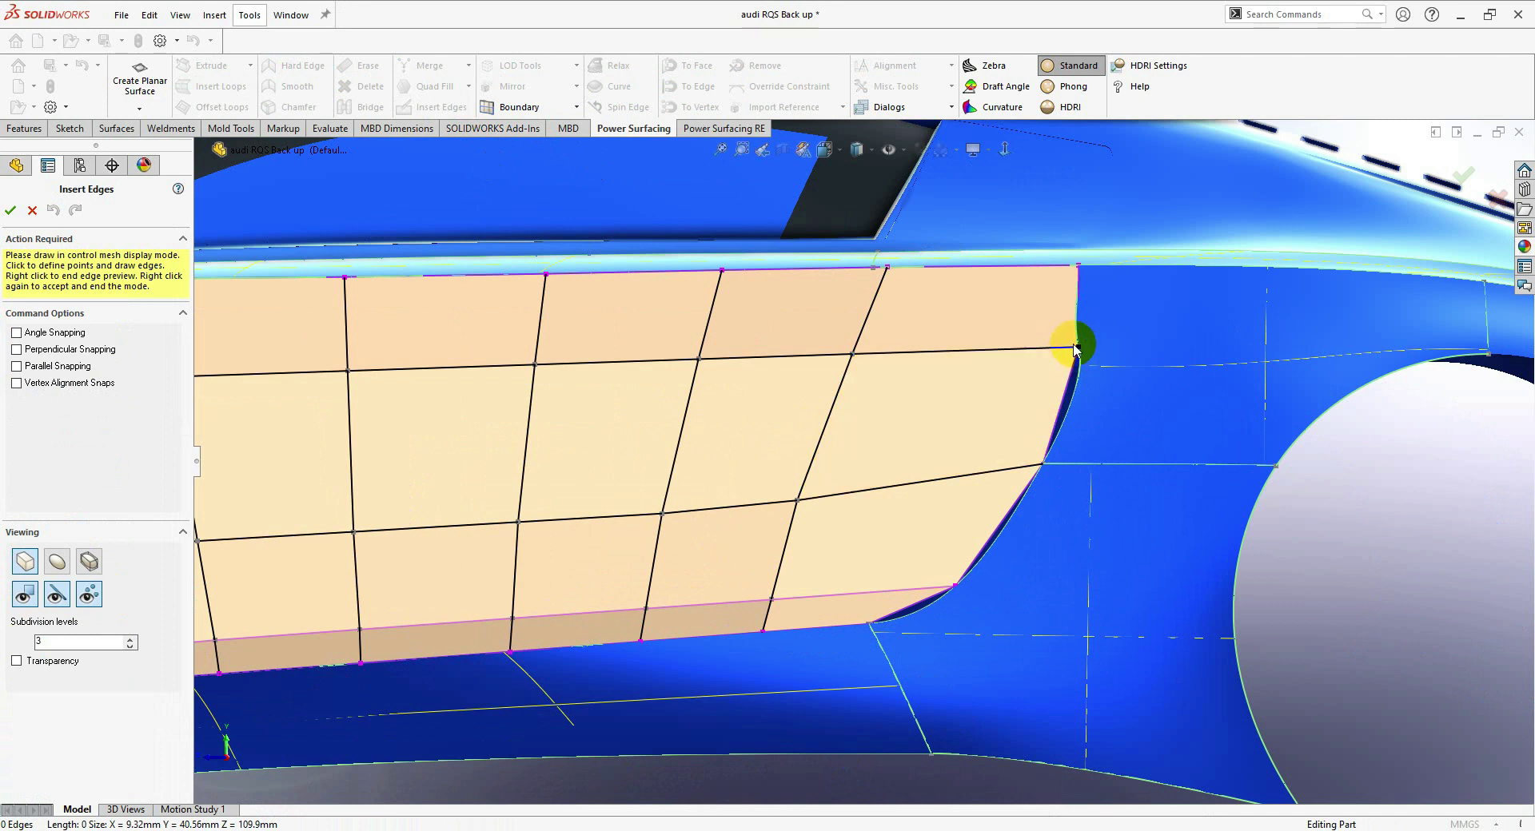
click(1017, 266)
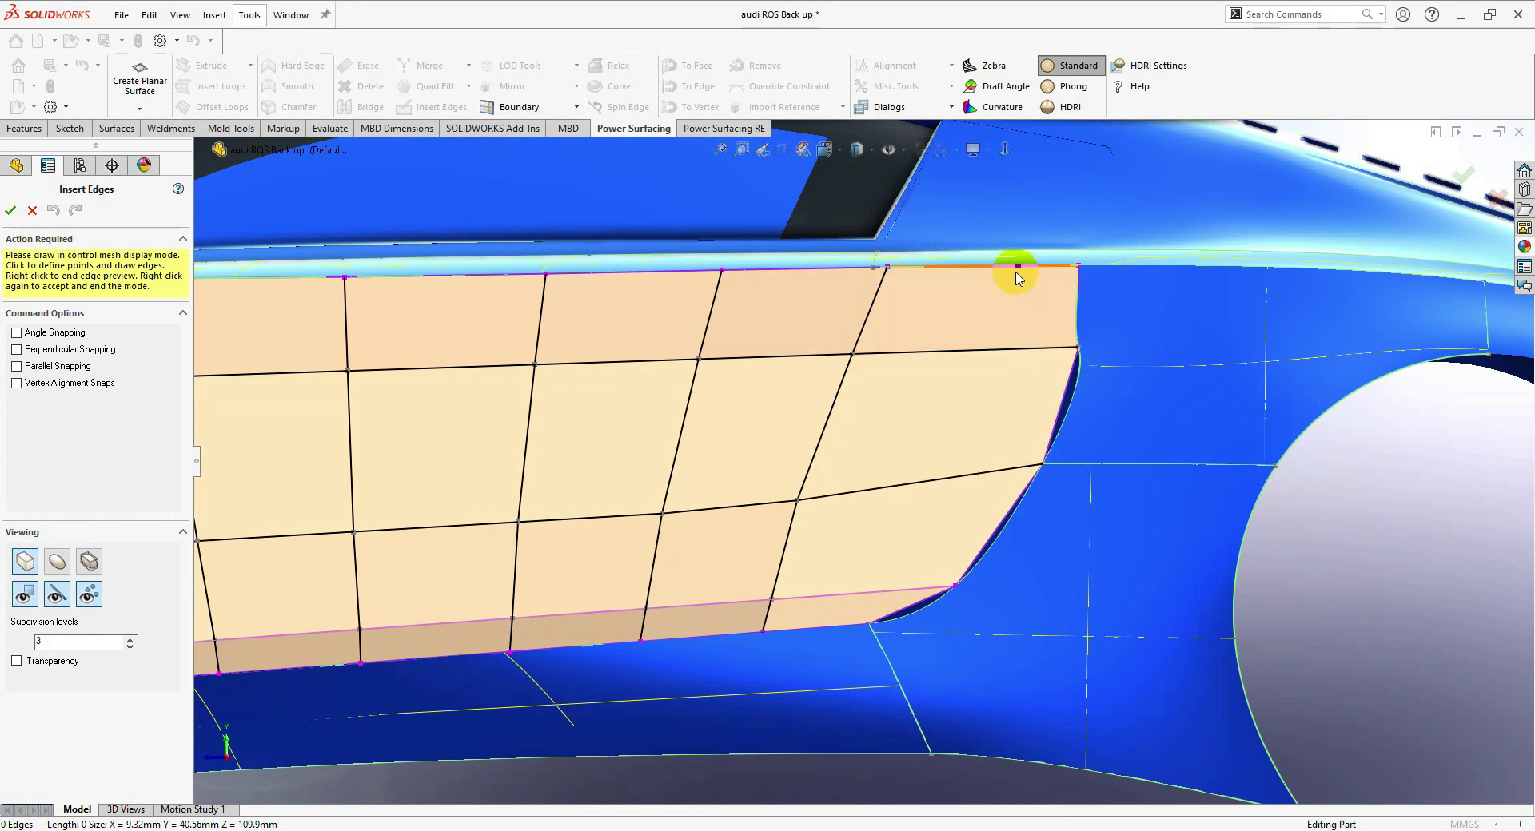
click(1003, 349)
click(953, 475)
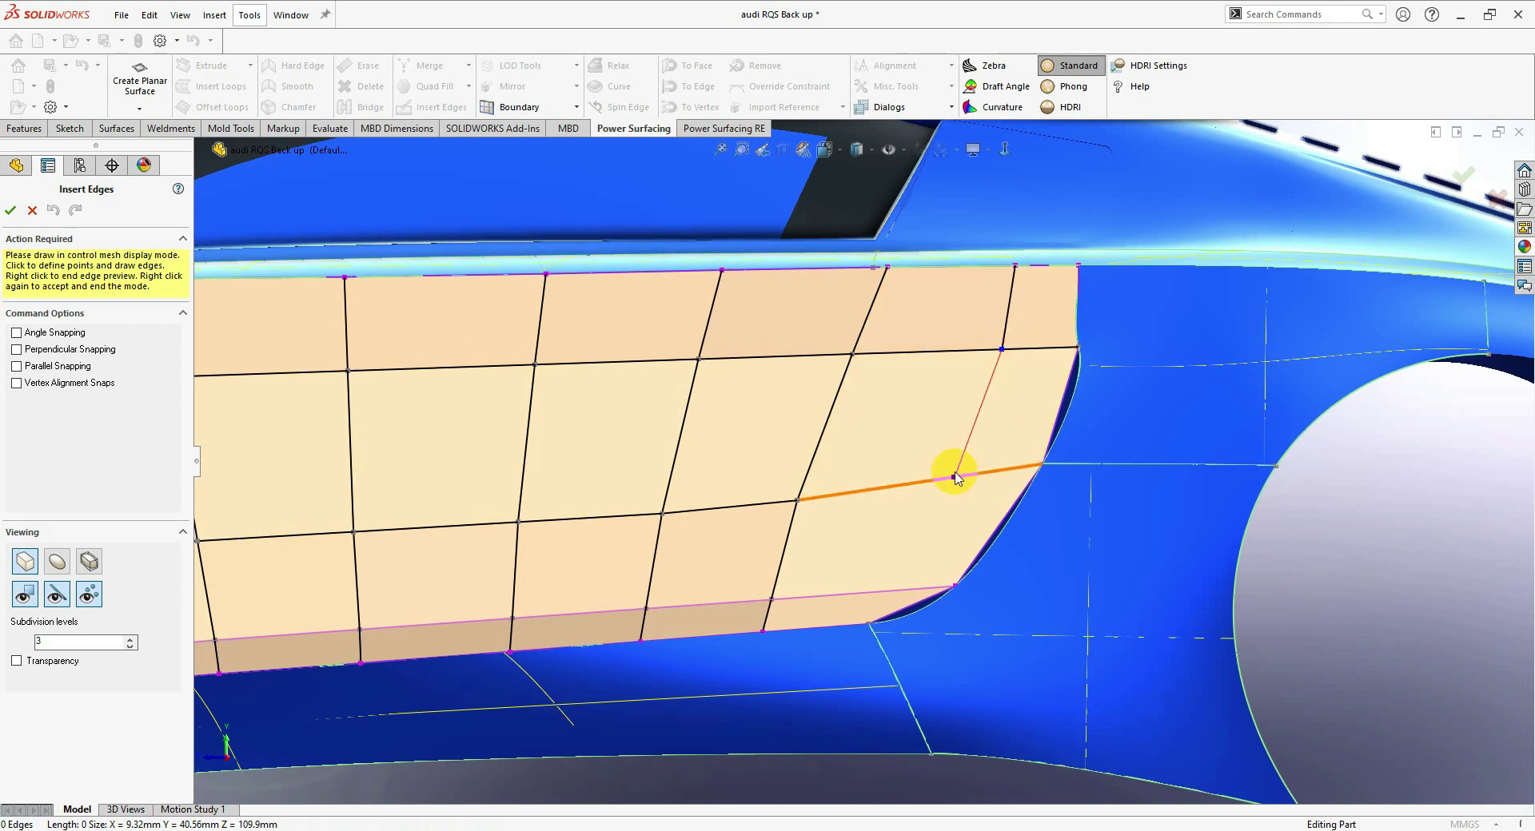
click(869, 625)
right_click(937, 554)
right_click(937, 554)
- Delete the three faces behind the new edge chain along the door's curved rear contour, below the top row
click(900, 612)
scroll(934, 604, down, 3)
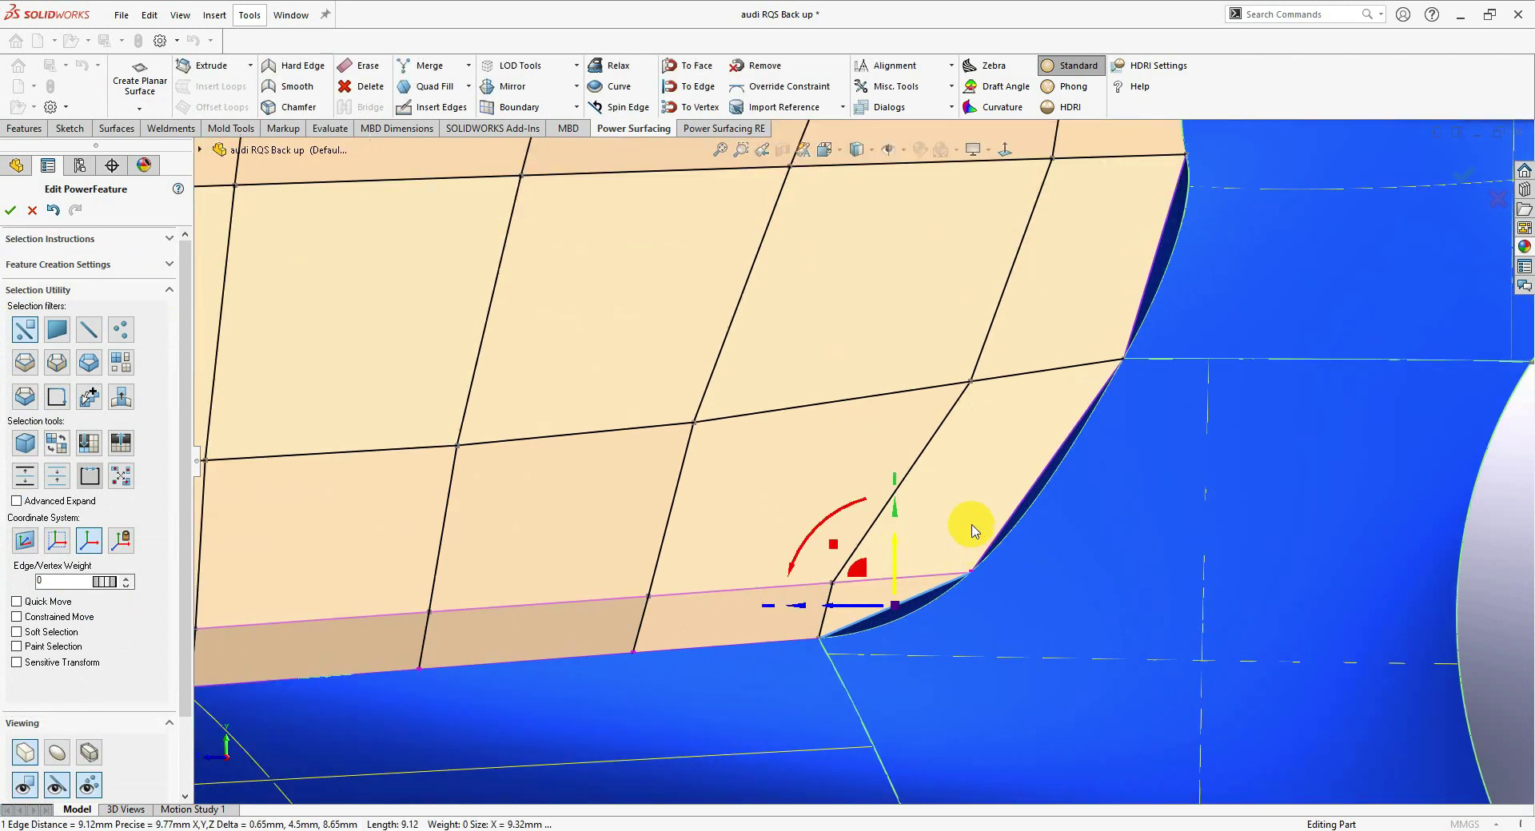
click(964, 530)
ctrl+click(863, 599)
ctrl+click(1054, 327)
scroll(1048, 325, up, 2)
right_click(1035, 322)
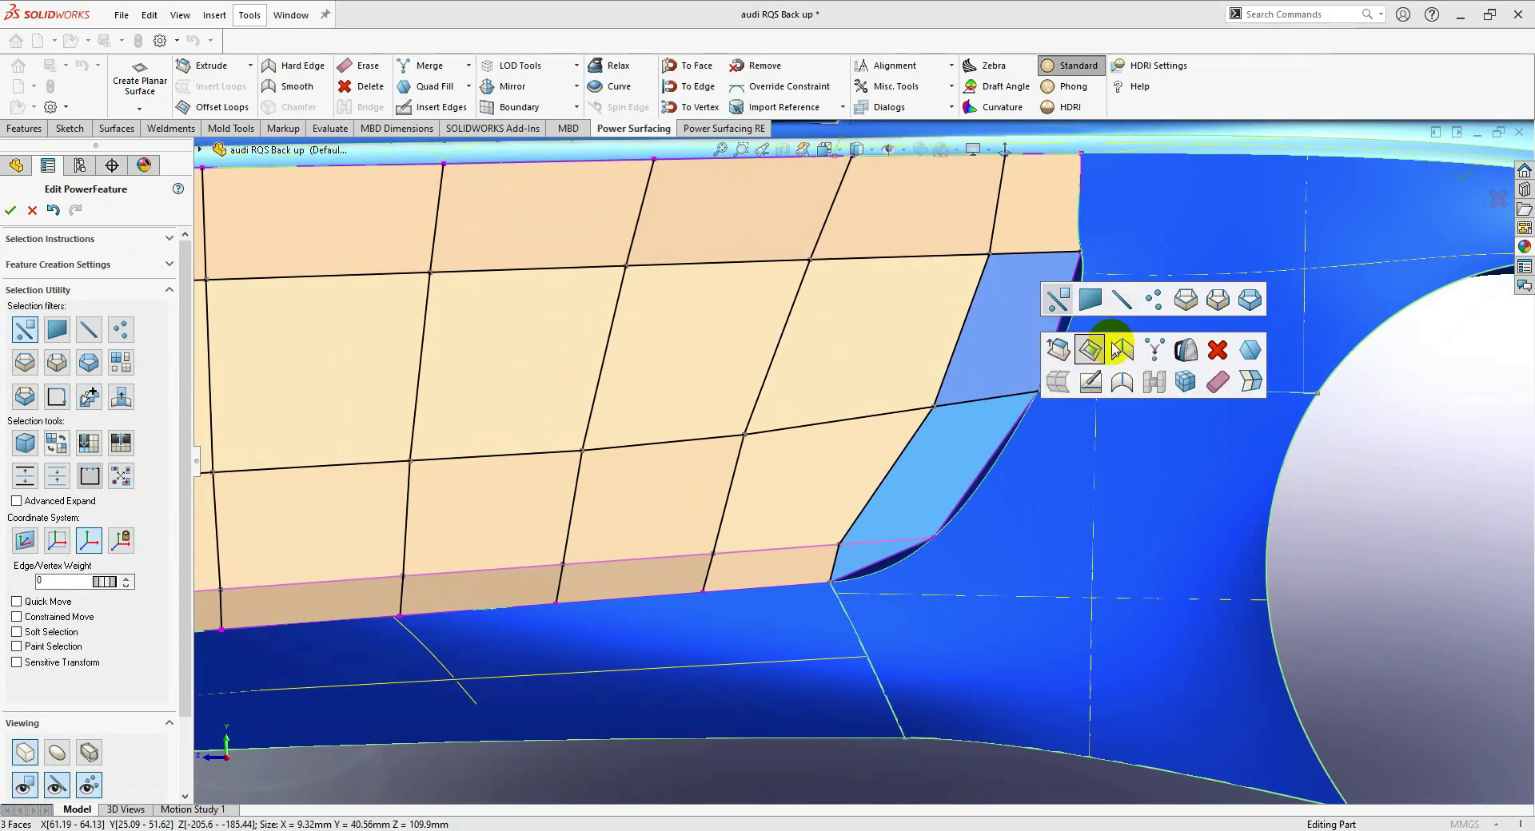
click(1216, 351)
- Try to reposition two vertices along the door's open rear edge, and undo the vertex moves
scroll(994, 394, up, 4)
middle_drag(1000, 391, 1111, 512)
click(837, 534)
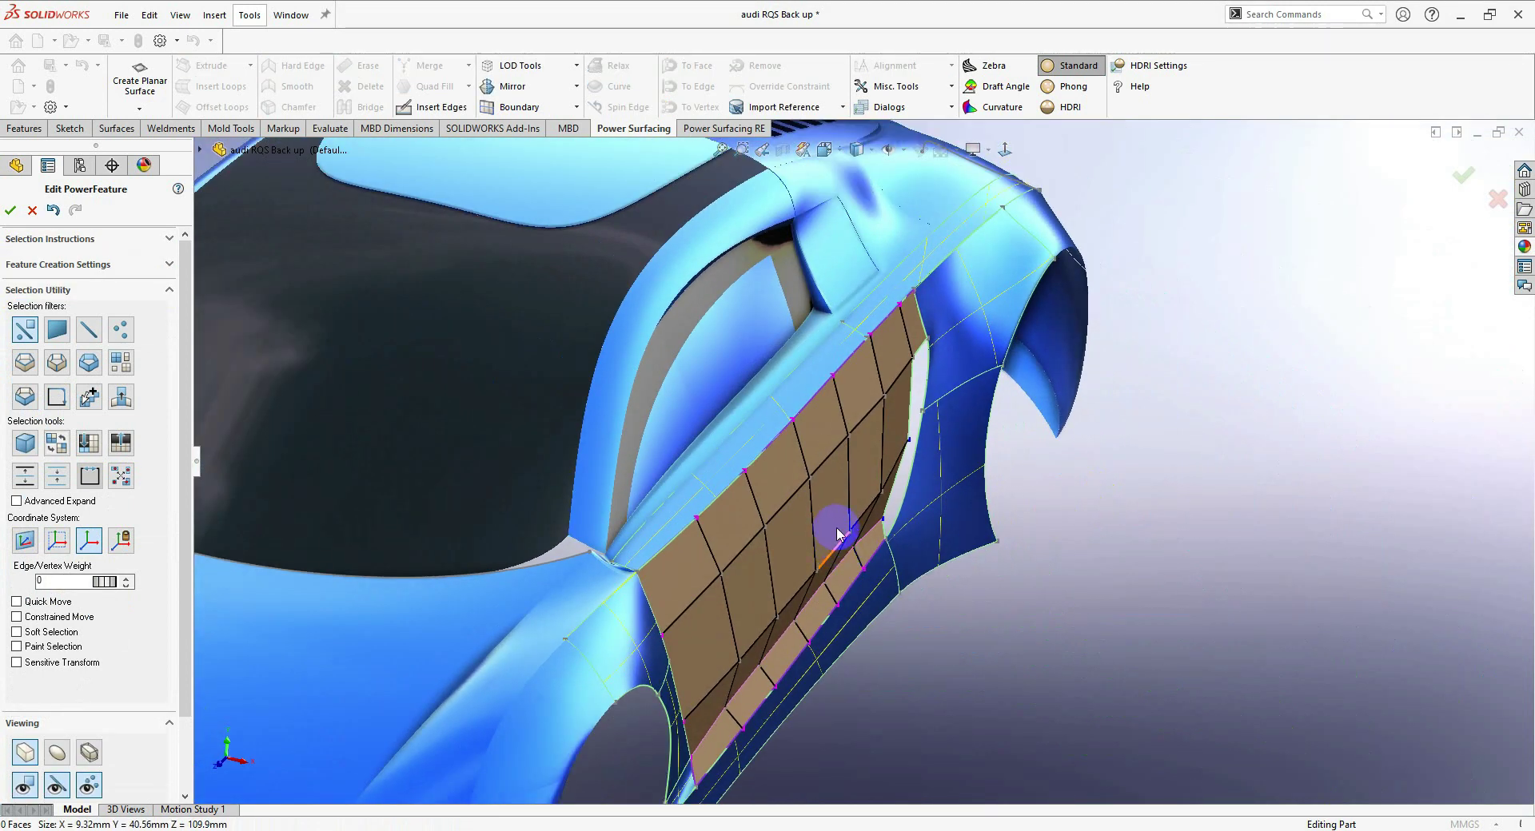
middle_drag(837, 534, 877, 538)
scroll(923, 472, down, 3)
middle_drag(925, 469, 883, 443)
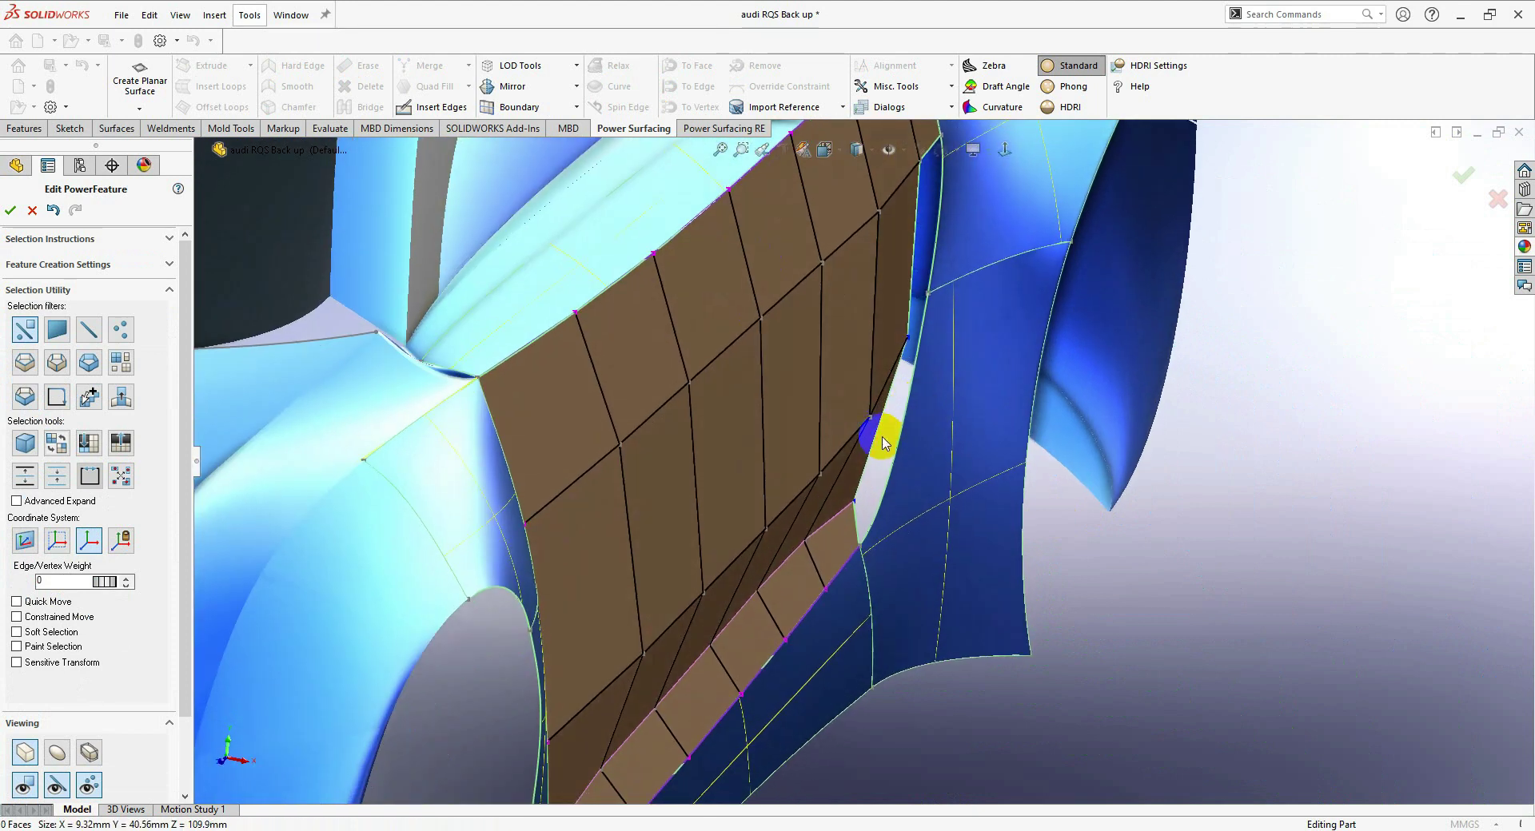
click(871, 417)
drag(937, 430, 930, 427)
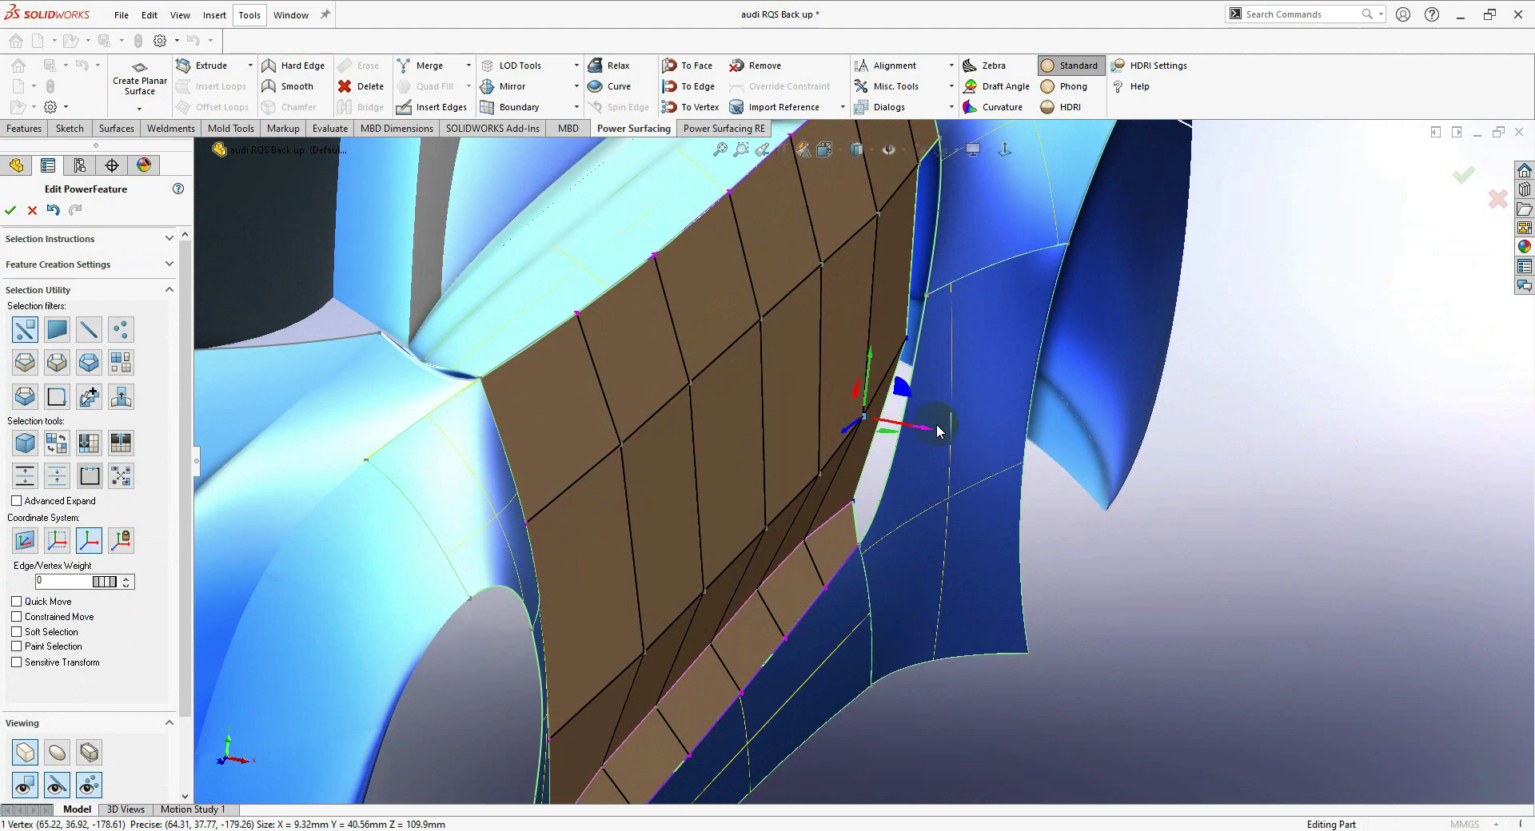
drag(929, 432, 908, 352)
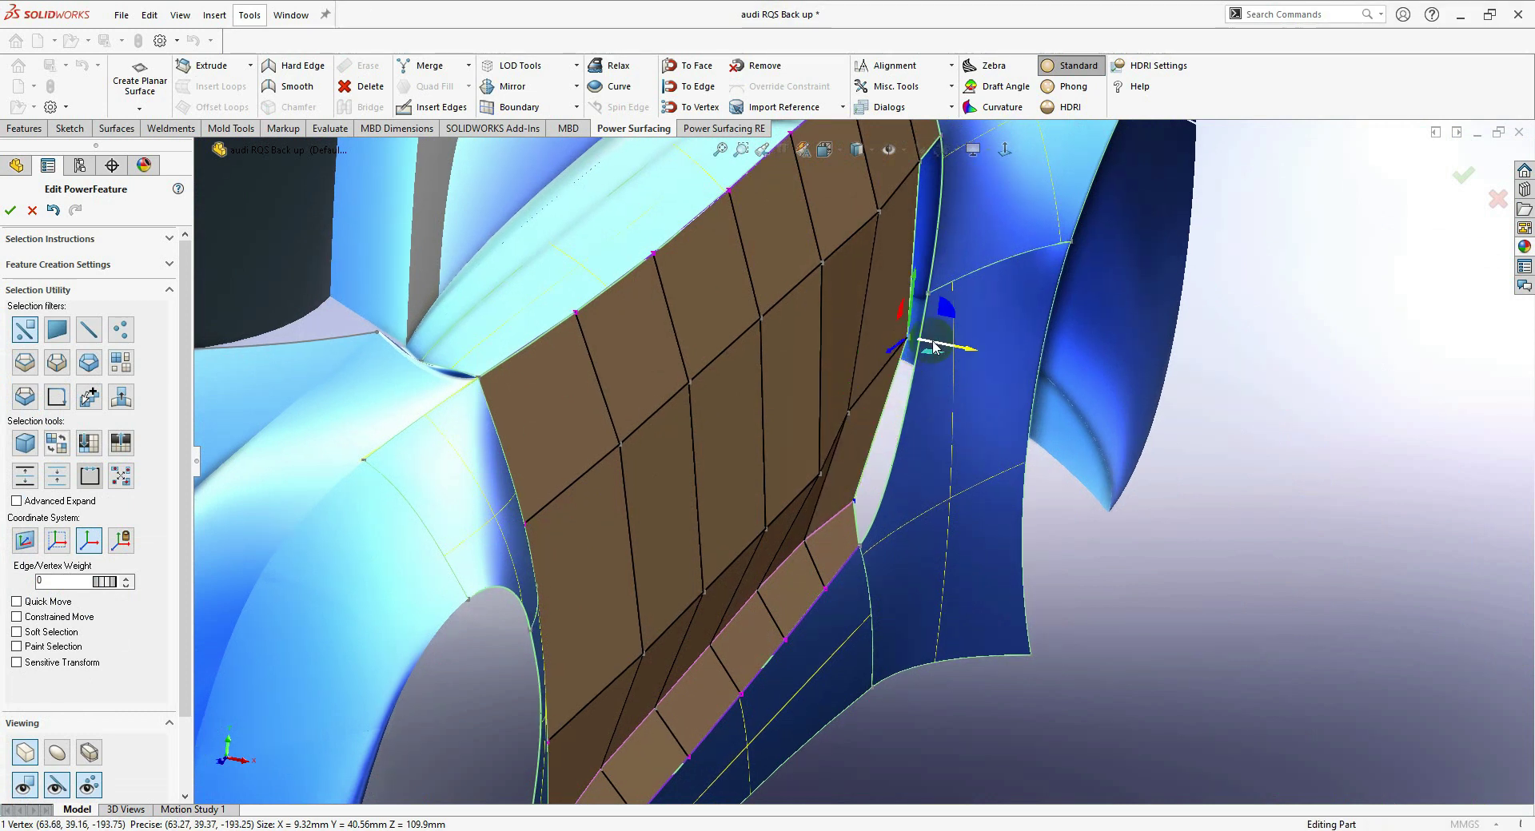
key(ctrl+z)
key(ctrl+z)
scroll(911, 432, up, 2)
key(ctrl+z)
- Adjust the position of two vertices near the door's open rear edge to even out the contour
middle_drag(887, 505, 856, 543)
scroll(883, 472, down, 2)
click(896, 371)
drag(928, 407, 932, 416)
middle_drag(929, 447, 915, 484)
click(816, 457)
drag(834, 486, 830, 480)
middle_drag(828, 476, 998, 167)
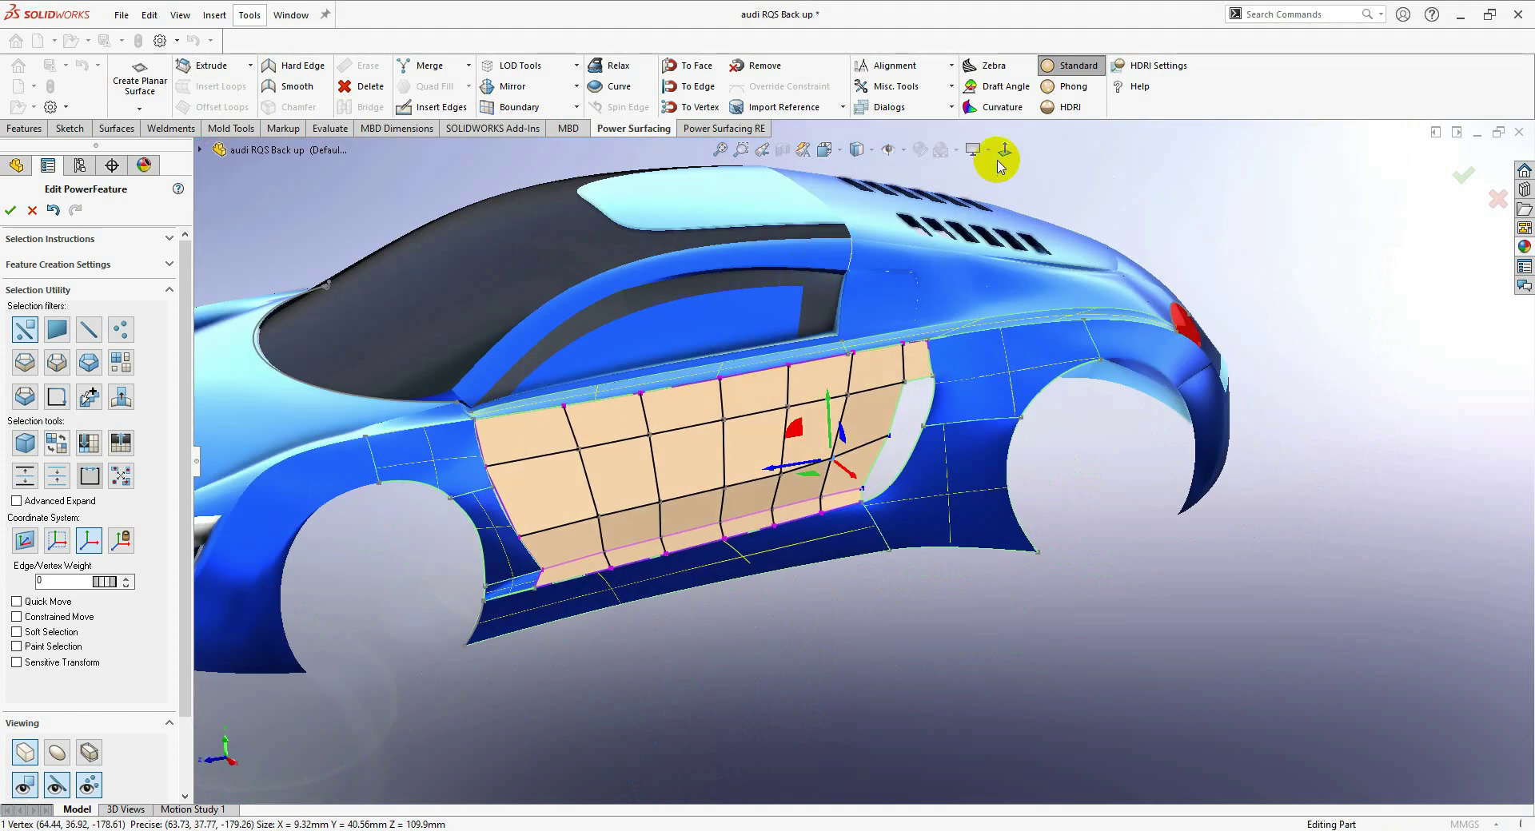
- Examine the door's open rear corner in side view against the surrounding body opening
click(1008, 150)
click(919, 386)
scroll(935, 386, down, 2)
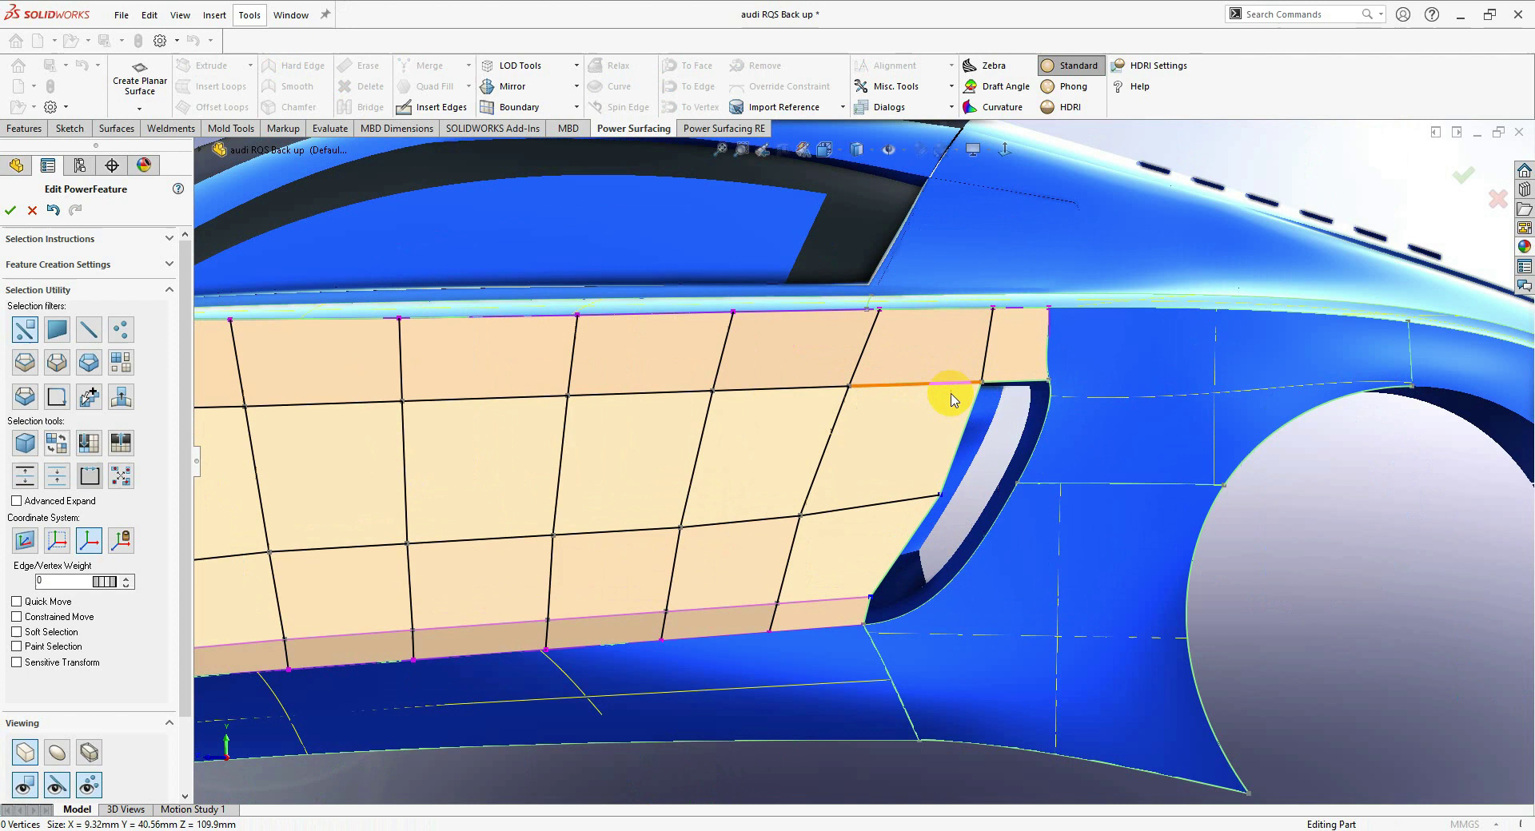
click(989, 401)
scroll(980, 415, up, 1)
scroll(970, 436, down, 1)
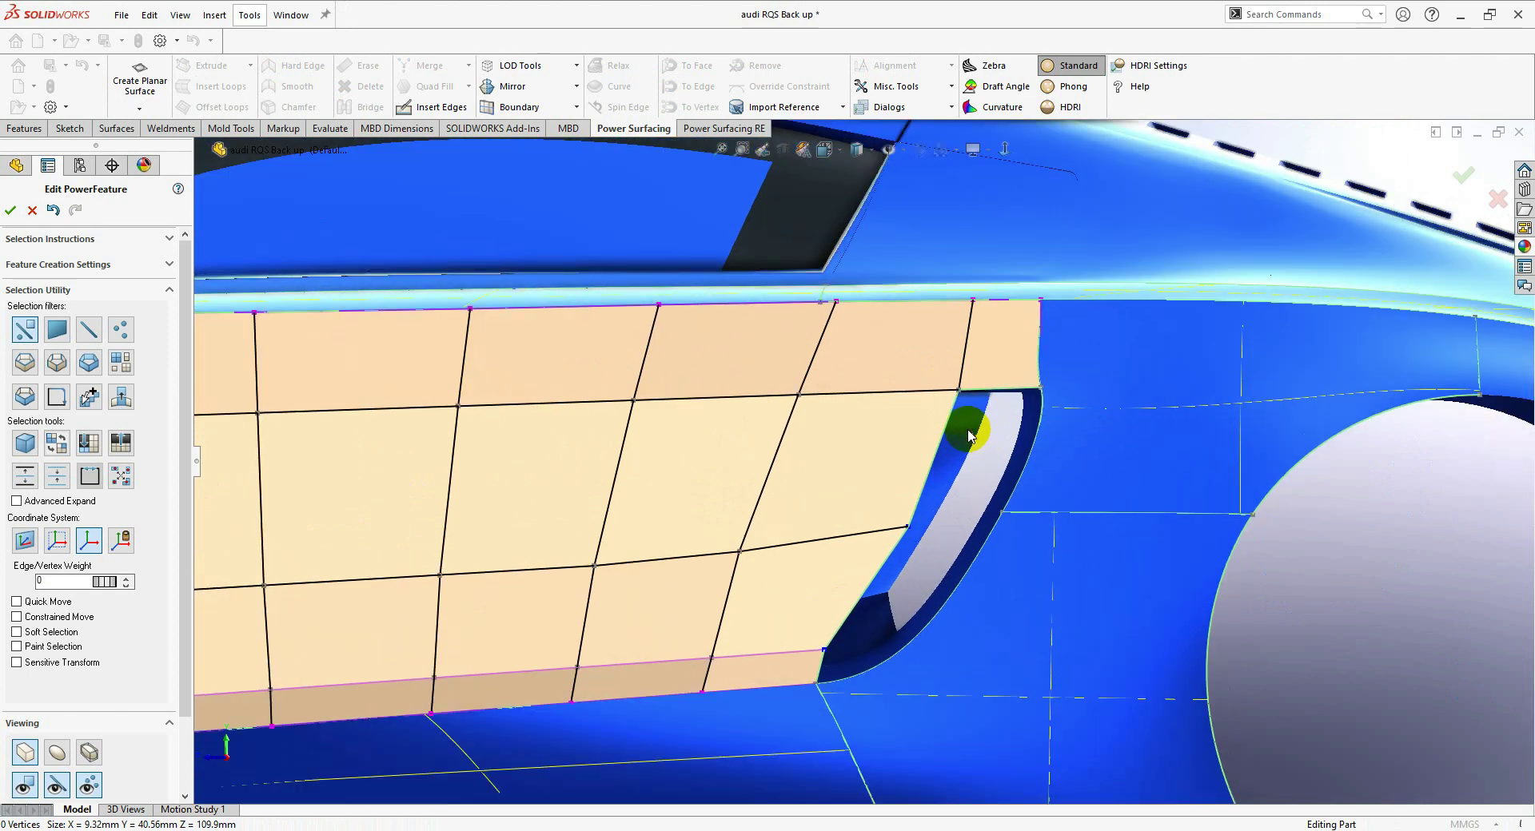
scroll(972, 442, up, 4)
scroll(927, 442, down, 3)
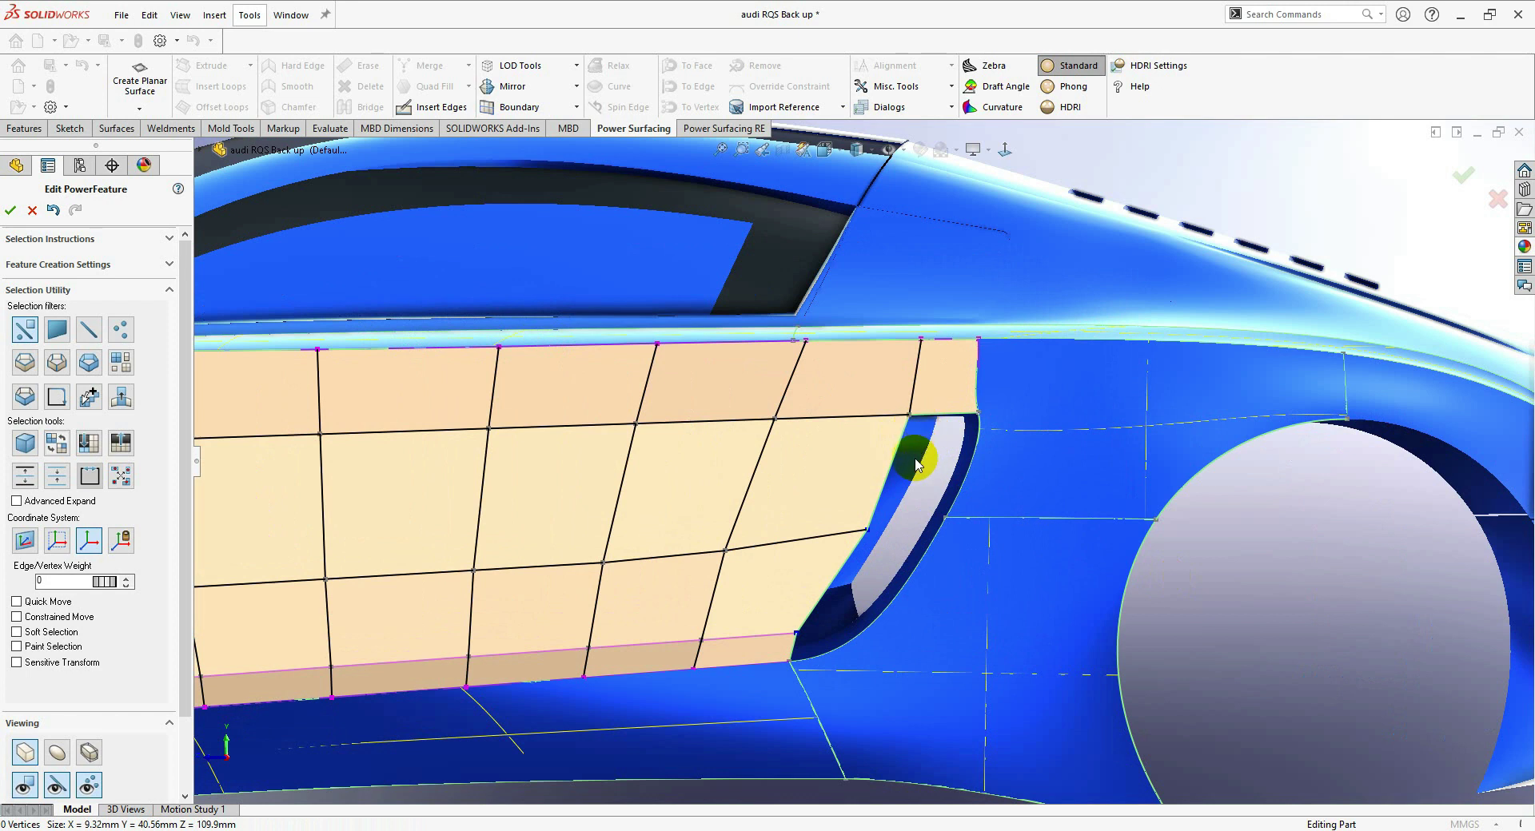
- Select the four open boundary edges along the door's rear gap and set their edge weight to 42
key(s)
click(1018, 412)
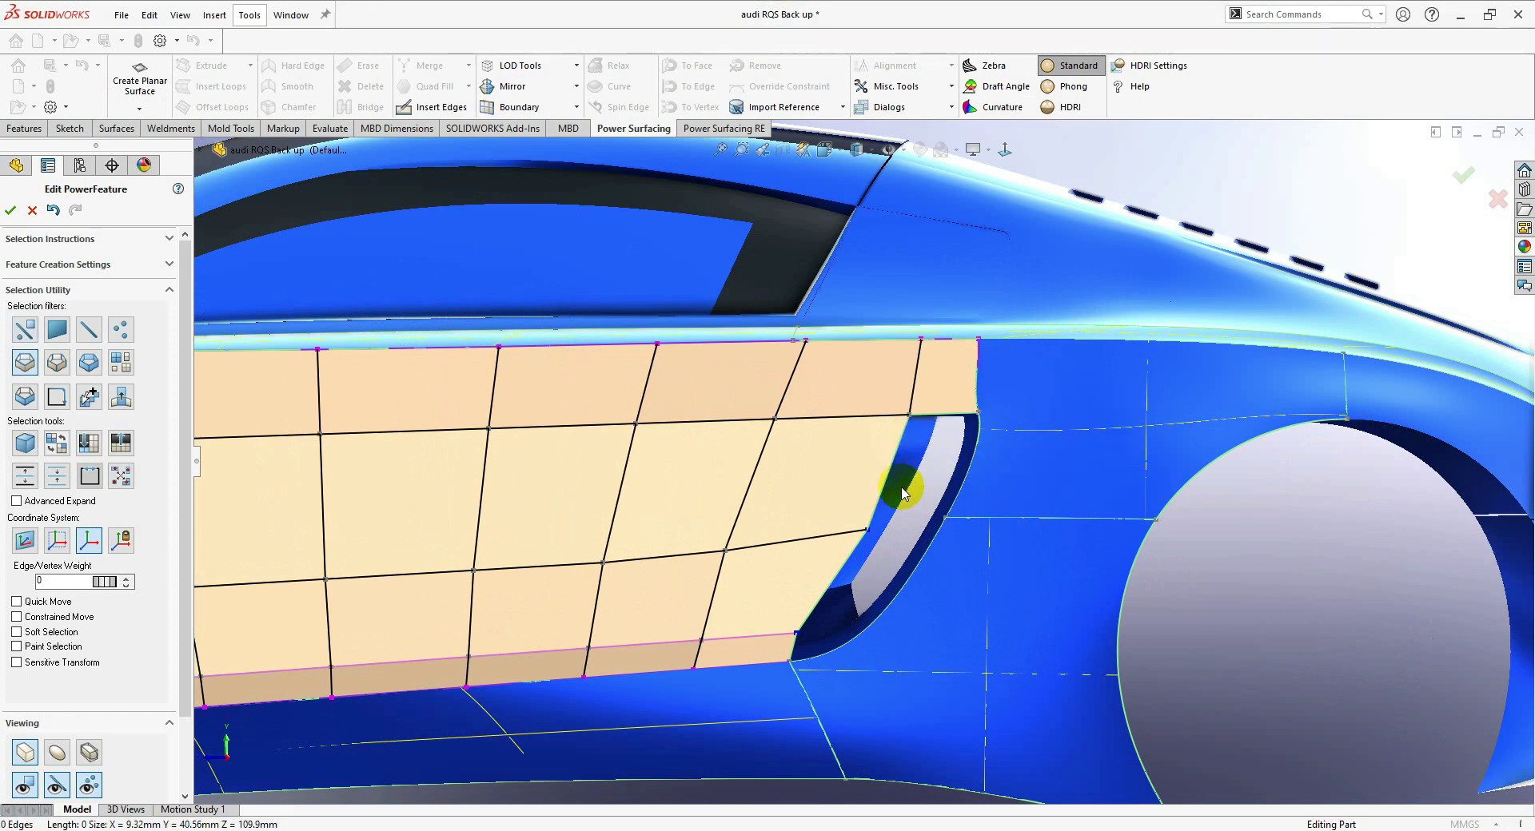
key(s)
click(889, 465)
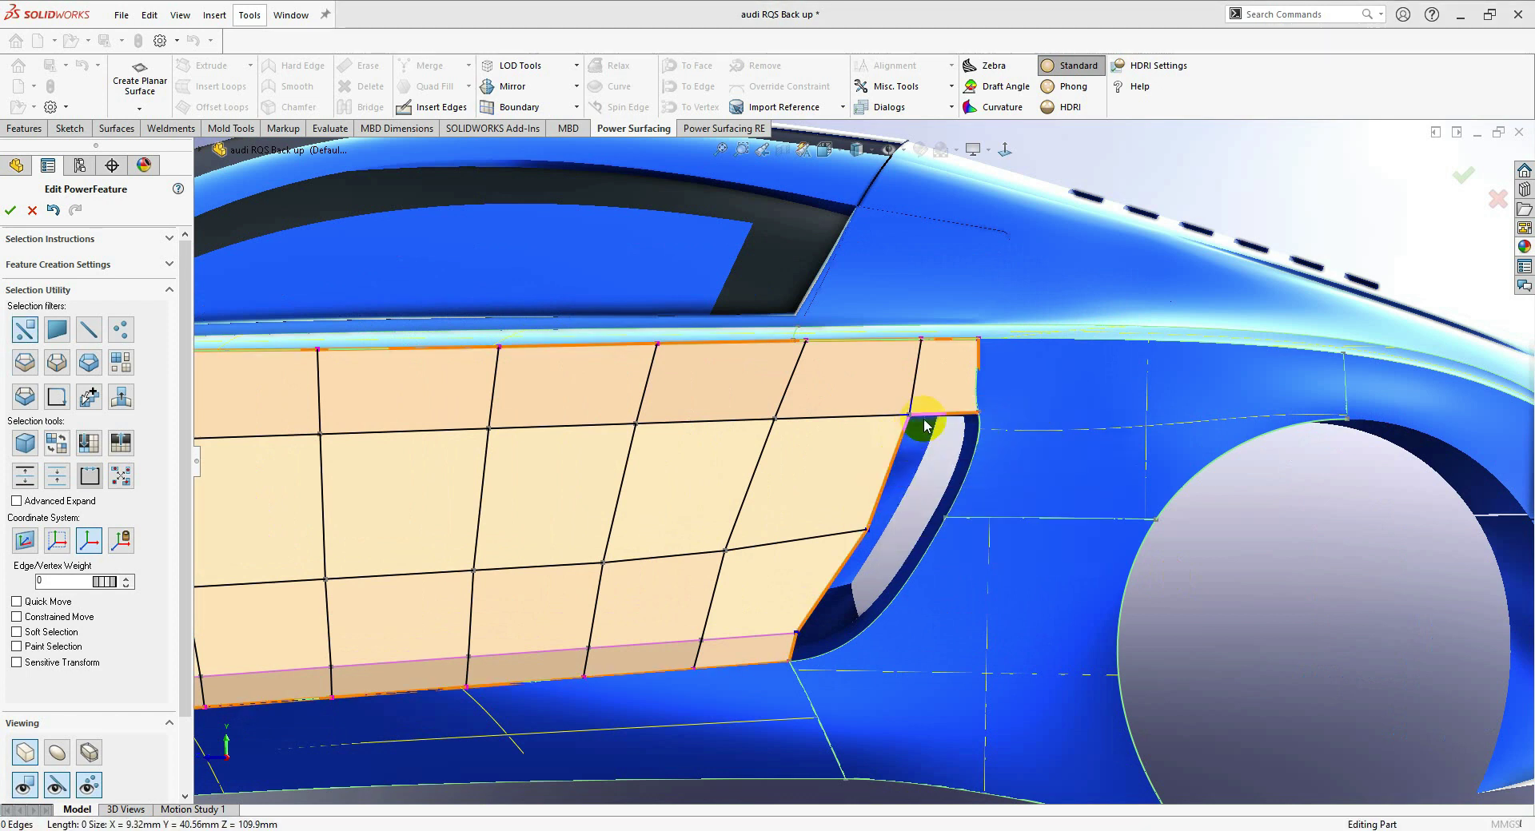
click(904, 457)
ctrl+click(849, 584)
middle_drag(817, 614, 863, 573)
click(133, 590)
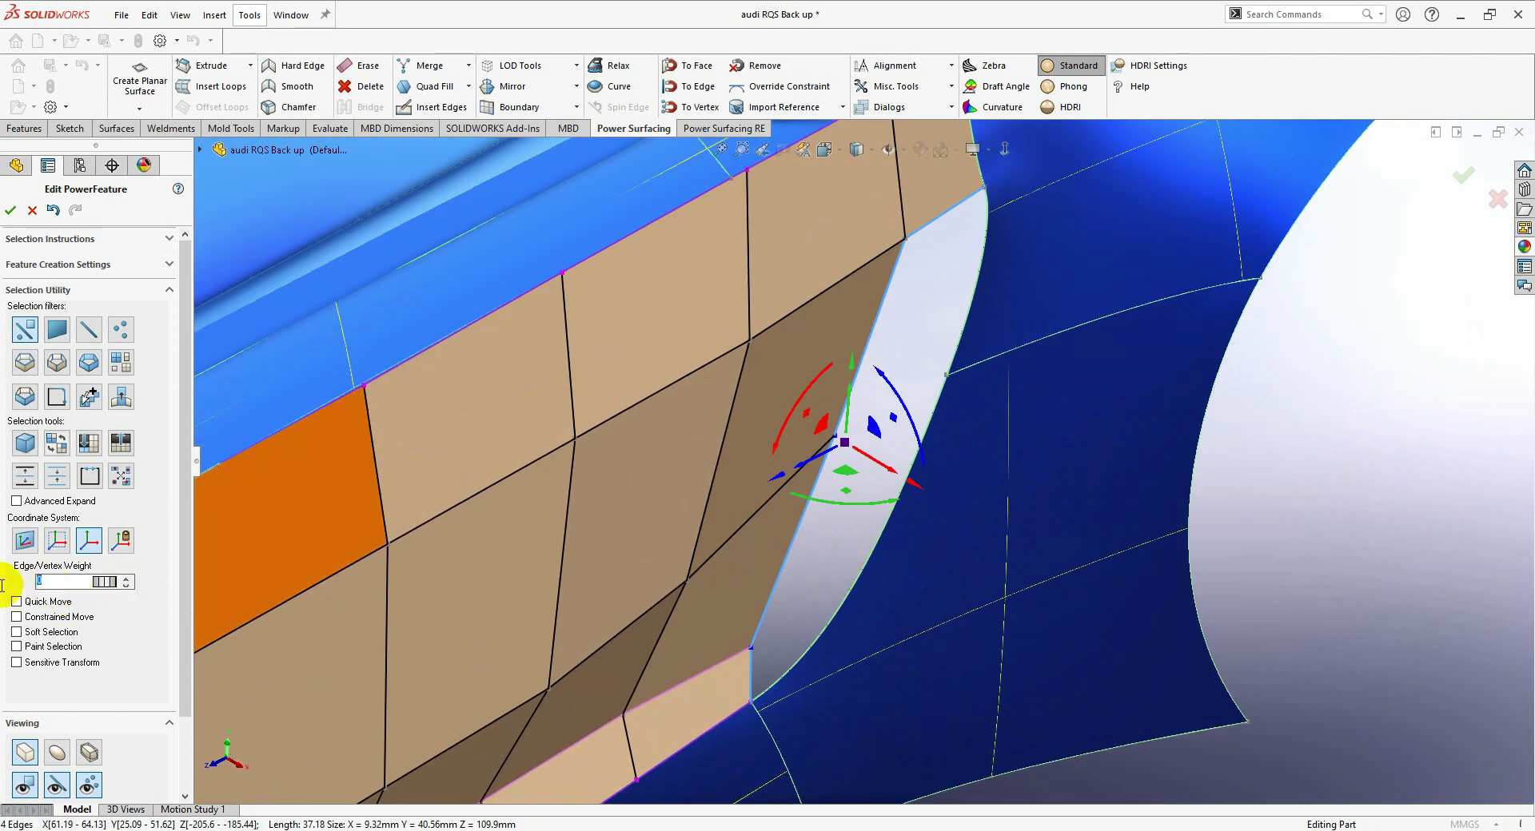
click(126, 584)
scroll(794, 514, down, 1)
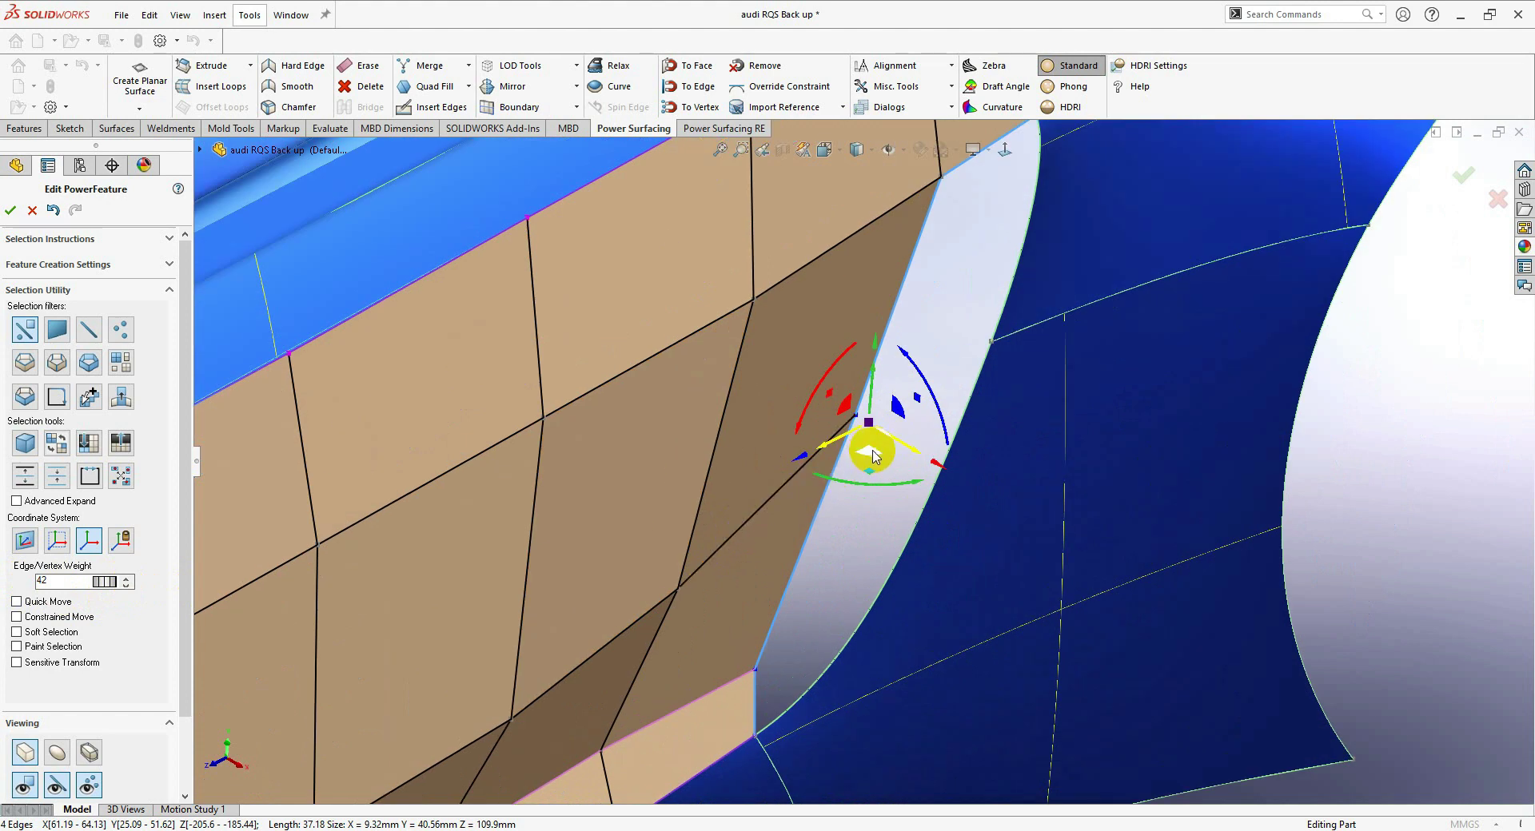
- Extrude the four selected rear edges into a new strip of faces angled inward and rearward toward the body opening
middle_drag(872, 448, 868, 433)
drag(870, 424, 871, 530)
middle_drag(871, 529, 880, 521)
drag(874, 461, 931, 413)
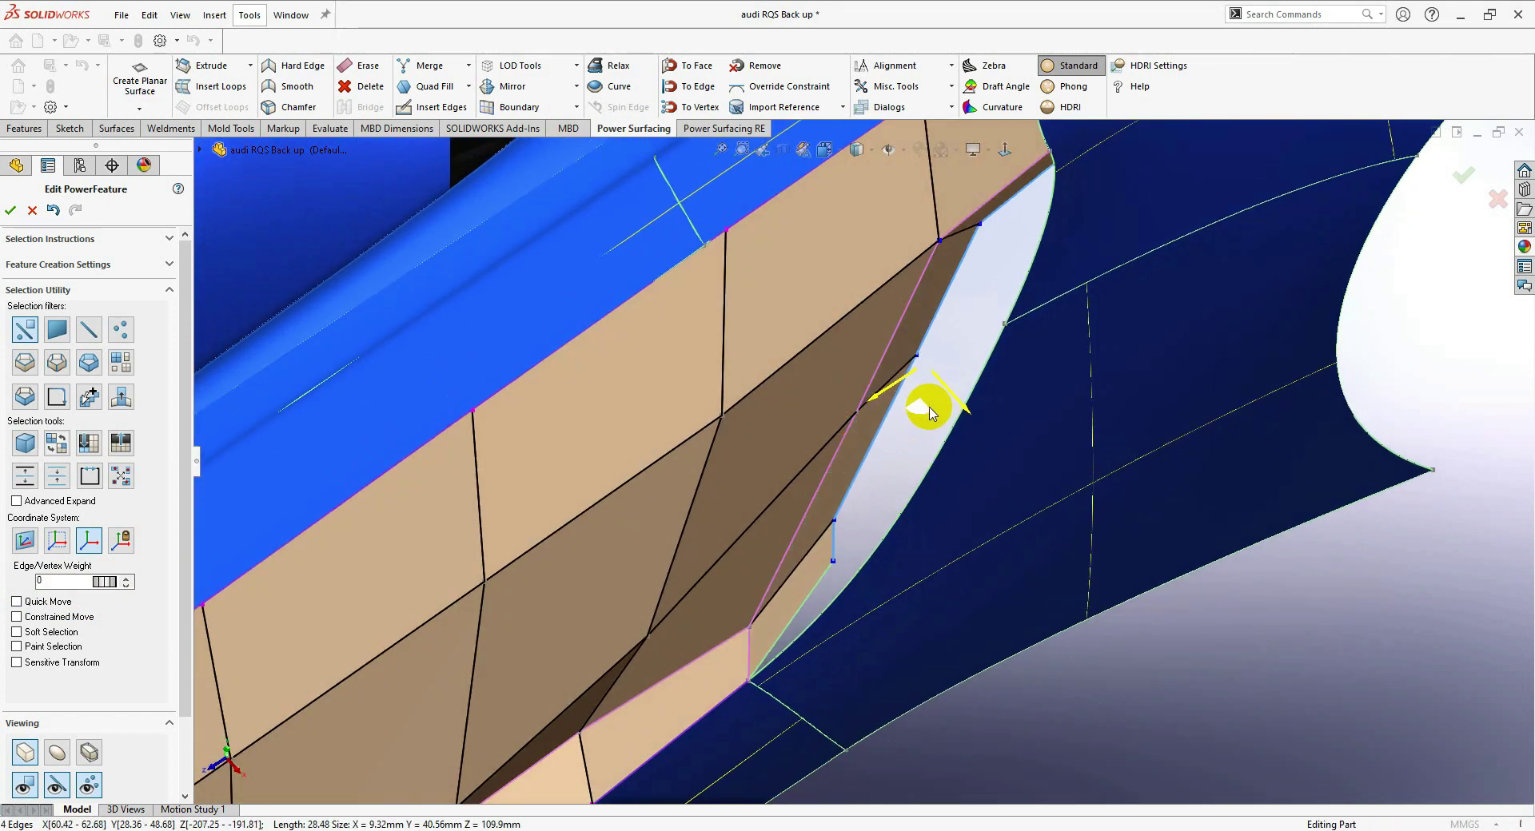
middle_drag(921, 431, 901, 539)
drag(911, 514, 973, 564)
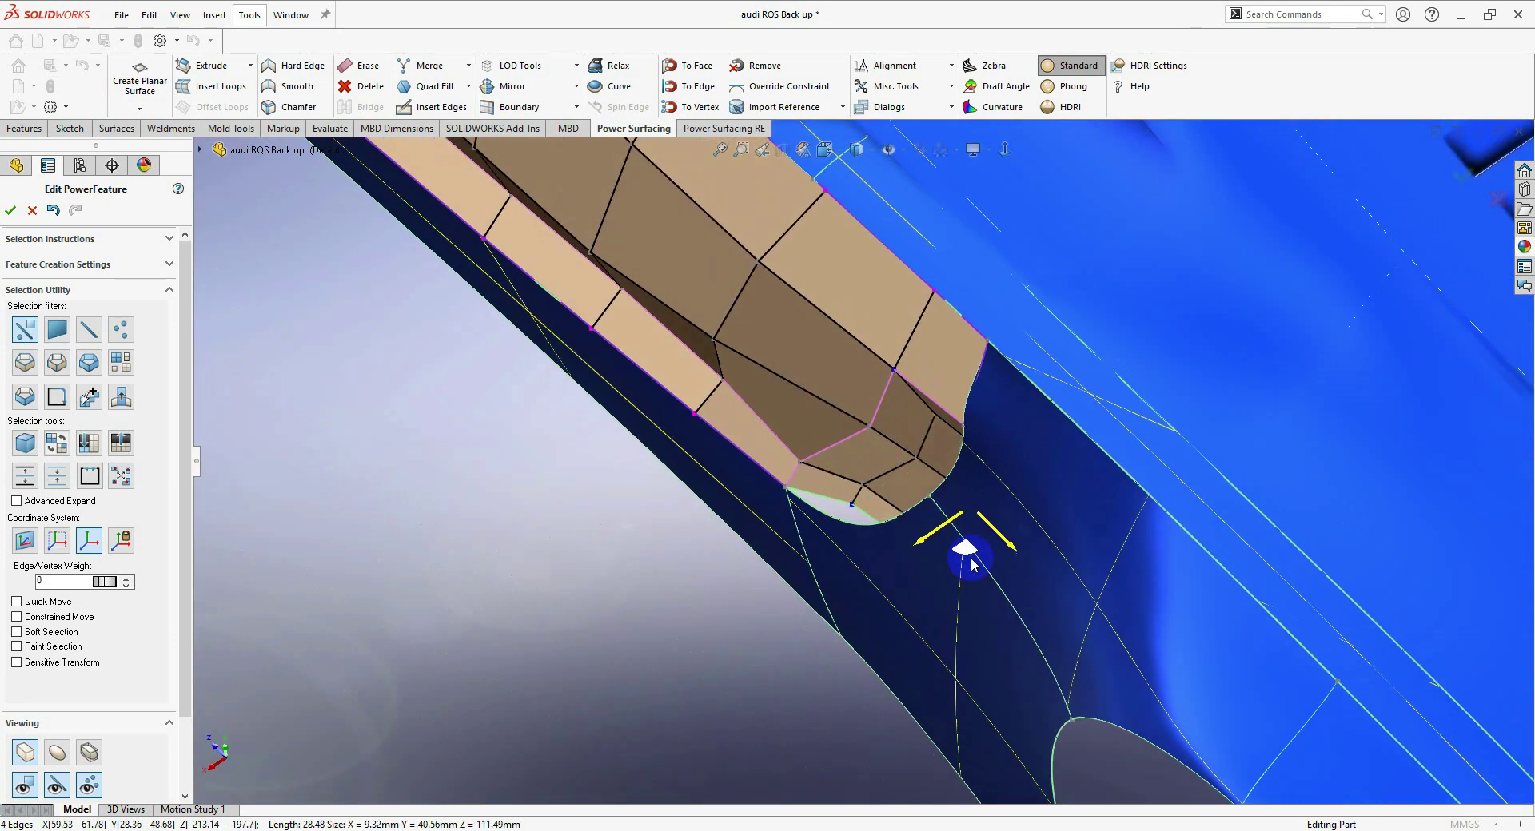
middle_drag(971, 563, 972, 254)
click(1005, 149)
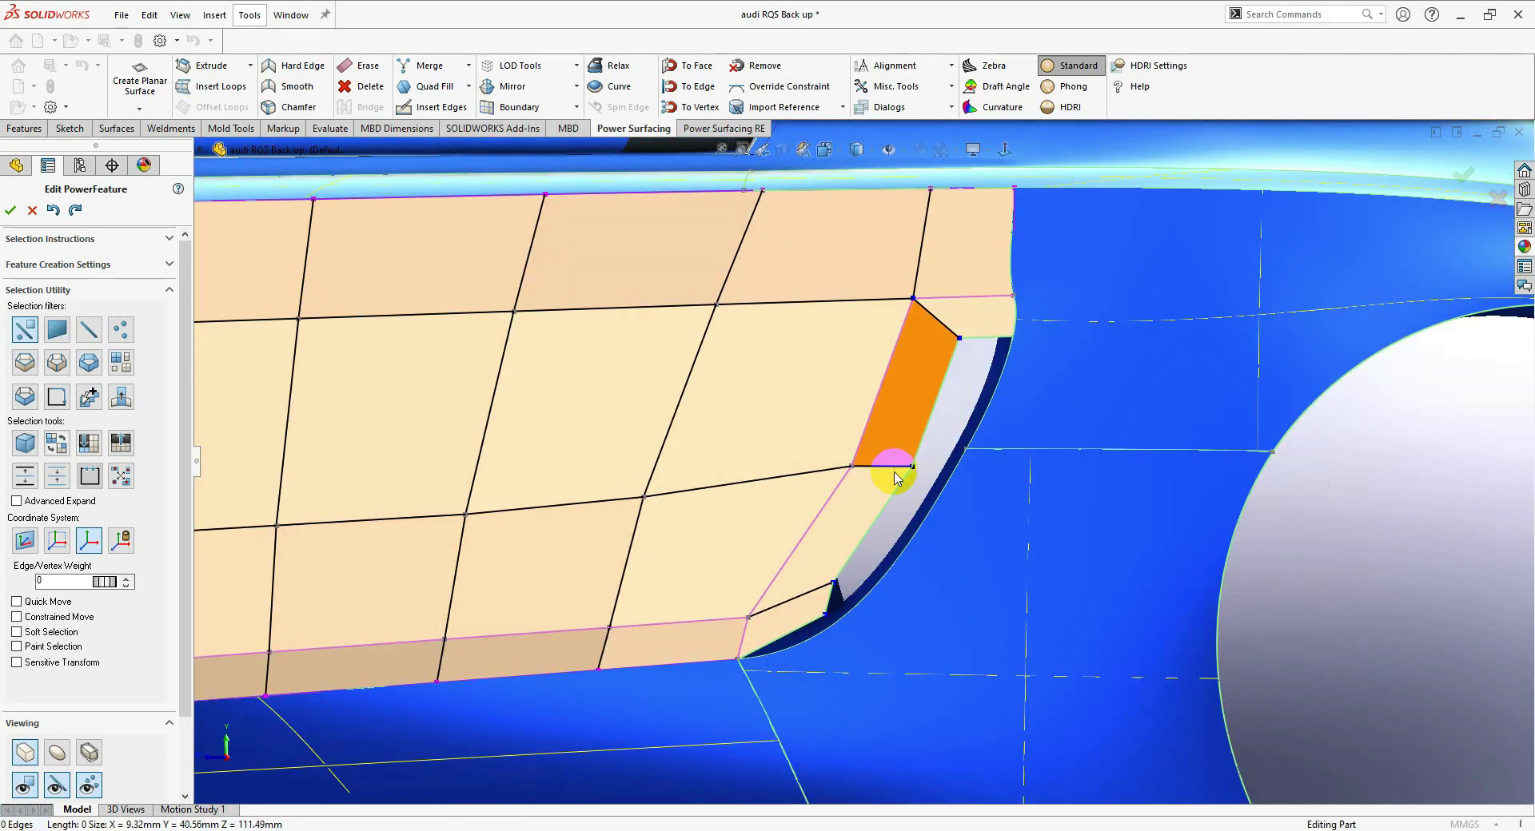
- Examine the extruded rear strip and the edges around its upper corner in side view
click(831, 462)
scroll(831, 462, up, 5)
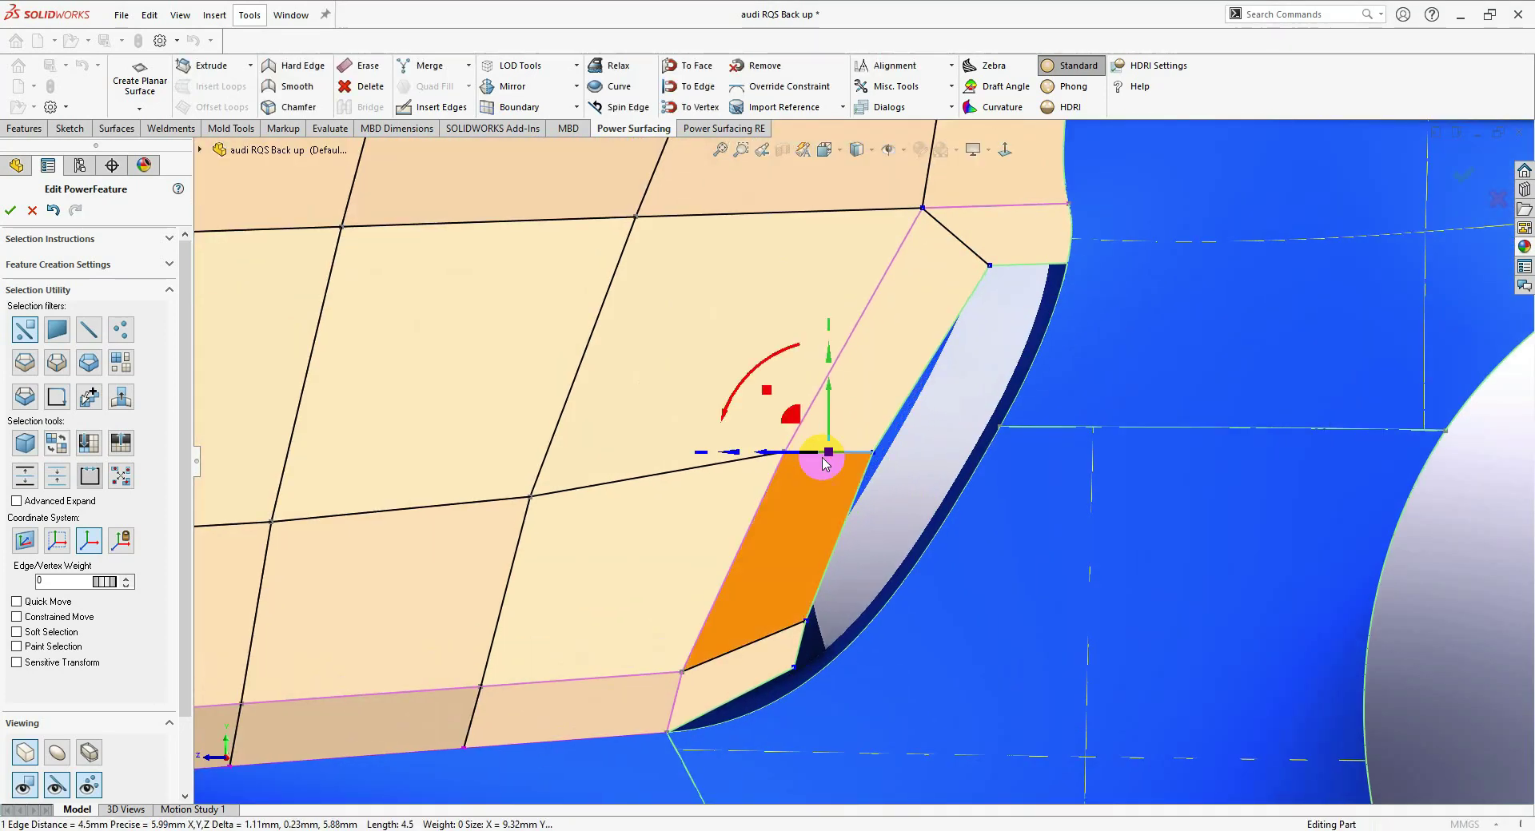
scroll(825, 365, down, 3)
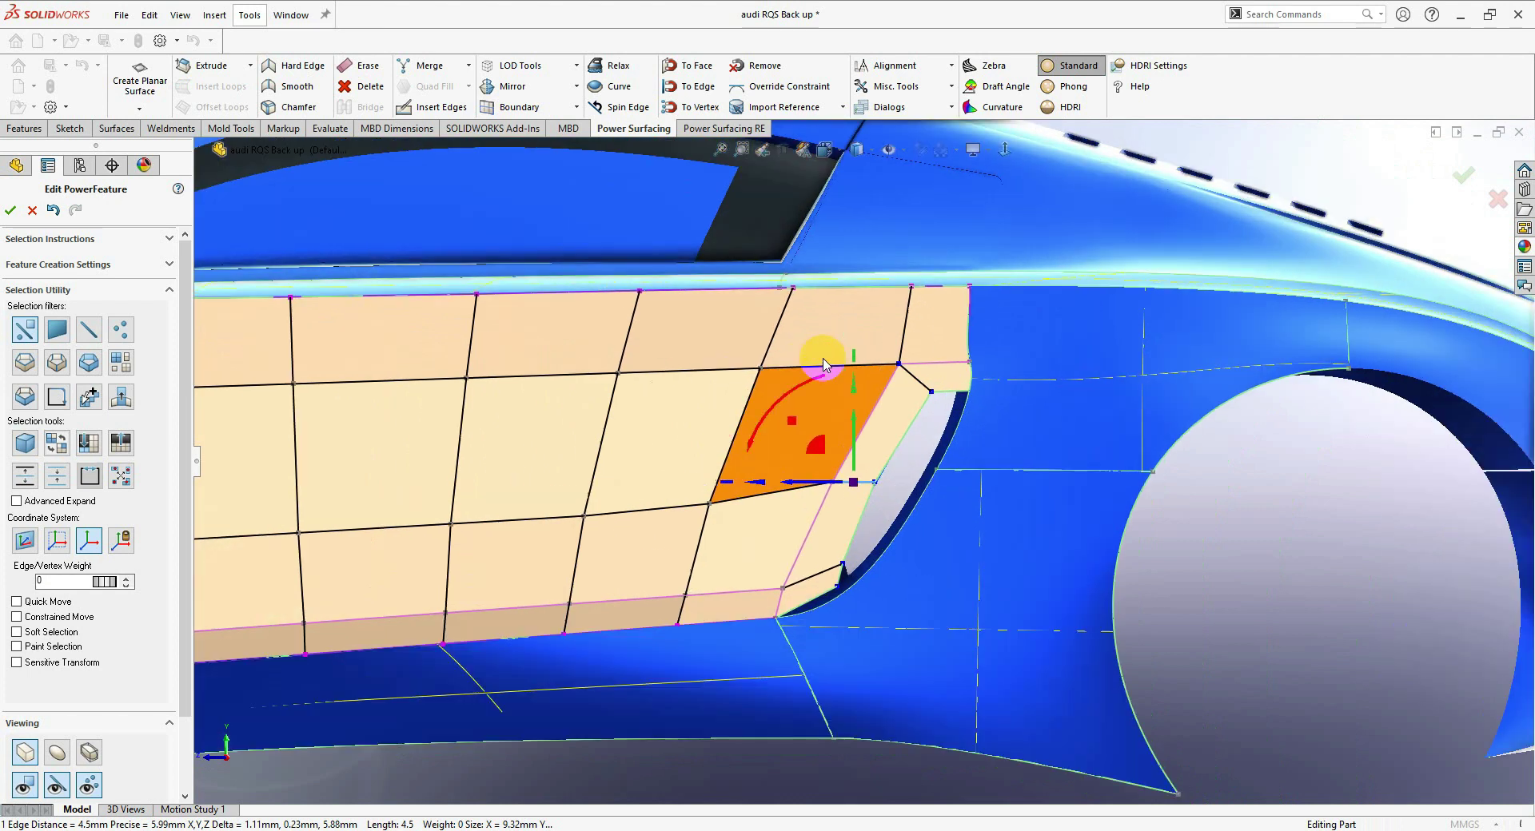
scroll(941, 386, down, 2)
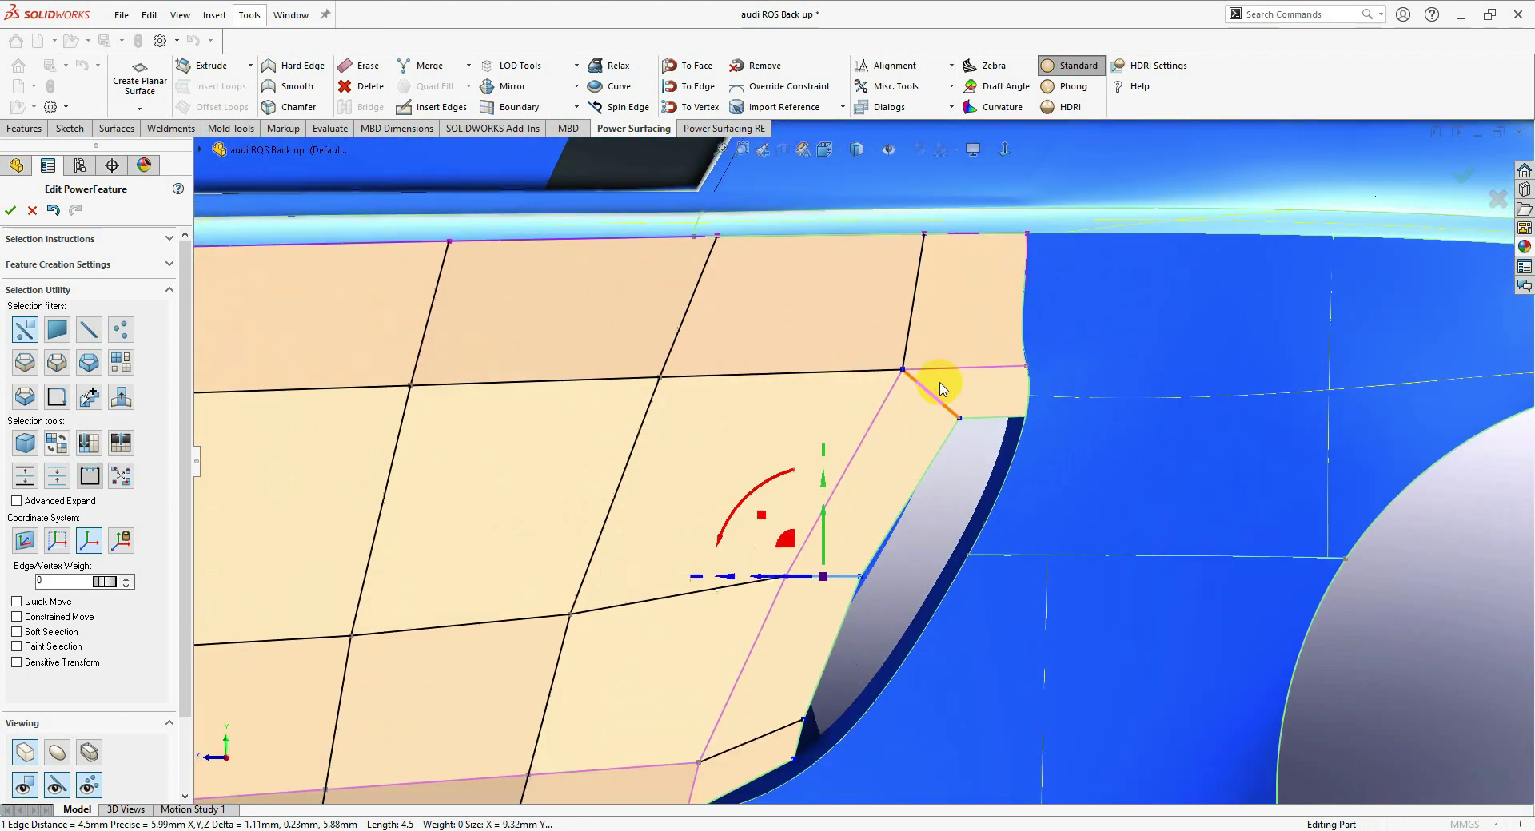
double_click(897, 385)
scroll(650, 514, up, 3)
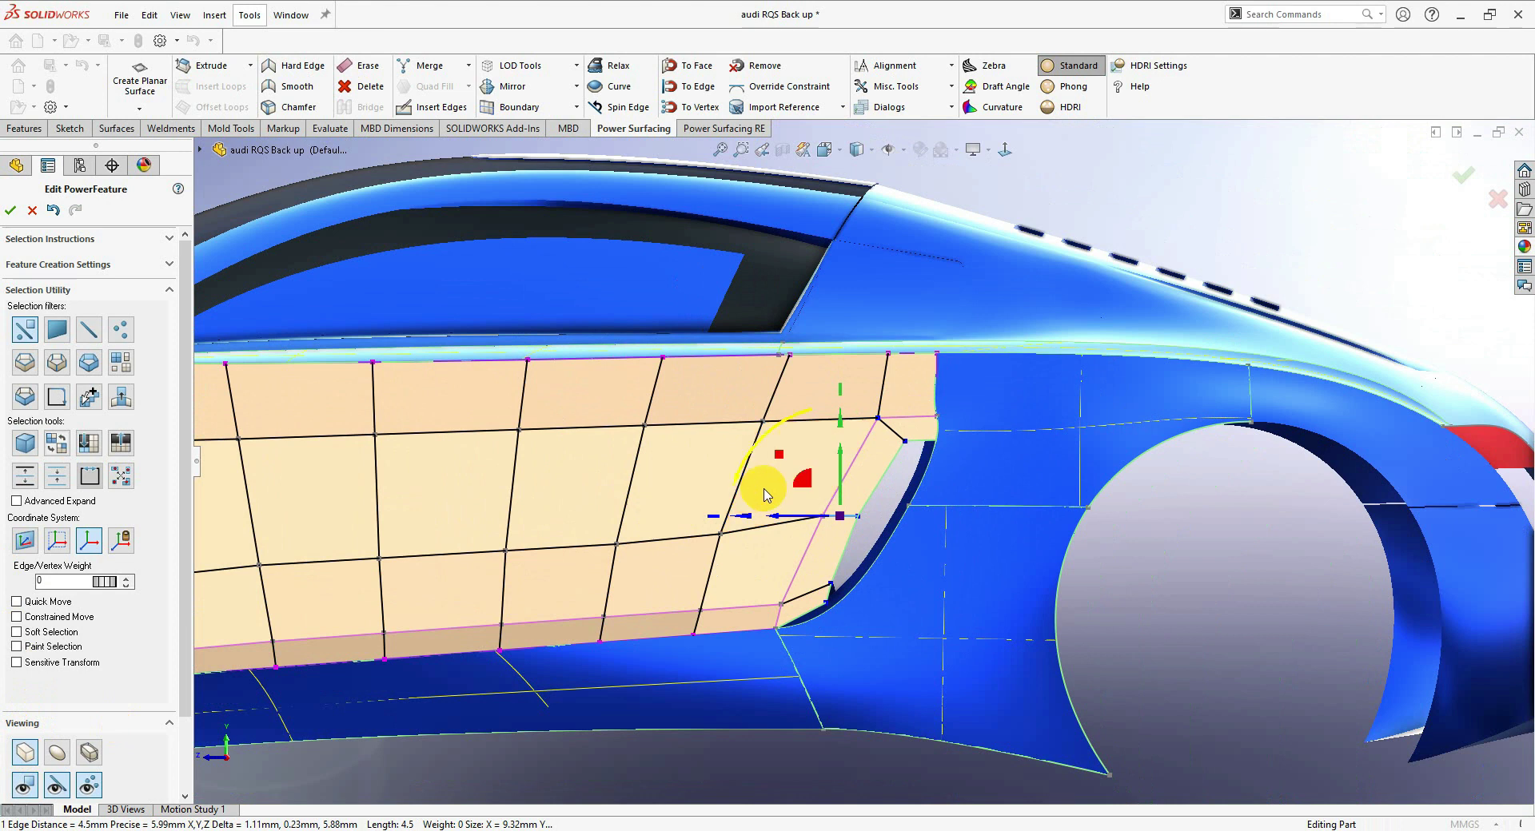
click(911, 429)
scroll(911, 429, down, 2)
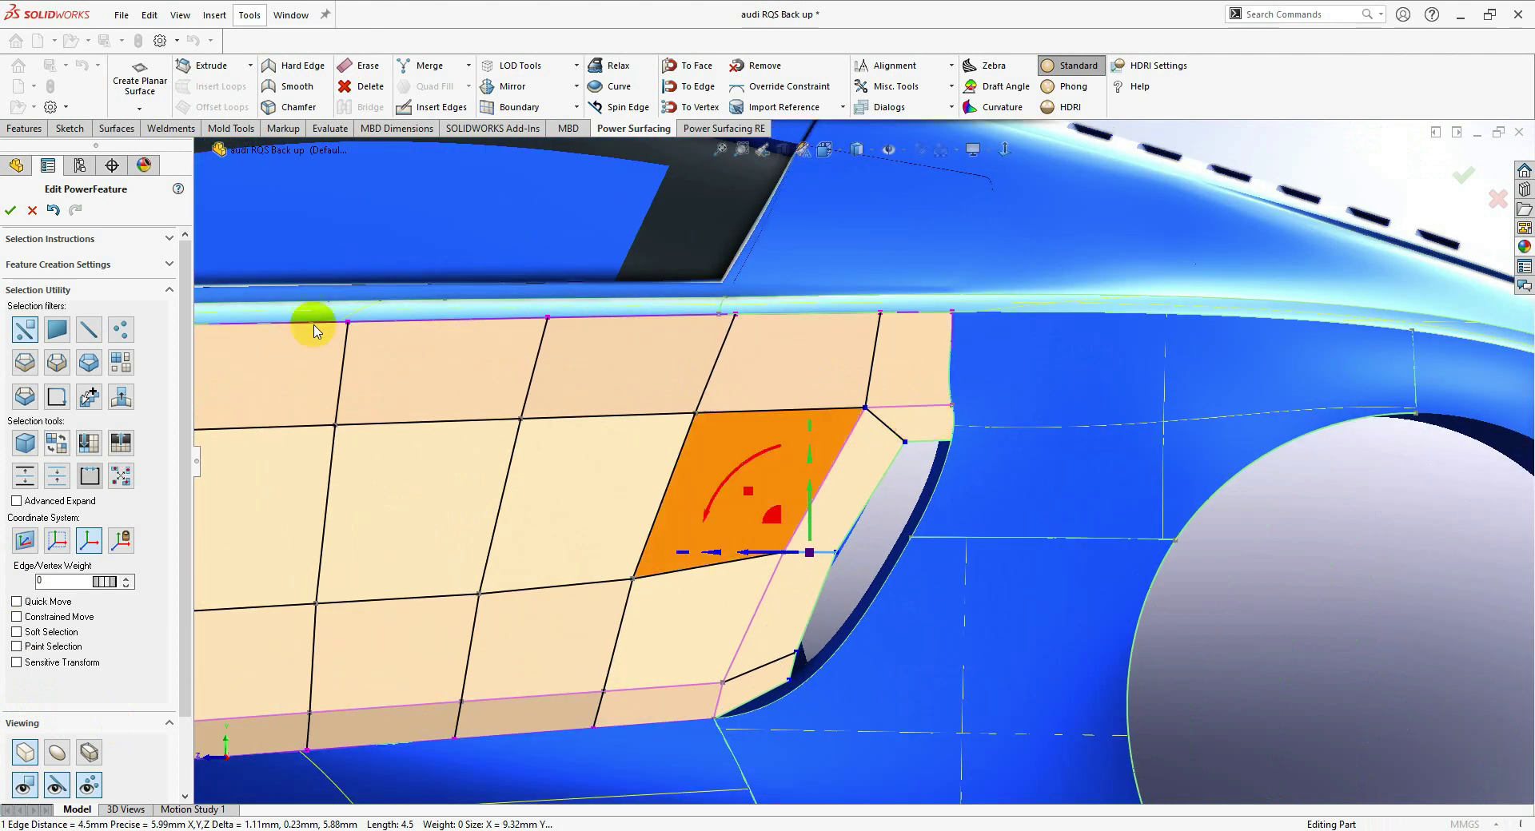
click(436, 106)
scroll(808, 442, up, 3)
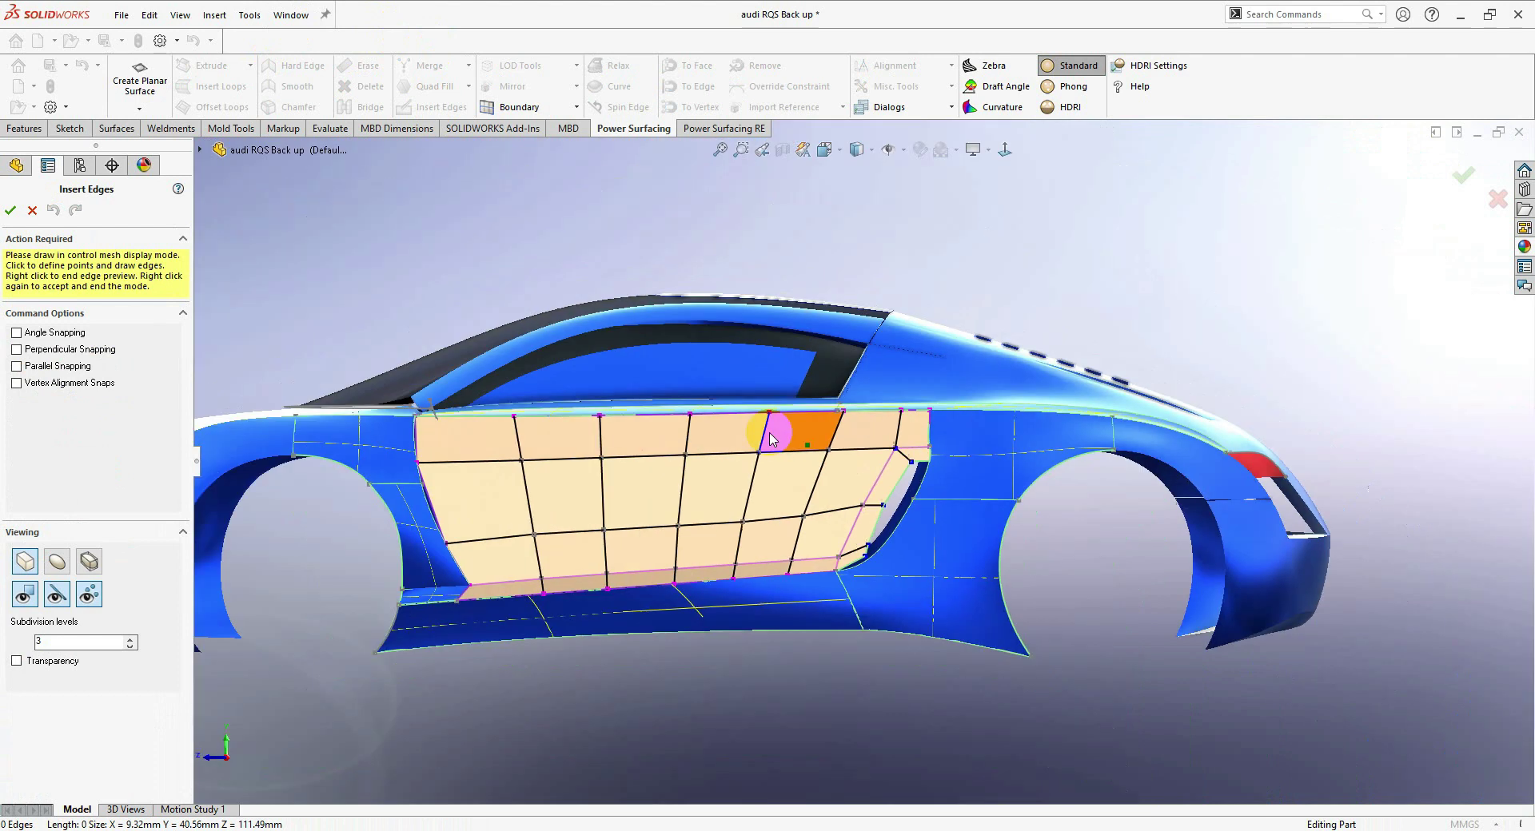
right_click(742, 431)
scroll(742, 431, down, 1)
right_click(742, 432)
- Insert an edge loop across the door's top row of faces, just above the existing upper horizontal edge row
click(1155, 627)
scroll(879, 448, down, 3)
double_click(837, 442)
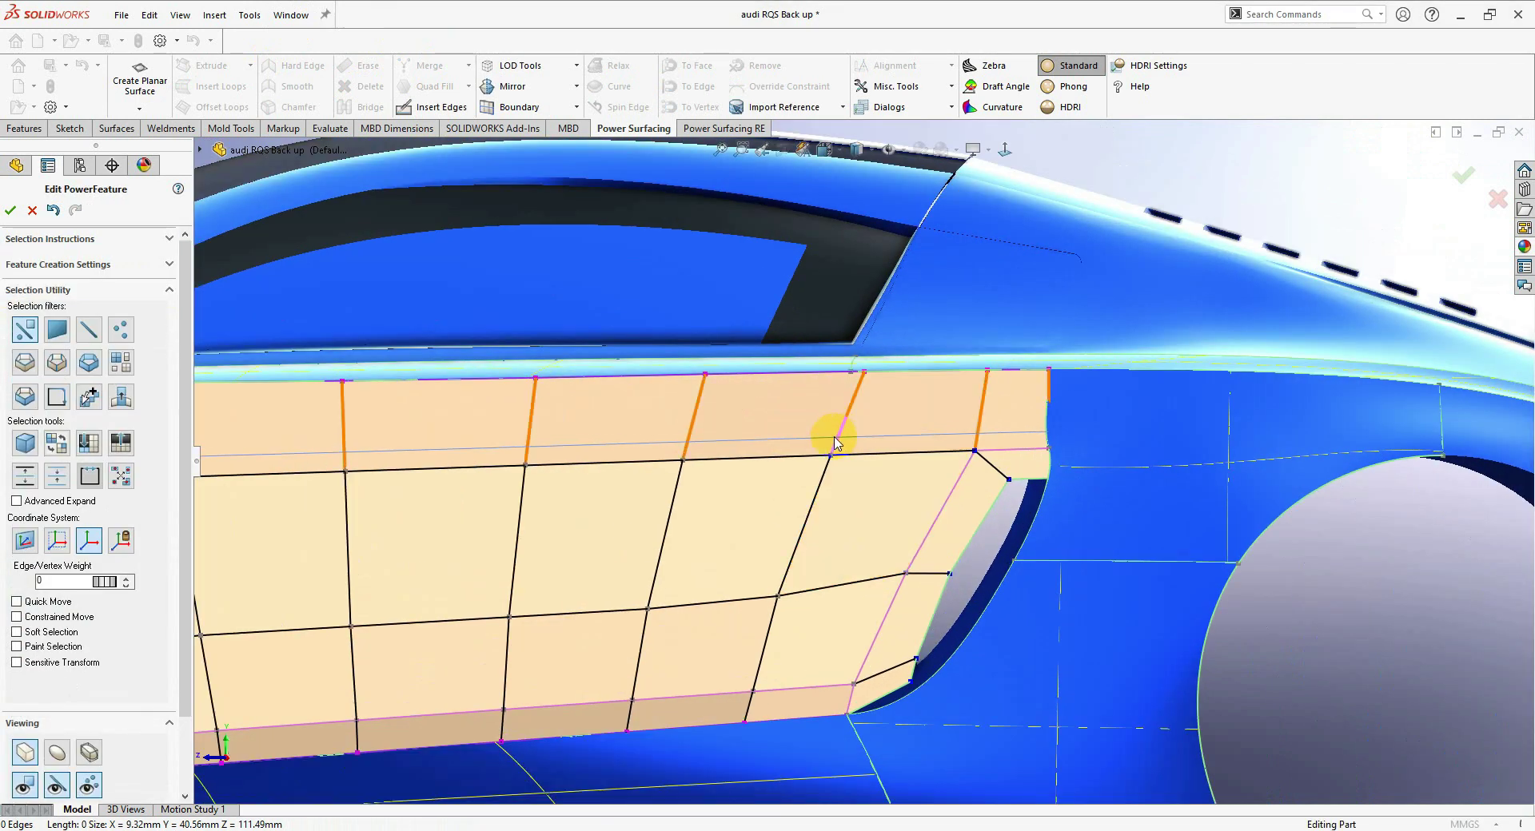
click(834, 442)
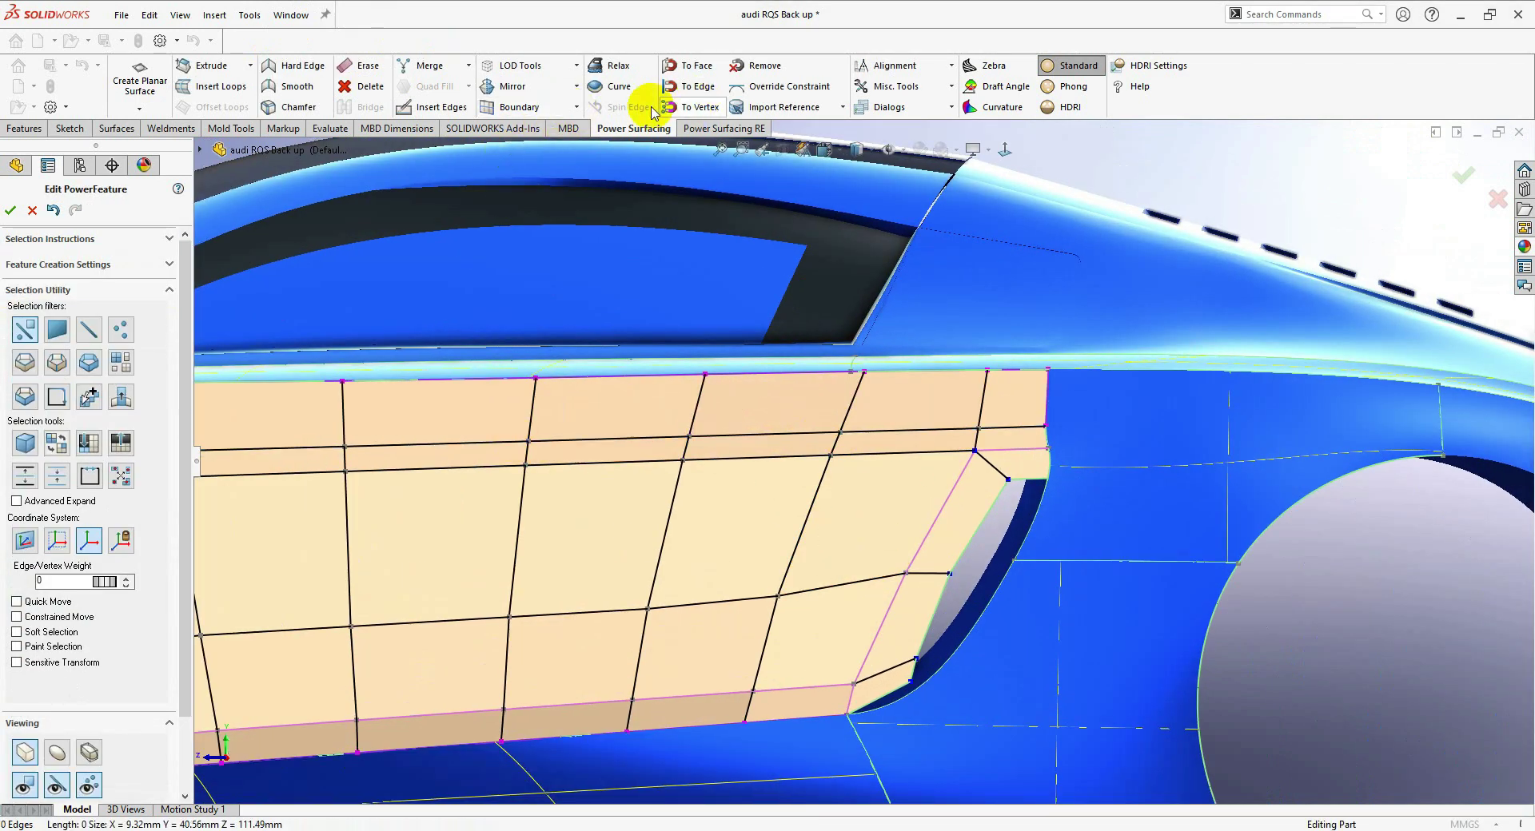
click(438, 106)
click(525, 464)
right_click(525, 471)
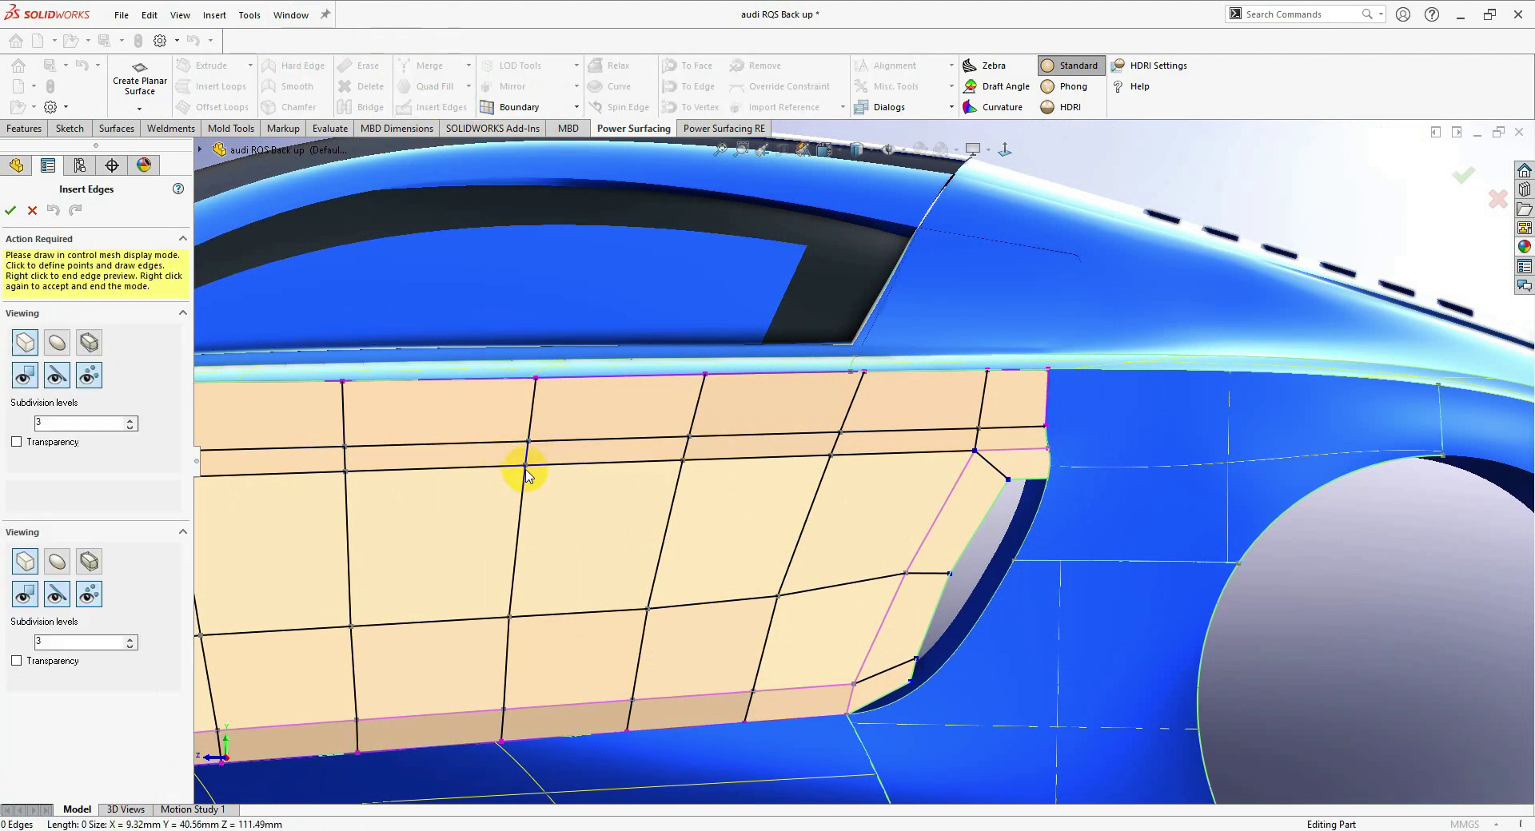
right_click(525, 470)
- Merge the vertex on the door's third inner vertical line with the new loop's vertex directly above it
click(528, 442)
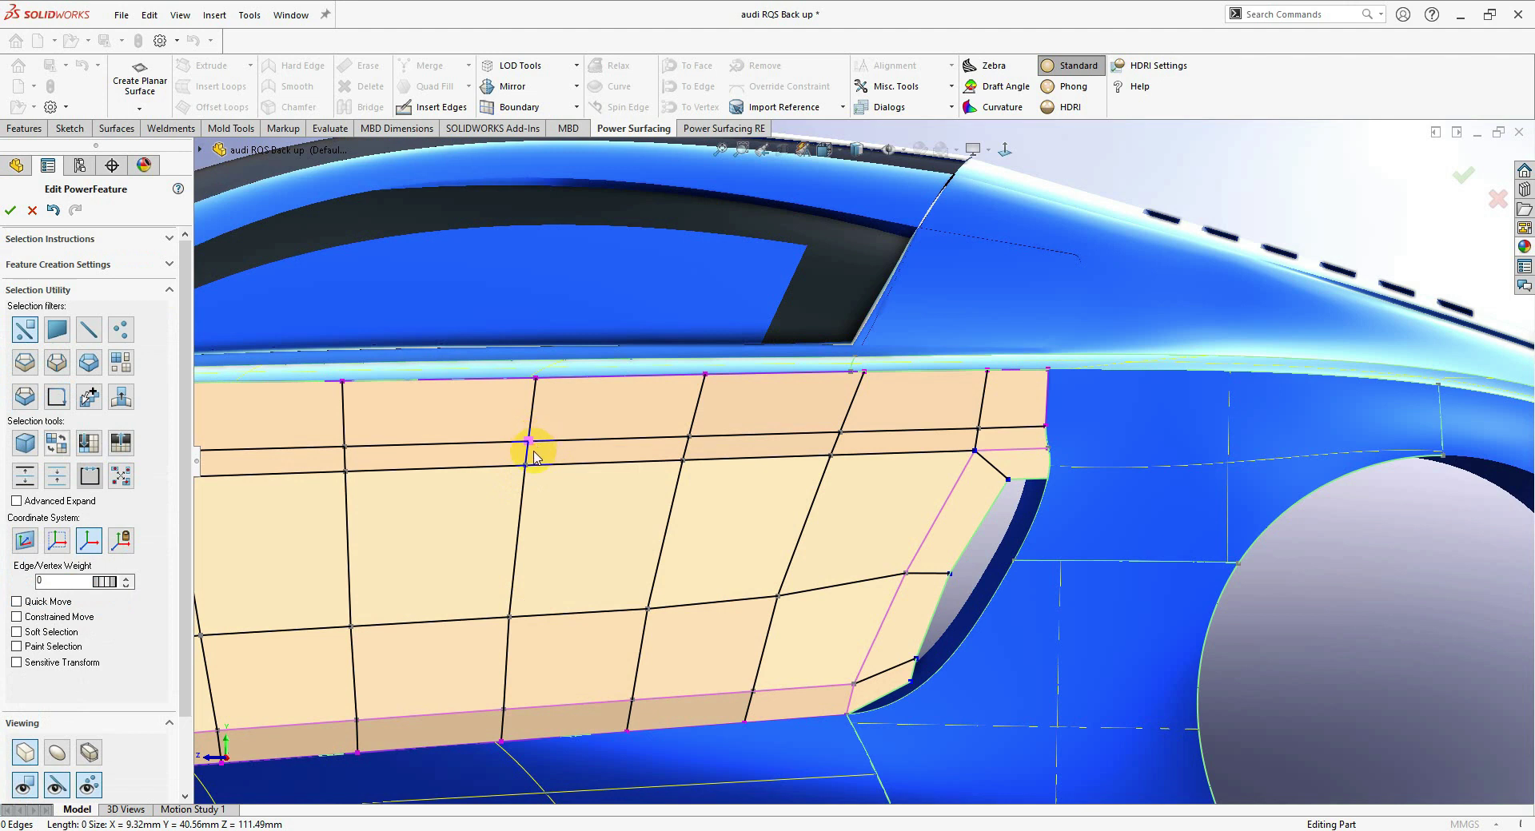
right_click(525, 465)
click(648, 493)
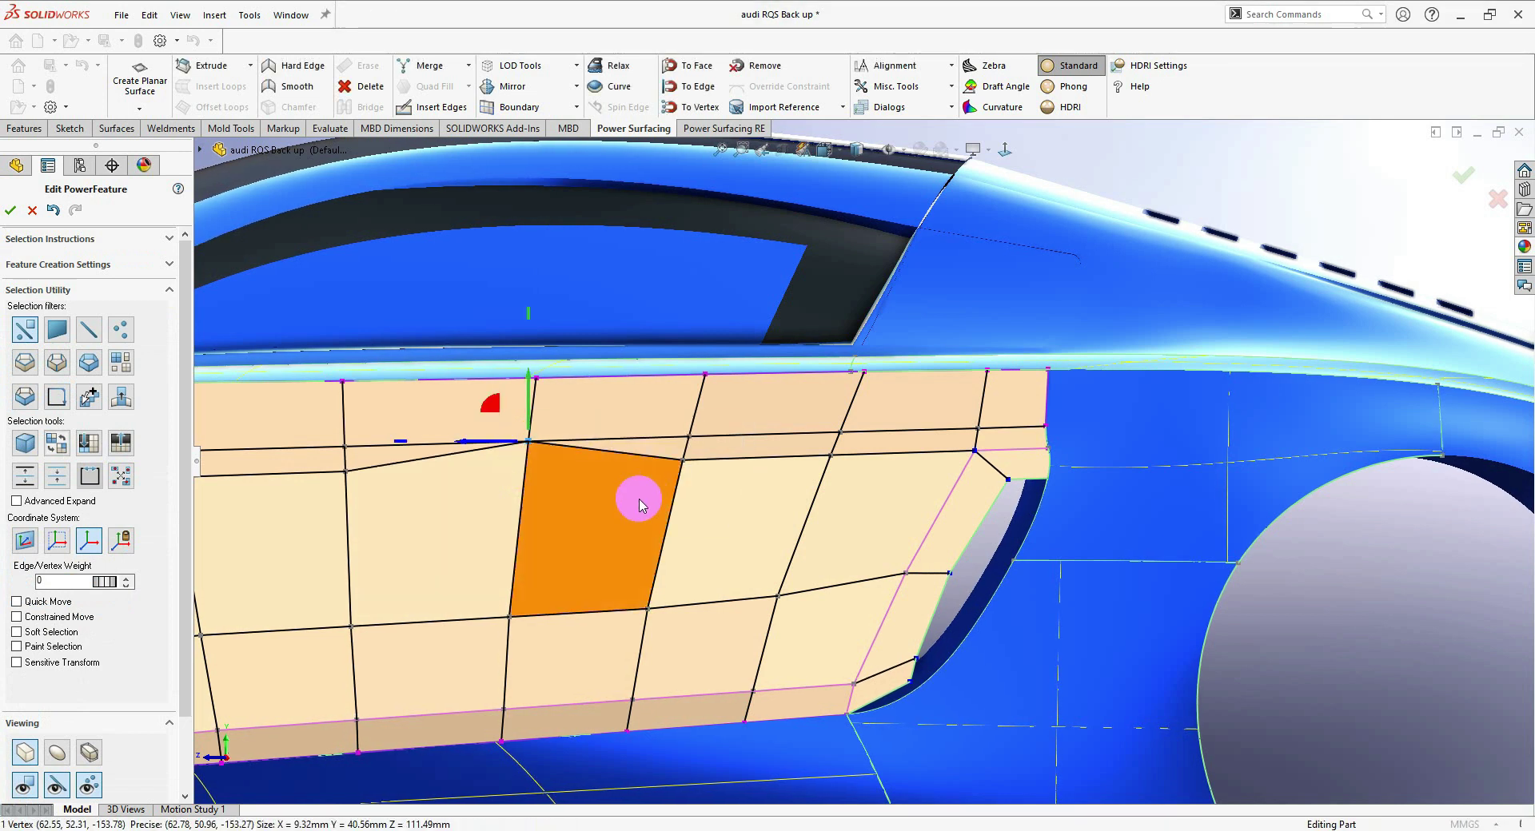
- Erase the three edges of the lower parallel row running from the merged vertex to the door's front boundary
scroll(639, 499, up, 4)
scroll(623, 462, down, 3)
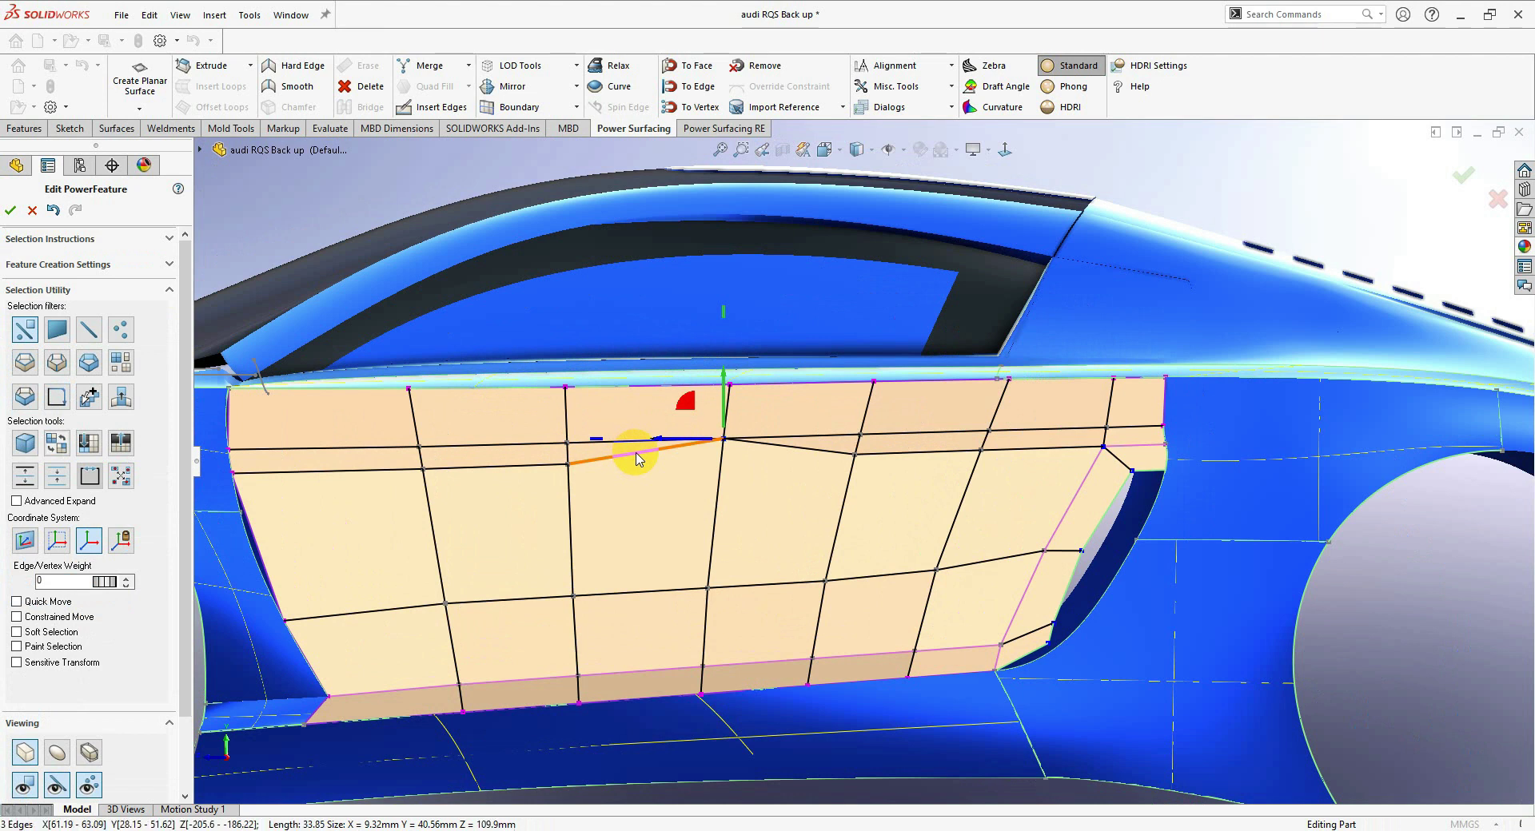
right_click(361, 472)
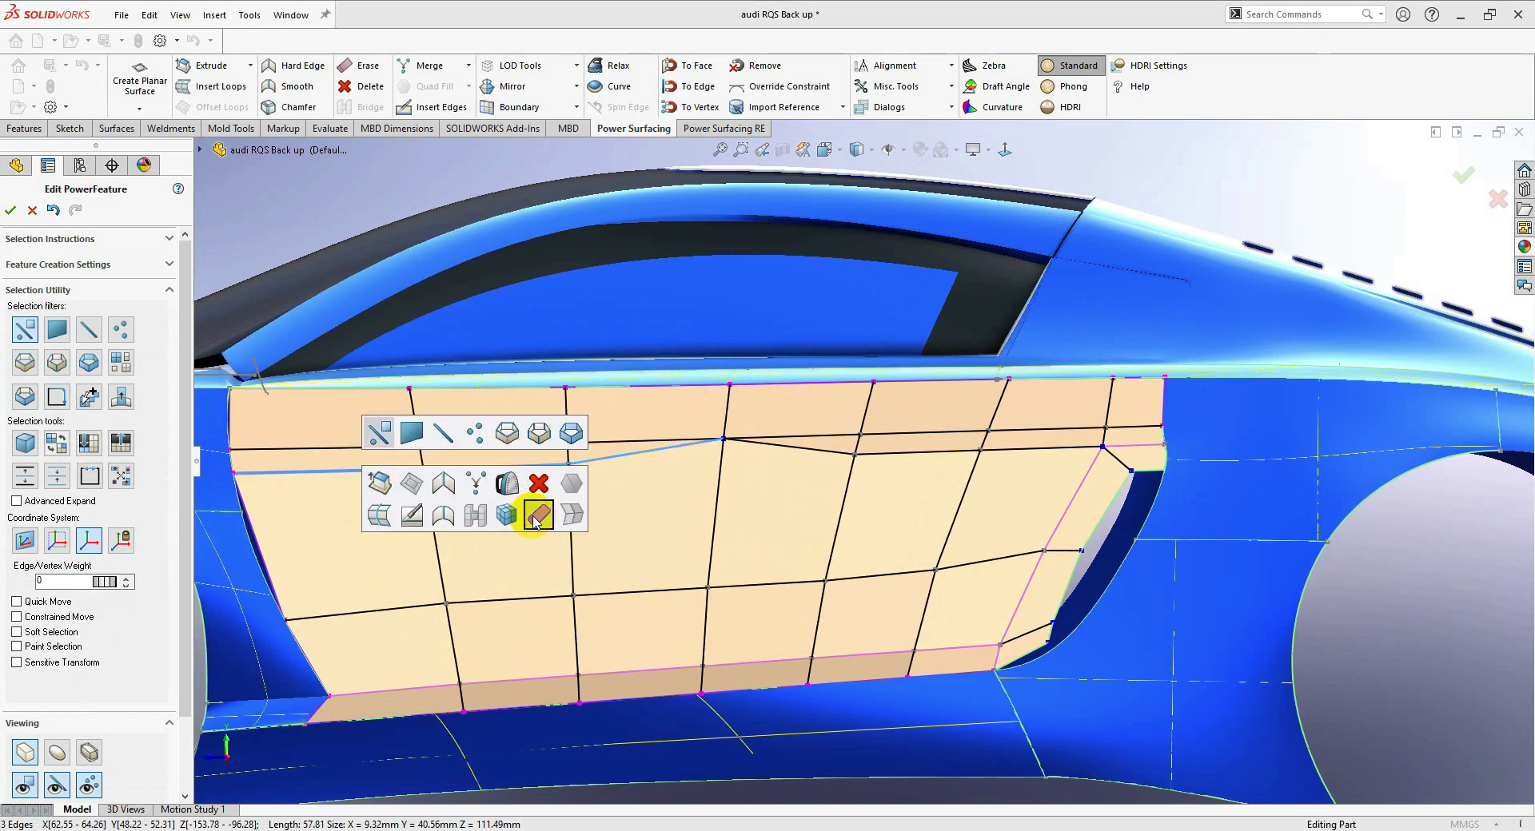
click(536, 518)
key(f)
scroll(884, 472, down, 5)
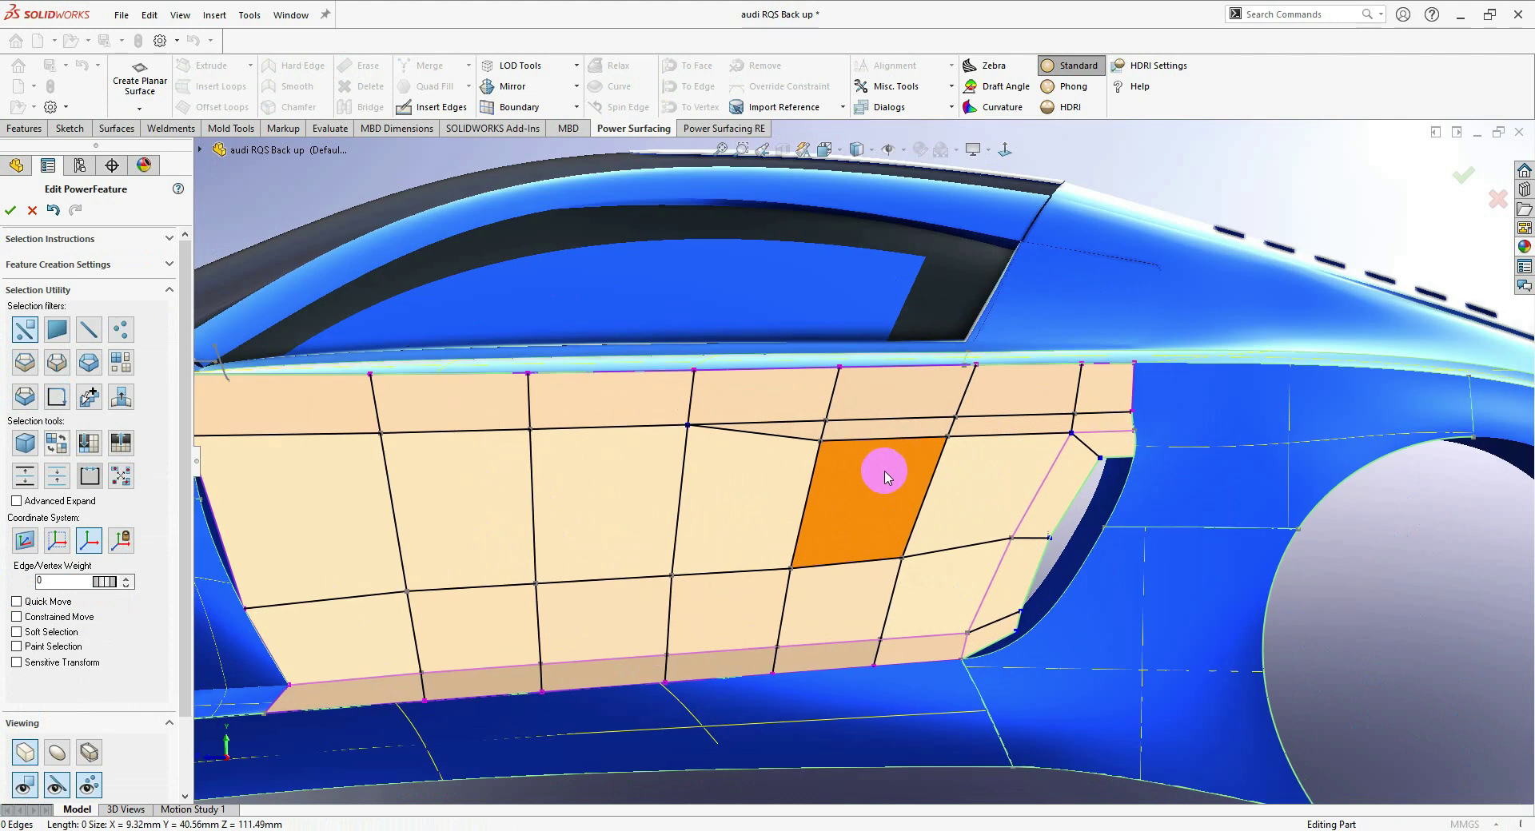
- Set the edge weight of the new upper loop's four edges, running to the door's rear boundary, to 67
click(801, 445)
scroll(967, 426, down, 3)
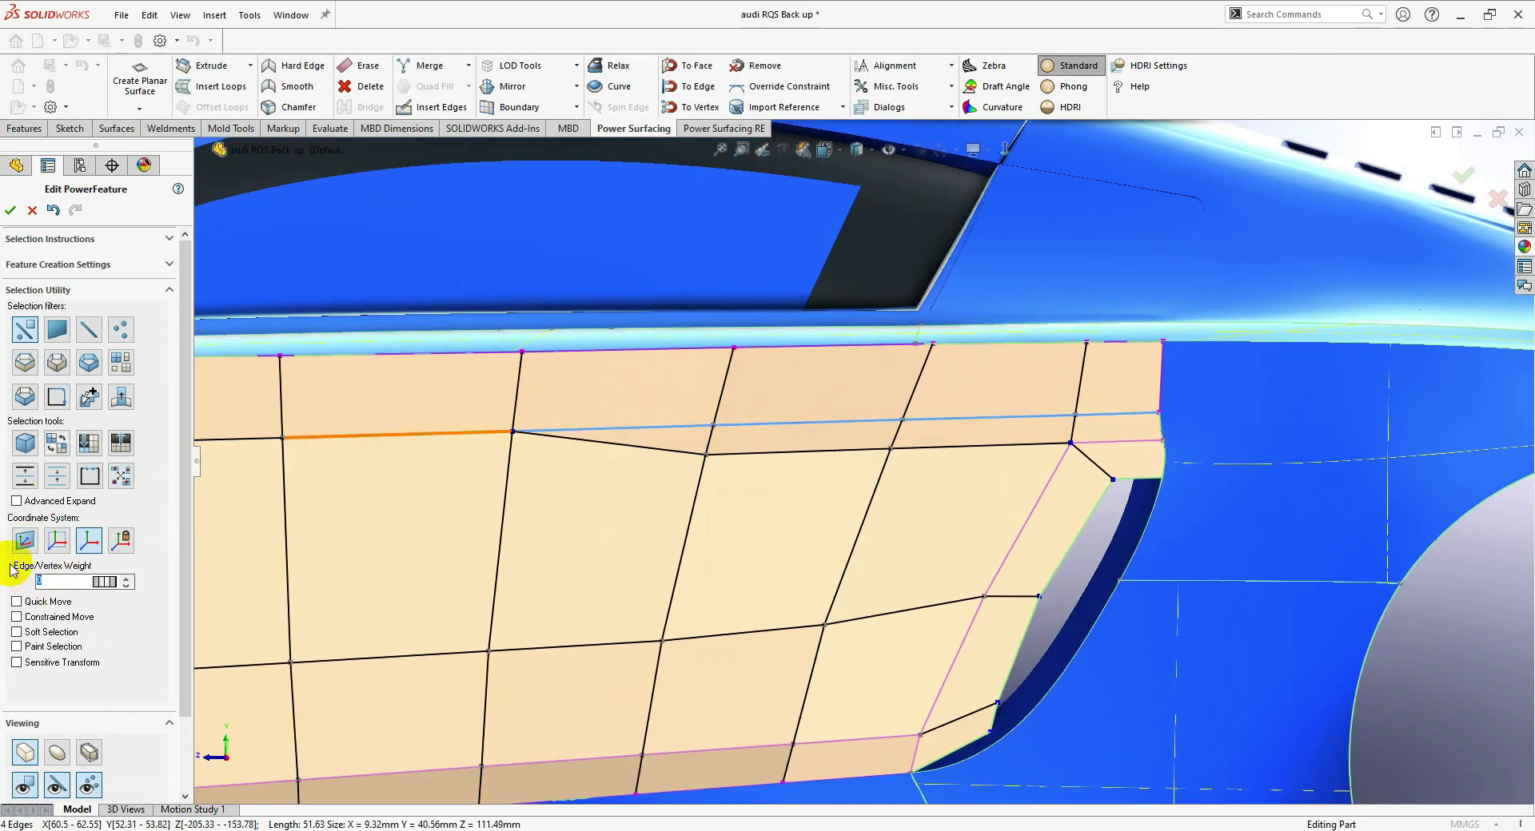
click(683, 551)
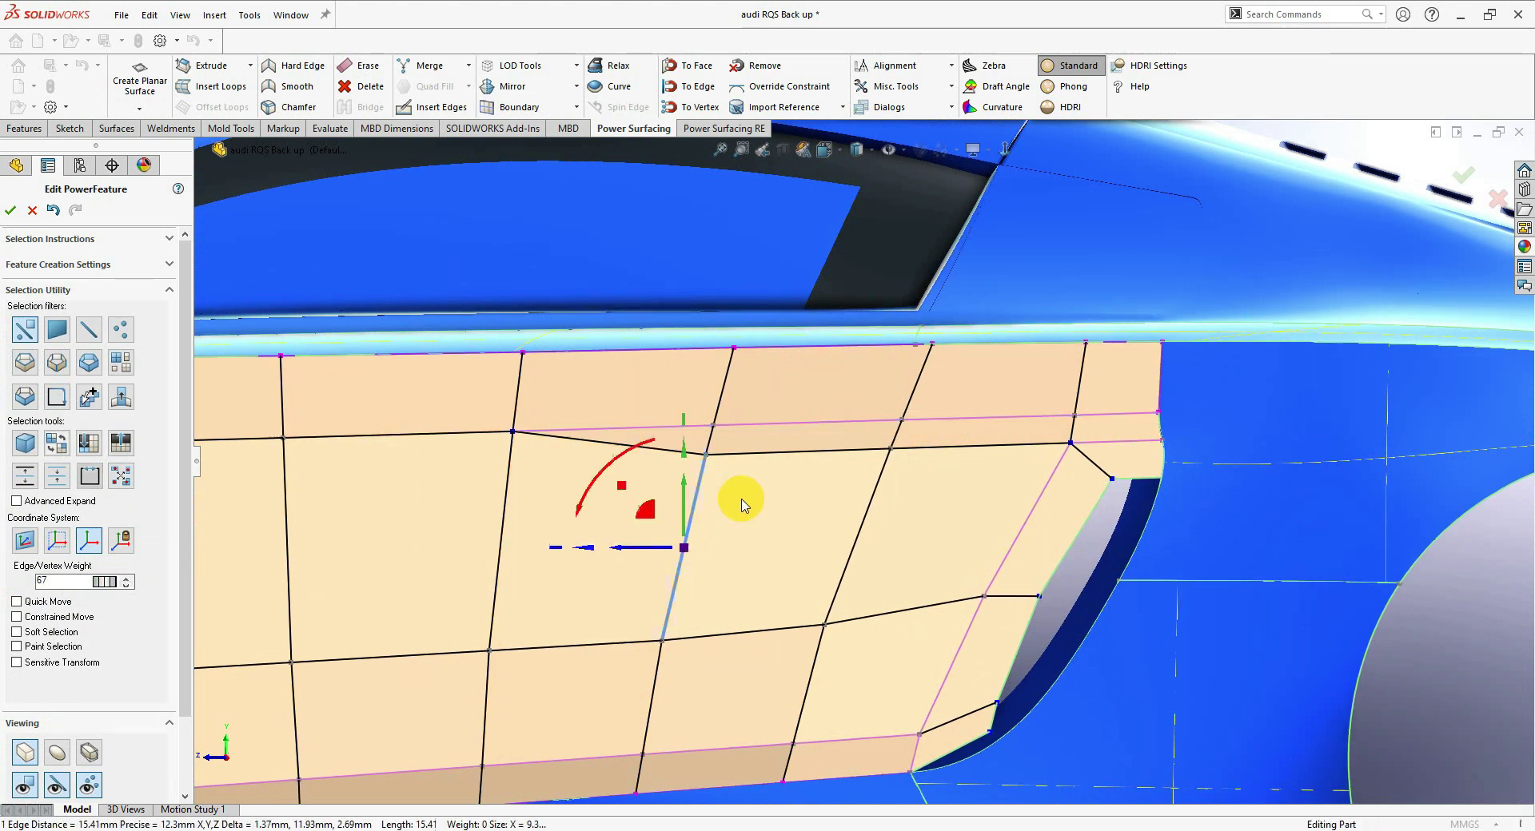
- Reposition the vertices and edges of the horizontal row beneath the weighted upper crease to even out the surrounding faces
middle_drag(663, 478, 918, 439)
drag(918, 442, 911, 457)
middle_drag(912, 457, 1004, 240)
click(994, 538)
scroll(1003, 239, up, 3)
middle_drag(1003, 159, 839, 243)
click(923, 520)
scroll(839, 520, down, 5)
click(954, 365)
drag(960, 324, 959, 333)
click(575, 415)
drag(591, 361, 637, 384)
mouse_move(637, 384)
middle_down()
mouse_move(576, 315)
mouse_move(627, 336)
mouse_move(576, 420)
mouse_move(616, 383)
middle_up()
- Nudge the remaining control points of the door mesh and switch it to the smooth subdivision display
right_click(1067, 487)
click(1215, 490)
middle_drag(1175, 448, 959, 416)
click(953, 447)
middle_drag(839, 479, 719, 471)
click(489, 492)
drag(489, 473, 489, 479)
click(56, 753)
click(871, 722)
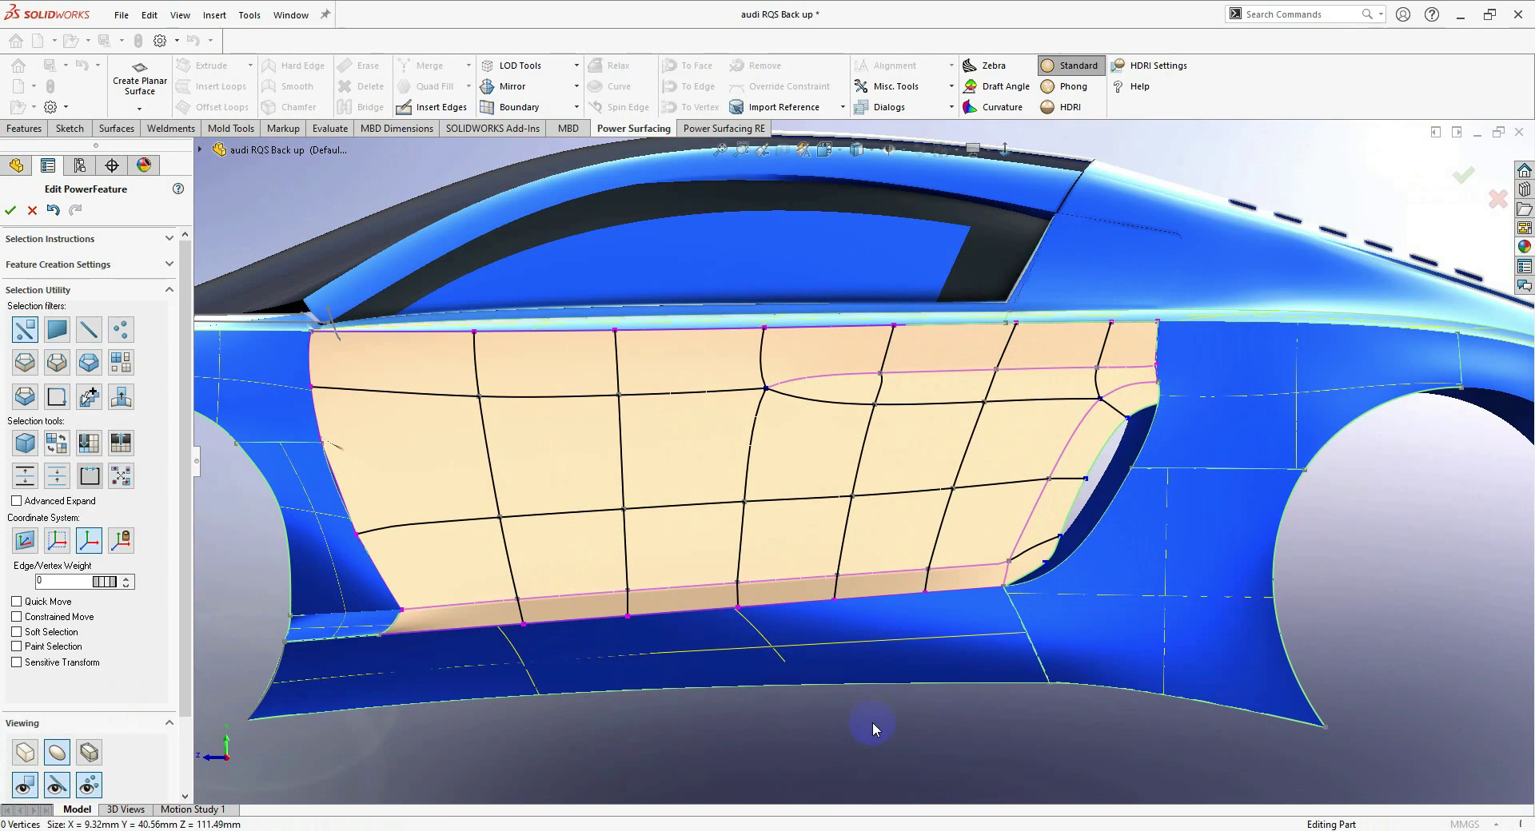
- Adjust the lower end of the rear recess and set its corner vertex weight to 100
scroll(1068, 560, down, 2)
click(1031, 515)
middle_drag(997, 535, 1119, 447)
click(1092, 454)
middle_drag(1063, 550, 715, 505)
click(1020, 424)
click(96, 582)
click(879, 512)
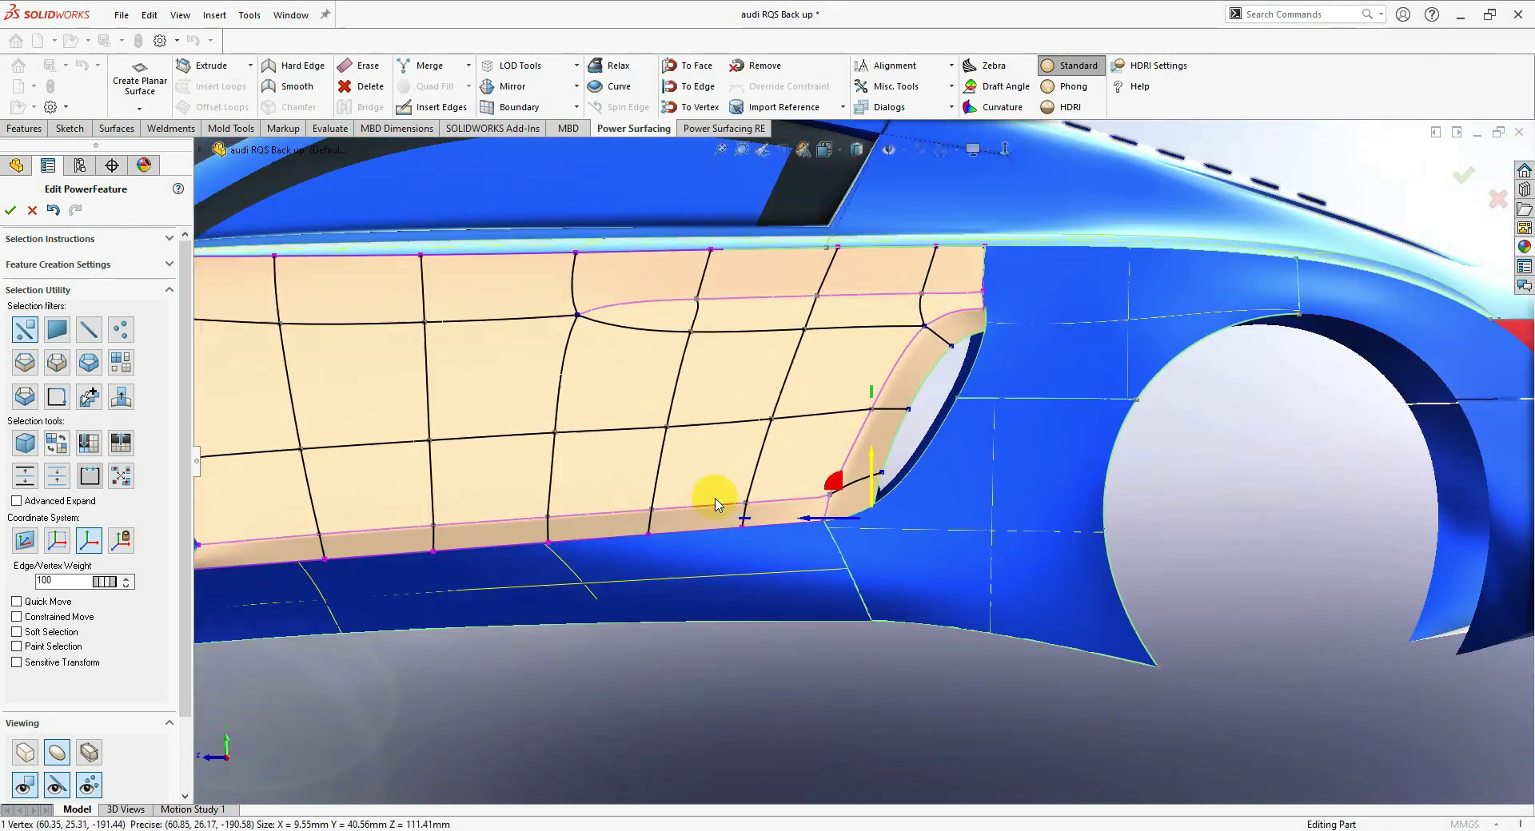
click(687, 663)
- Hide the mesh edges and preview the smooth door surface with Phong and HDRI shading
scroll(640, 472, down, 2)
scroll(594, 715, down, 3)
click(642, 513)
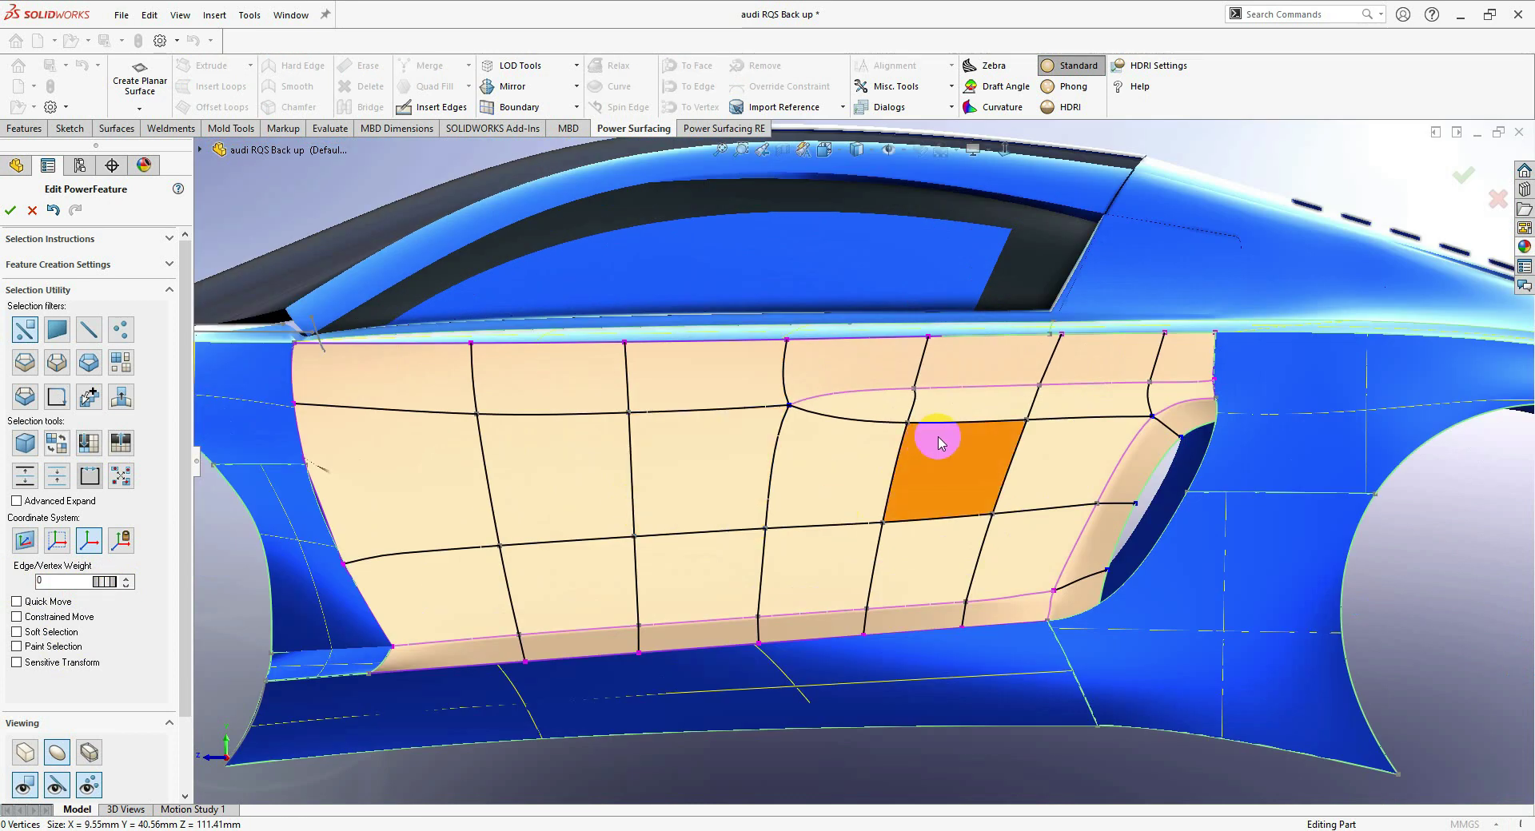
scroll(944, 438, down, 3)
click(986, 418)
scroll(794, 445, up, 1)
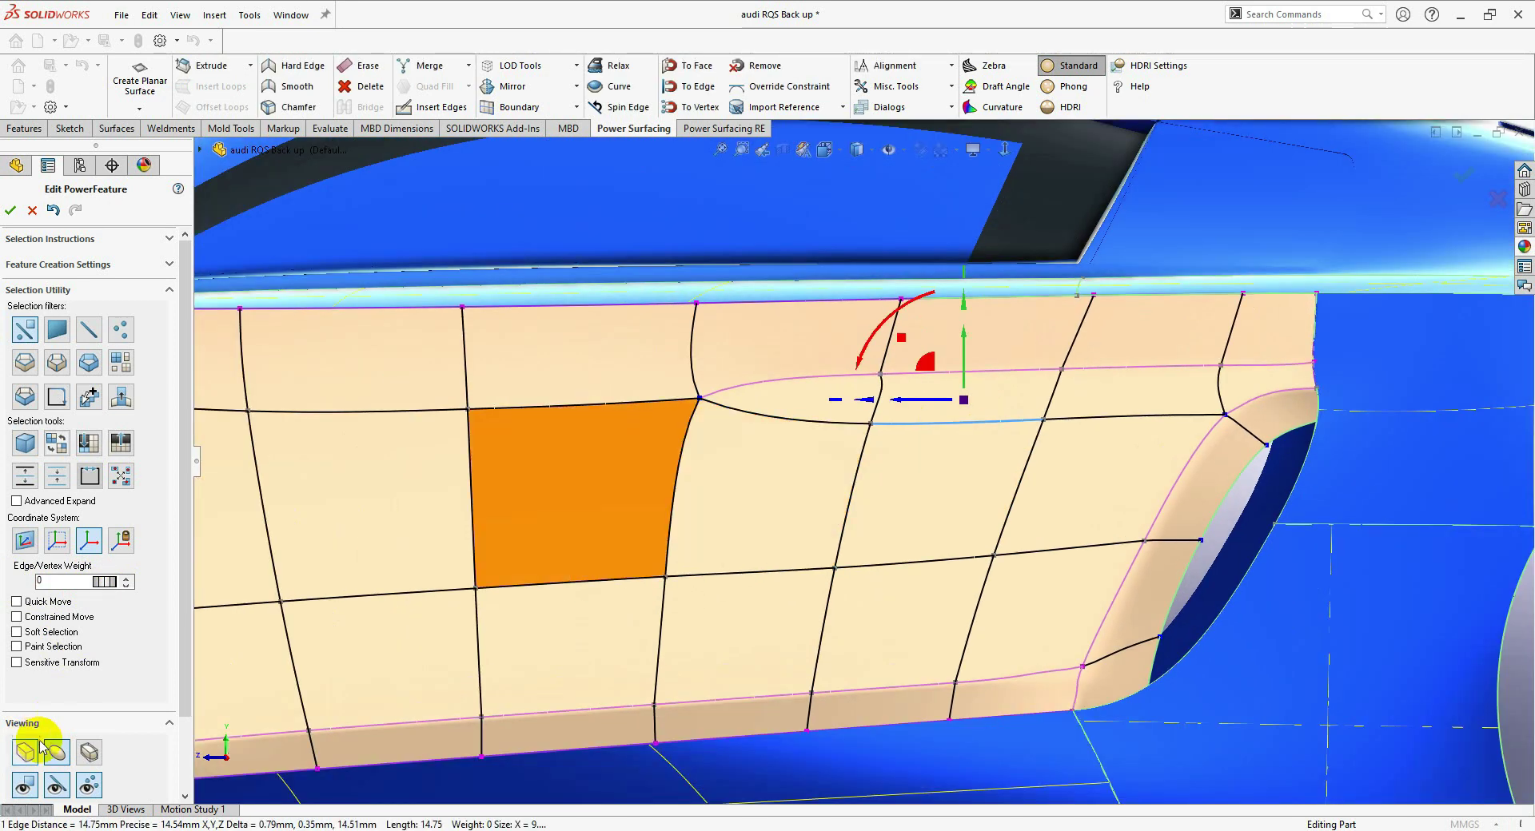
click(54, 785)
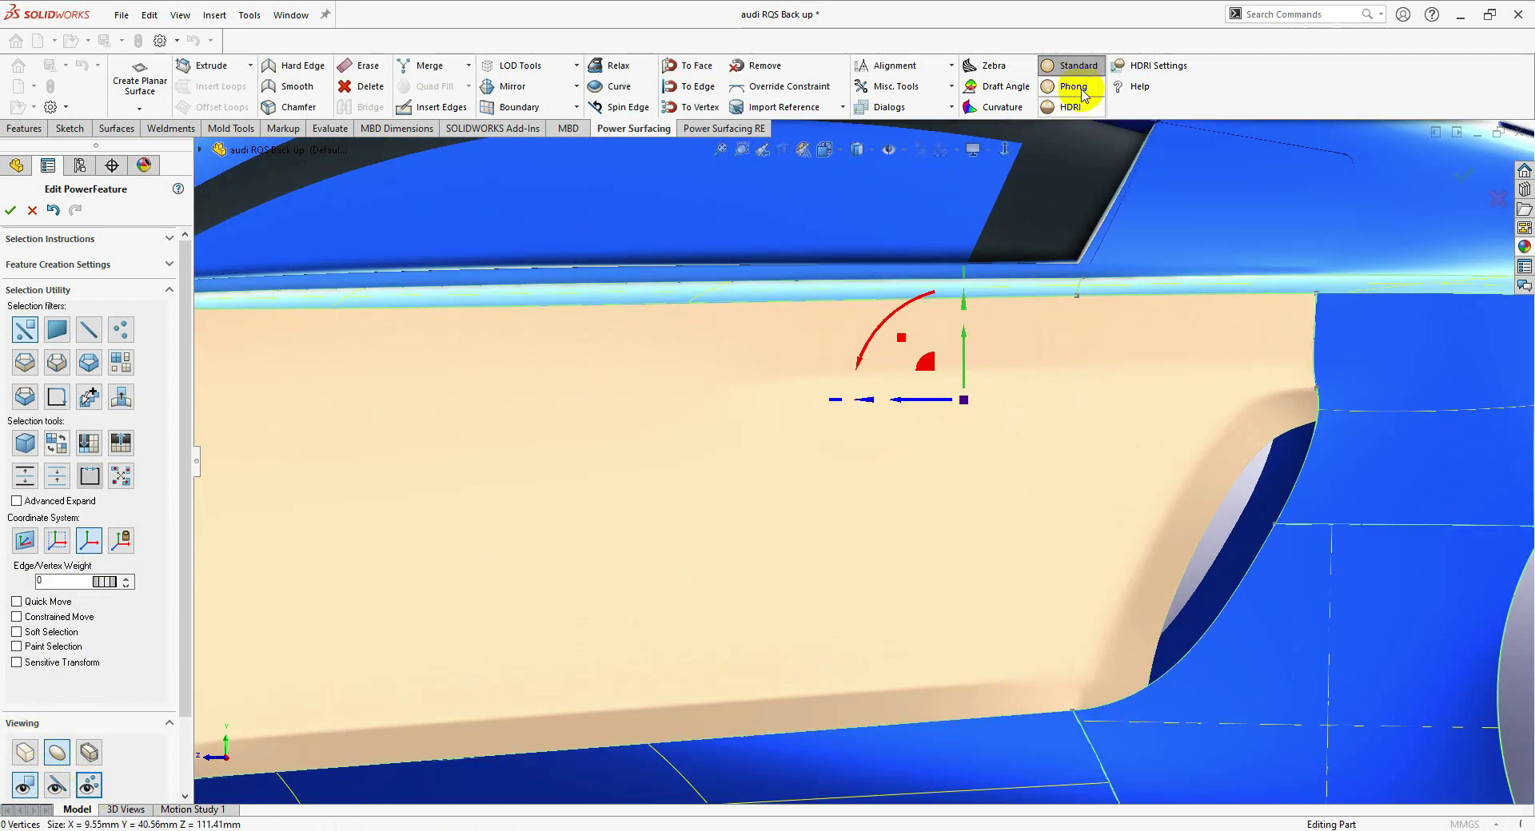
click(1084, 95)
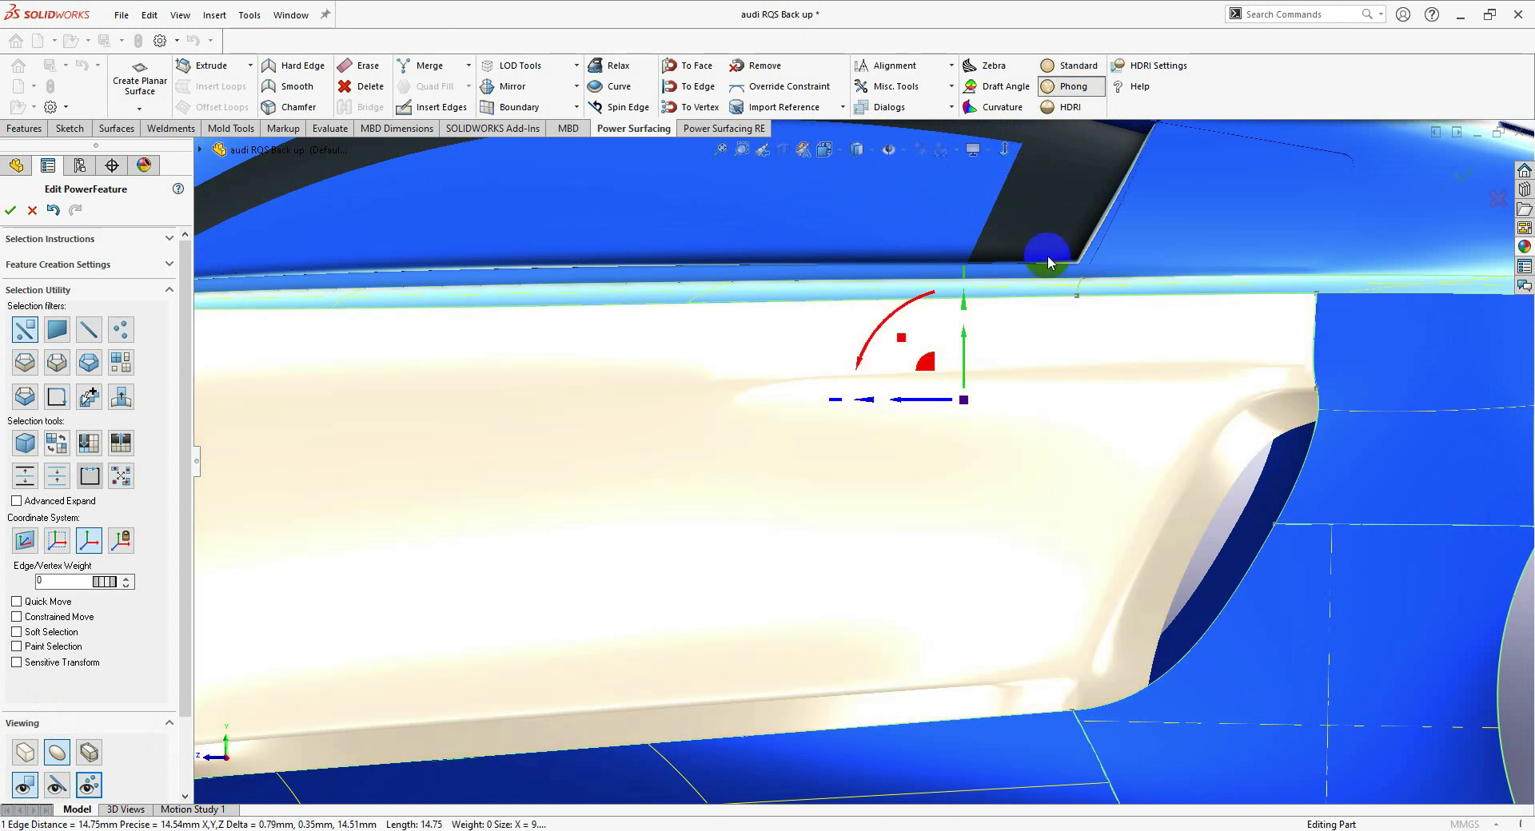
click(1069, 107)
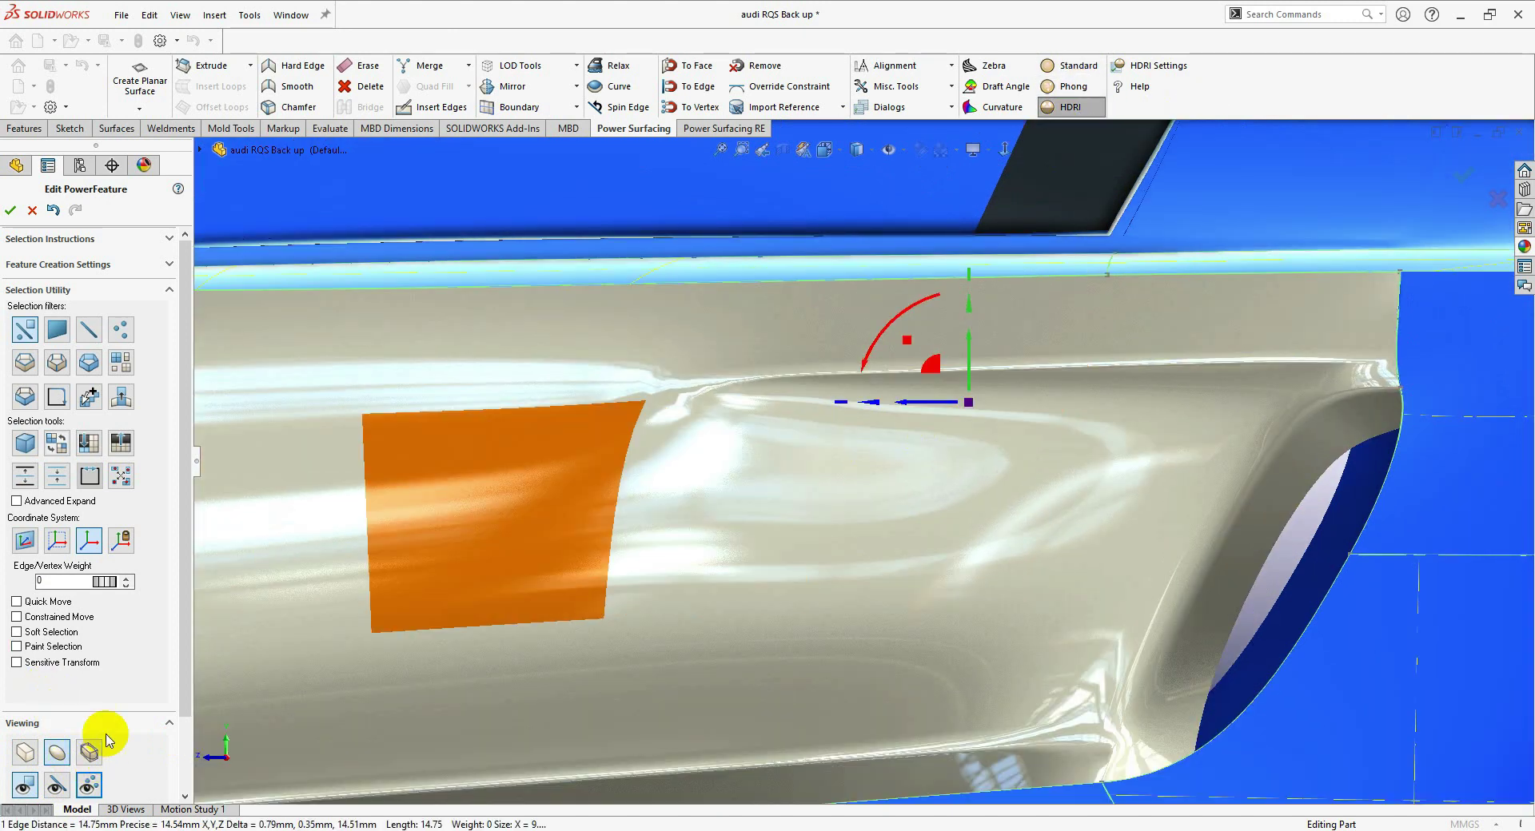
- Show the mesh edges again and set the weight of the vertex at the upper crease's front end to 4
scroll(106, 734, down, 2)
middle_drag(961, 561, 1019, 635)
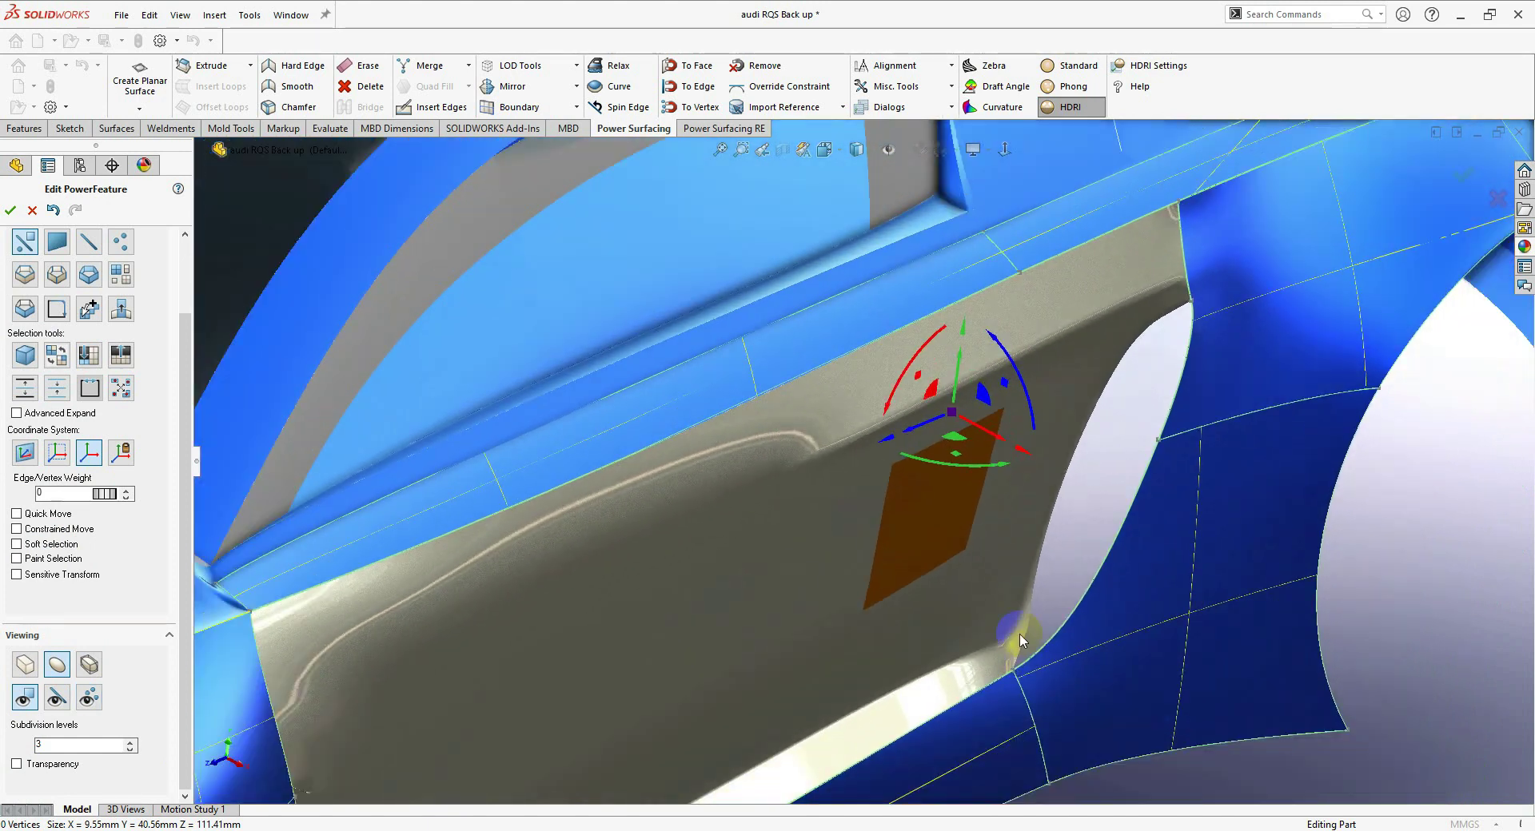
scroll(1014, 635, up, 2)
scroll(839, 504, down, 2)
middle_drag(839, 508, 838, 473)
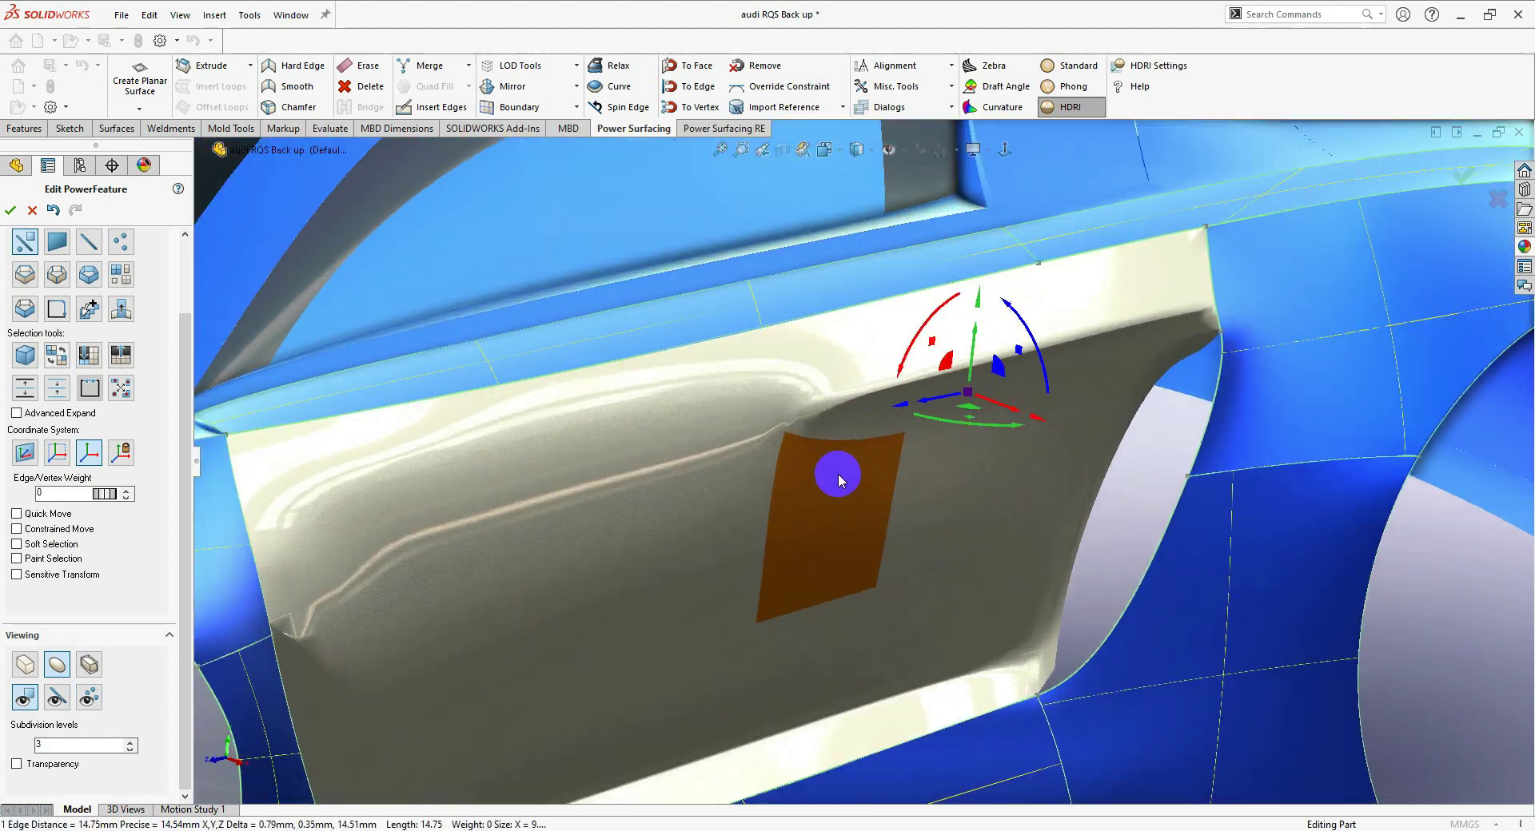
click(86, 701)
click(789, 436)
scroll(789, 435, down, 2)
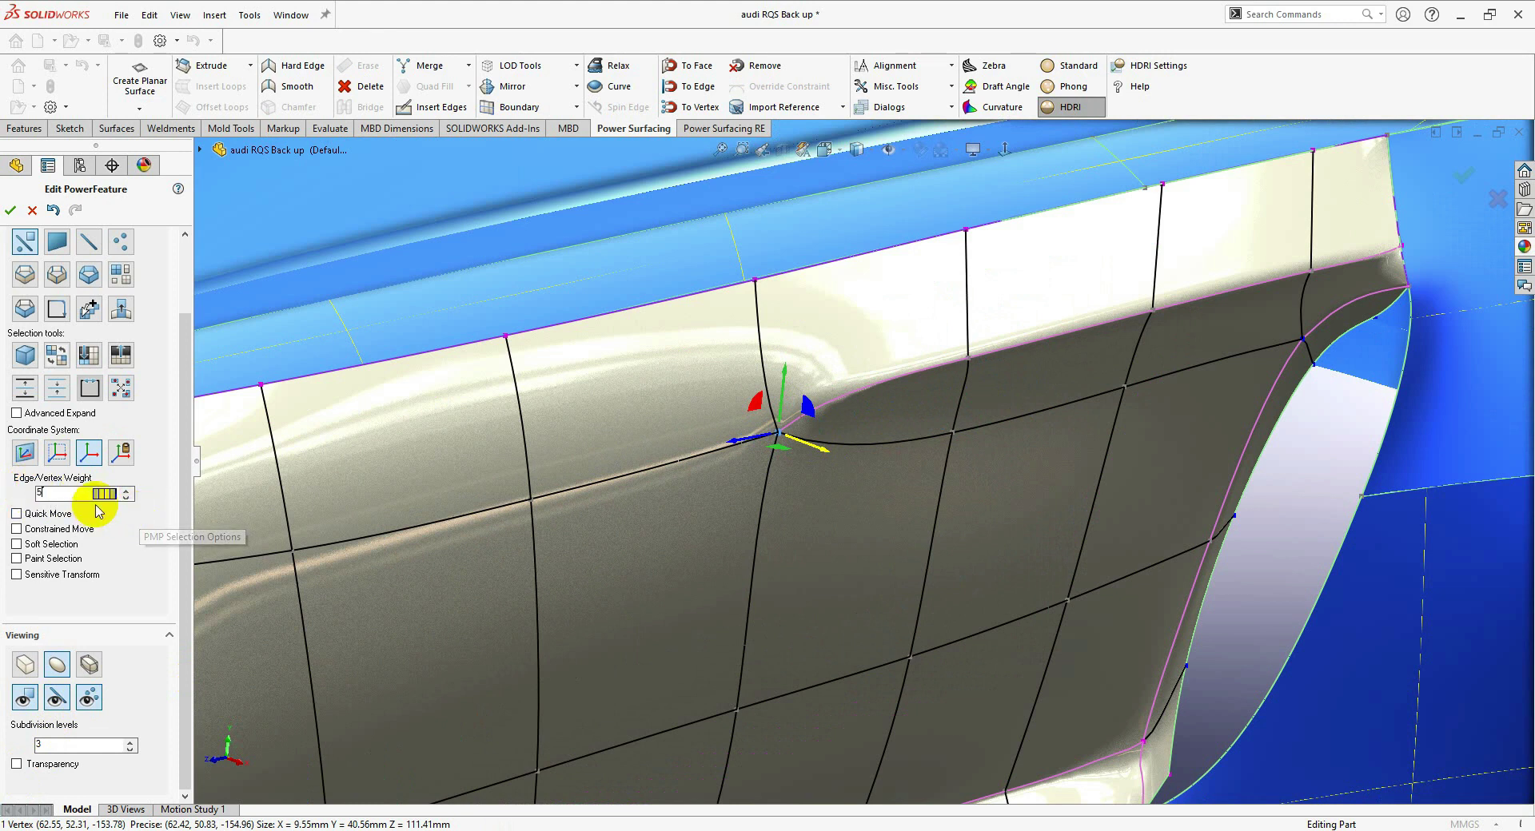
scroll(855, 524, up, 3)
middle_drag(991, 489, 898, 463)
scroll(899, 459, up, 1)
click(1006, 149)
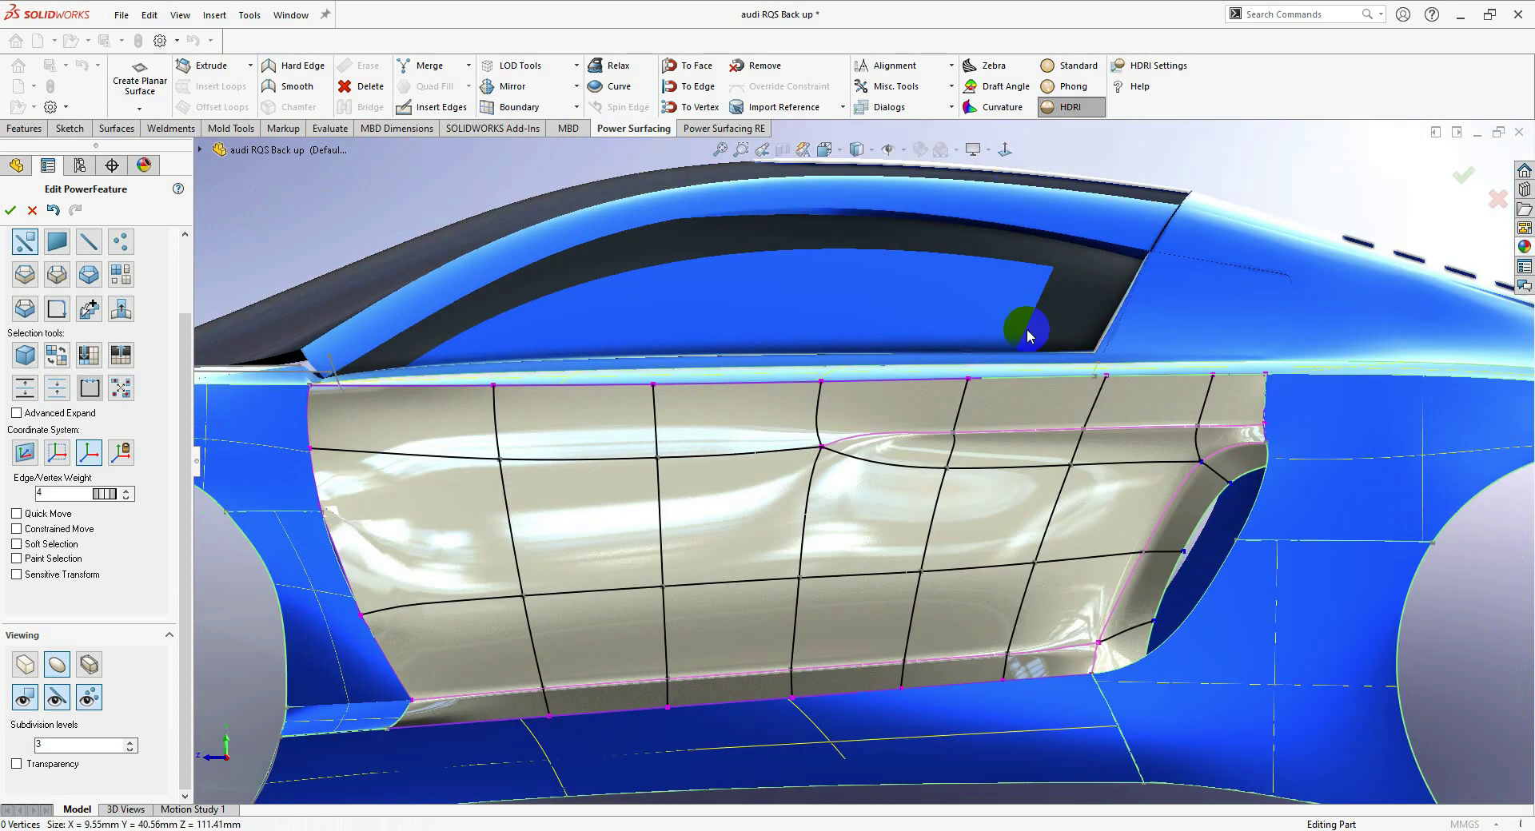
- Harden the vertex at the upper crease's rear end on the door boundary and accept the feature edit
scroll(952, 463, down, 2)
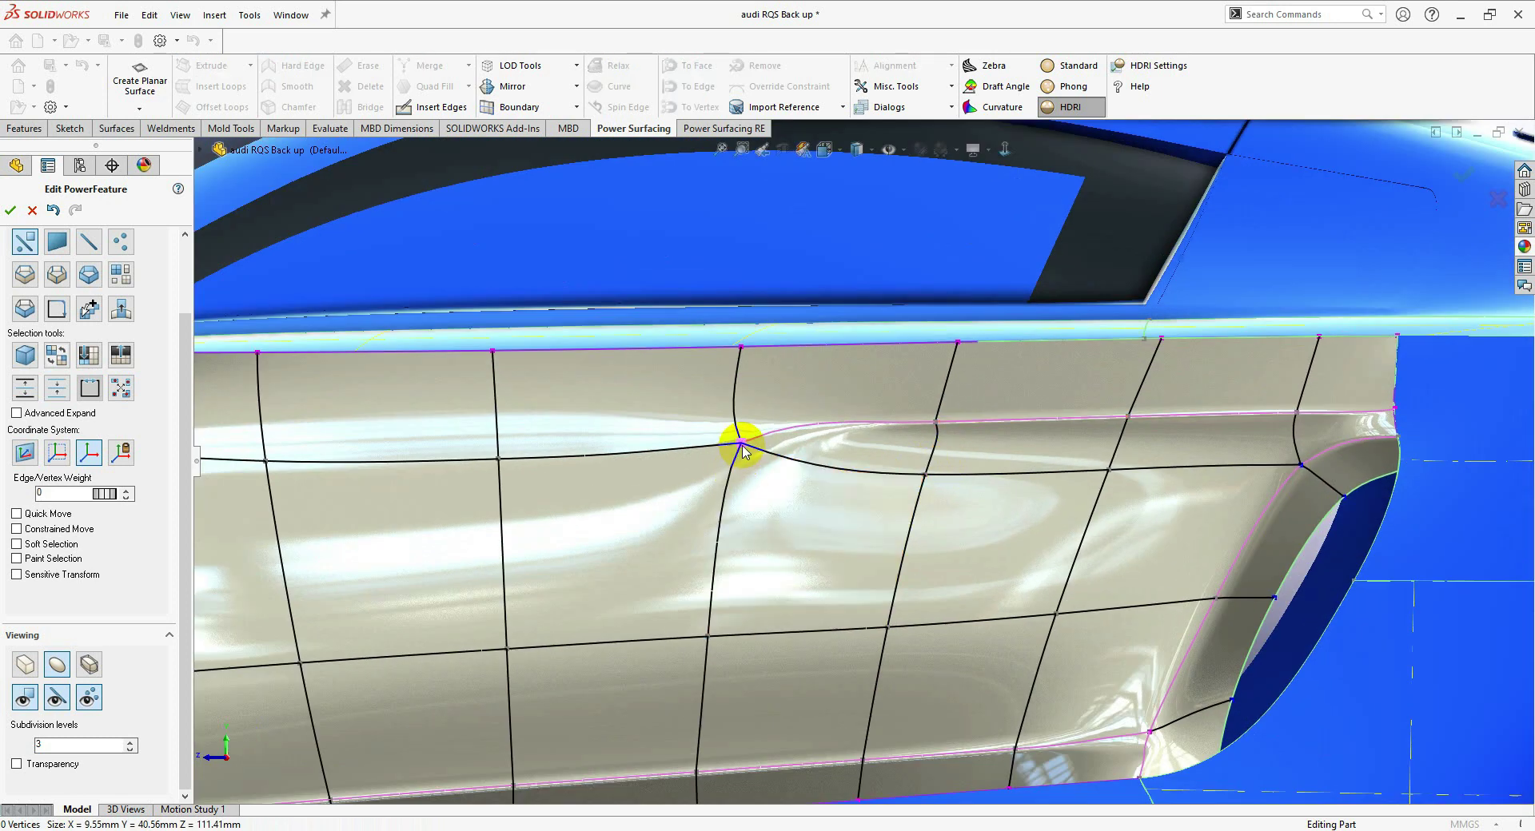
drag(1030, 427, 1042, 417)
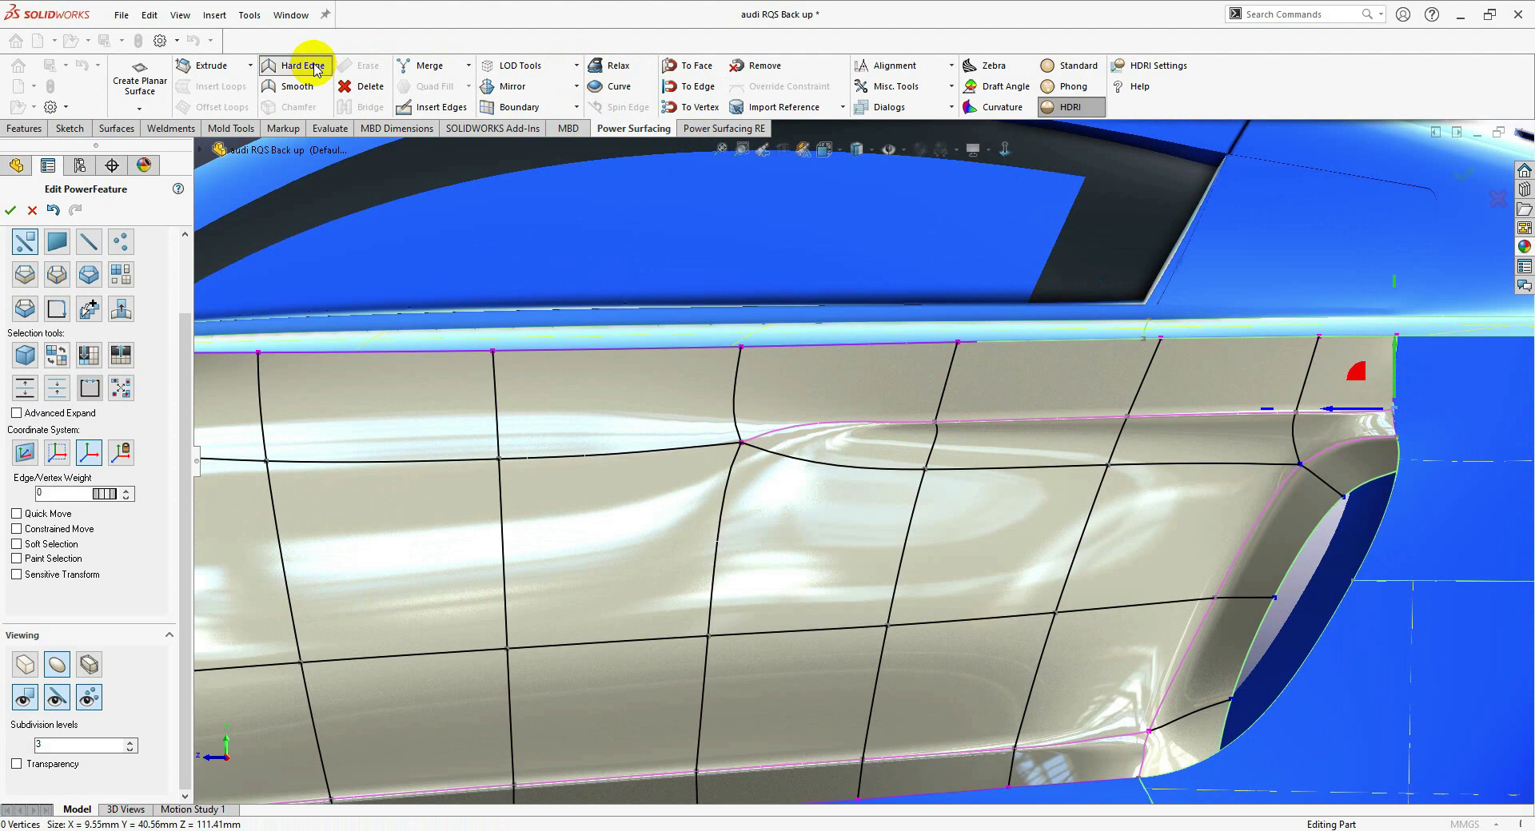
middle_drag(1228, 447, 1299, 503)
scroll(1072, 432, up, 4)
middle_drag(1072, 432, 1057, 284)
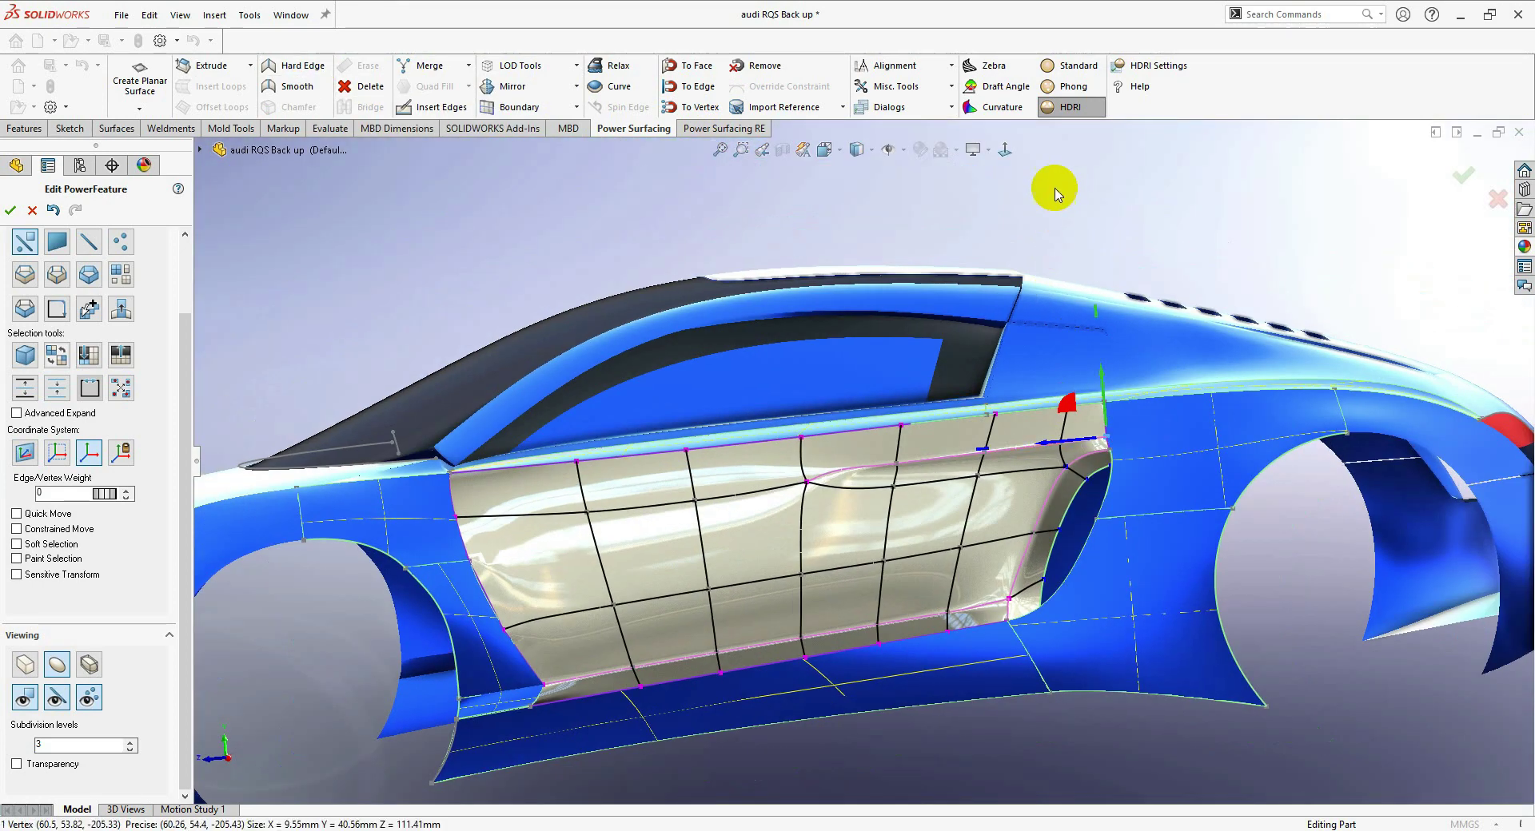
click(1005, 154)
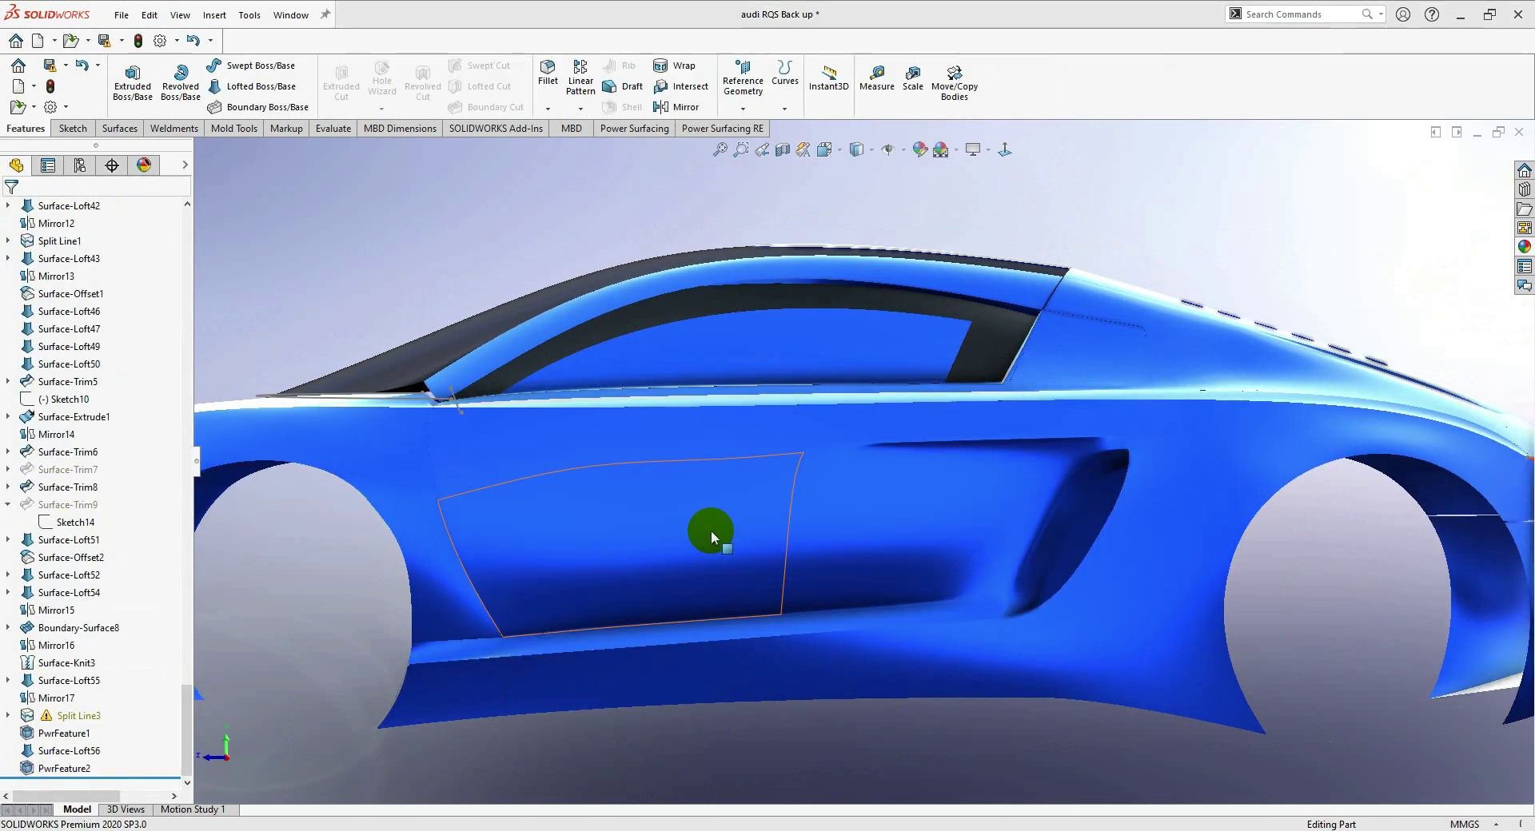
- Examine how the rebuilt door surface blends into the surrounding car body from several angles
mouse_move(711, 530)
middle_down()
mouse_move(744, 630)
mouse_move(771, 599)
mouse_move(838, 600)
mouse_move(805, 554)
mouse_move(730, 572)
mouse_move(712, 640)
mouse_move(706, 497)
mouse_move(770, 469)
mouse_move(808, 472)
mouse_move(740, 463)
mouse_move(770, 478)
mouse_move(977, 459)
middle_up()
scroll(729, 571, down, 5)
scroll(687, 546, up, 5)
scroll(771, 478, up, 5)
scroll(771, 478, down, 5)
scroll(829, 363, down, 2)
middle_drag(752, 368, 730, 638)
scroll(807, 378, up, 4)
scroll(730, 638, down, 4)
click(826, 539)
middle_drag(826, 539, 837, 578)
scroll(721, 507, up, 3)
scroll(1143, 559, up, 3)
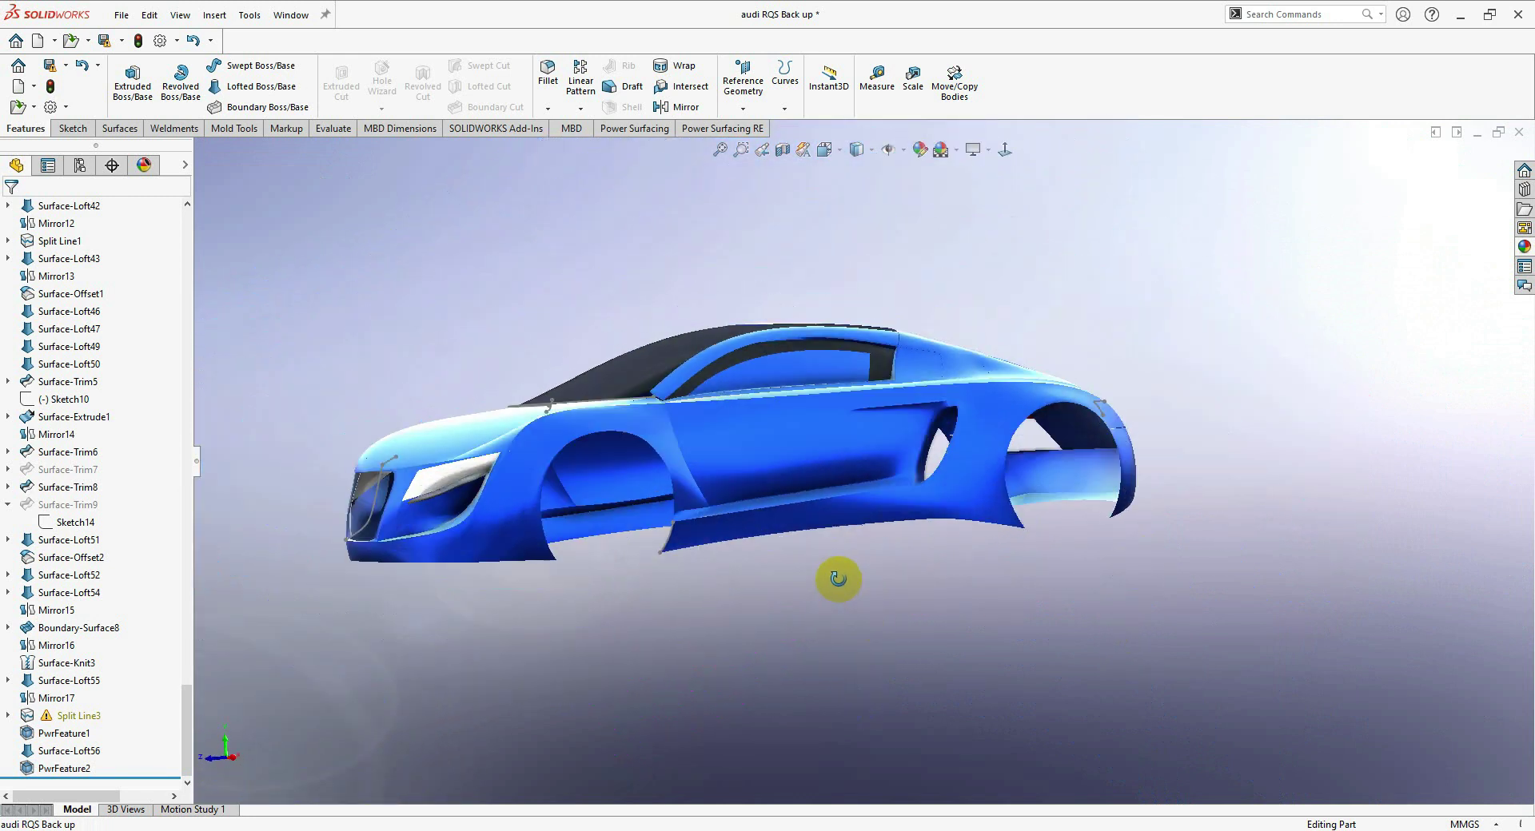
click(1005, 150)
scroll(754, 417, down, 3)
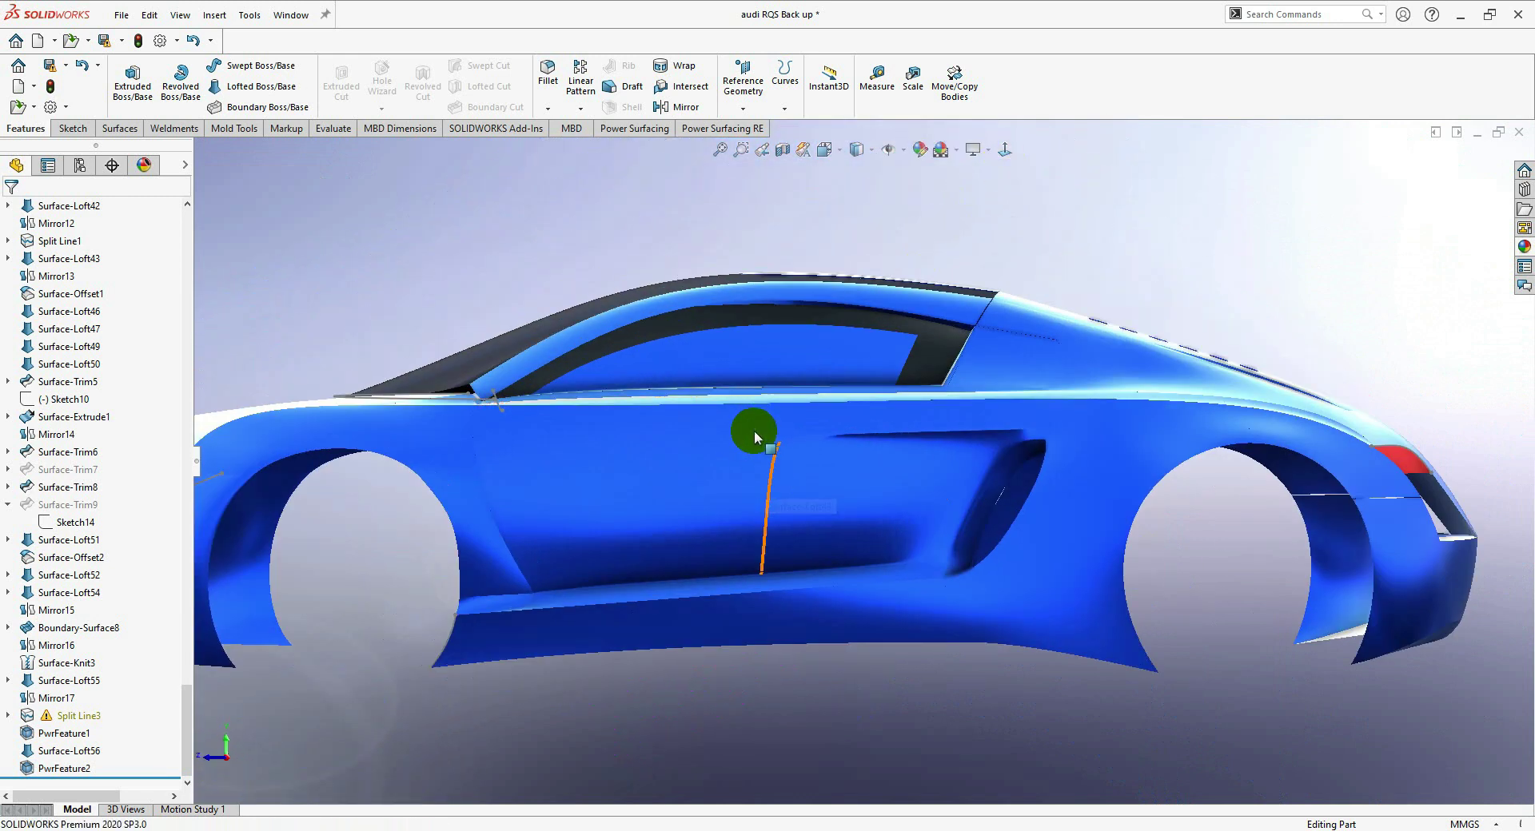
- Open the door's PwrFeature2 for editing
middle_drag(746, 425, 558, 664)
scroll(590, 665, down, 4)
middle_drag(643, 639, 566, 646)
click(683, 508)
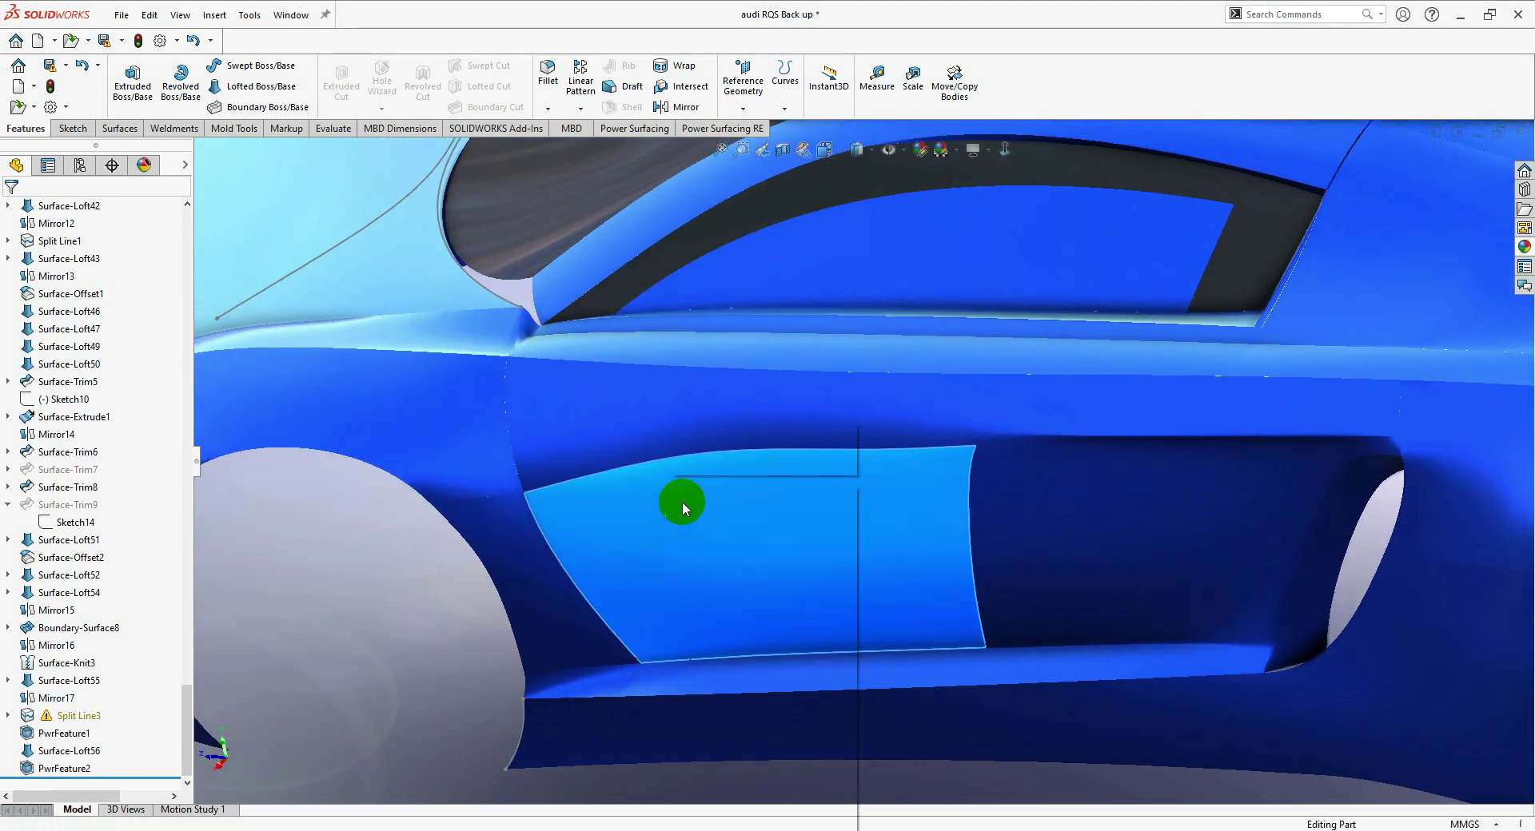
right_click(682, 501)
click(545, 558)
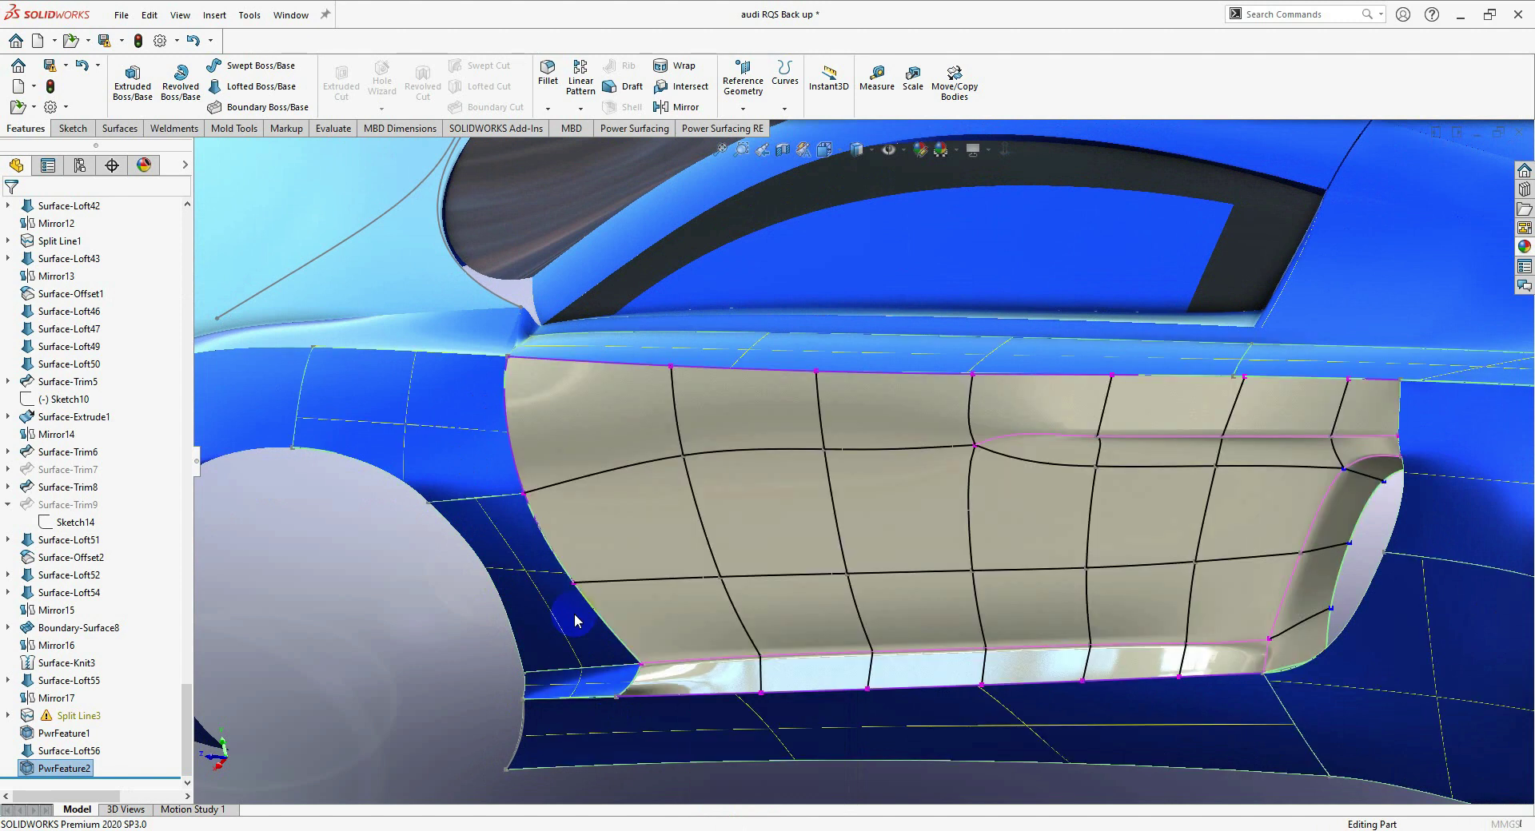
- Switch to Standard shading and override the constraint on the three front boundary edges to Tangent To Surface with a value of 0.4
click(527, 455)
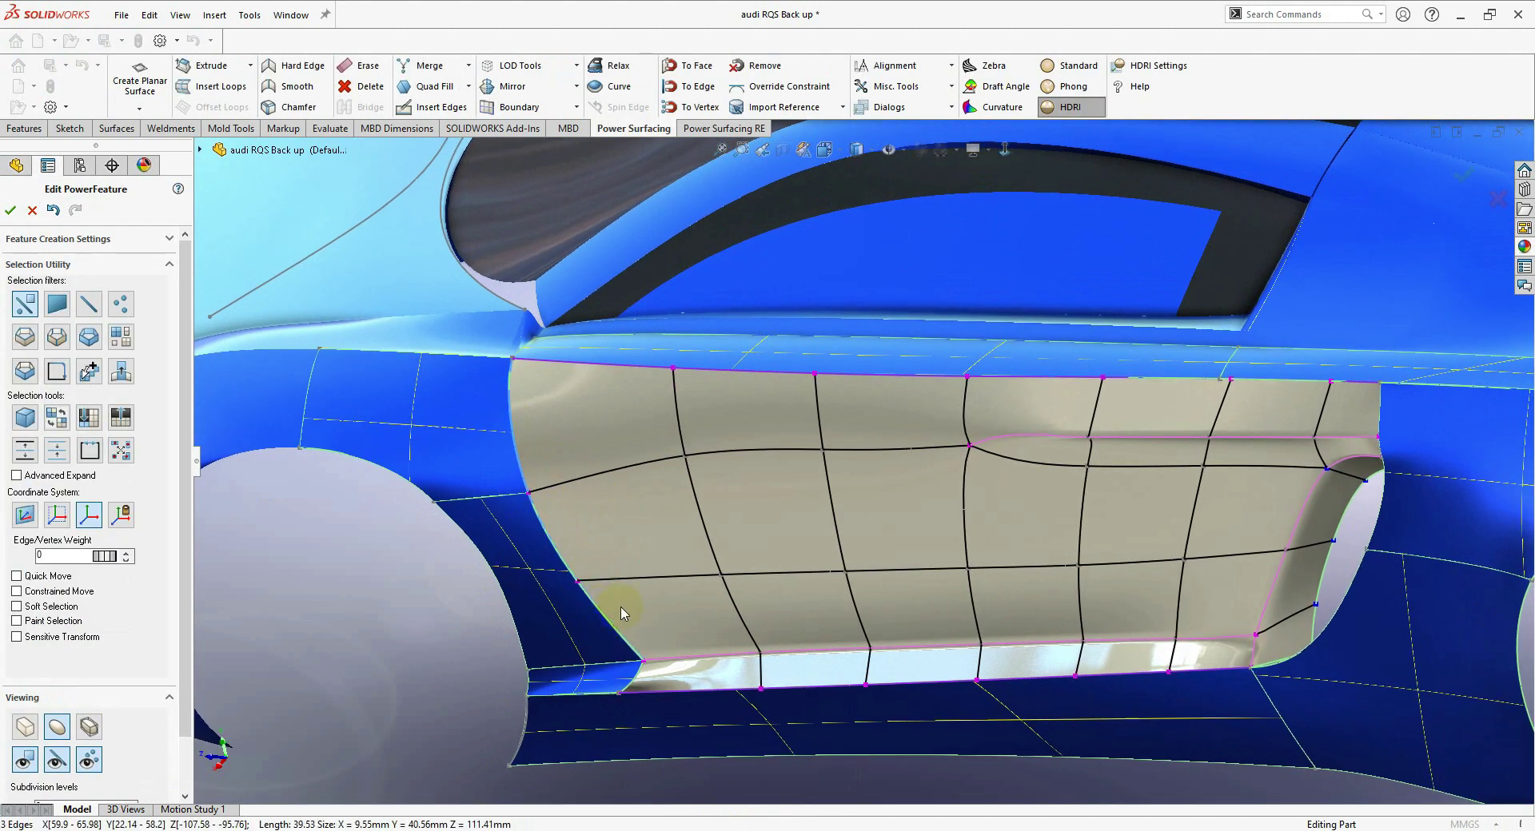
scroll(624, 614, down, 1)
click(1071, 67)
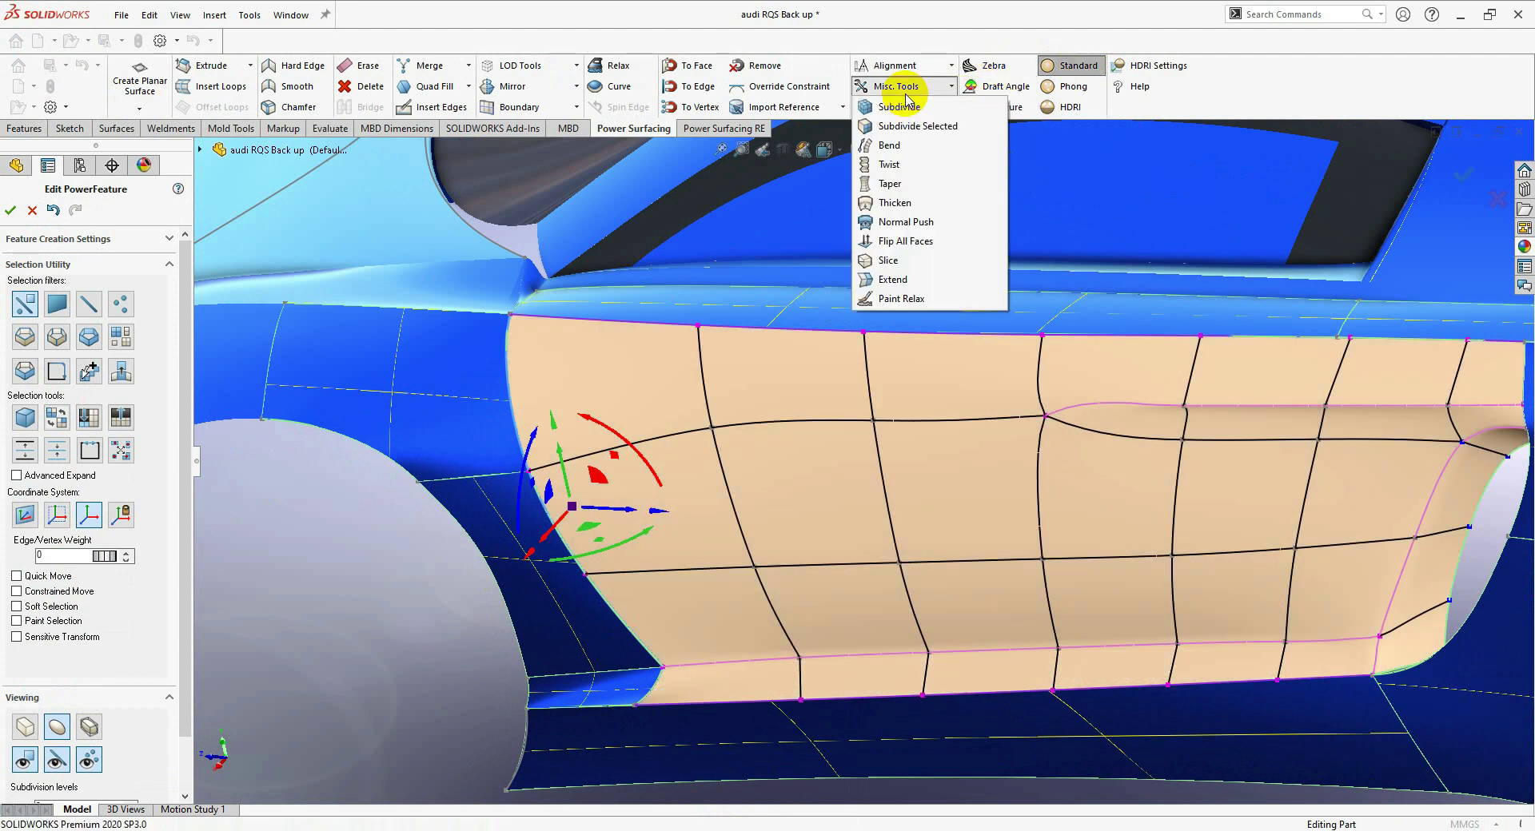
click(782, 86)
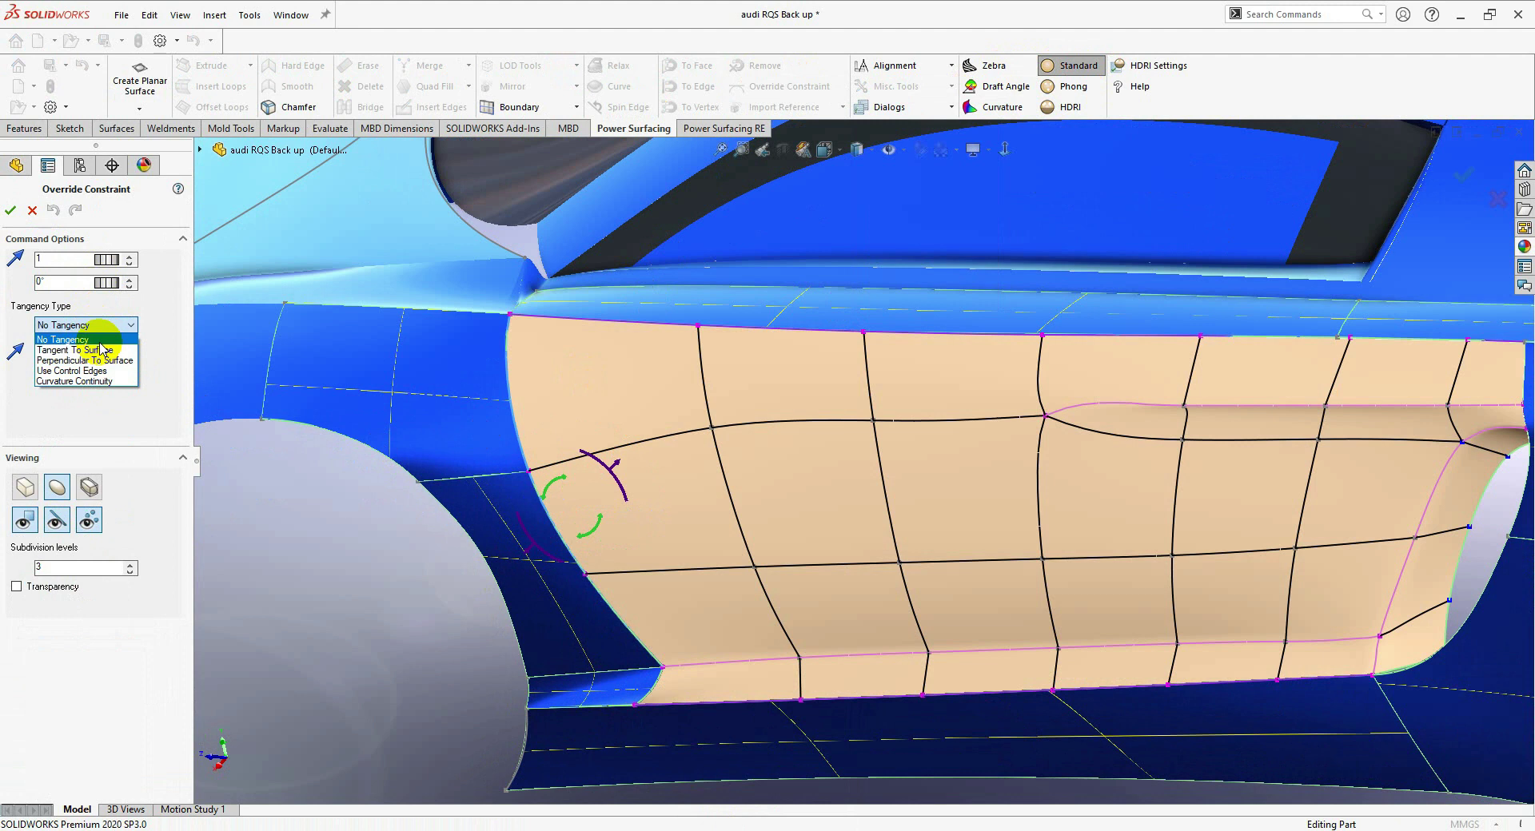
click(108, 352)
scroll(574, 447, up, 3)
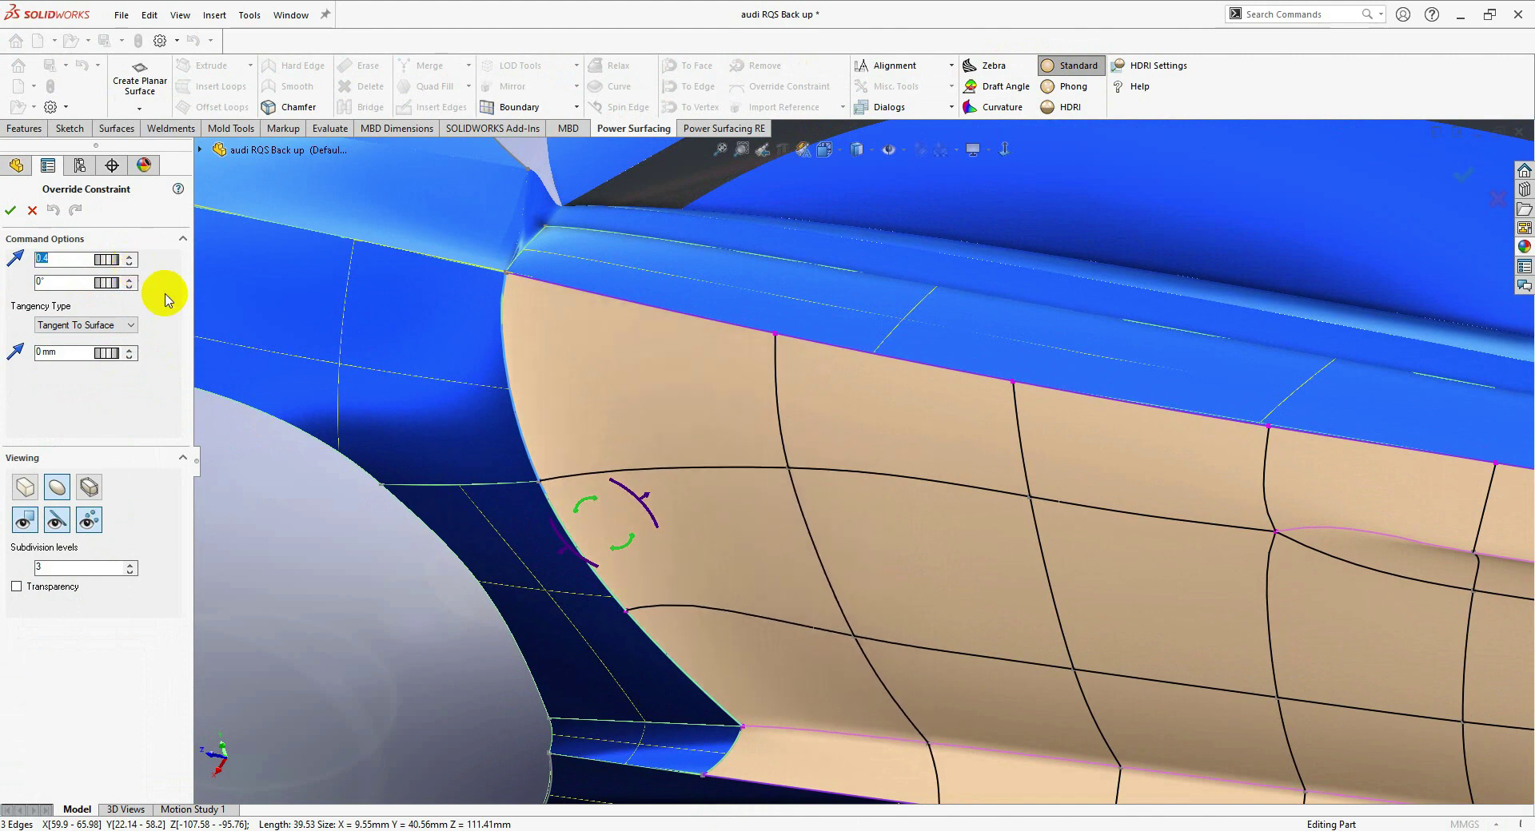
middle_drag(657, 595, 678, 538)
scroll(799, 528, up, 4)
middle_drag(839, 608, 781, 661)
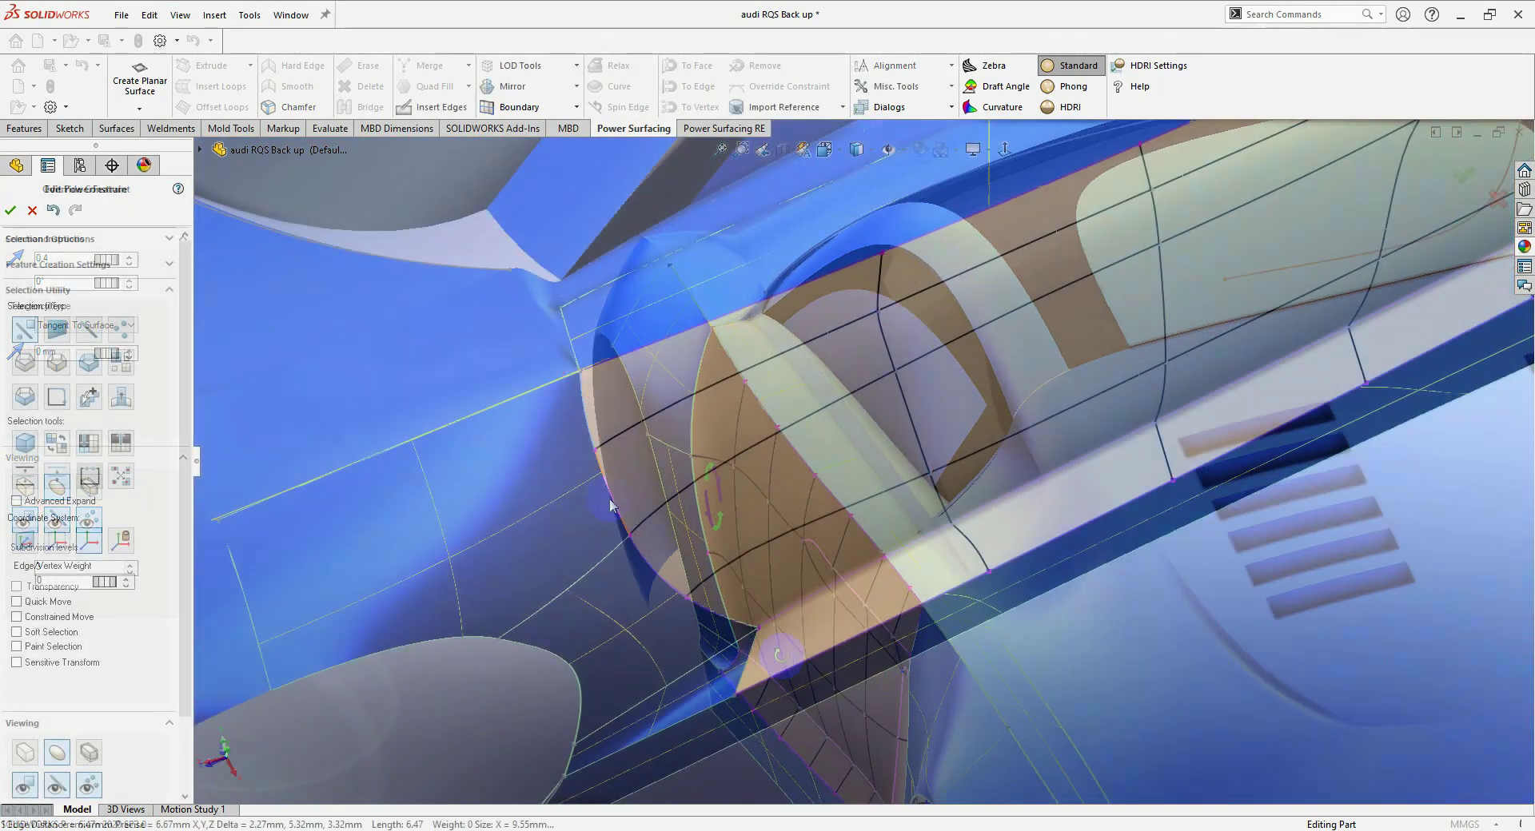
- Constrain the door's lower front boundary to the adjacent body edge and accept the feature edit
click(722, 612)
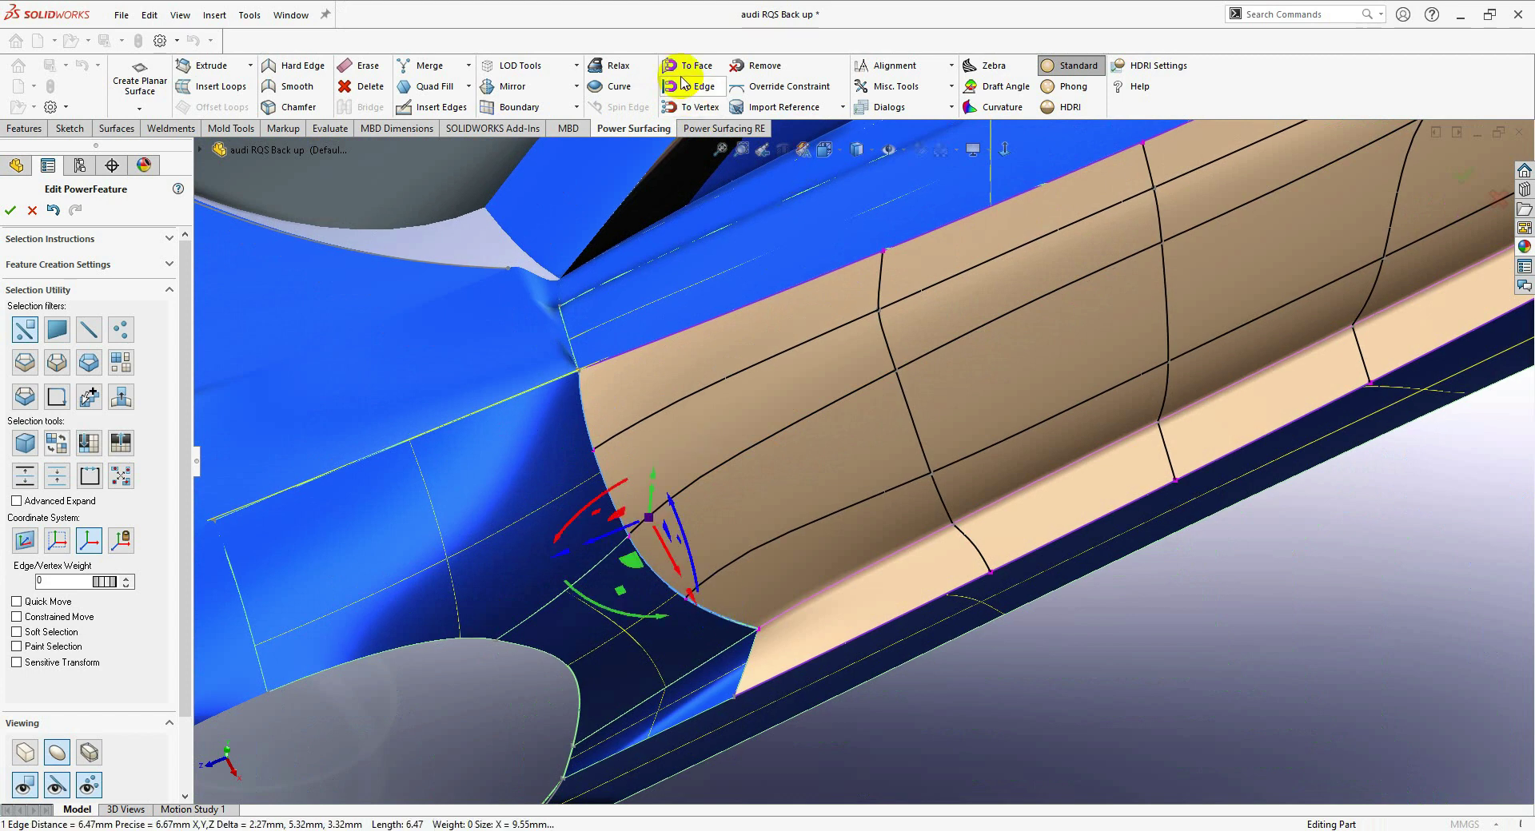
click(1465, 176)
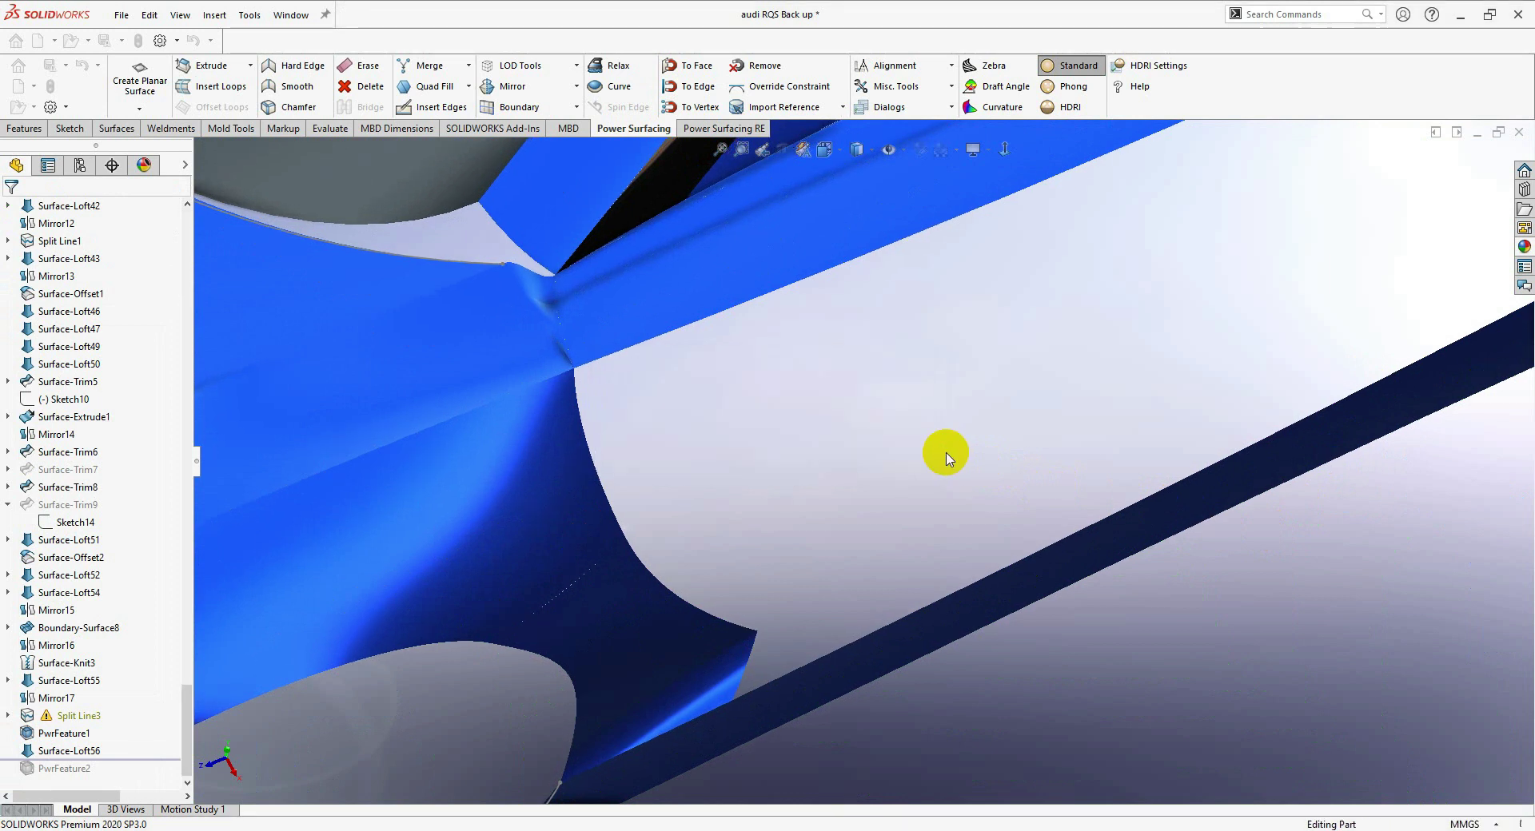
middle_drag(1182, 569, 1191, 472)
scroll(1098, 371, down, 6)
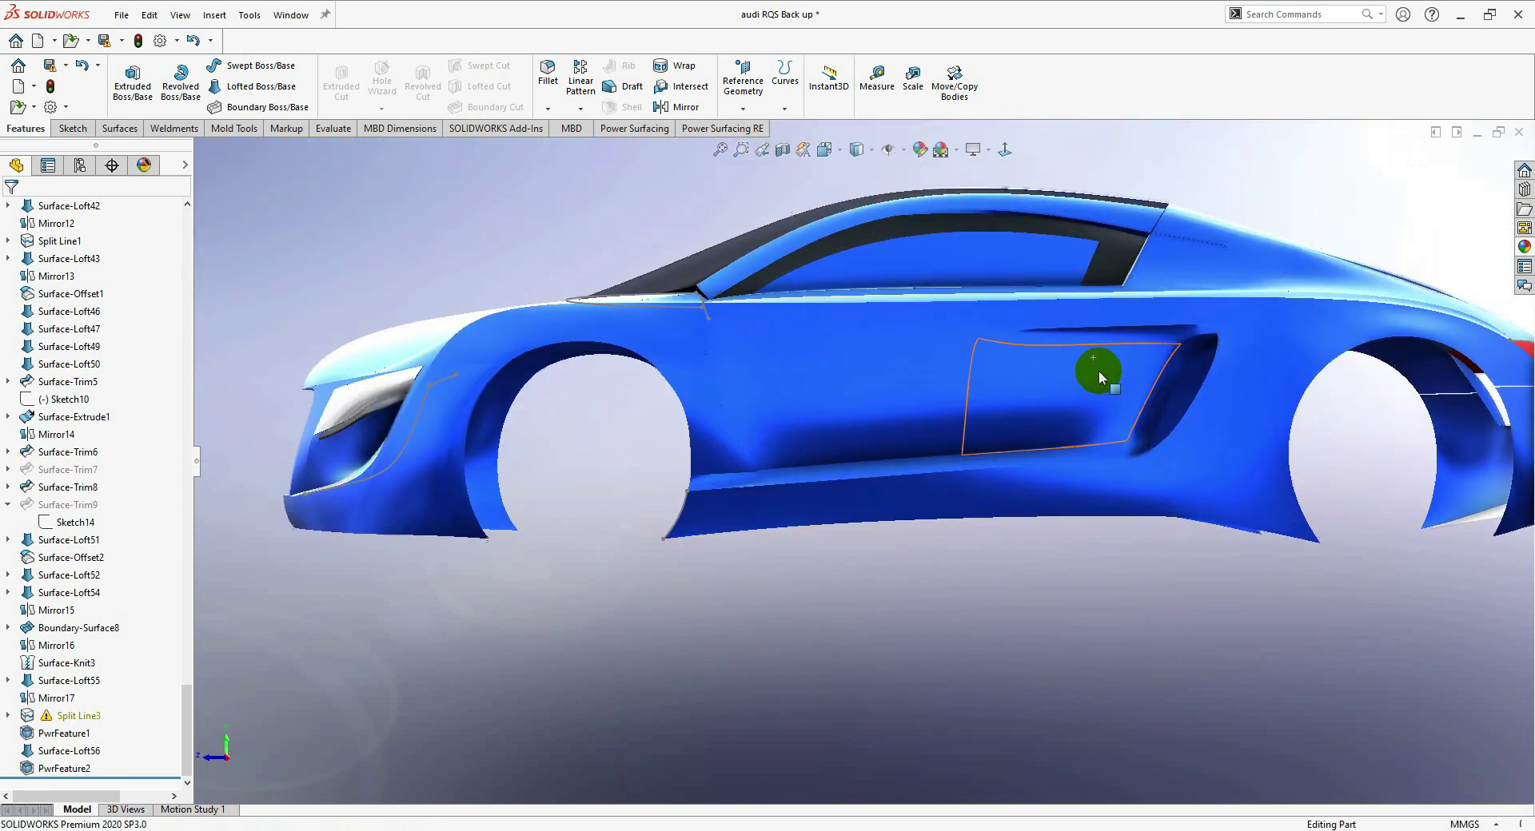
- Examine the rebuilt body from the side and inspect the surfaces around the car's front end
scroll(845, 316, up, 1)
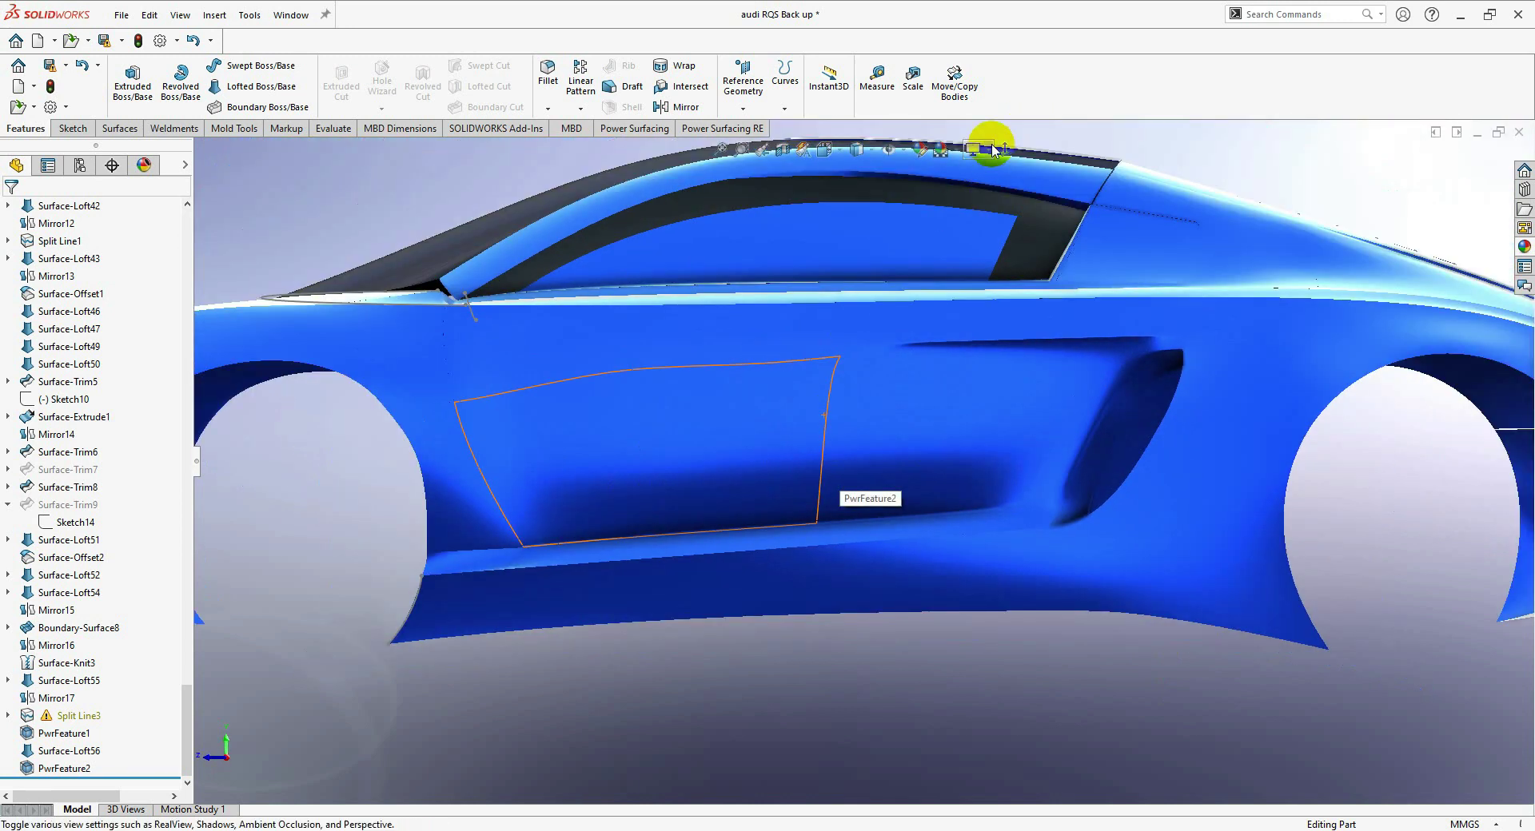
middle_drag(702, 406, 901, 501)
middle_drag(1004, 621, 1107, 570)
scroll(696, 592, up, 3)
middle_drag(696, 592, 905, 546)
scroll(685, 546, down, 4)
click(905, 547)
scroll(857, 397, down, 3)
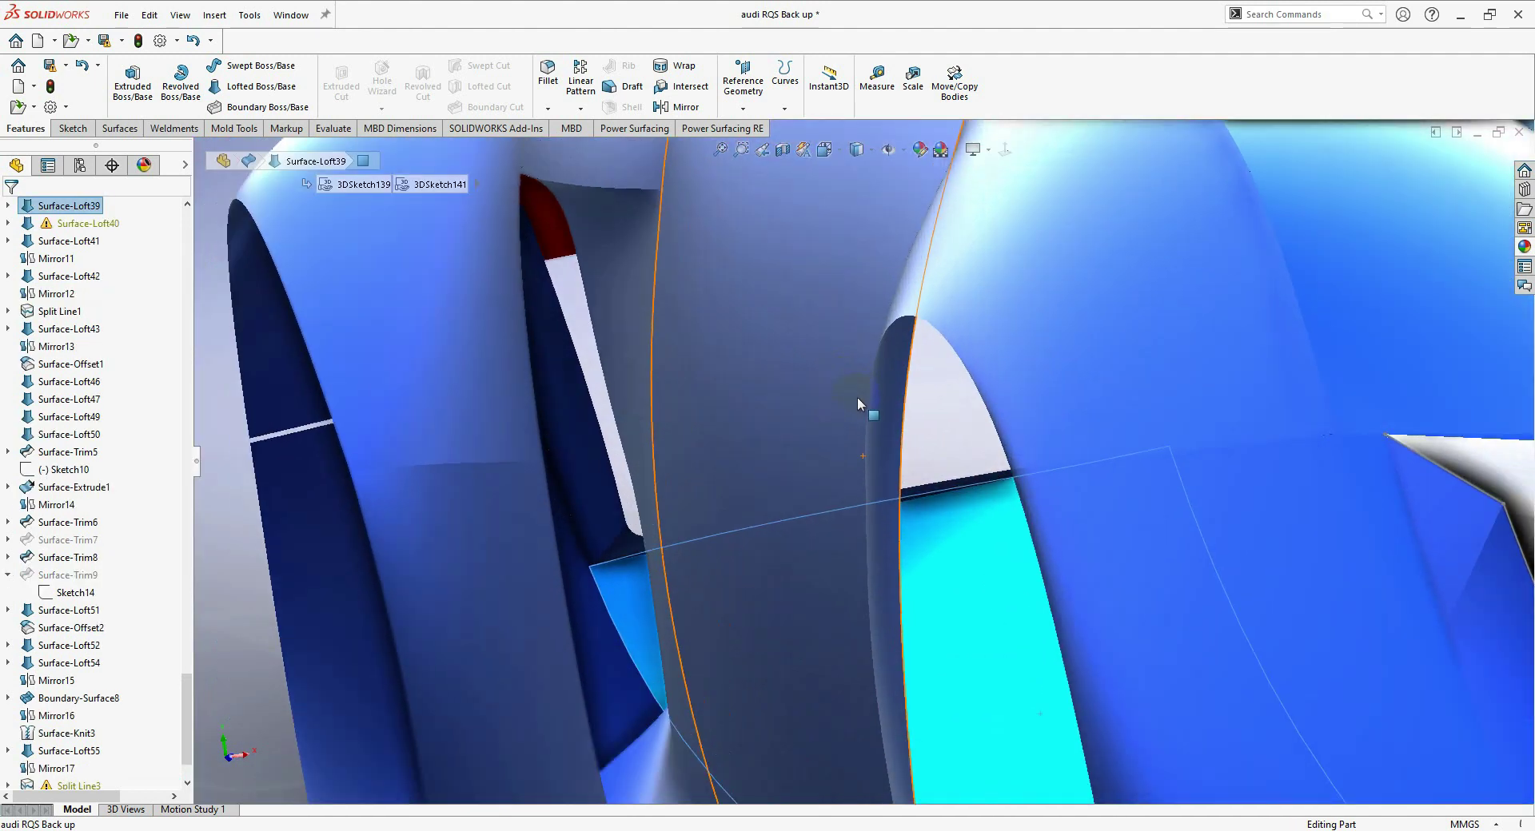
scroll(857, 397, up, 2)
middle_drag(857, 396, 856, 396)
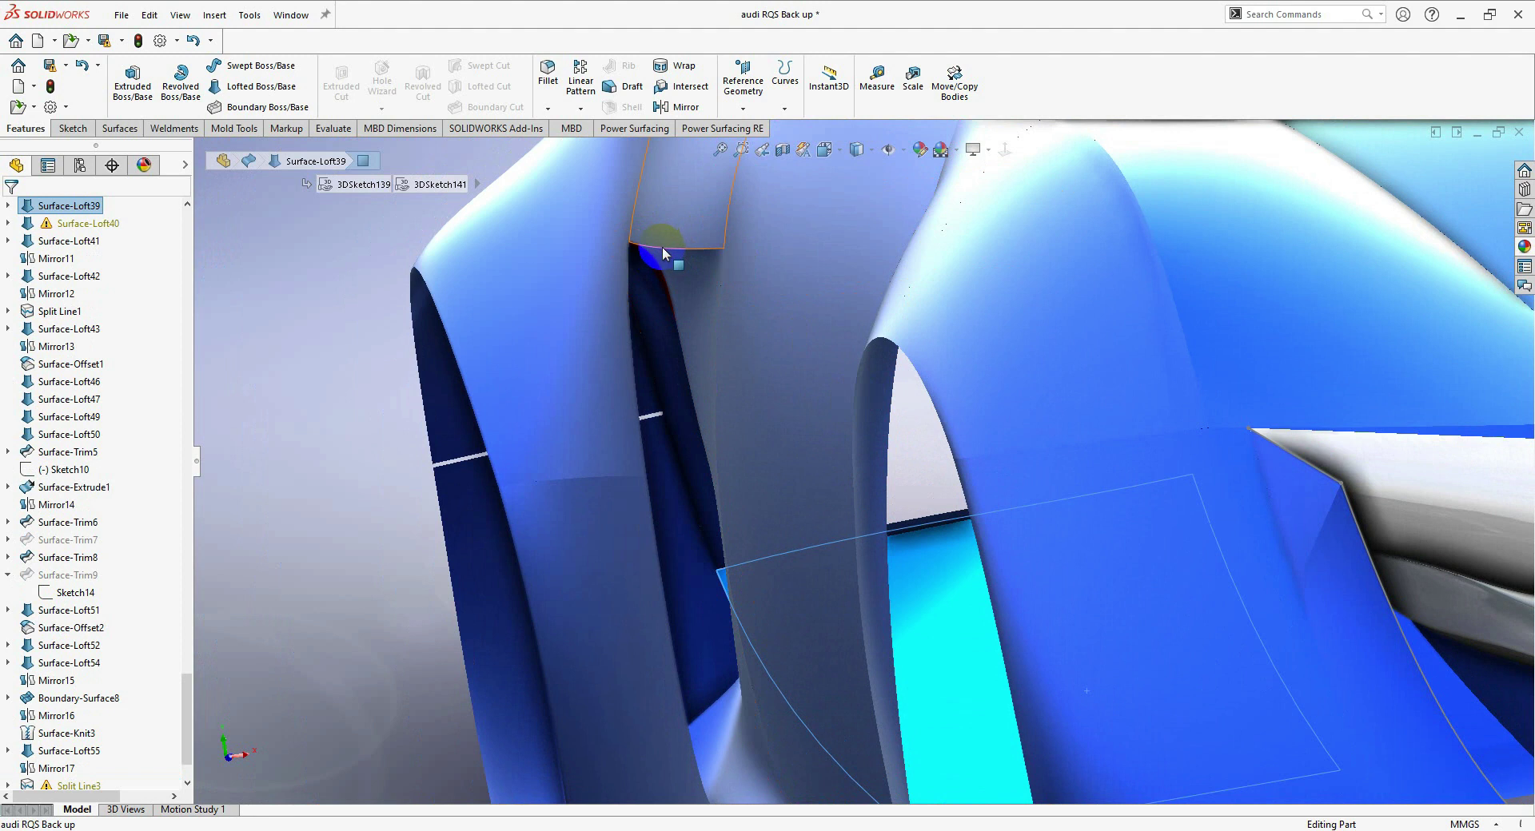
click(641, 240)
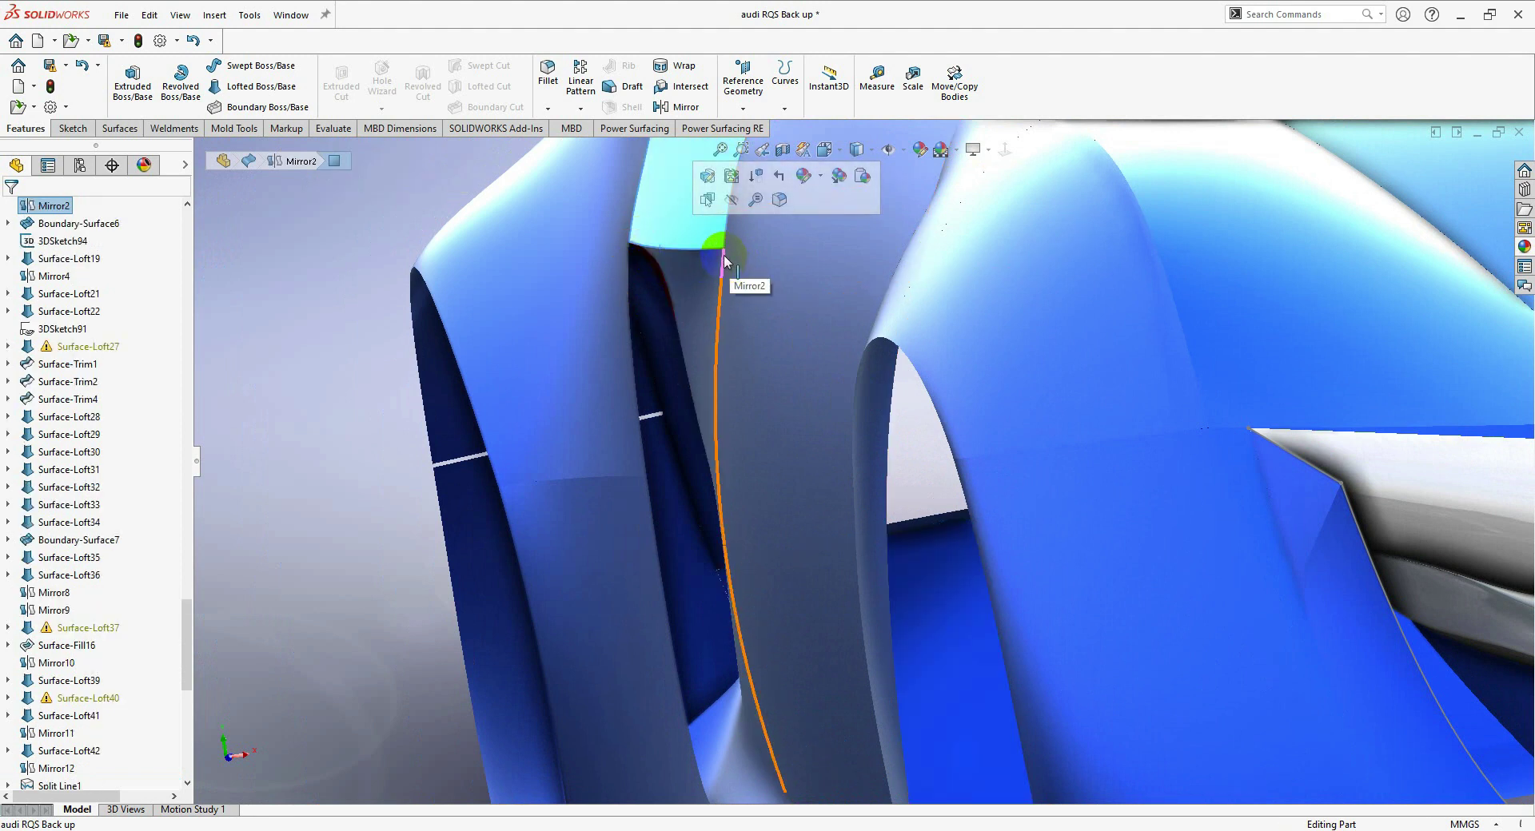
mouse_move(731, 252)
middle_down()
mouse_move(725, 268)
mouse_move(722, 248)
middle_up()
scroll(976, 404, up, 6)
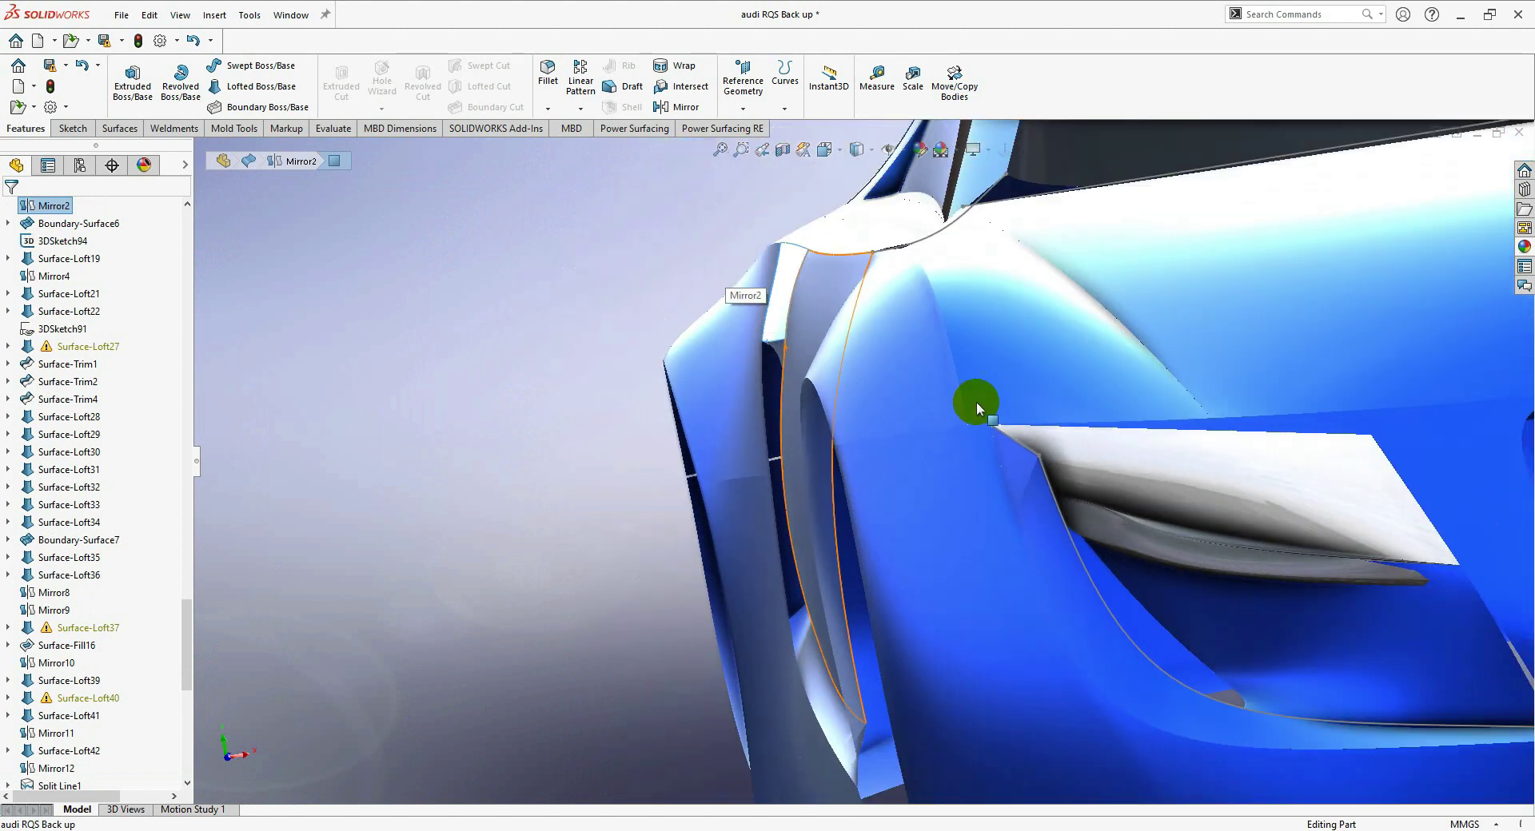
- Examine the finished door's front transition and its recessed rear contour at an angle
middle_drag(849, 424, 832, 450)
middle_drag(661, 661, 737, 674)
scroll(1041, 551, up, 2)
scroll(1272, 345, up, 1)
middle_drag(1287, 328, 1159, 511)
scroll(1047, 447, down, 5)
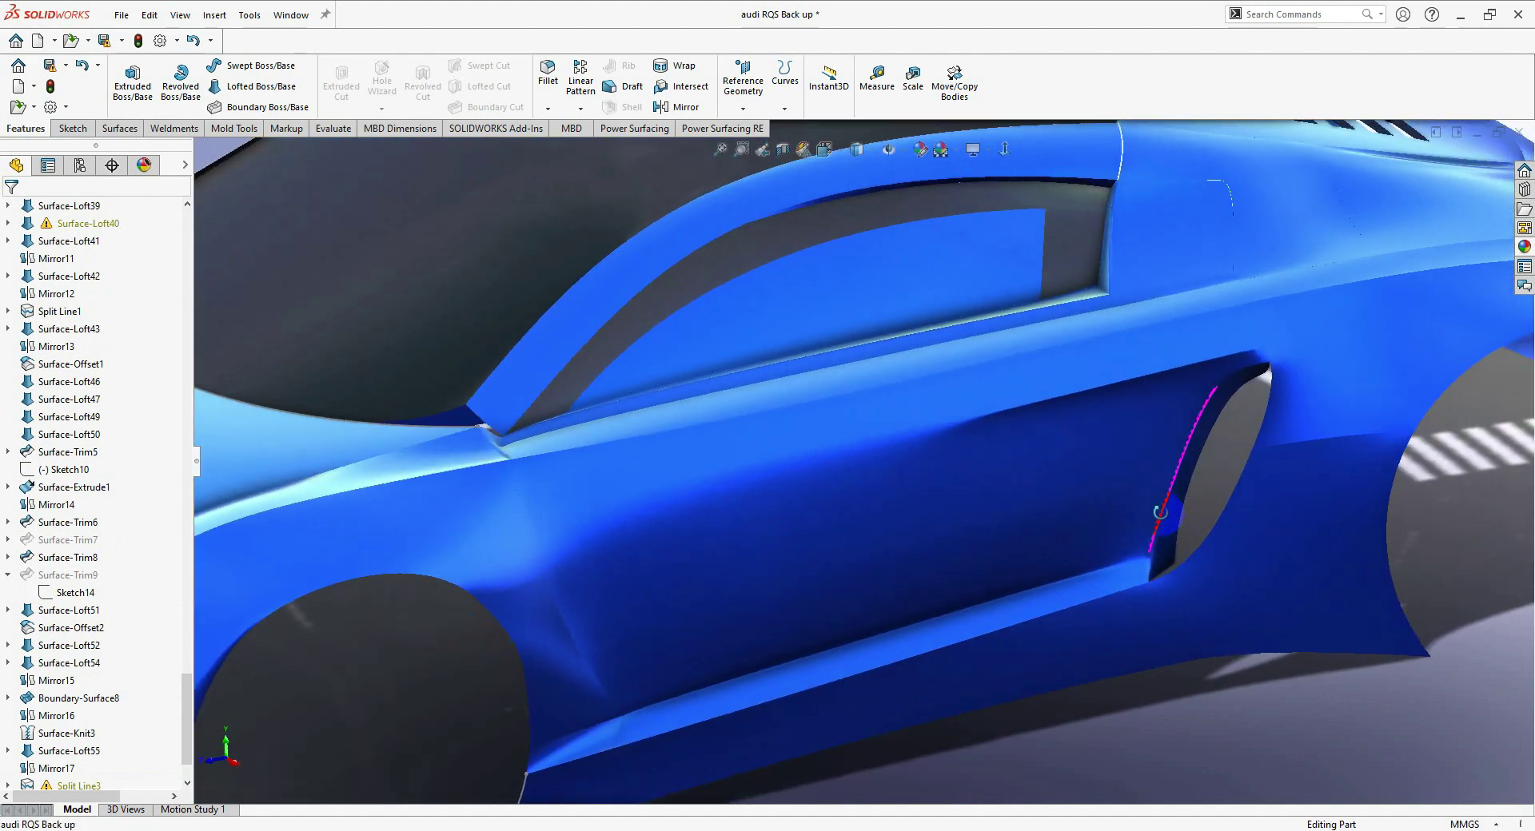
- Fit a four-sided planar surface into the front grille opening and import the adjacent body faces as references
scroll(1159, 512, up, 8)
middle_drag(1226, 576, 1251, 609)
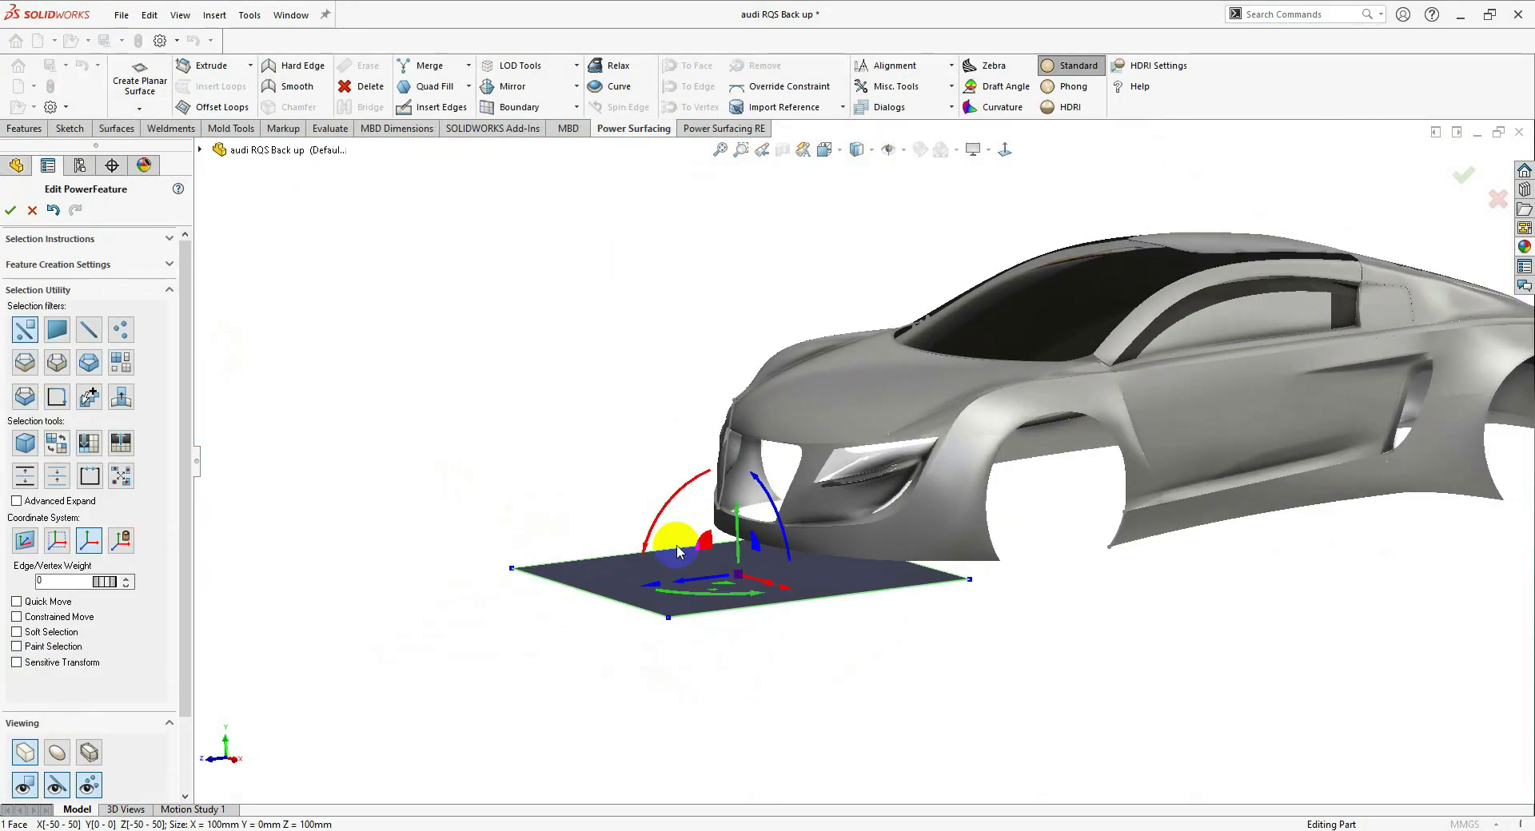
middle_drag(737, 577, 781, 540)
scroll(884, 342, down, 3)
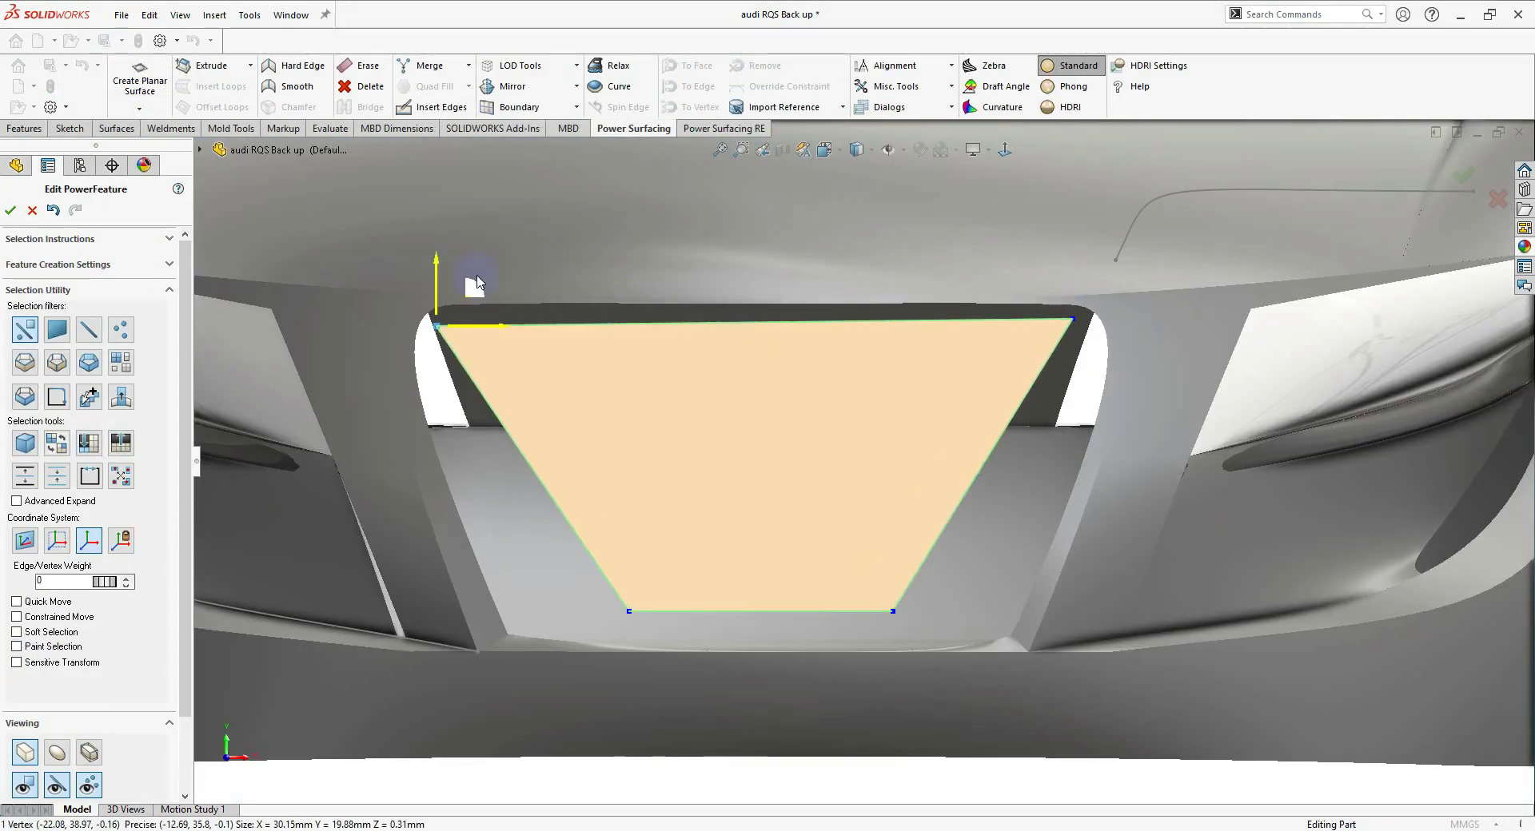
click(965, 428)
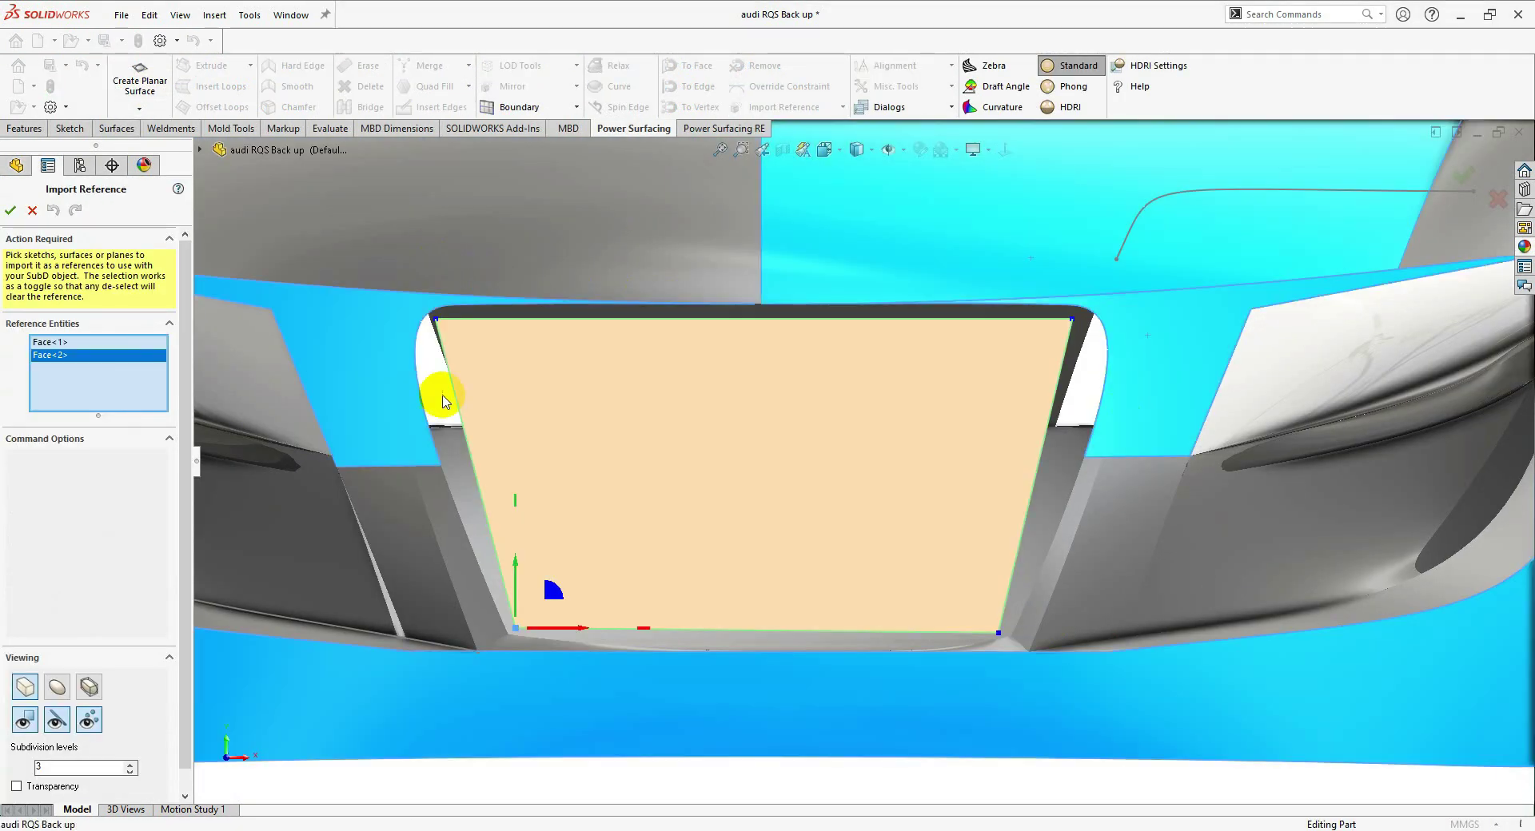
click(592, 507)
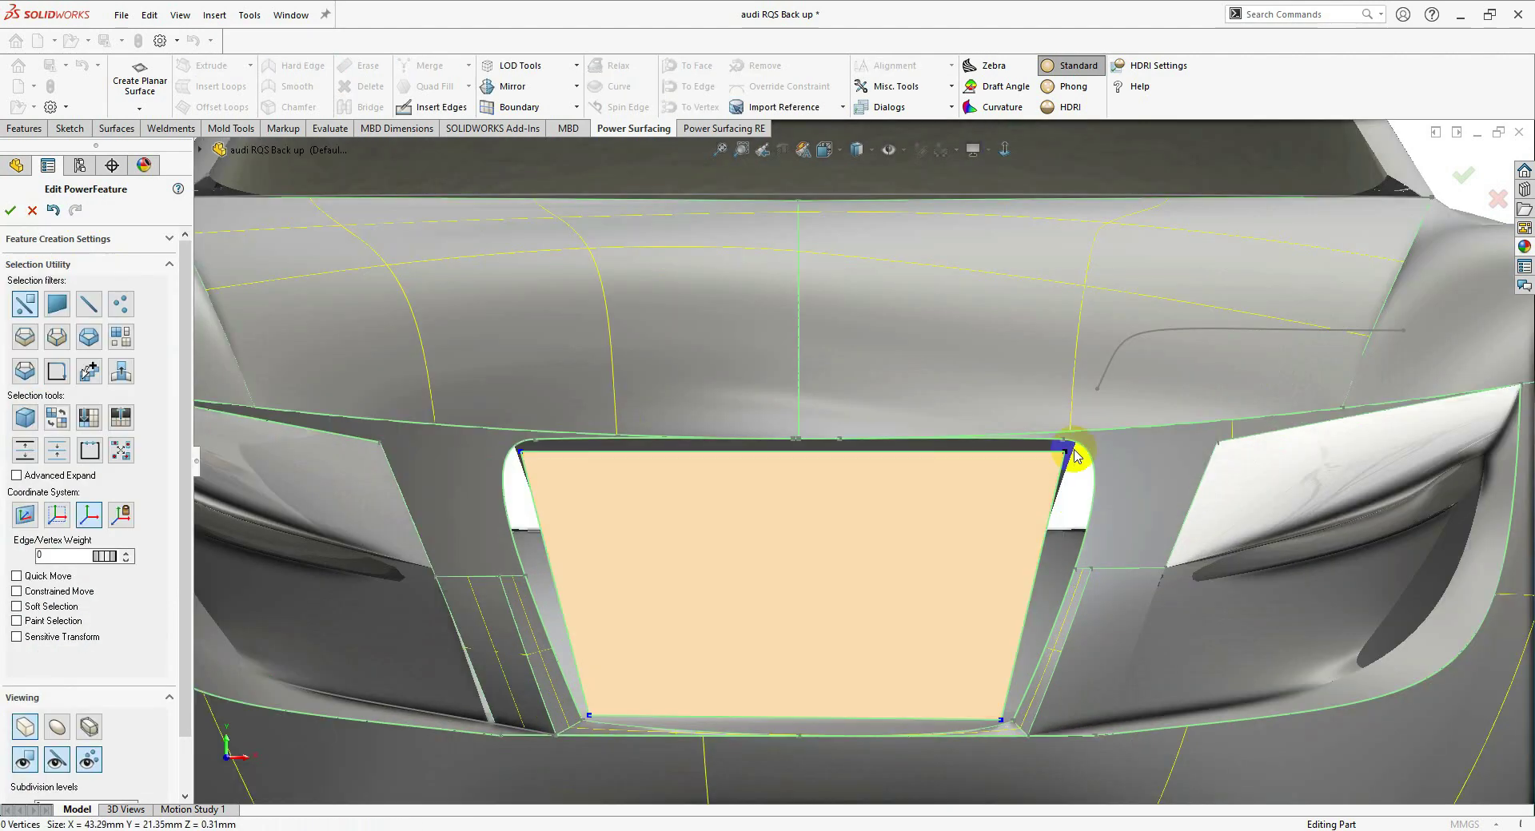
- Subdivide the grille panel and constrain its edges to the opening on both sides, overriding the tangency type to No Tangency
middle_drag(873, 405, 794, 359)
scroll(1046, 667, down, 3)
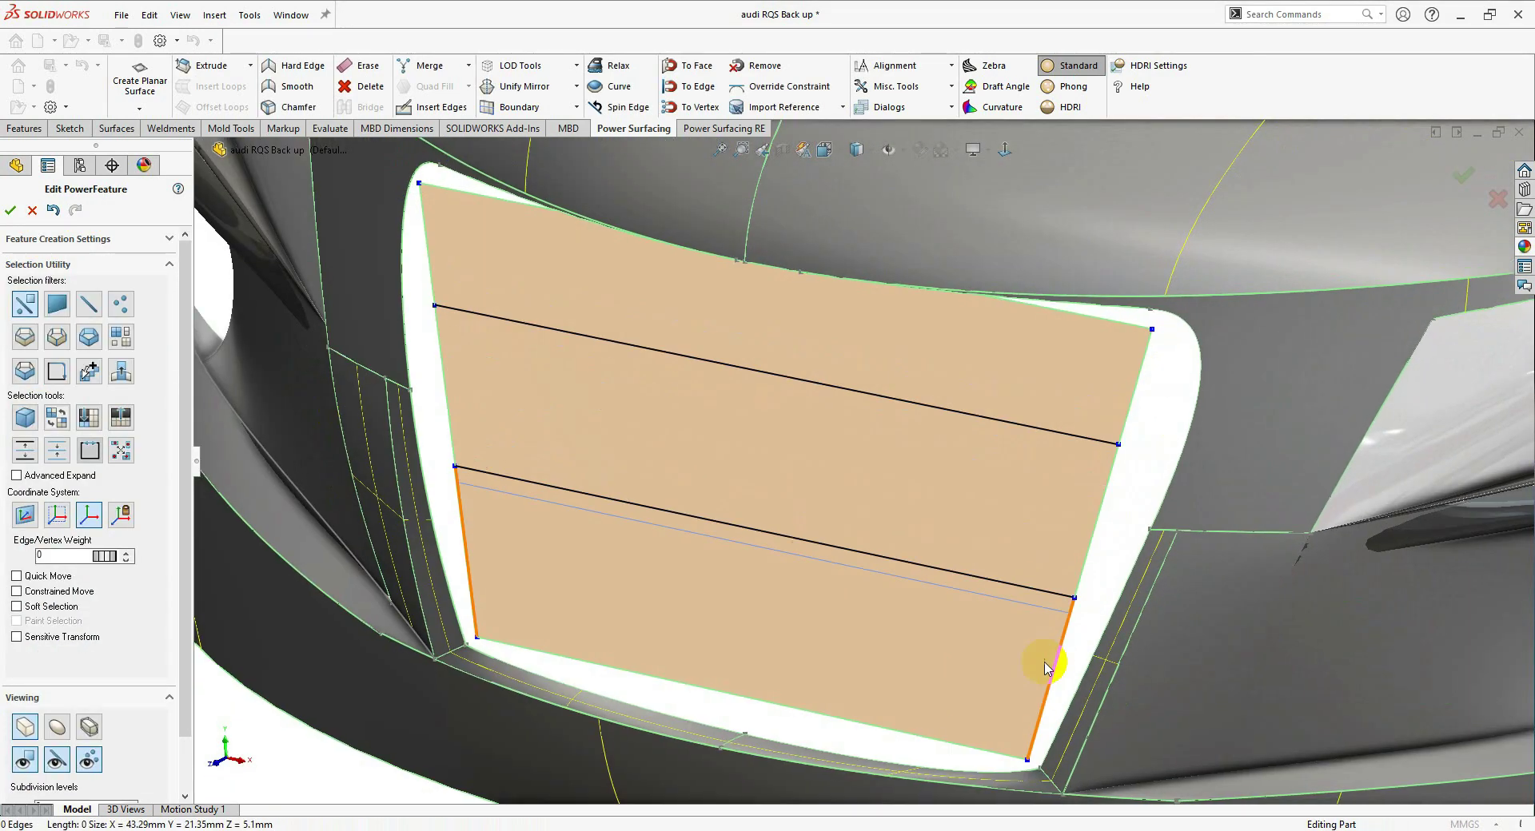
click(1154, 328)
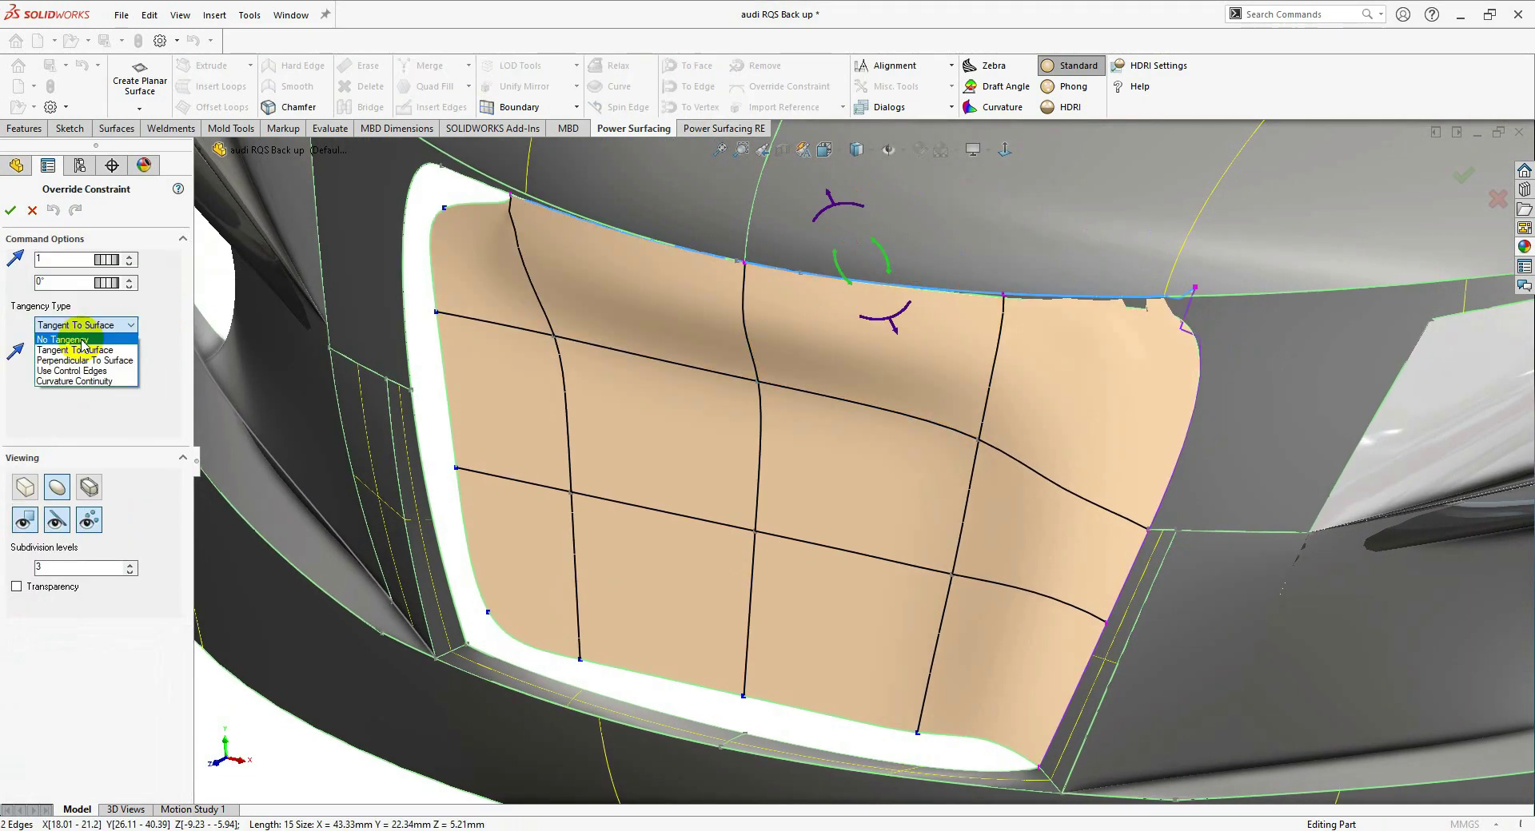
click(768, 66)
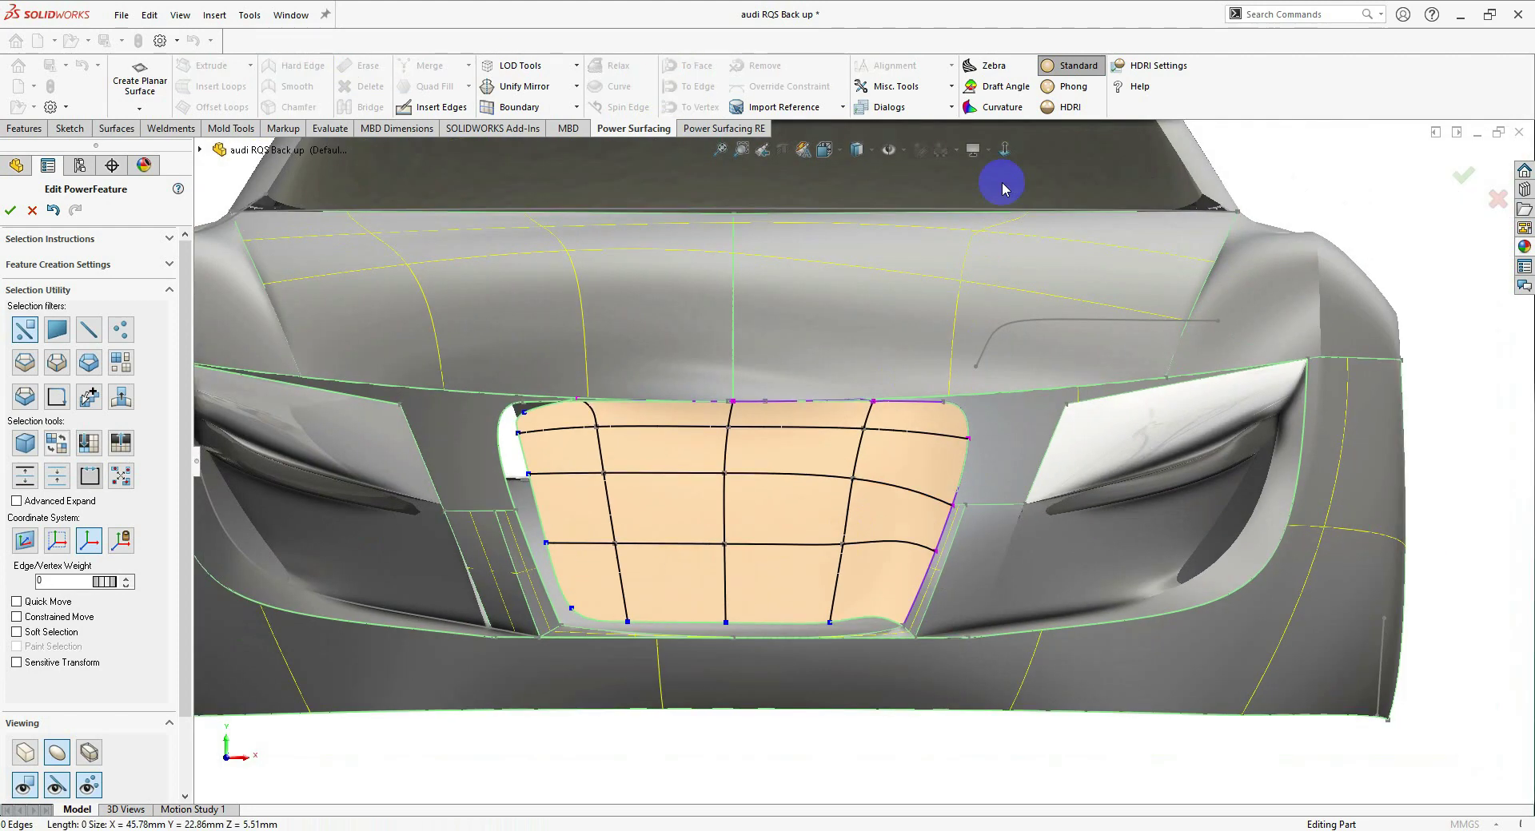
click(794, 648)
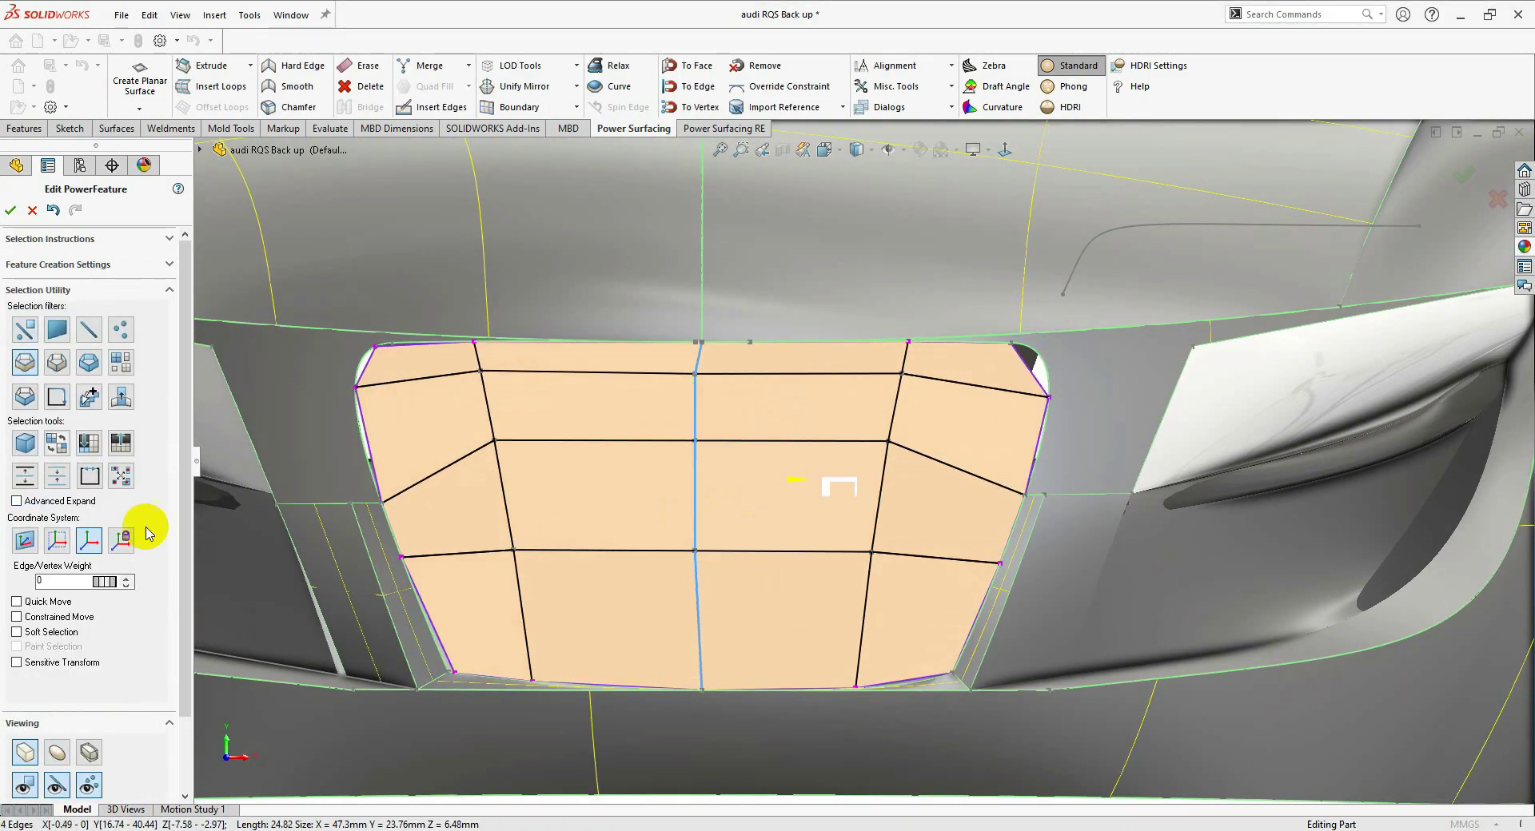
- Draw an inner outline around the grille panel and delete the enclosed faces to leave a frame
click(970, 446)
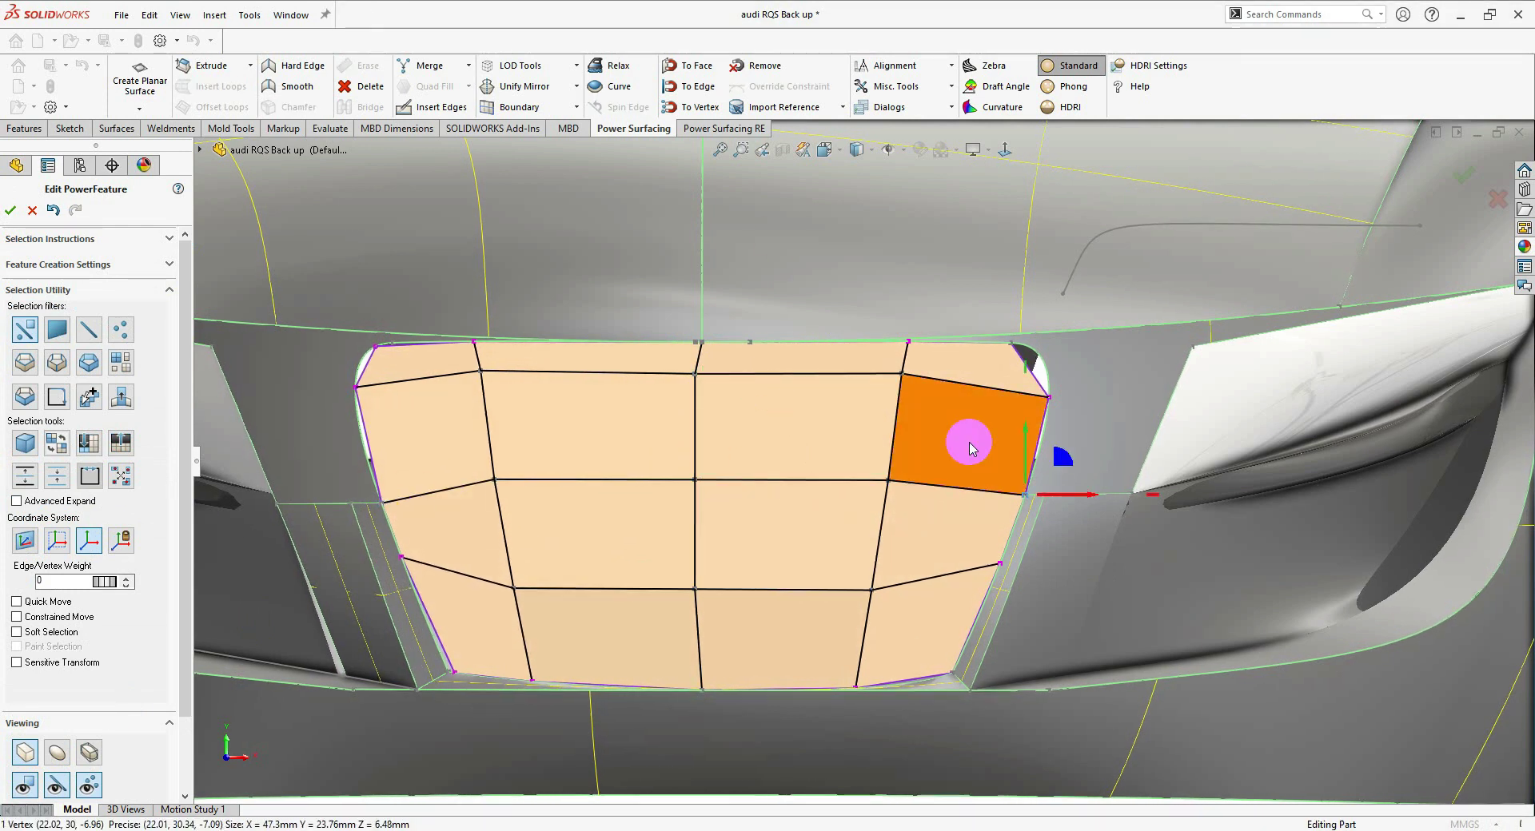
click(693, 366)
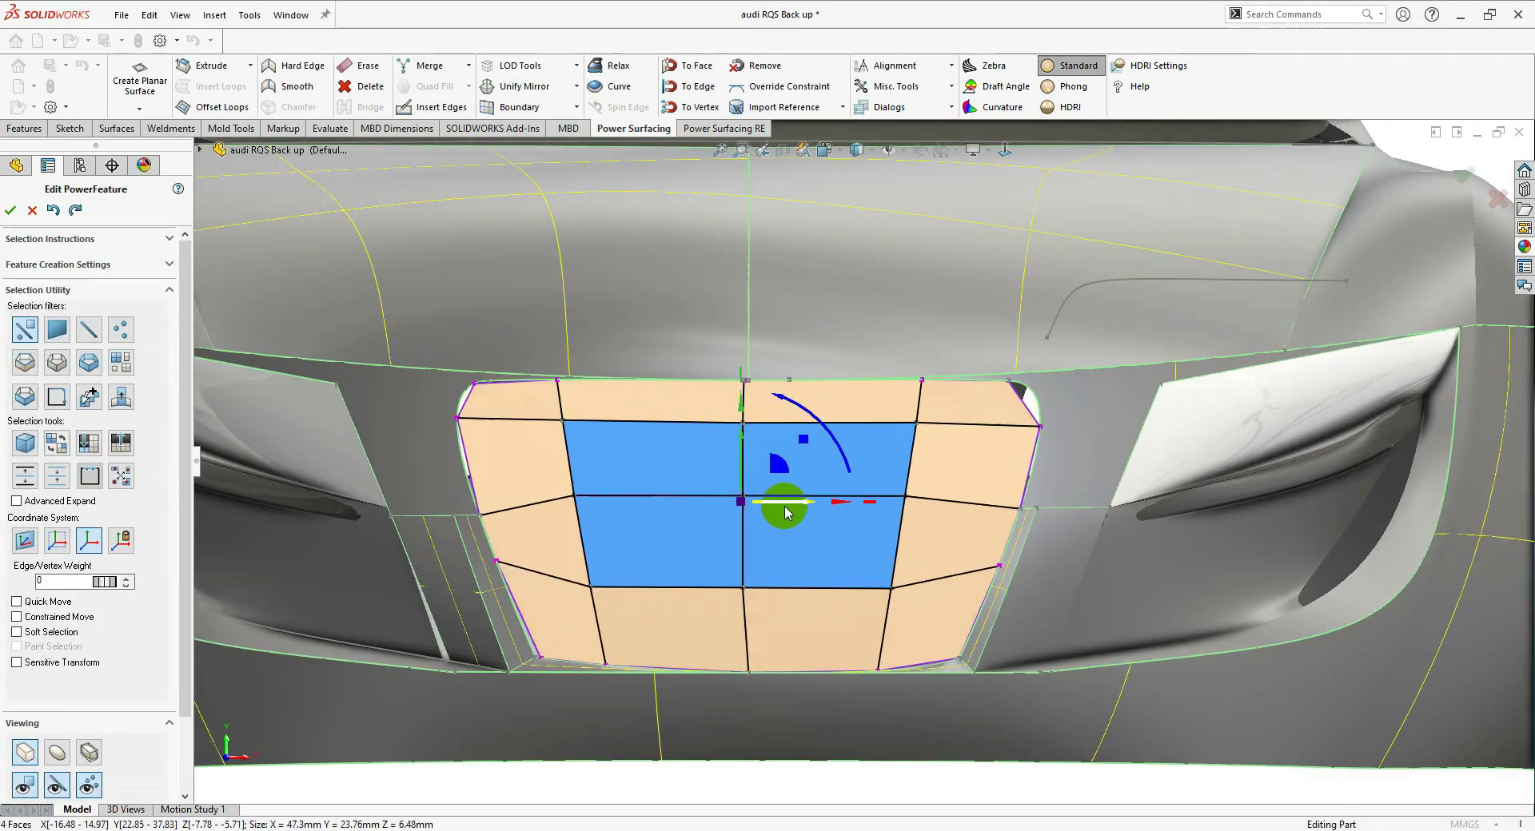
right_click(782, 660)
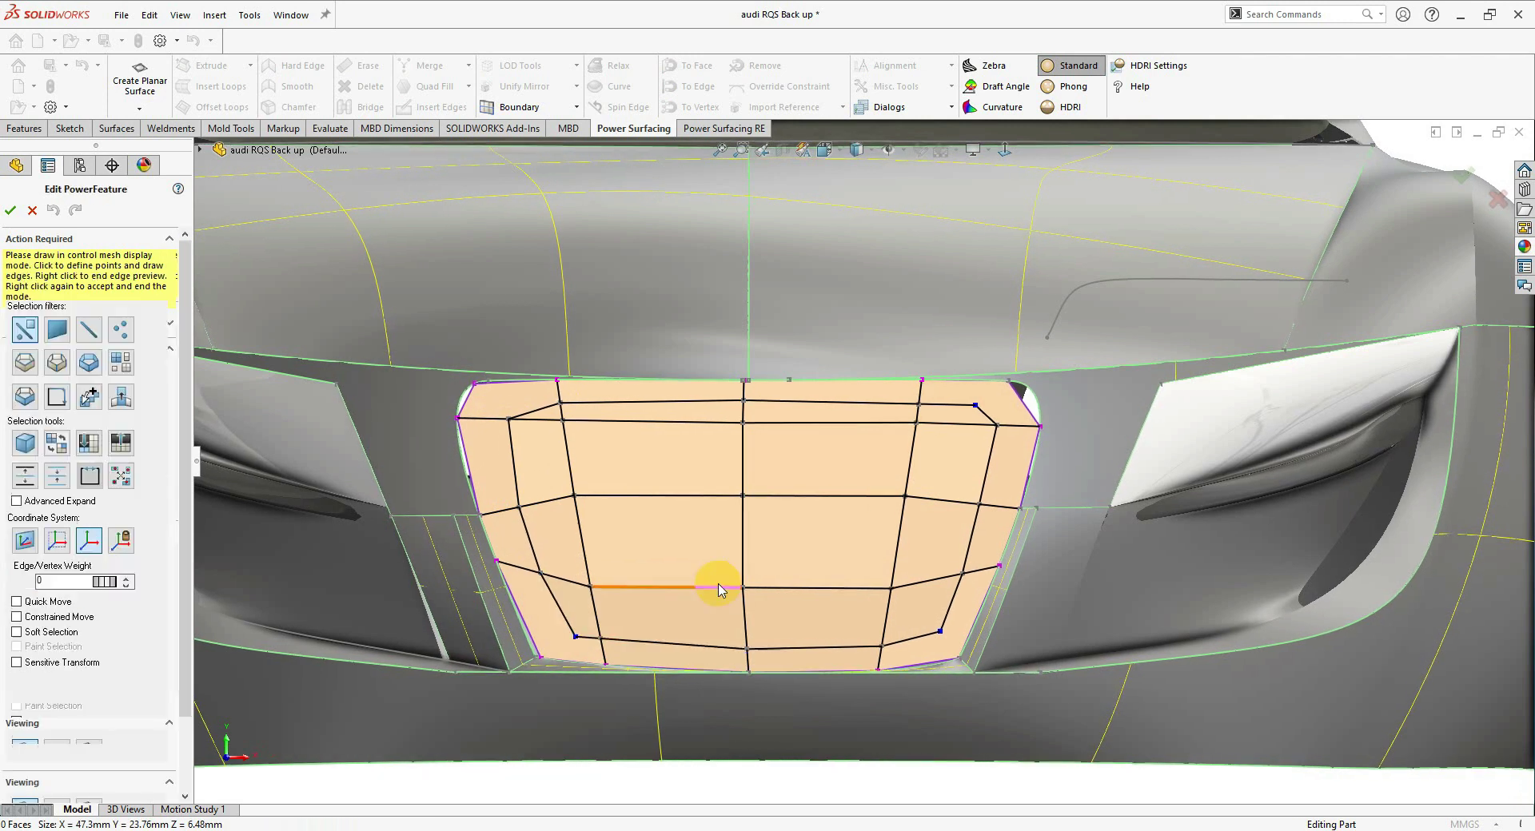
right_click(1027, 646)
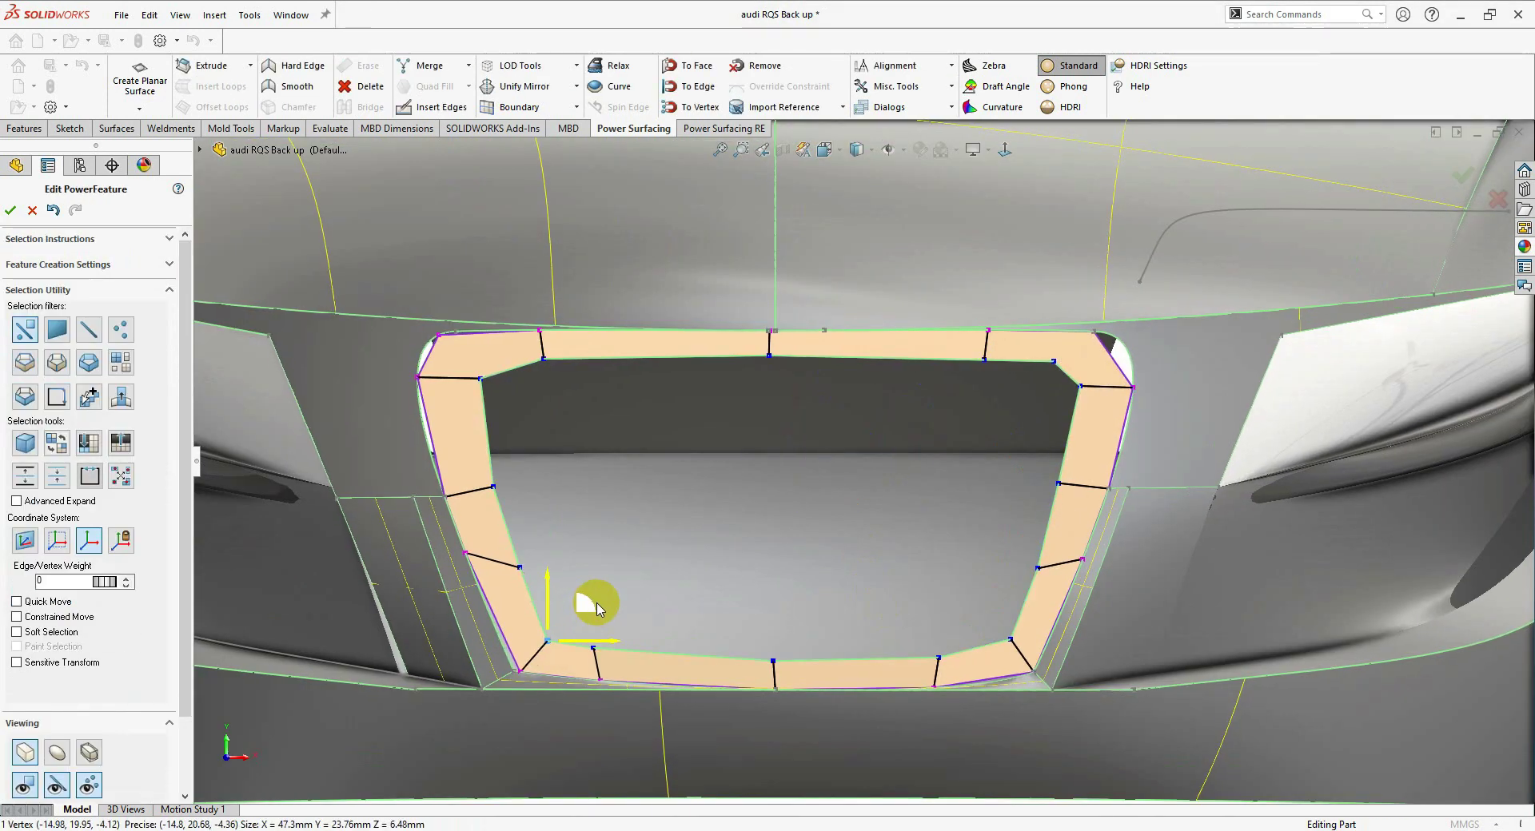
- Weight the frame's lower outer corner to 100, then insert a loop around the frame and route its corner edges diagonally
click(851, 455)
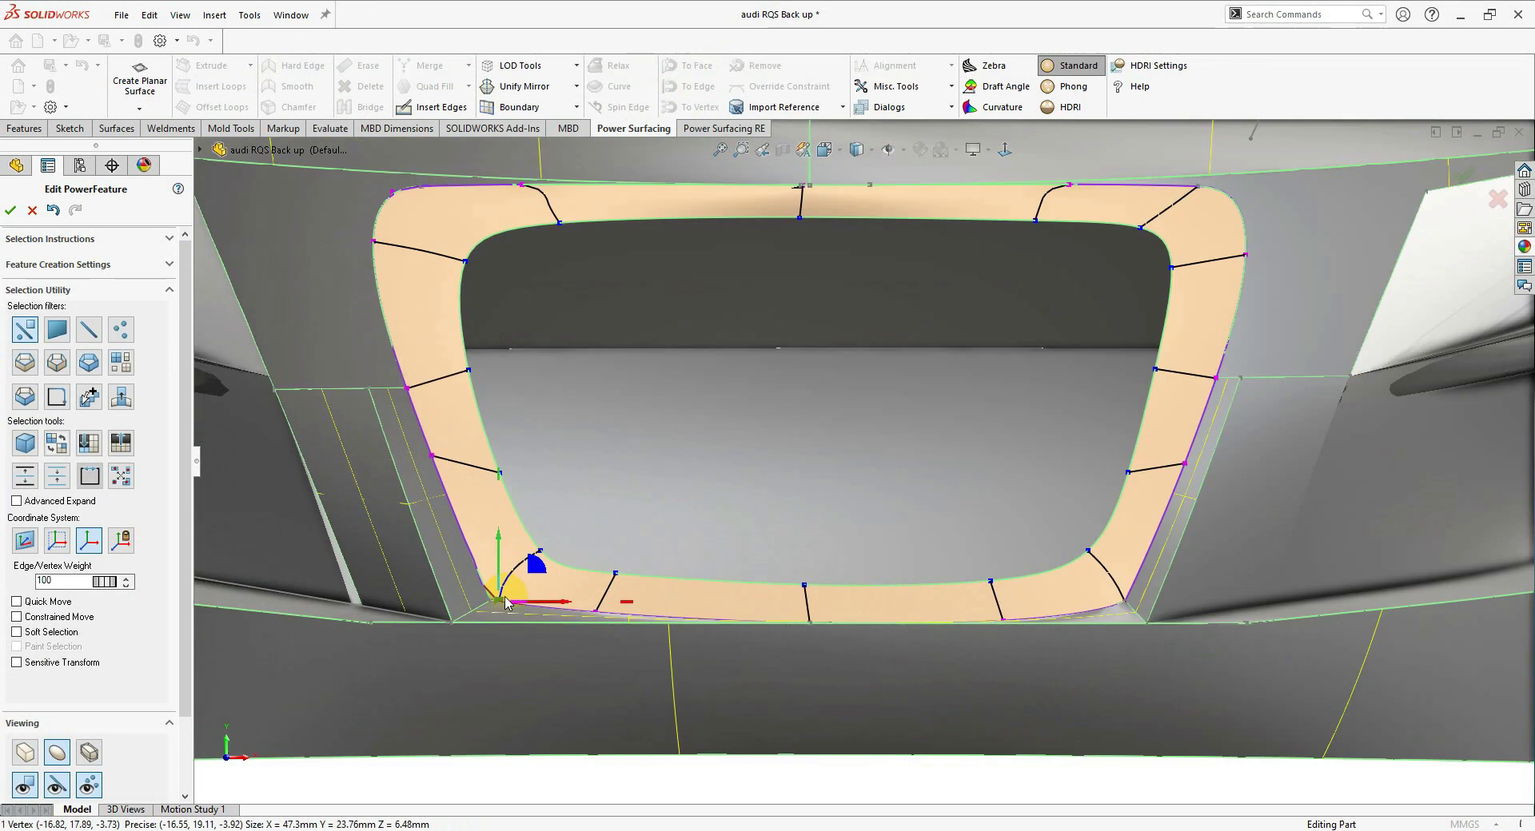
right_click(544, 314)
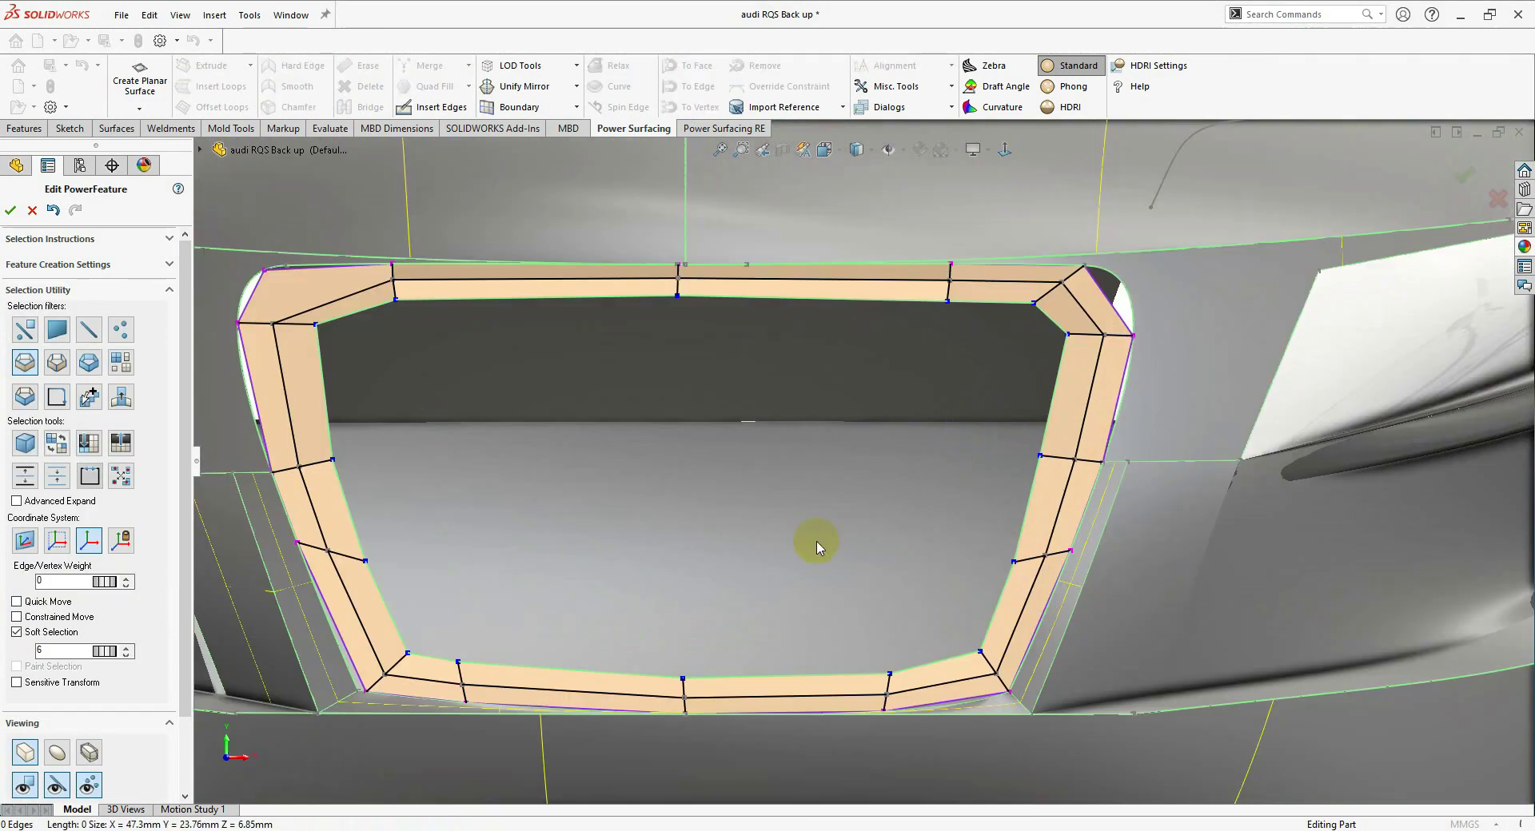
click(300, 340)
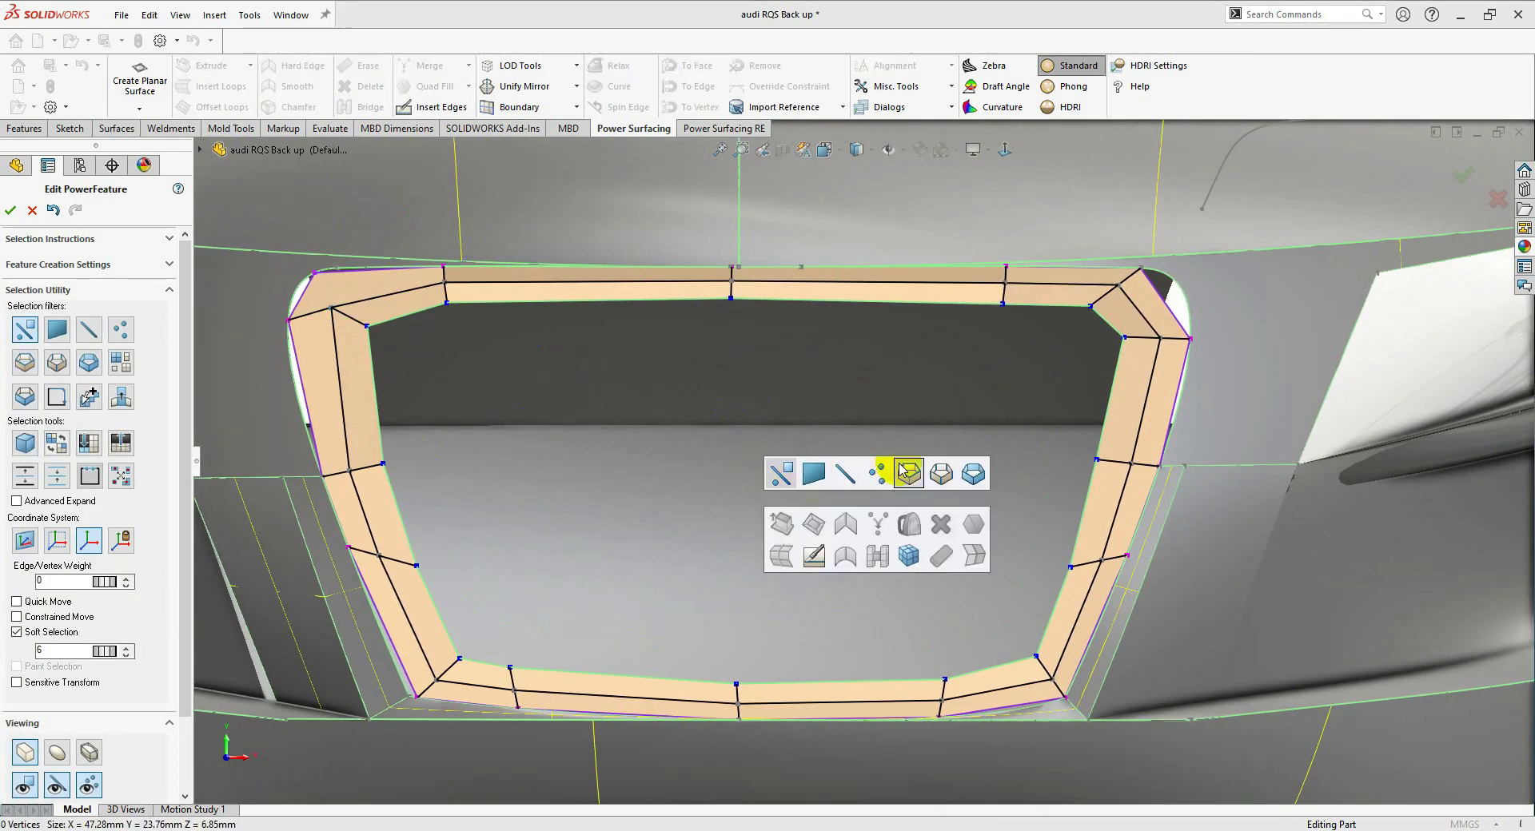
right_click(517, 433)
click(416, 349)
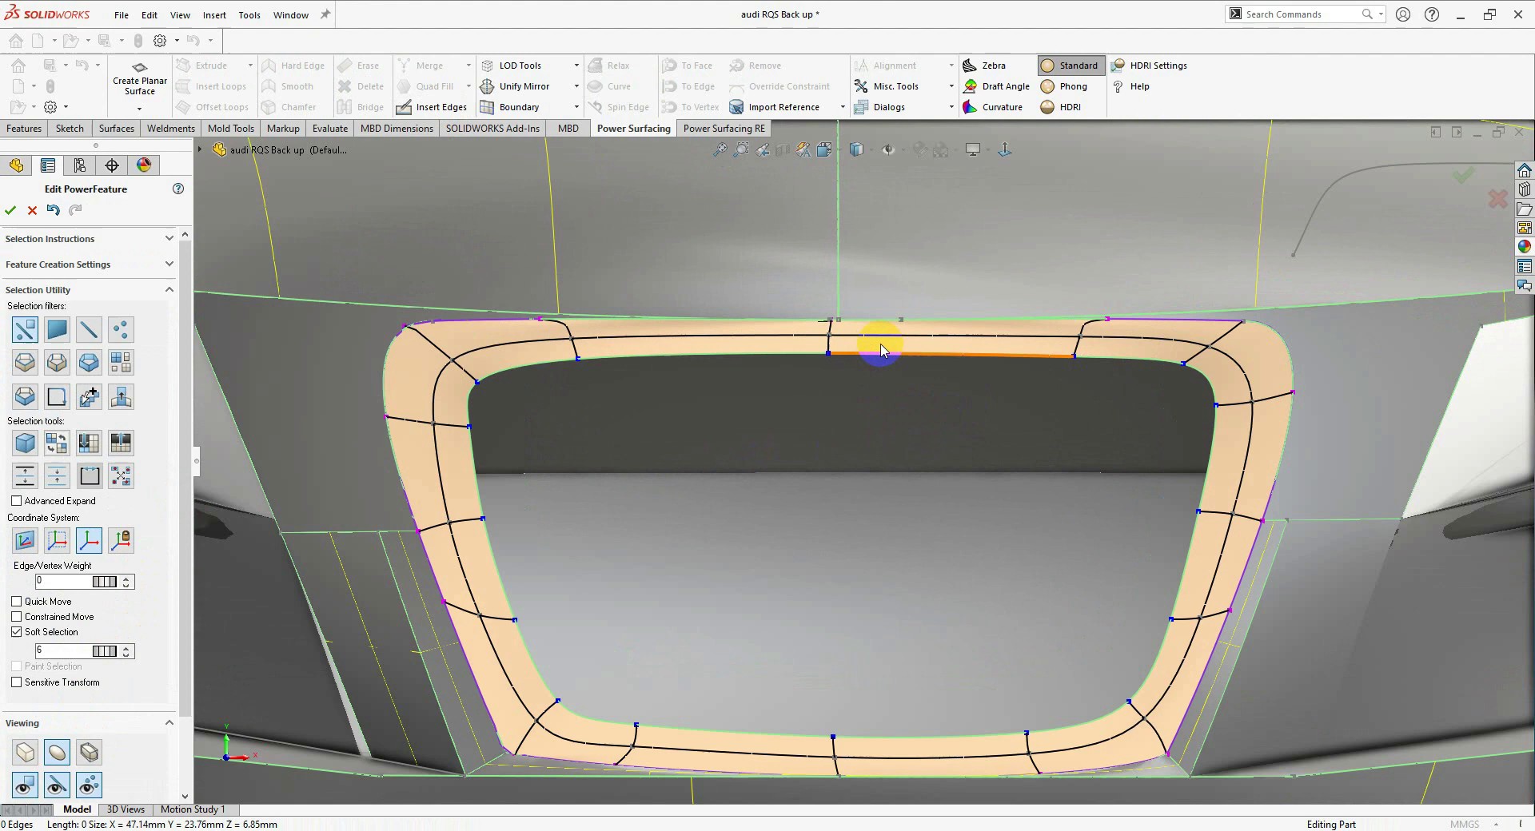
right_click(849, 399)
- Switch to Phong shading, then extrude the frame's inner boundary inward and crease its edge loops with a weight of 64
click(1073, 86)
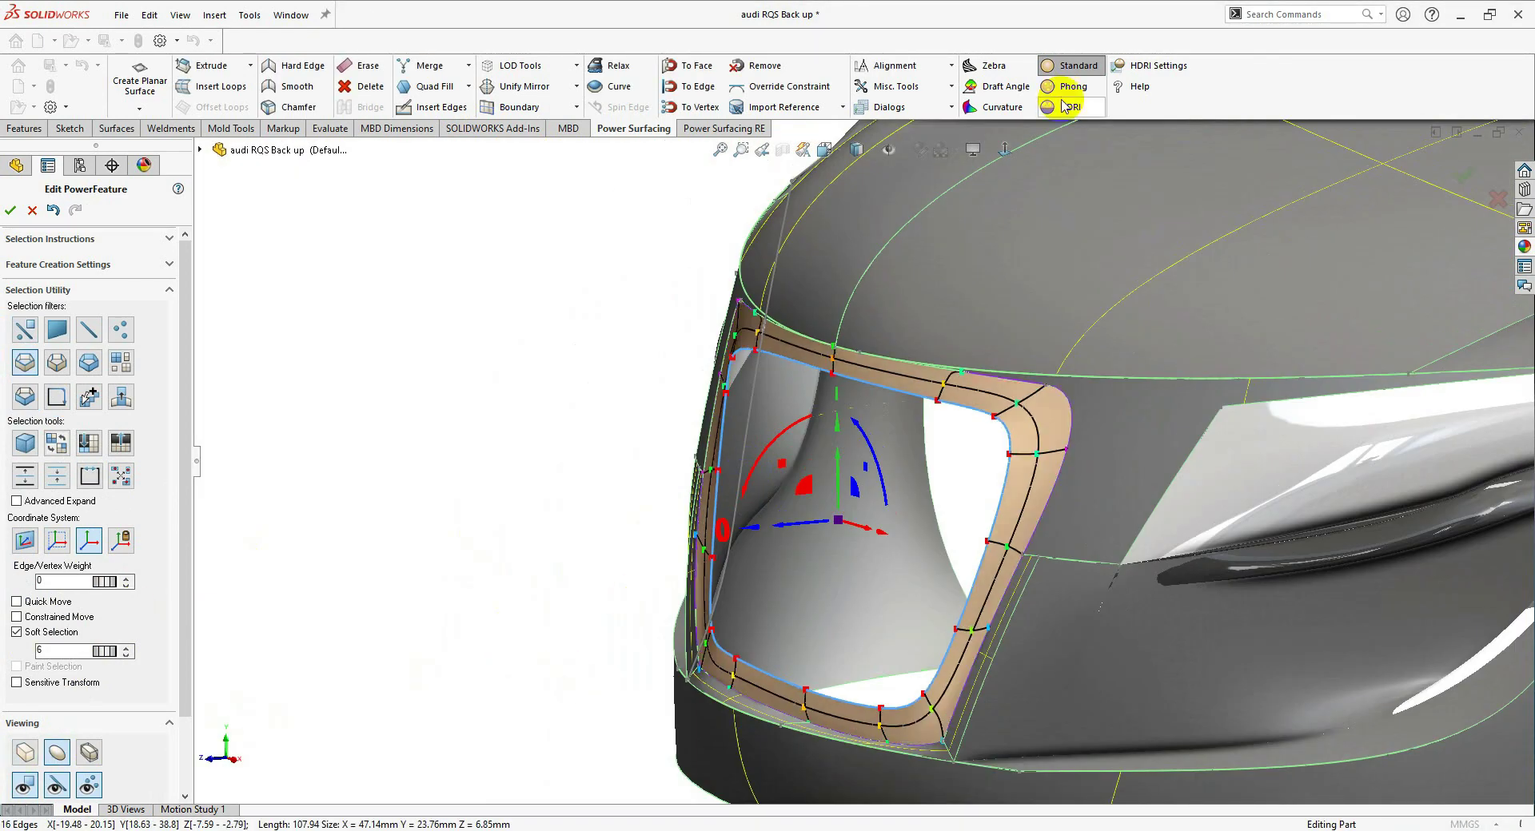
click(1073, 86)
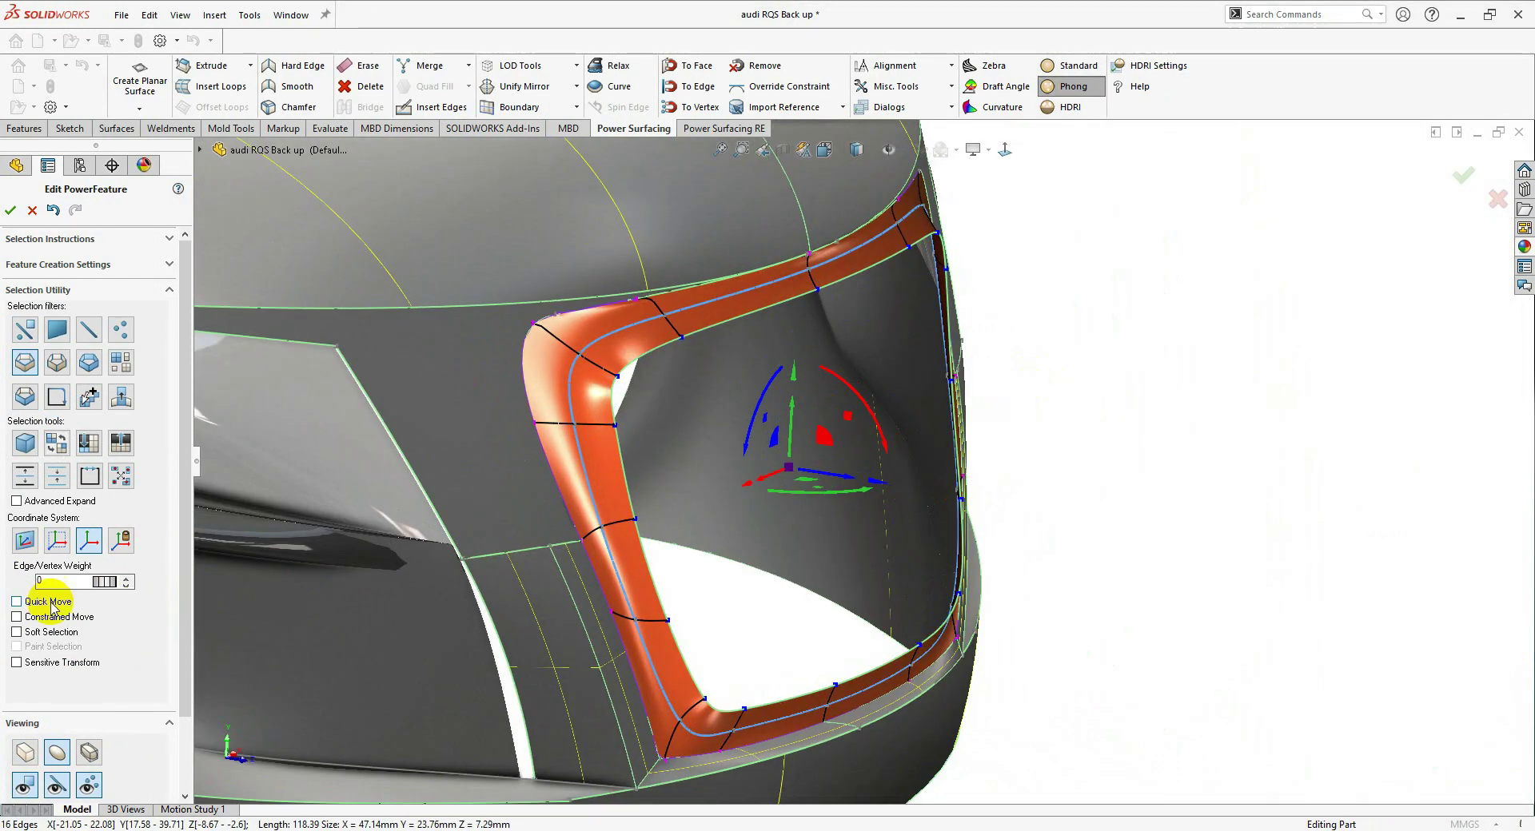
middle_drag(607, 592, 760, 520)
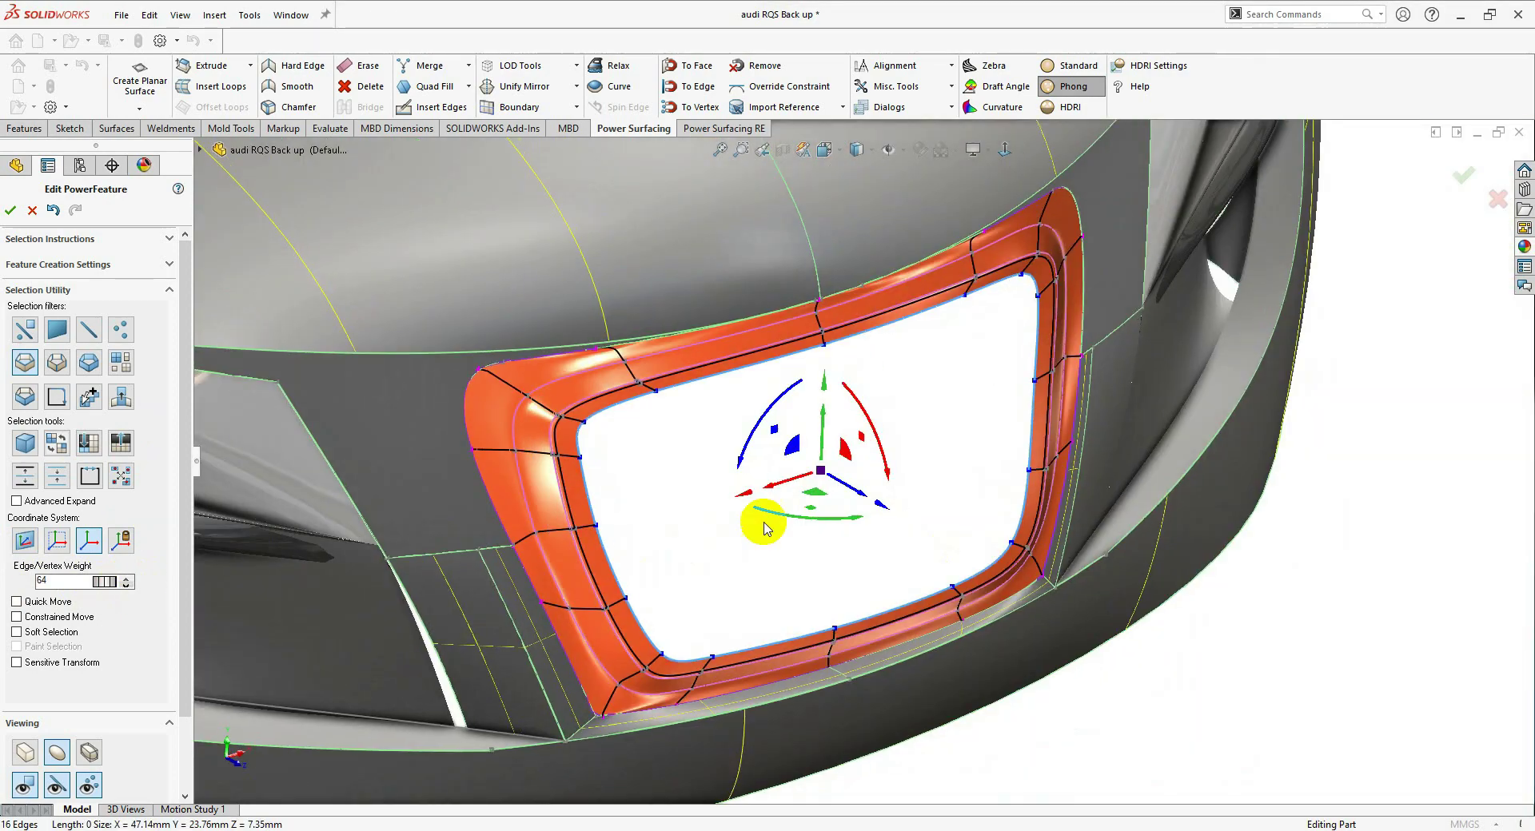
middle_drag(947, 504, 735, 517)
key(Escape)
- Extend the small strip at the centre of the grille opening into a horizontal slat of five faces
scroll(912, 451, down, 2)
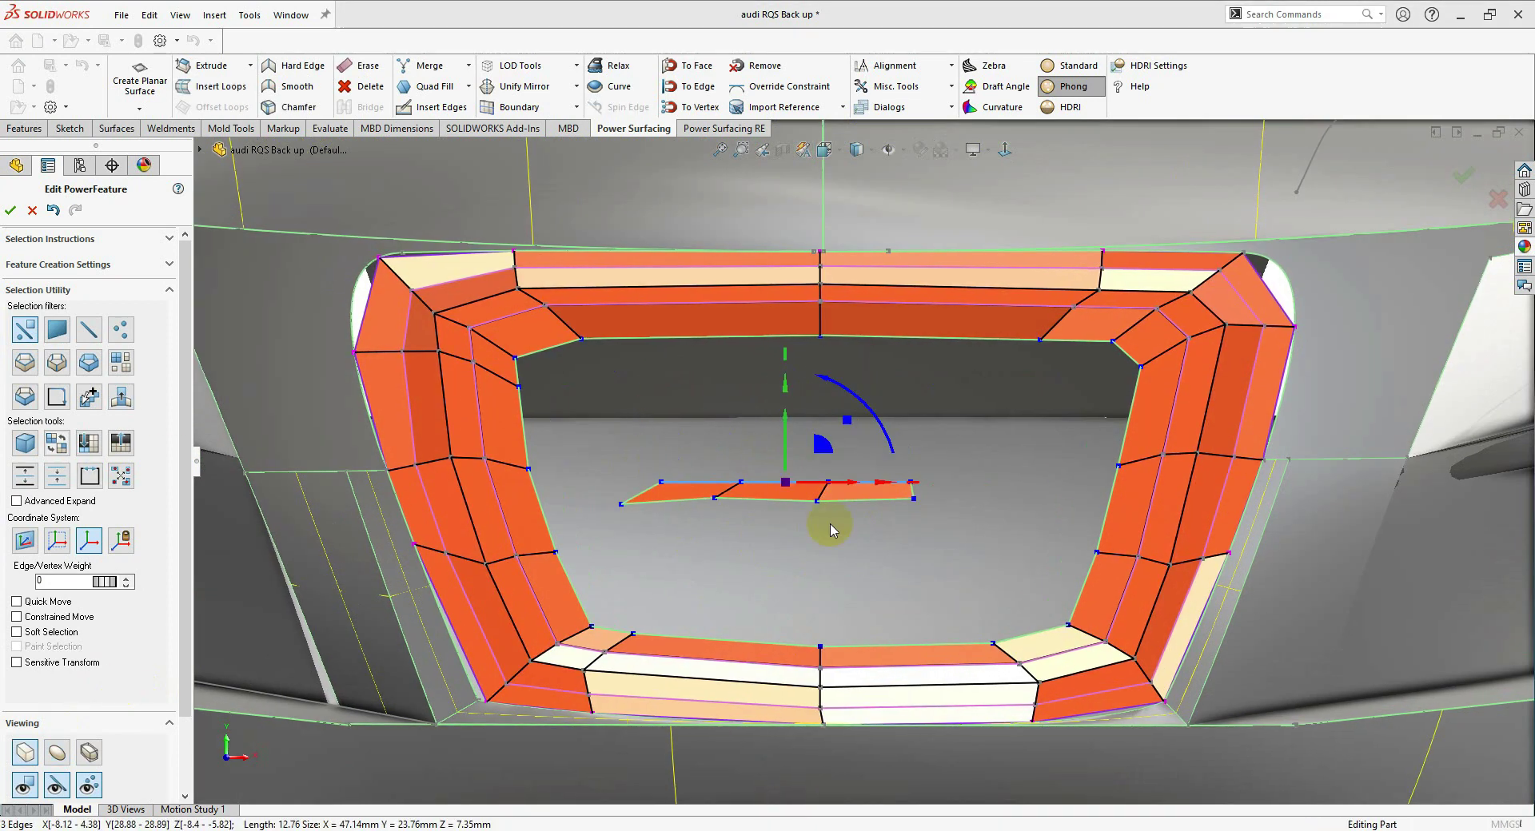
scroll(909, 487, down, 3)
click(916, 505)
scroll(916, 496, up, 3)
alt+drag(891, 478, 962, 479)
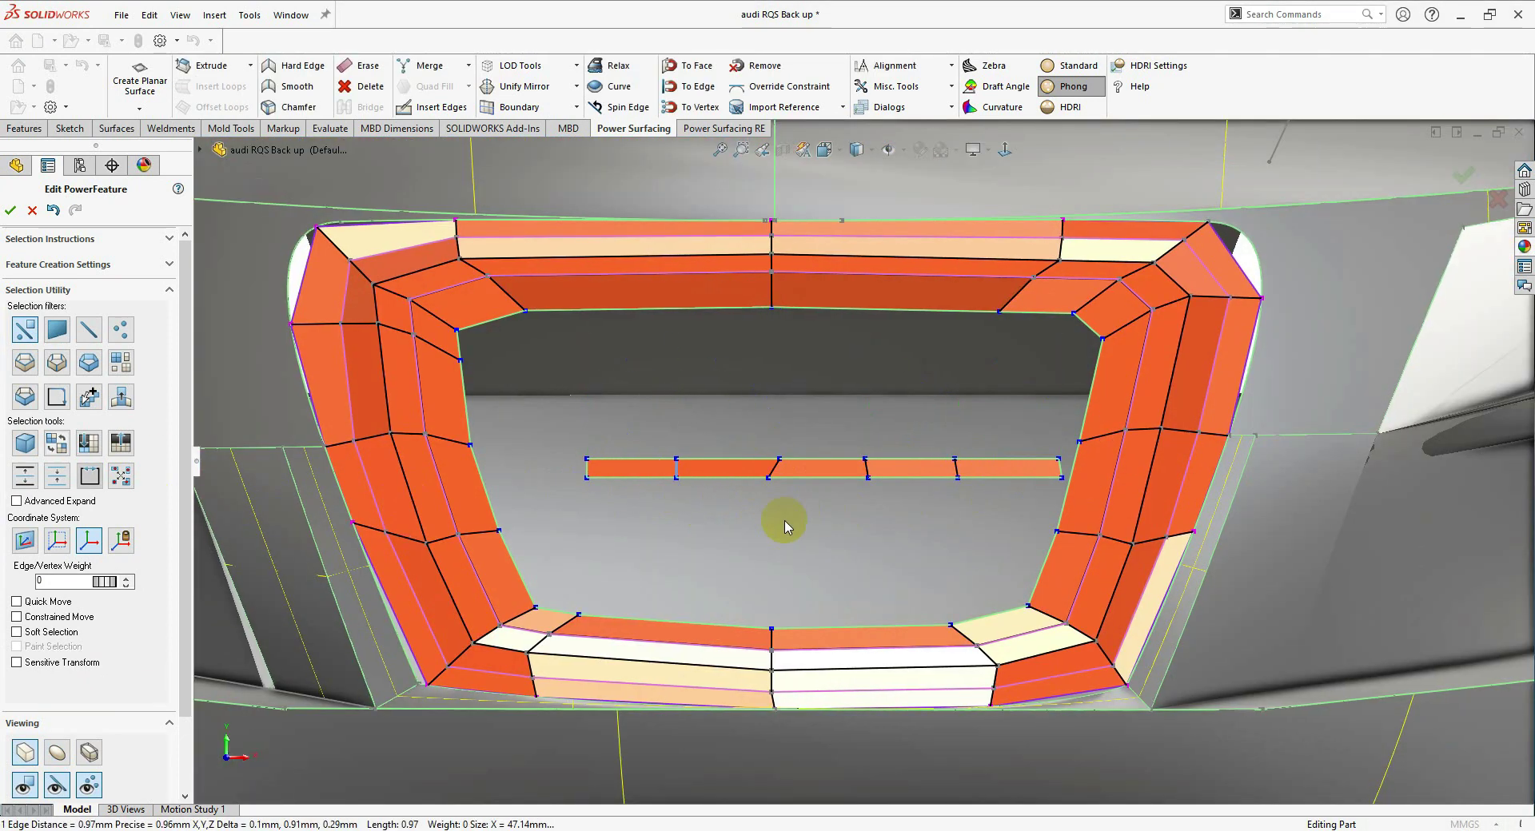
key(ctrl+z)
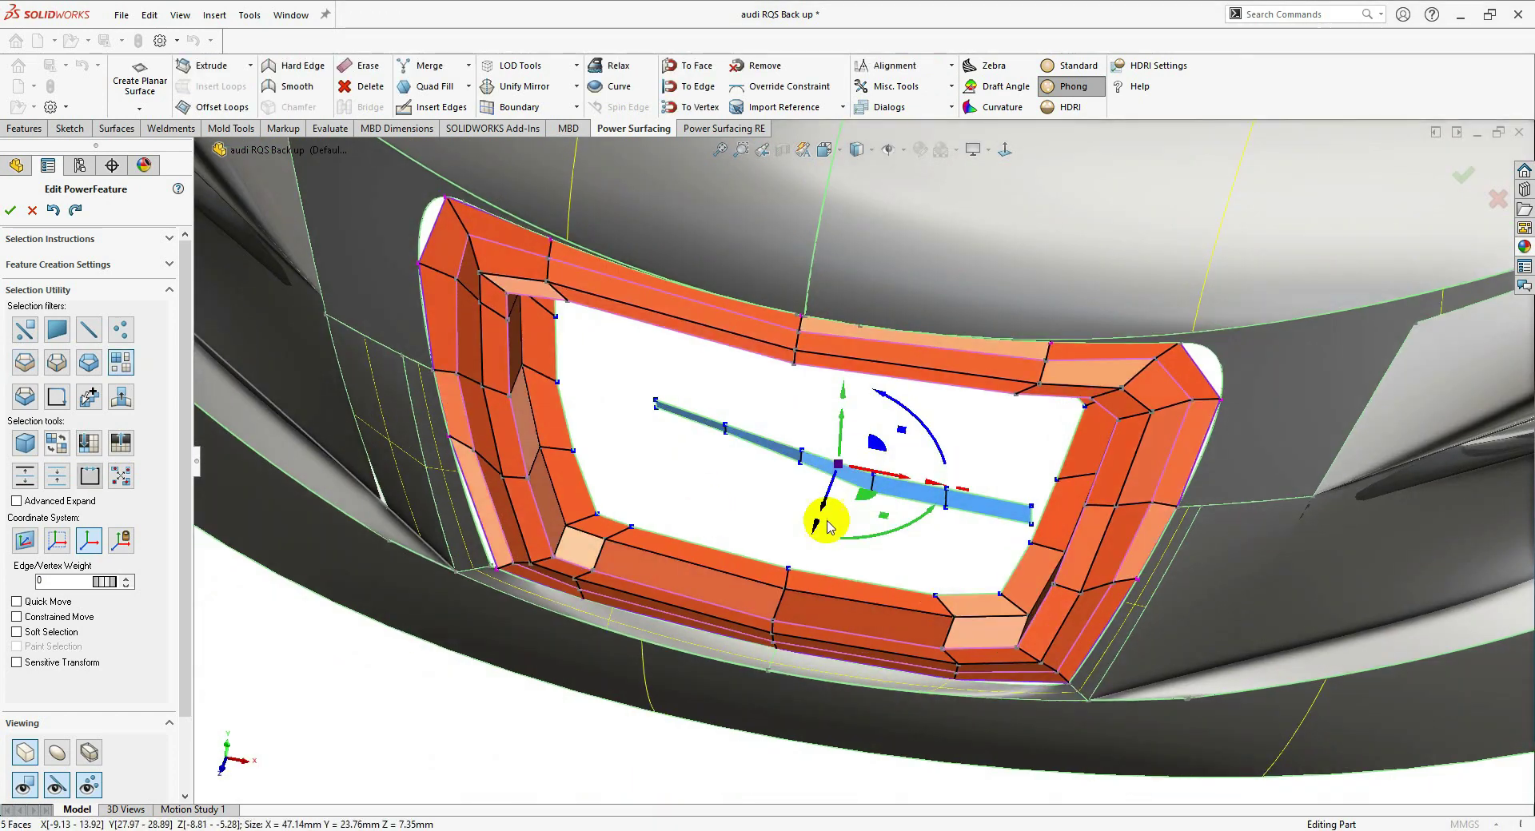
- Position the slat within the depth of the grille frame from the side and refine its shape from the front
key(ctrl+4)
scroll(827, 352, down, 3)
drag(874, 334, 829, 309)
key(ctrl+1)
scroll(868, 471, up, 4)
right_click(931, 435)
click(1059, 429)
click(859, 431)
middle_drag(871, 428, 903, 456)
click(1045, 527)
click(627, 541)
key(Escape)
click(773, 469)
- Repeat the slat vertically to fill the grille opening and accept the feature edit
middle_drag(328, 676, 808, 512)
click(121, 398)
drag(964, 431, 963, 463)
middle_drag(963, 479, 845, 522)
middle_drag(677, 584, 838, 518)
scroll(837, 518, up, 8)
click(10, 211)
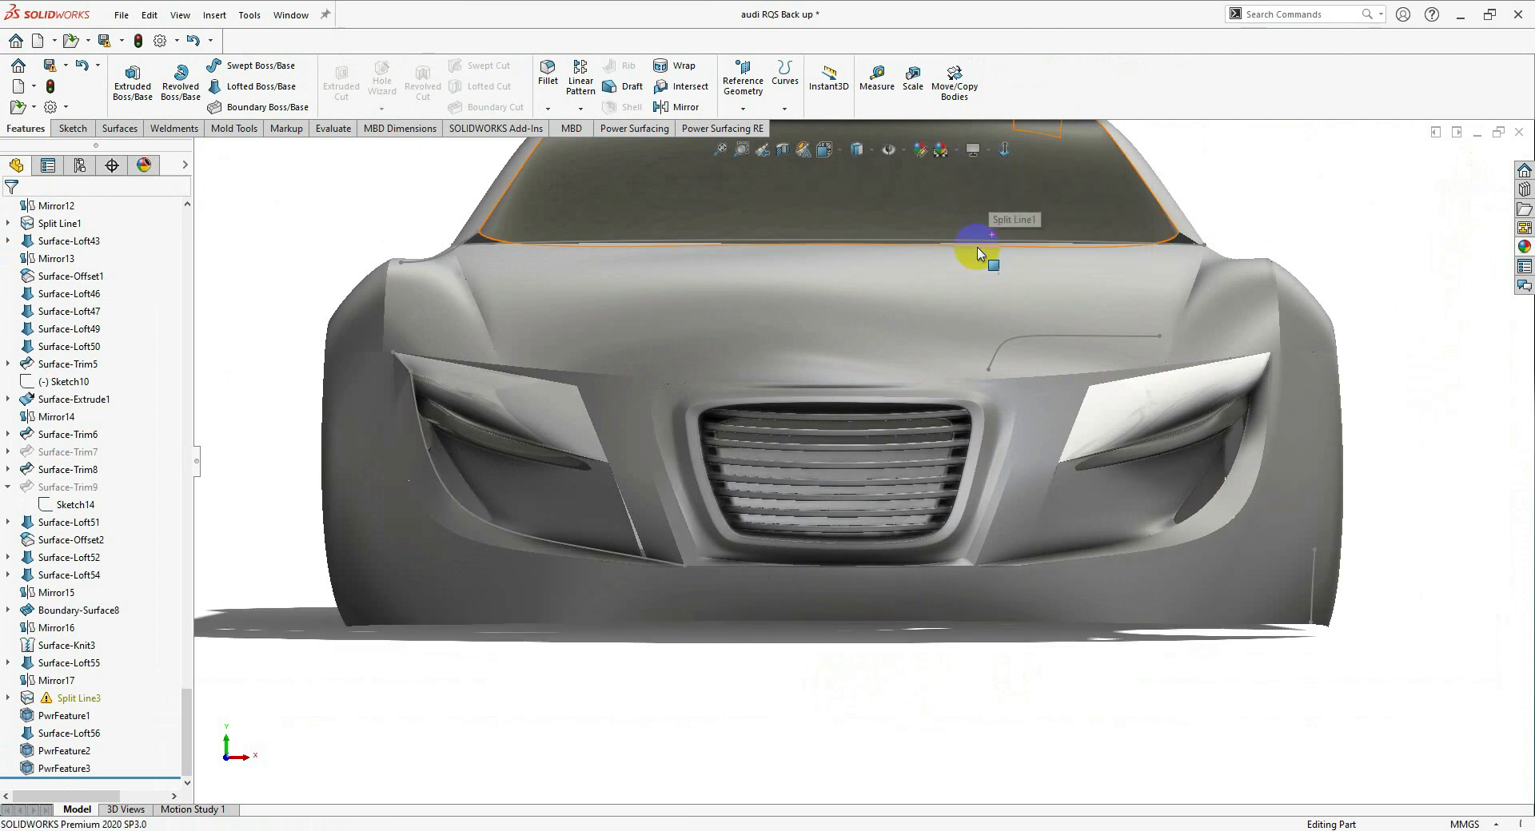
- Examine the coloured car body and inspect the grille frame and slats up close
middle_drag(979, 254, 482, 637)
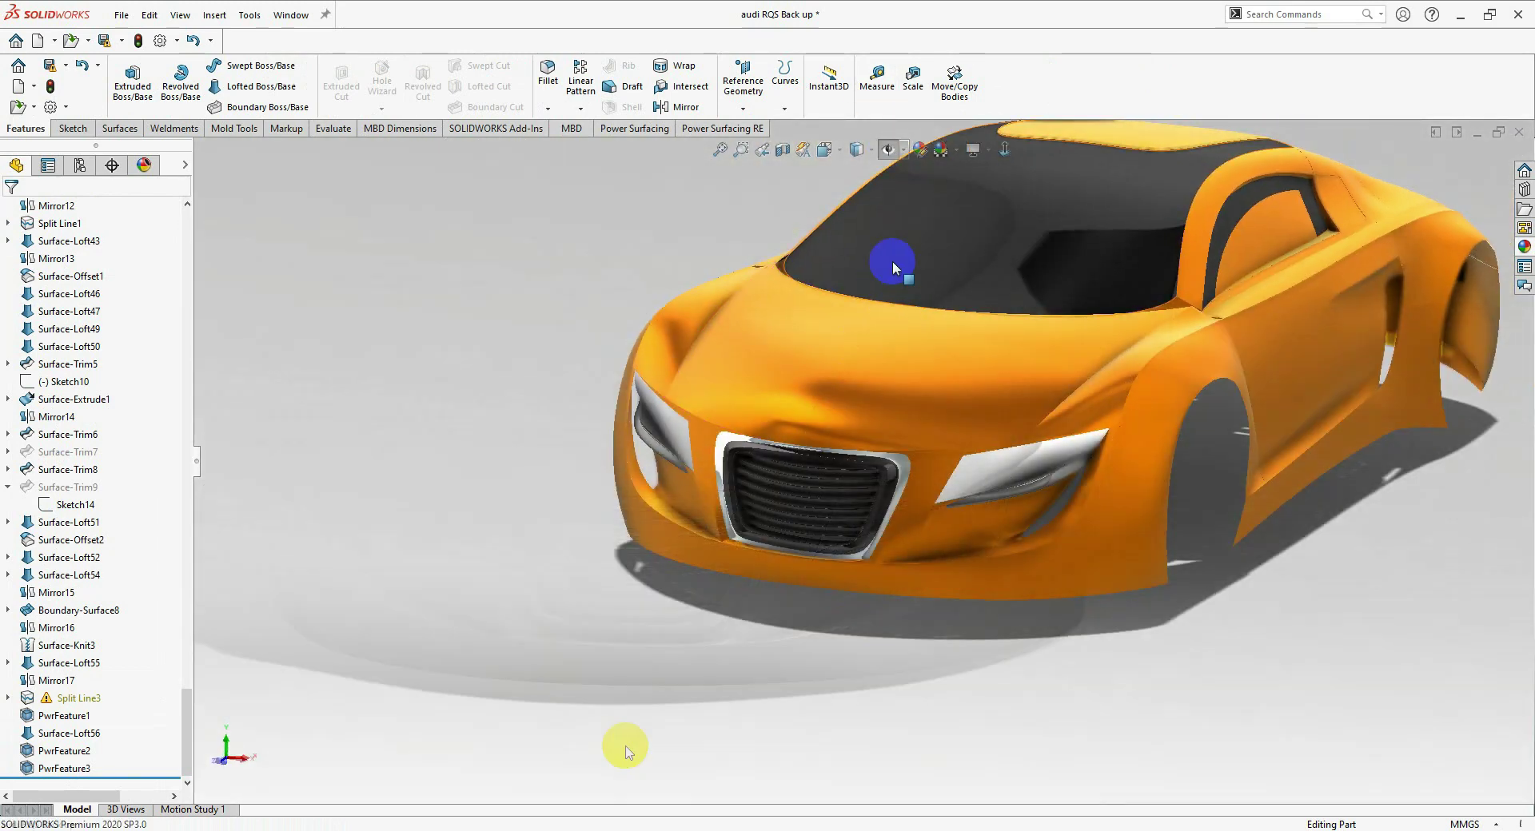
scroll(895, 260, down, 2)
scroll(843, 564, down, 6)
middle_drag(858, 616, 925, 617)
scroll(857, 350, up, 8)
scroll(857, 349, down, 3)
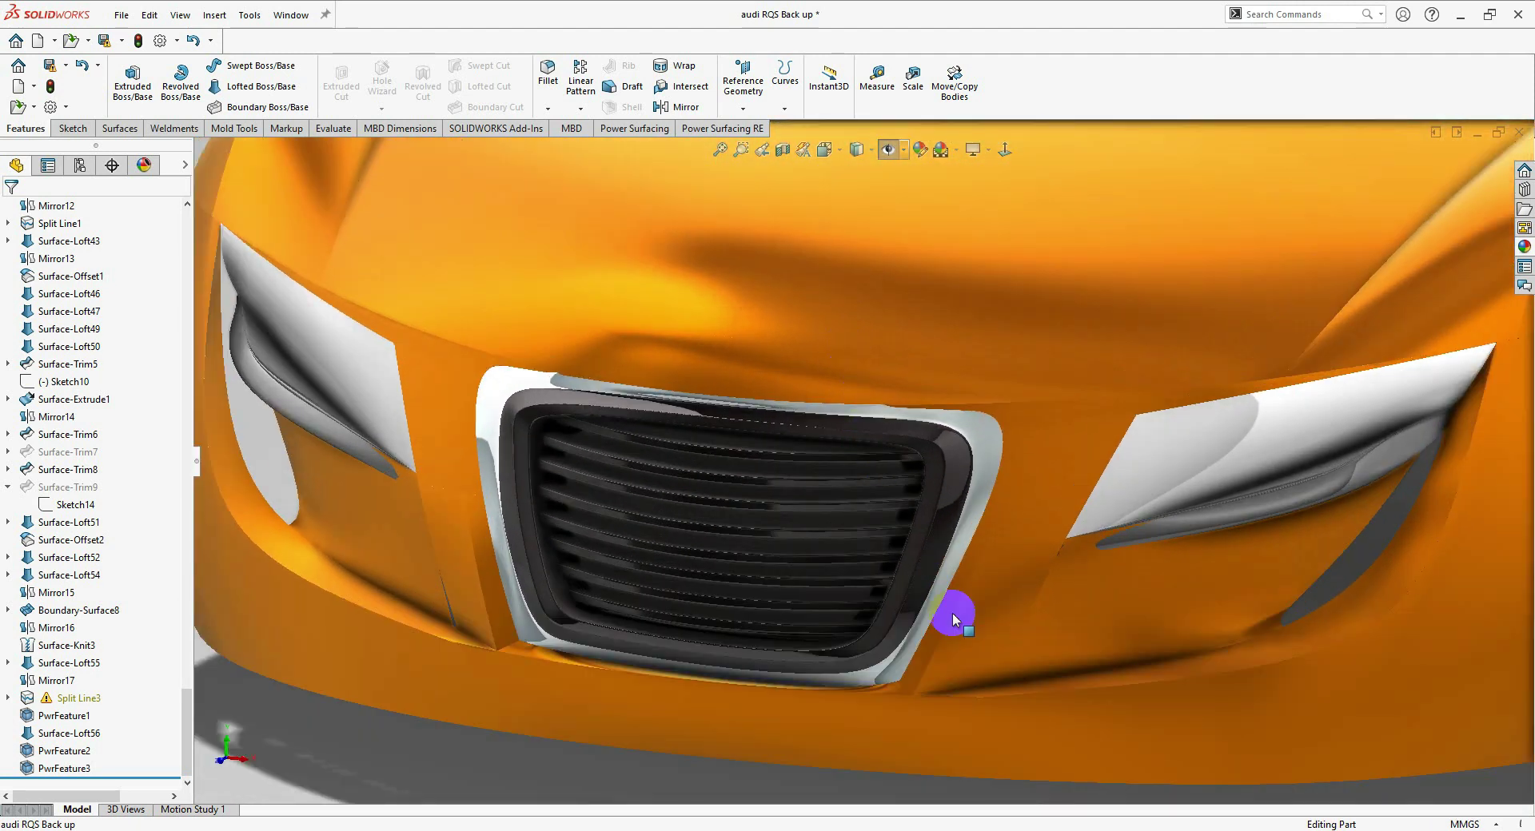
- Apply different backdrop scenes to change the lighting and reflections on the car body
click(944, 152)
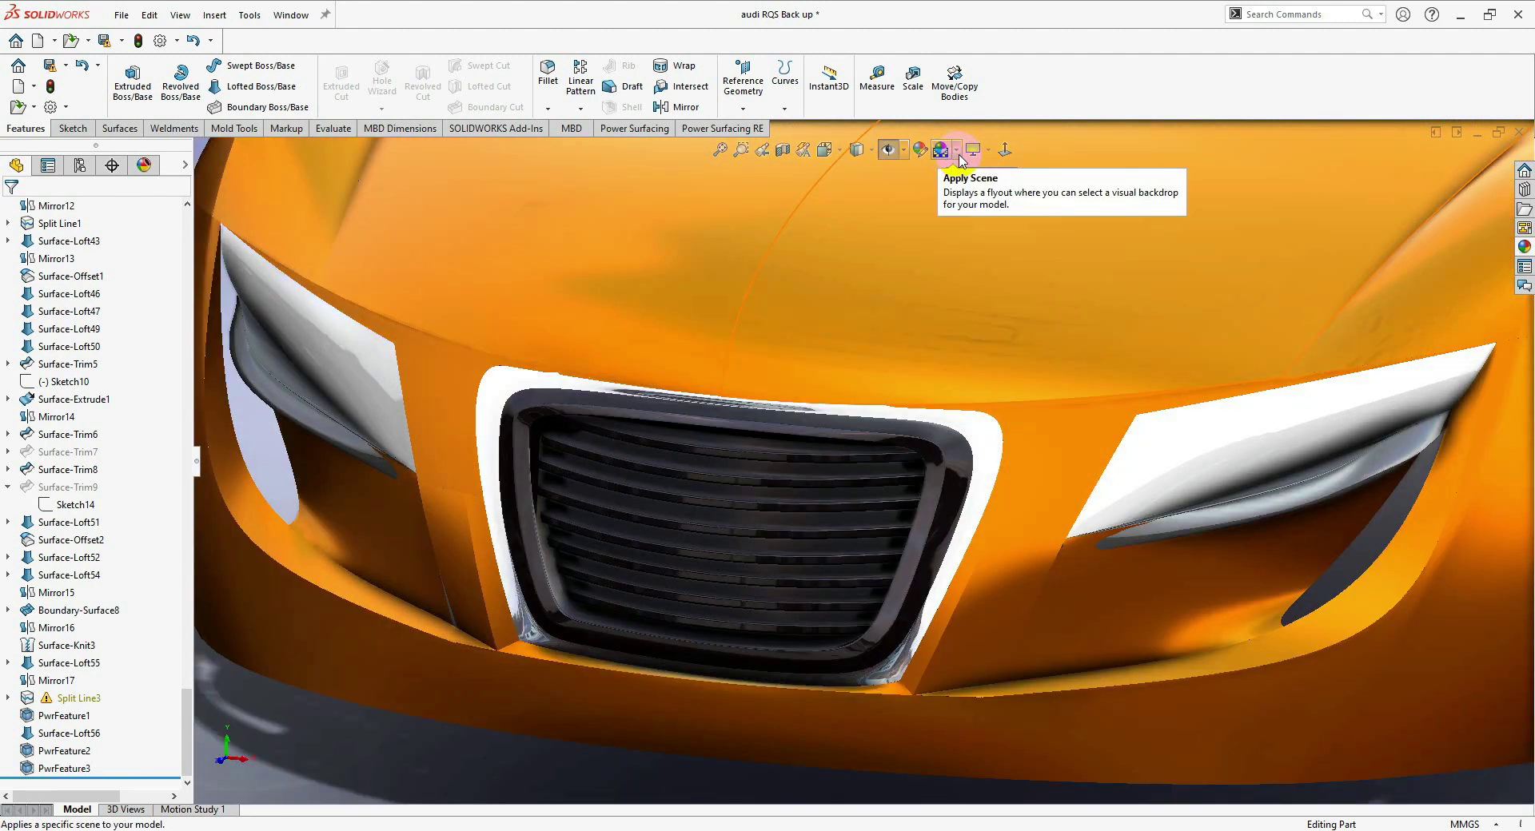
click(958, 155)
click(965, 172)
scroll(914, 297, up, 1)
middle_drag(914, 297, 935, 154)
click(940, 157)
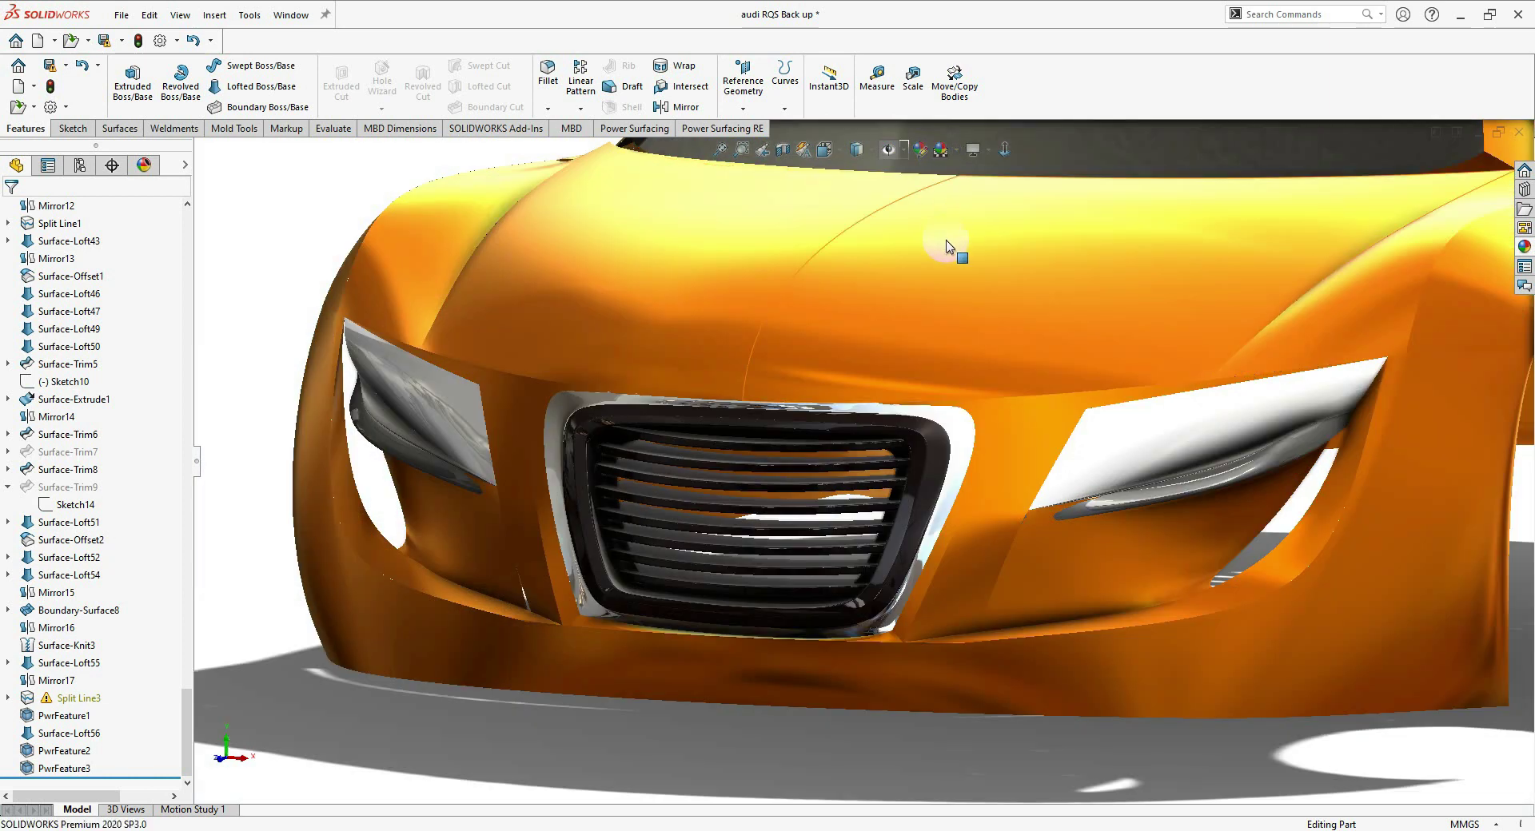
- Examine the finished blue car body from the side, from above the hood and around the front grille
scroll(946, 242, up, 2)
middle_drag(963, 265, 1113, 262)
middle_drag(1113, 262, 1139, 230)
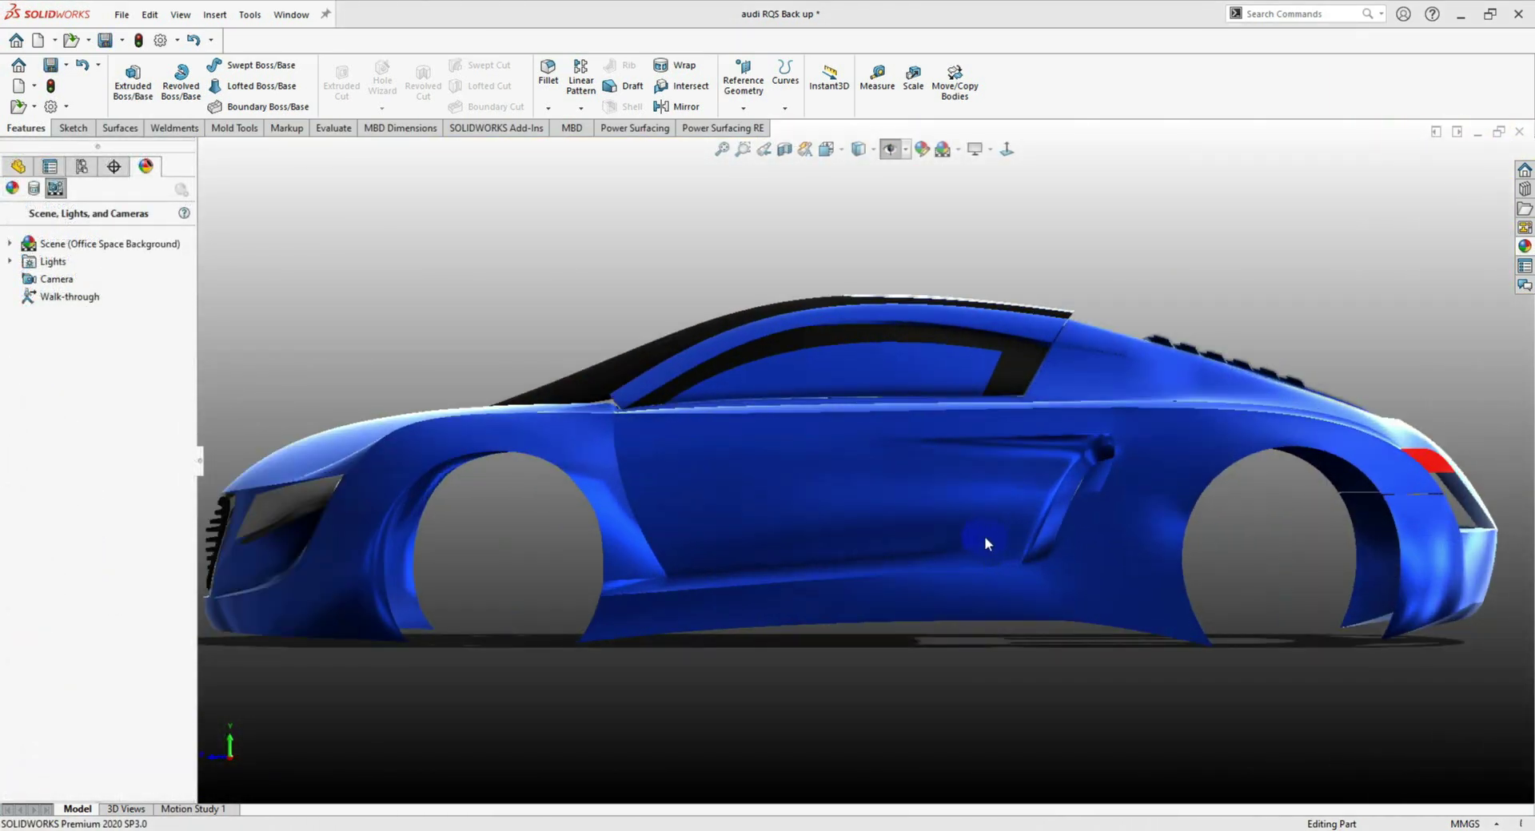
middle_drag(985, 537, 1077, 562)
middle_drag(1103, 650, 502, 753)
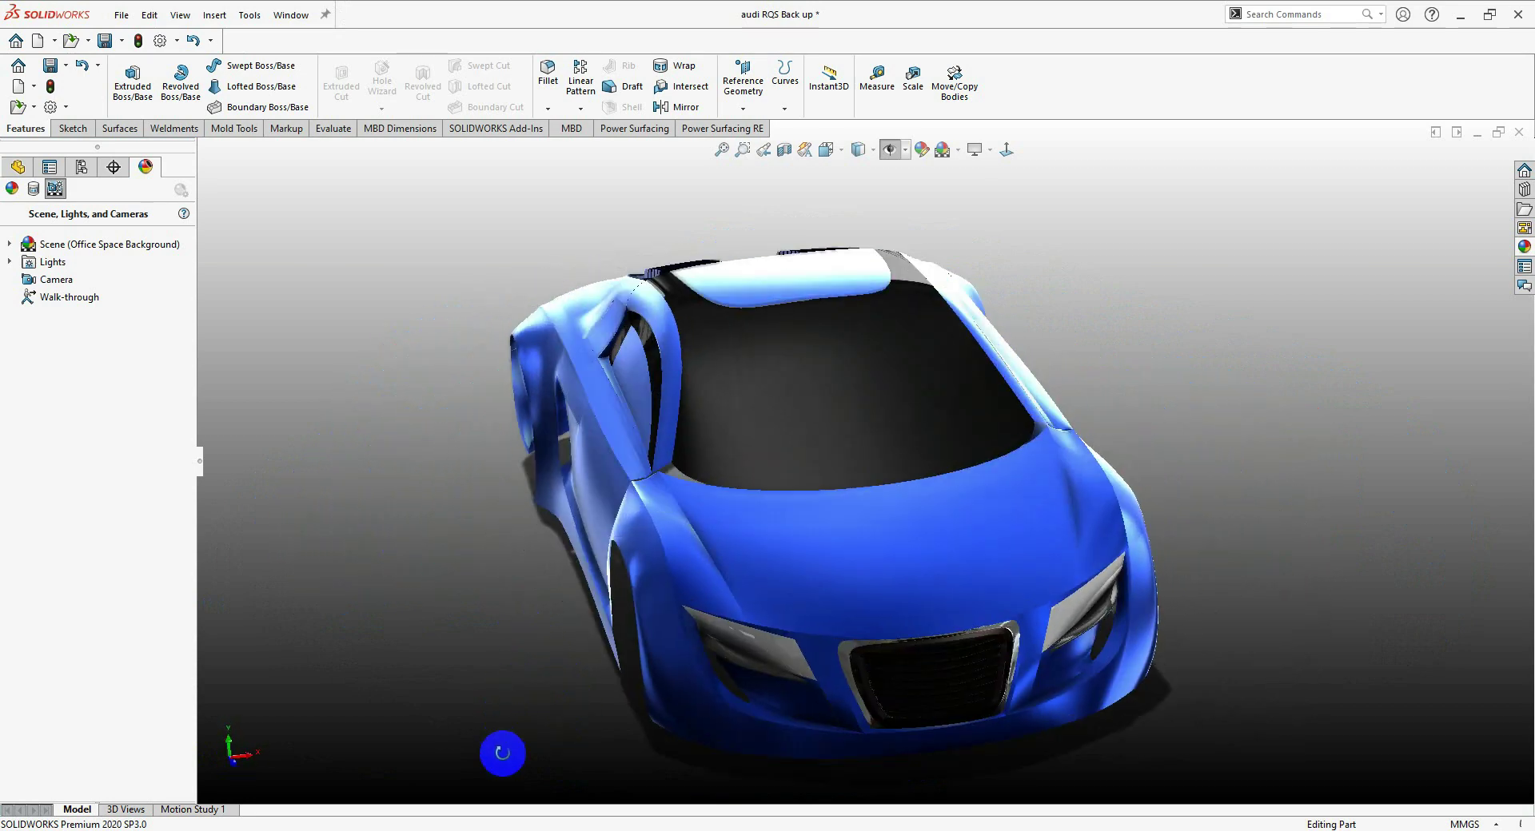
middle_drag(498, 803, 509, 718)
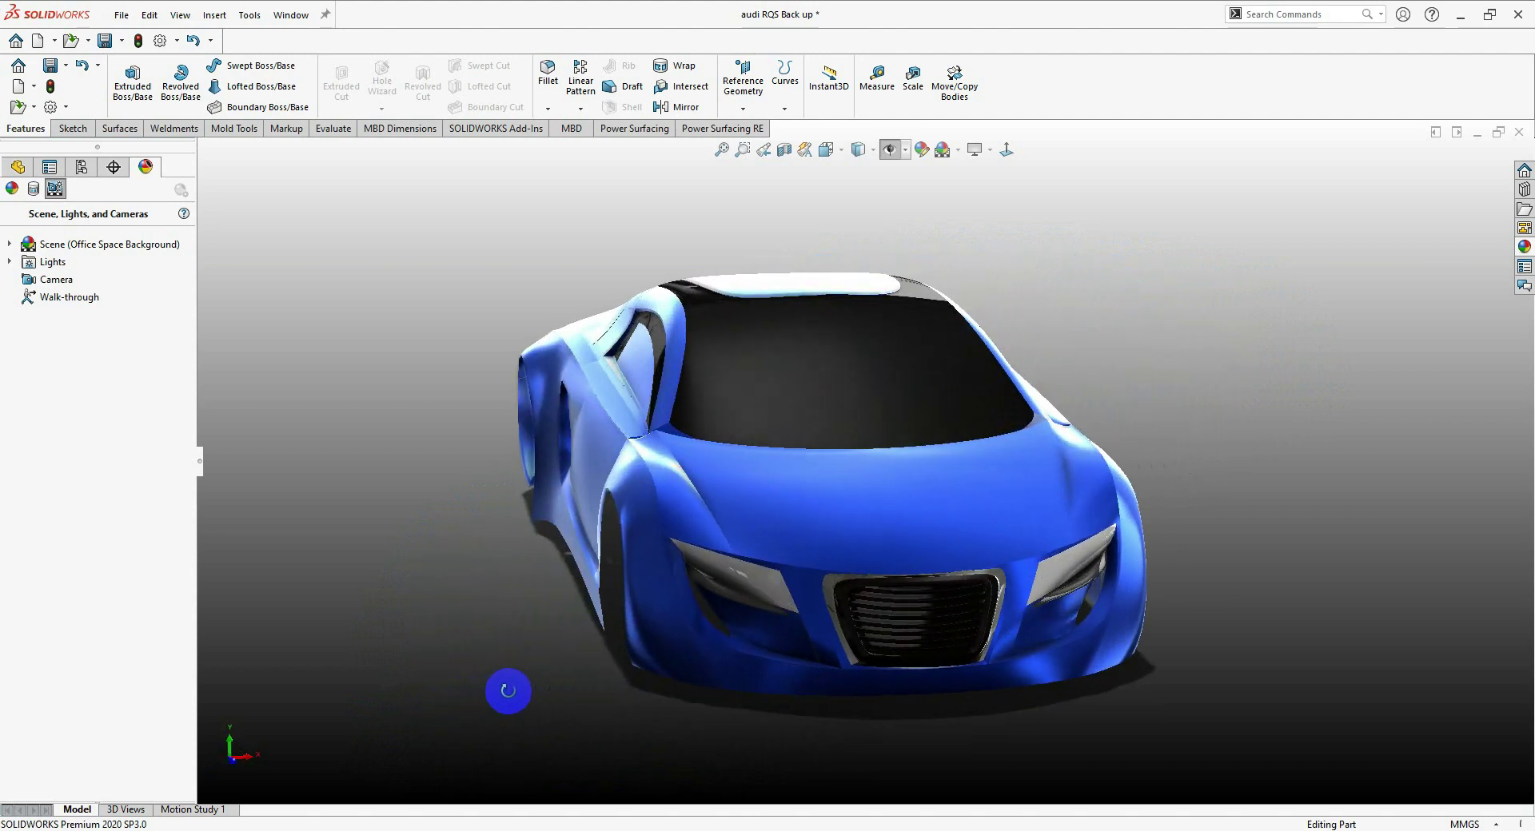
middle_drag(507, 691, 515, 680)
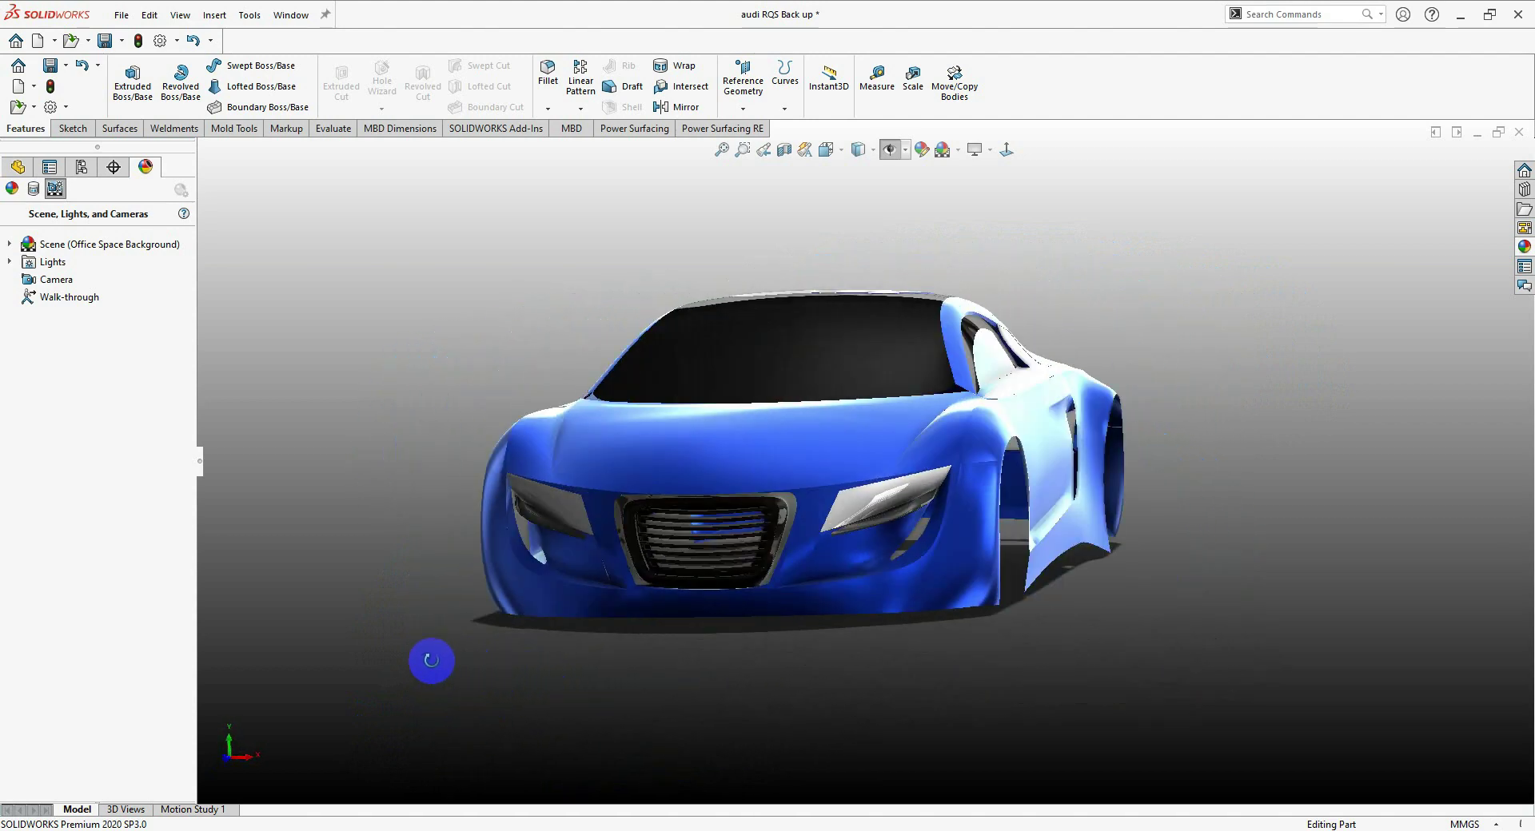